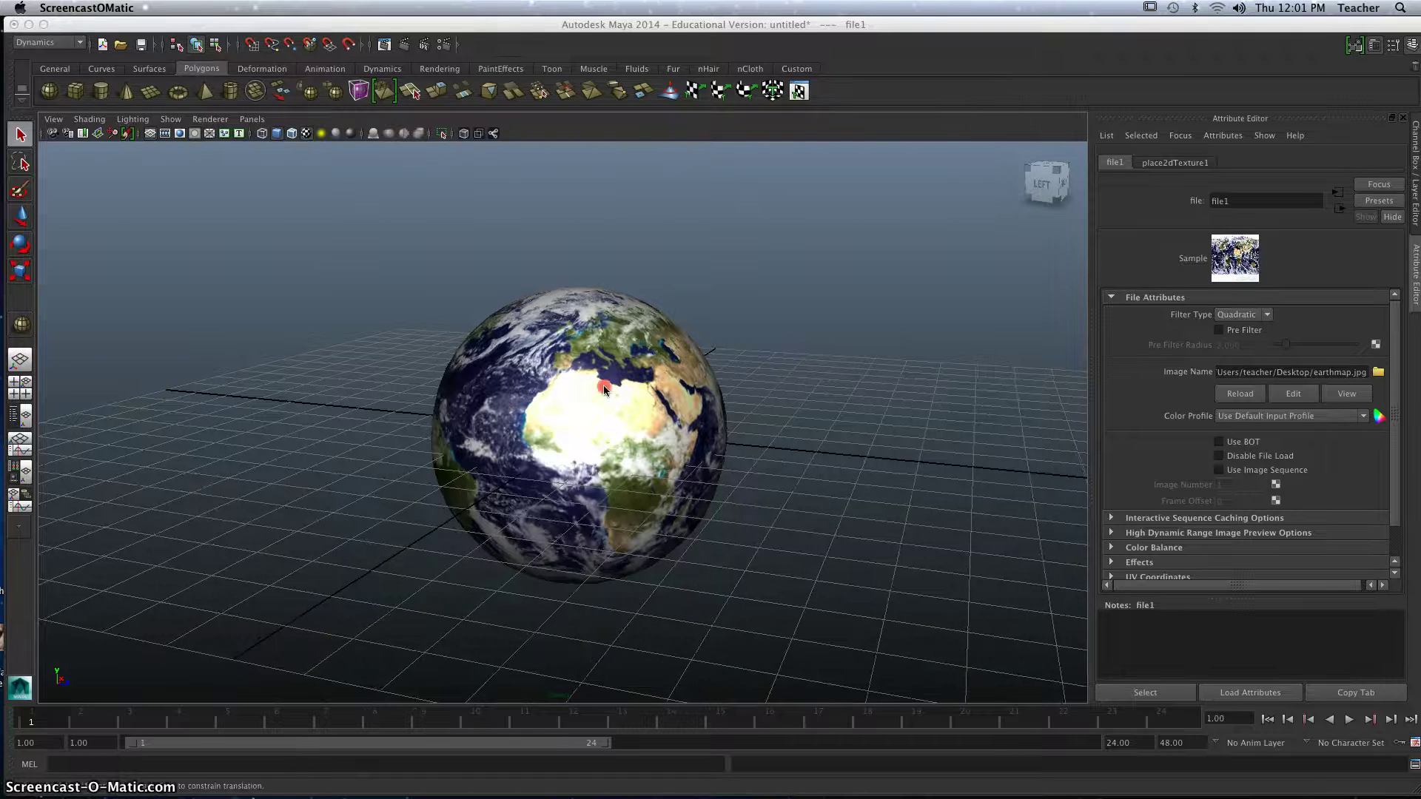
- Delete the existing earth-textured sphere from the scene
click(590, 403)
alt+drag(588, 405, 701, 333)
click(579, 440)
alt+drag(578, 439, 683, 432)
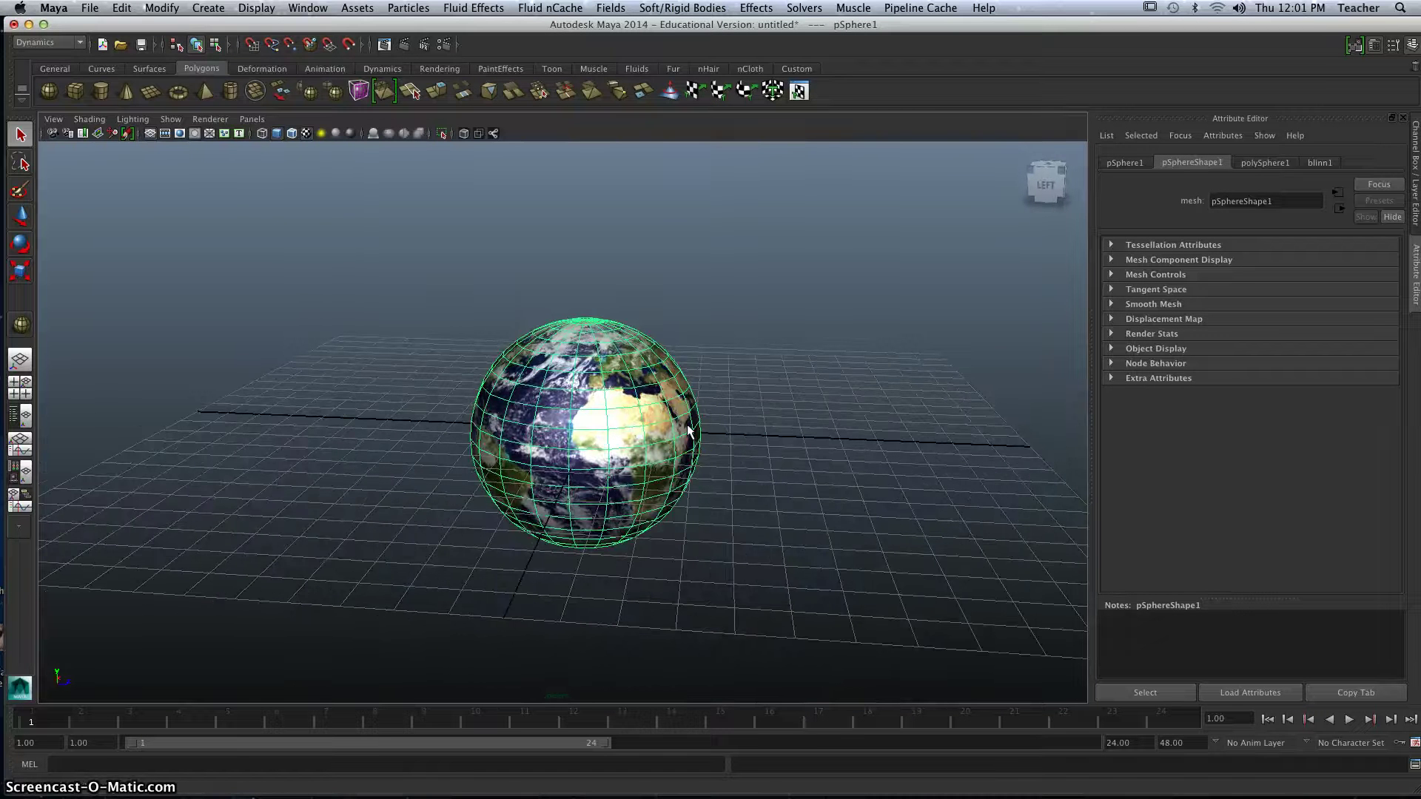
drag(735, 327, 507, 504)
key(Delete)
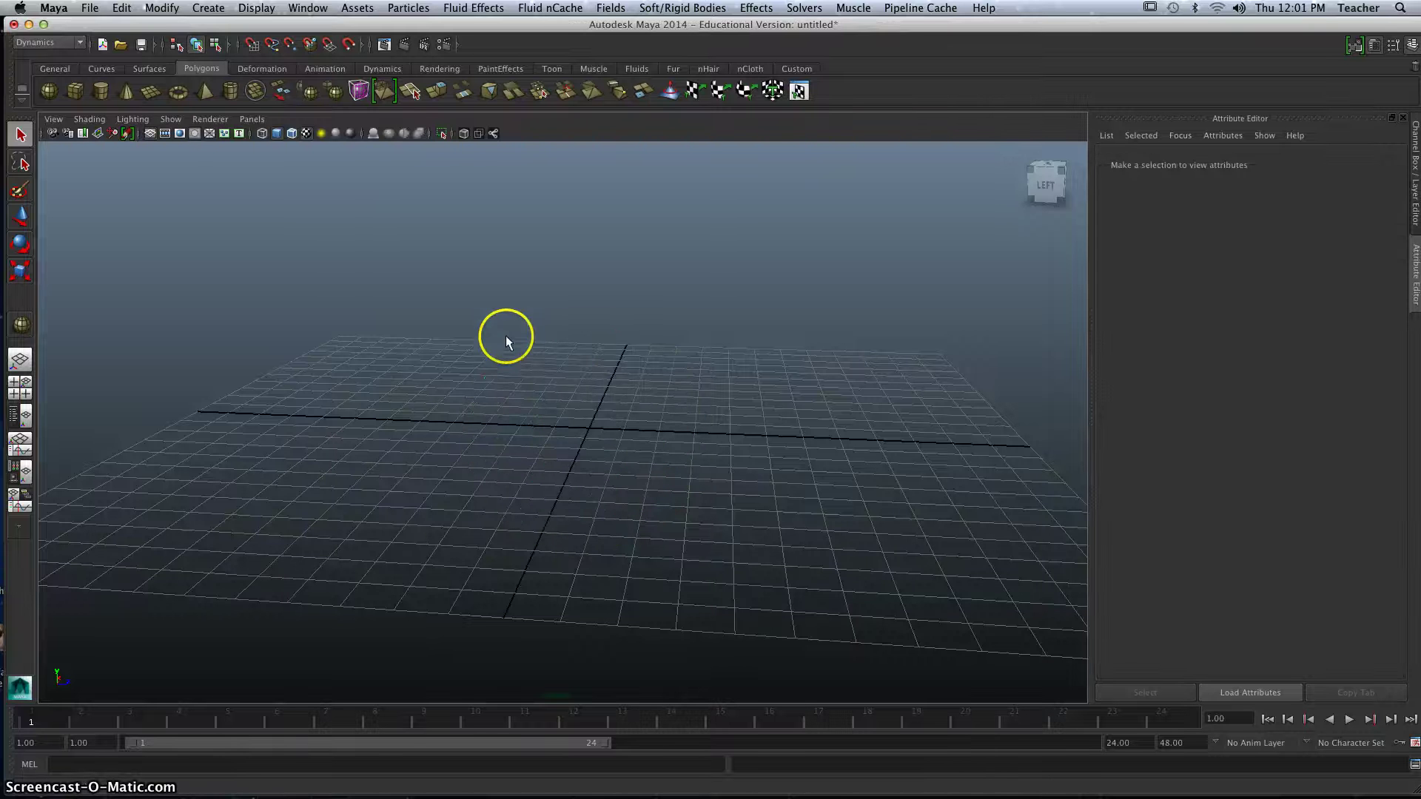
- Create a polygon sphere at the centre of the grid and assign a new Blinn material to it
click(49, 91)
drag(582, 425, 728, 489)
alt+drag(696, 480, 650, 435)
right_drag(602, 368, 626, 651)
click(584, 328)
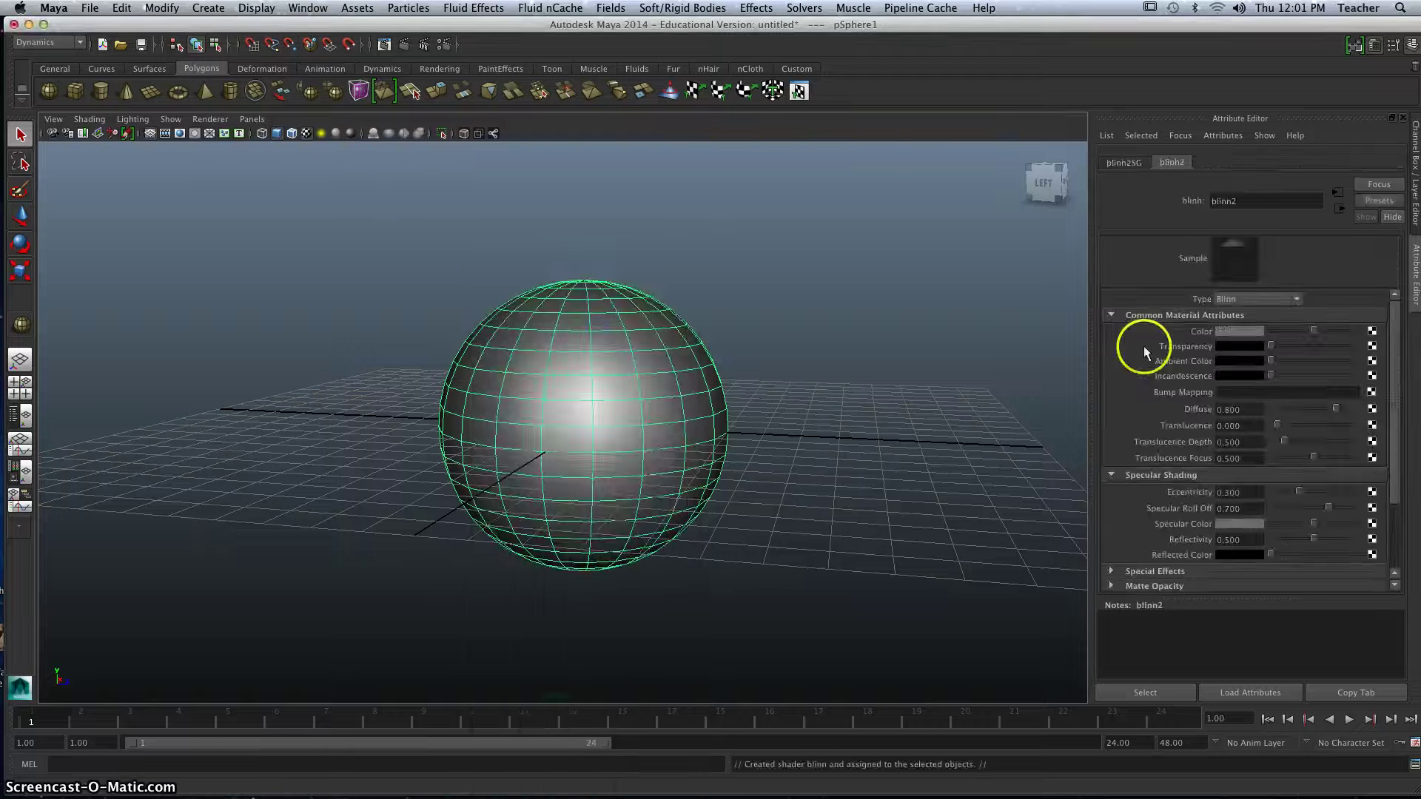
- Map a File texture to the Blinn material's colour and load earthmap.jpg from the Desktop as its image
click(1373, 333)
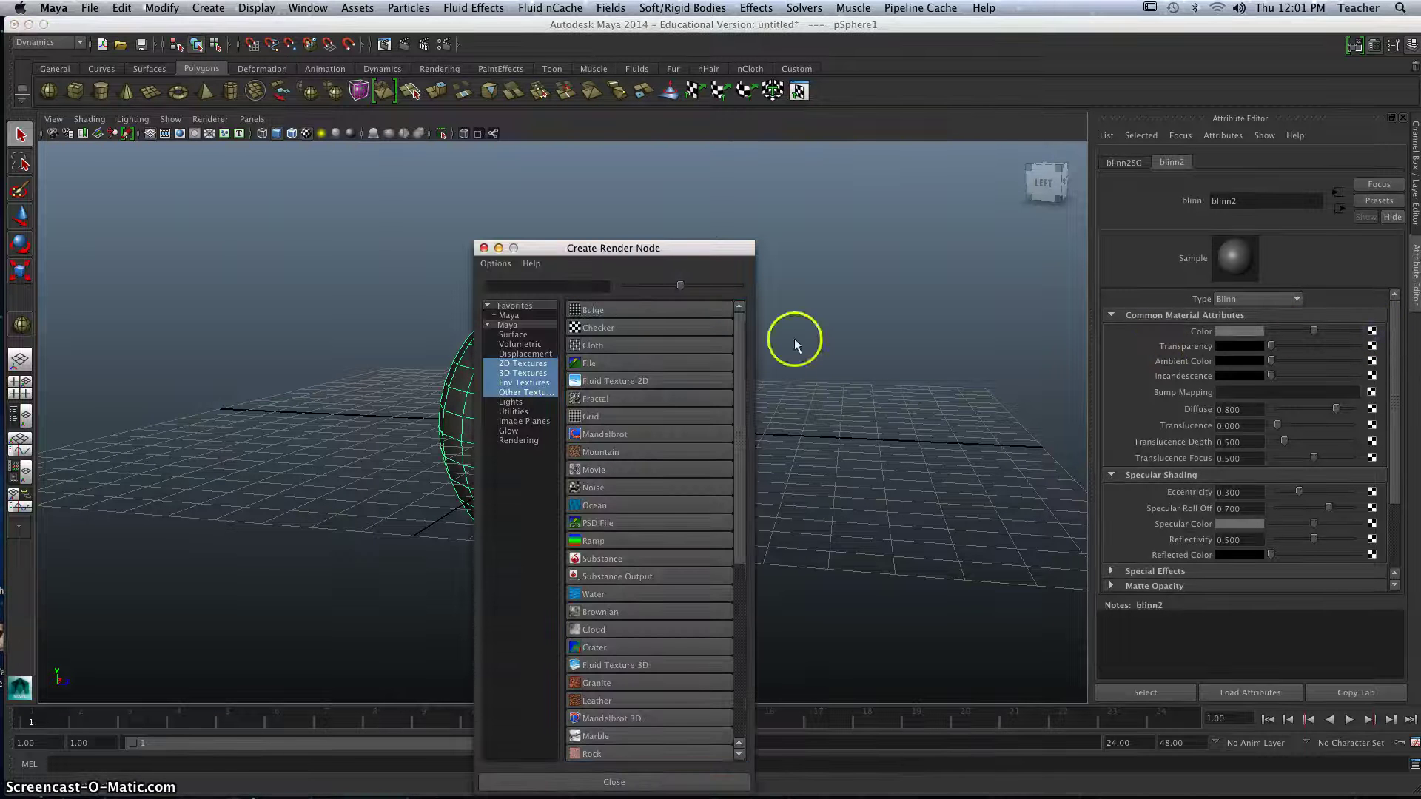
click(607, 363)
click(1376, 373)
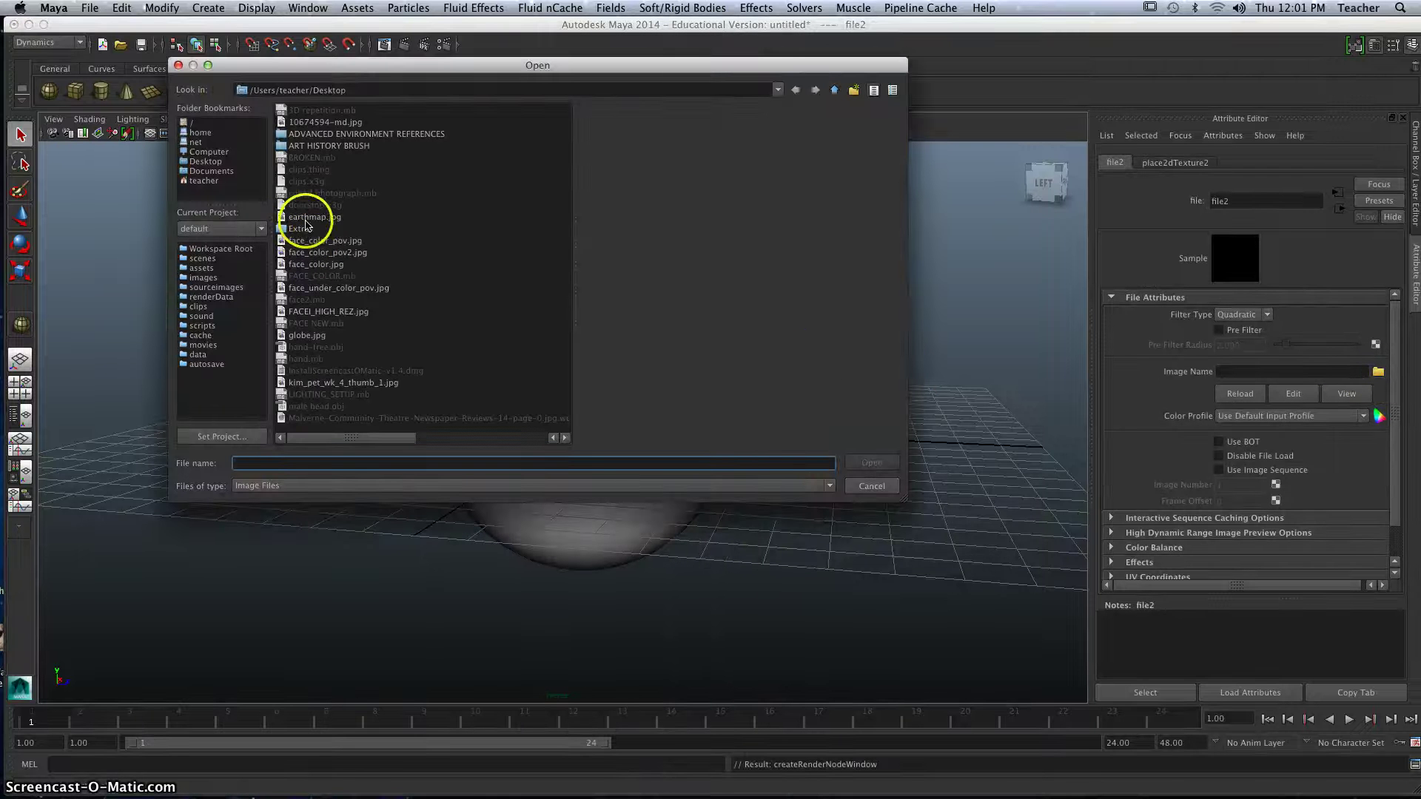
click(308, 217)
click(872, 462)
- Move the textured sphere upward so that its centre sits above the grid
alt+drag(702, 403, 664, 386)
click(605, 384)
click(20, 215)
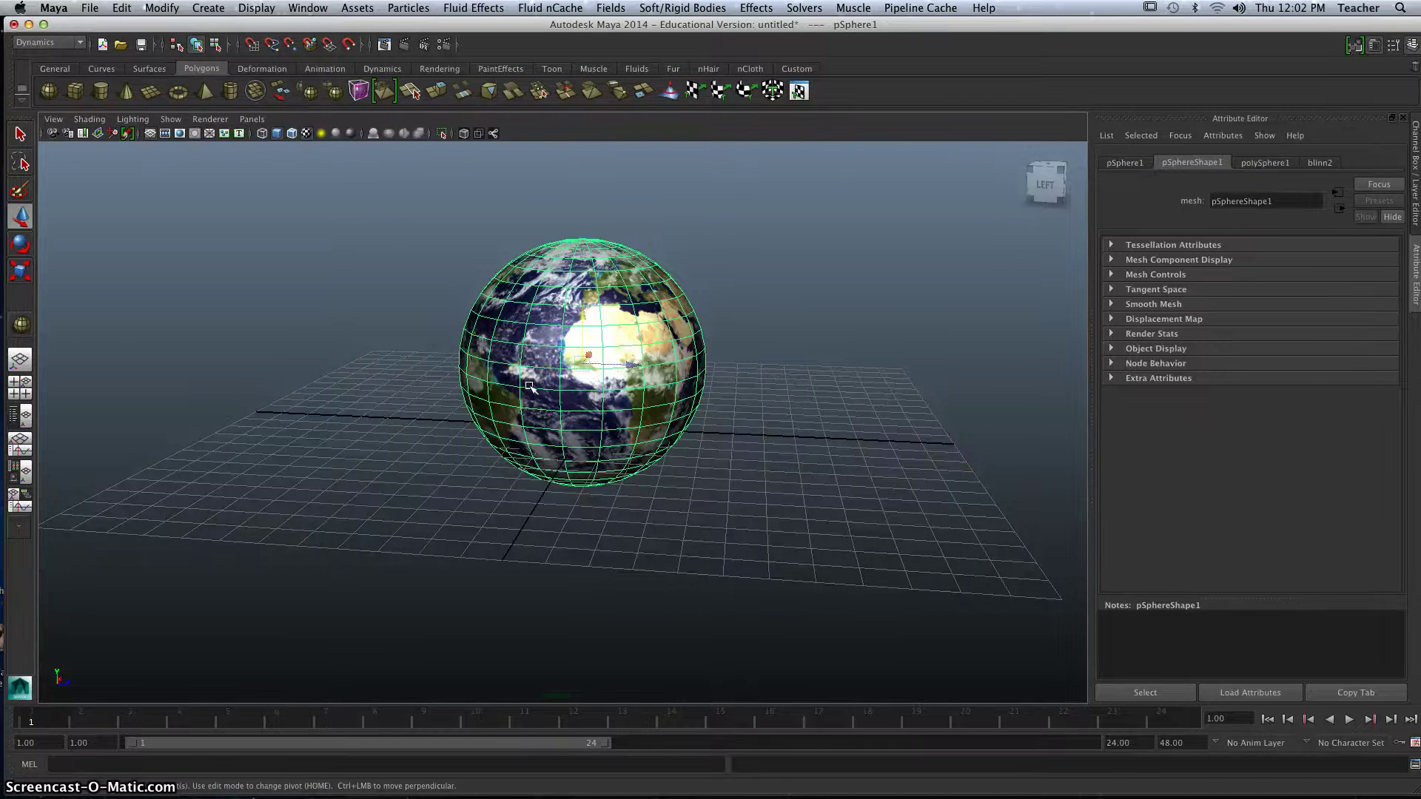
- Import globe.jpg from the Desktop as an image plane in the side view
key(space)
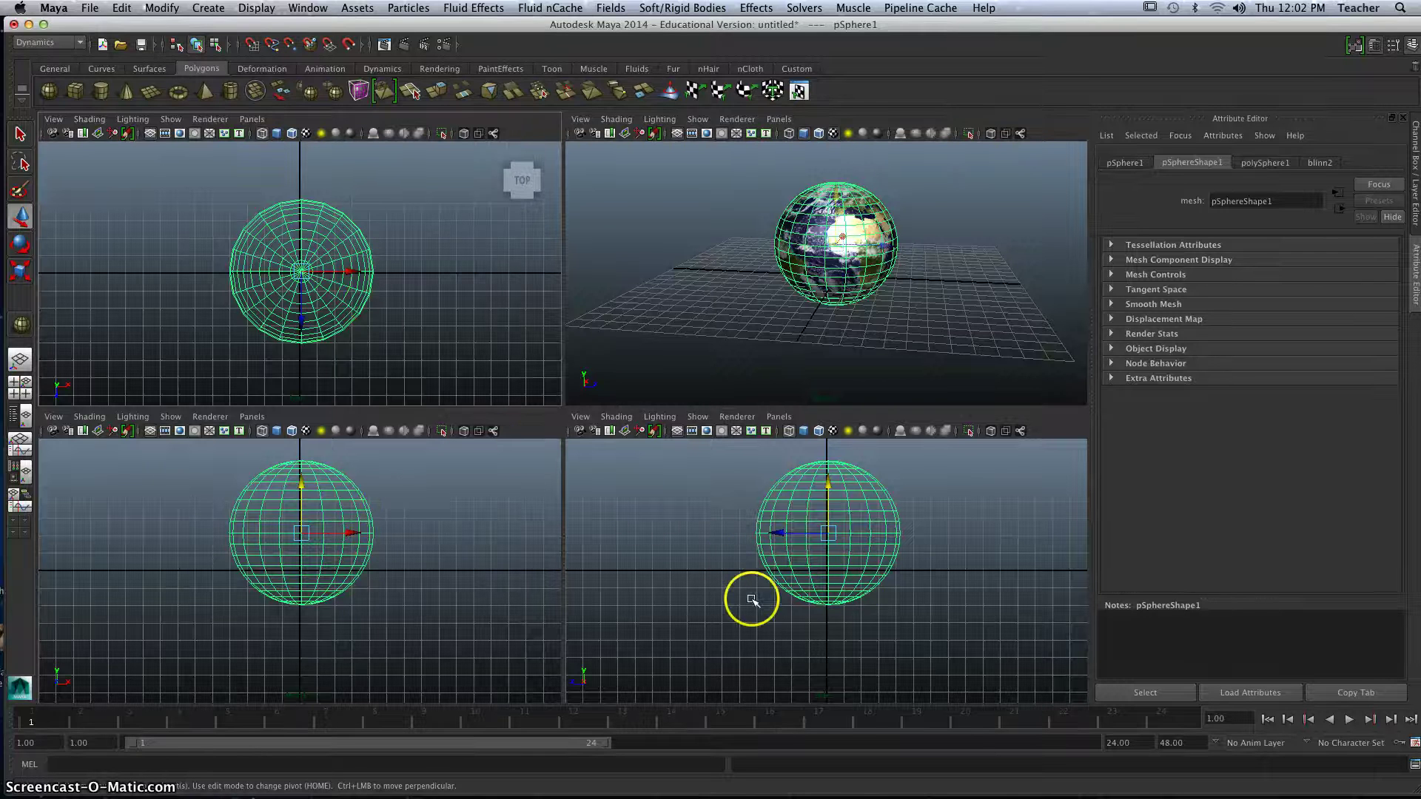
key(space)
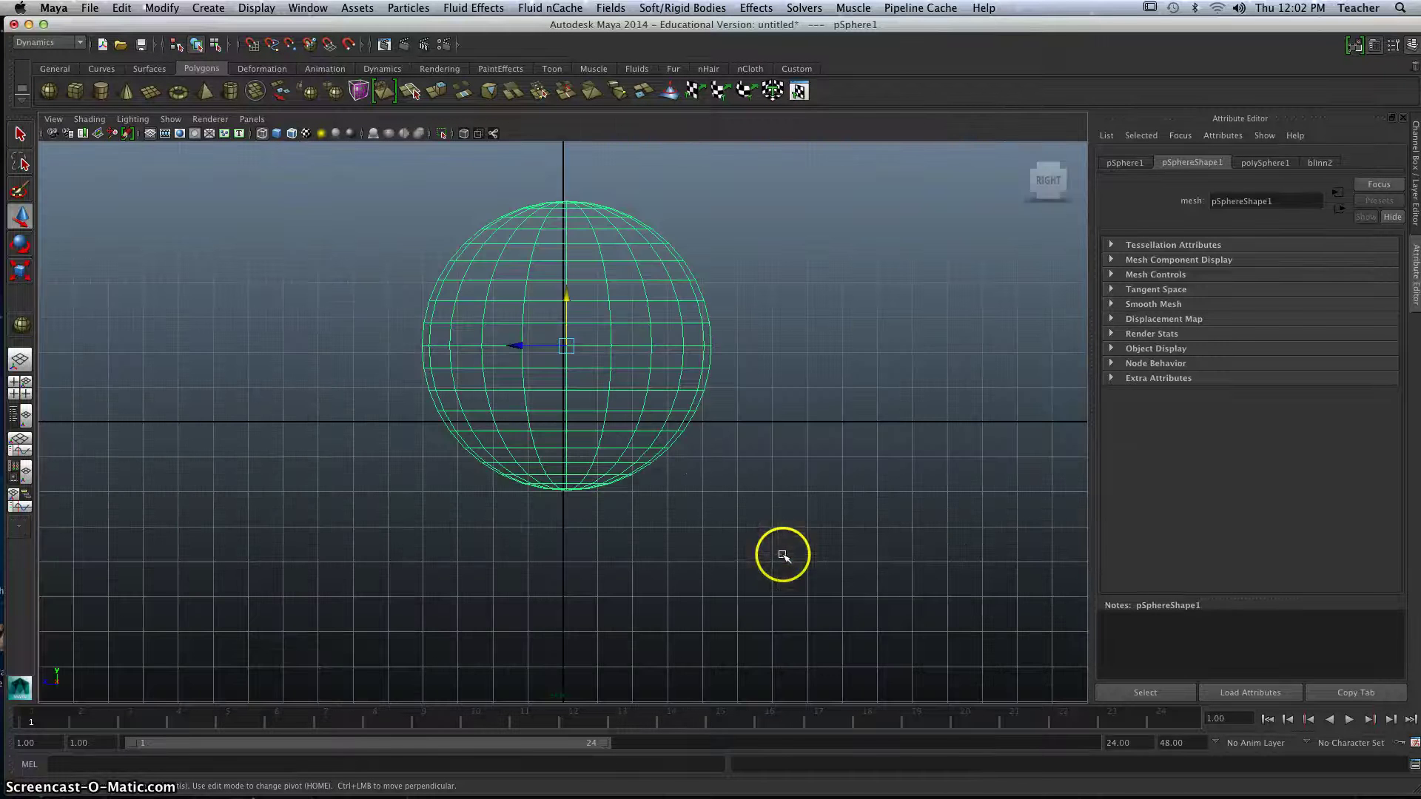
alt+middle_drag(665, 390, 651, 440)
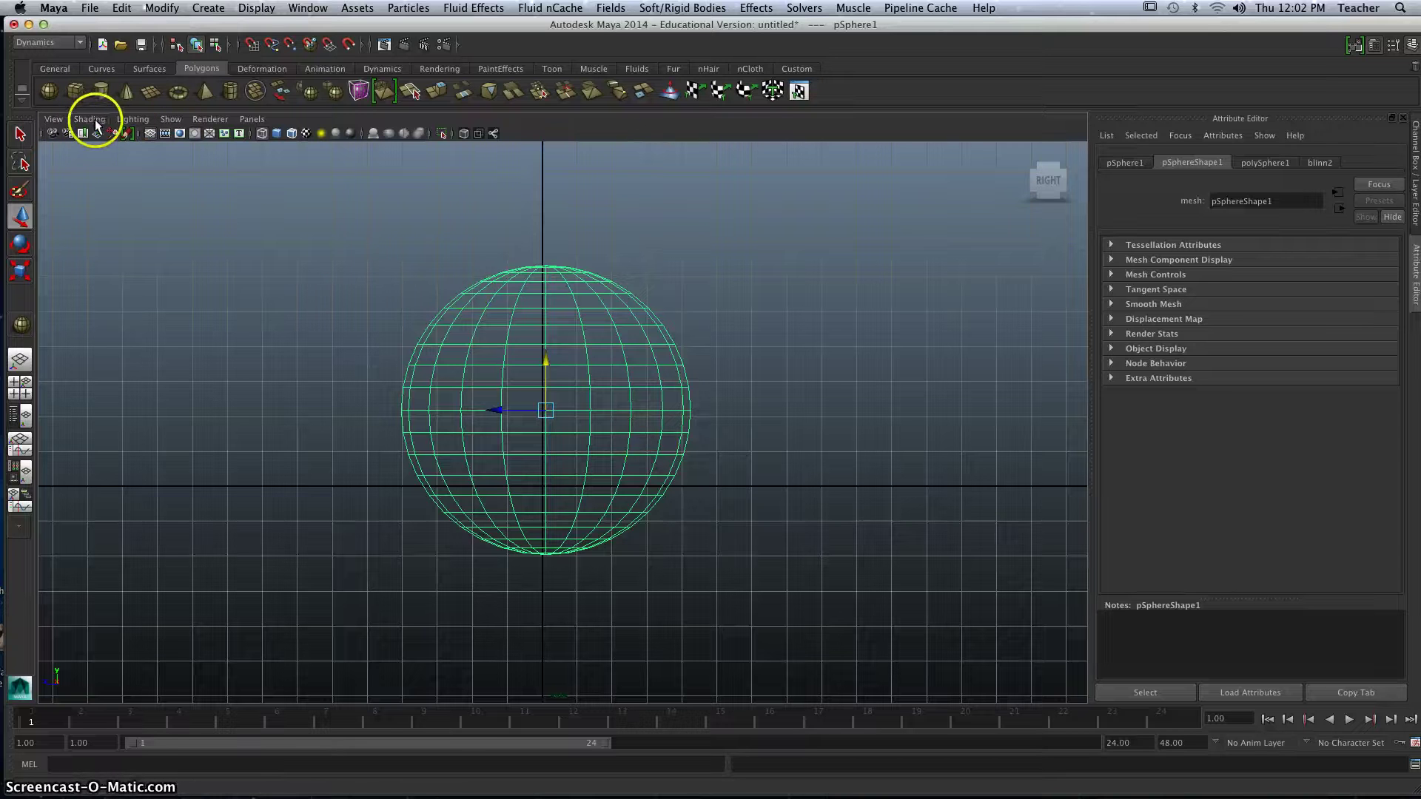
click(50, 117)
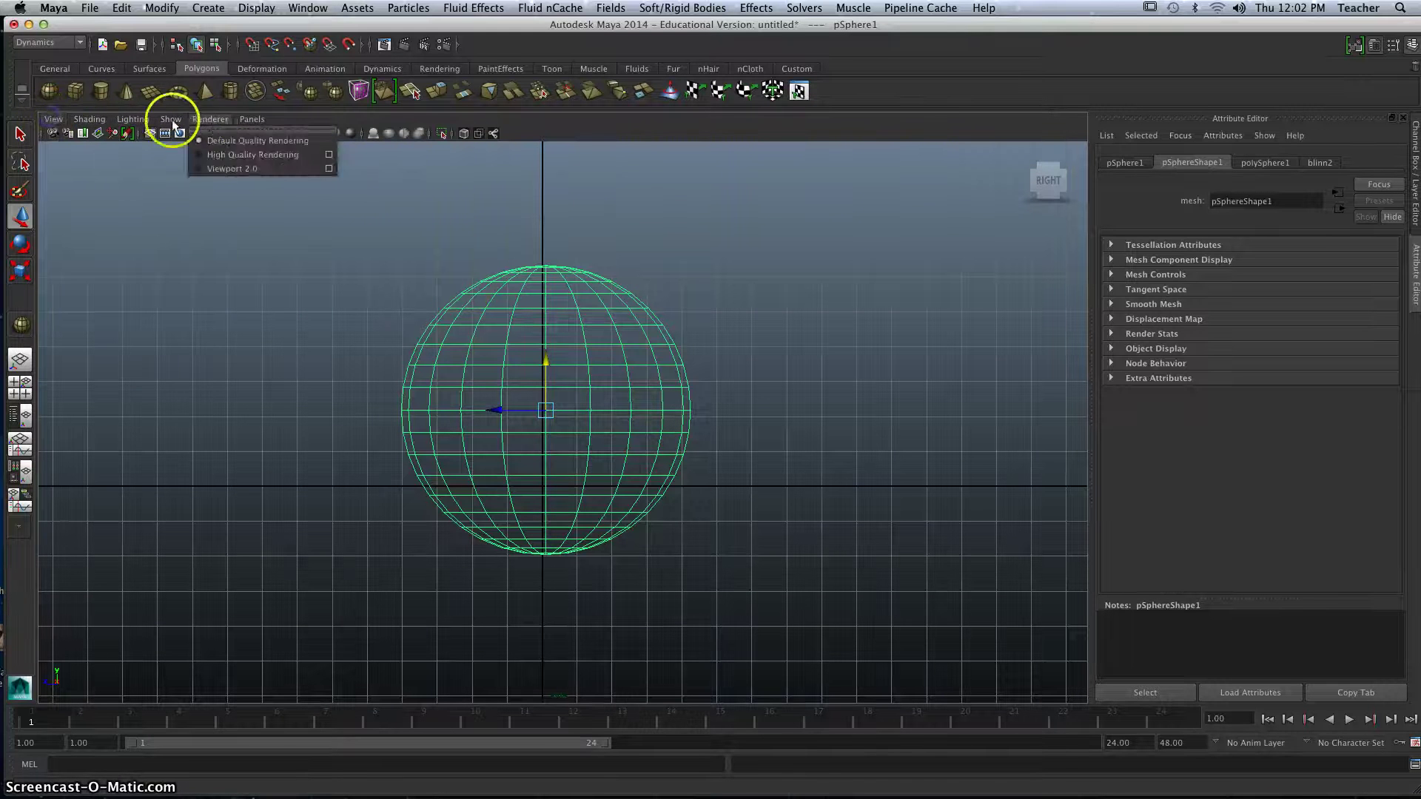
click(53, 120)
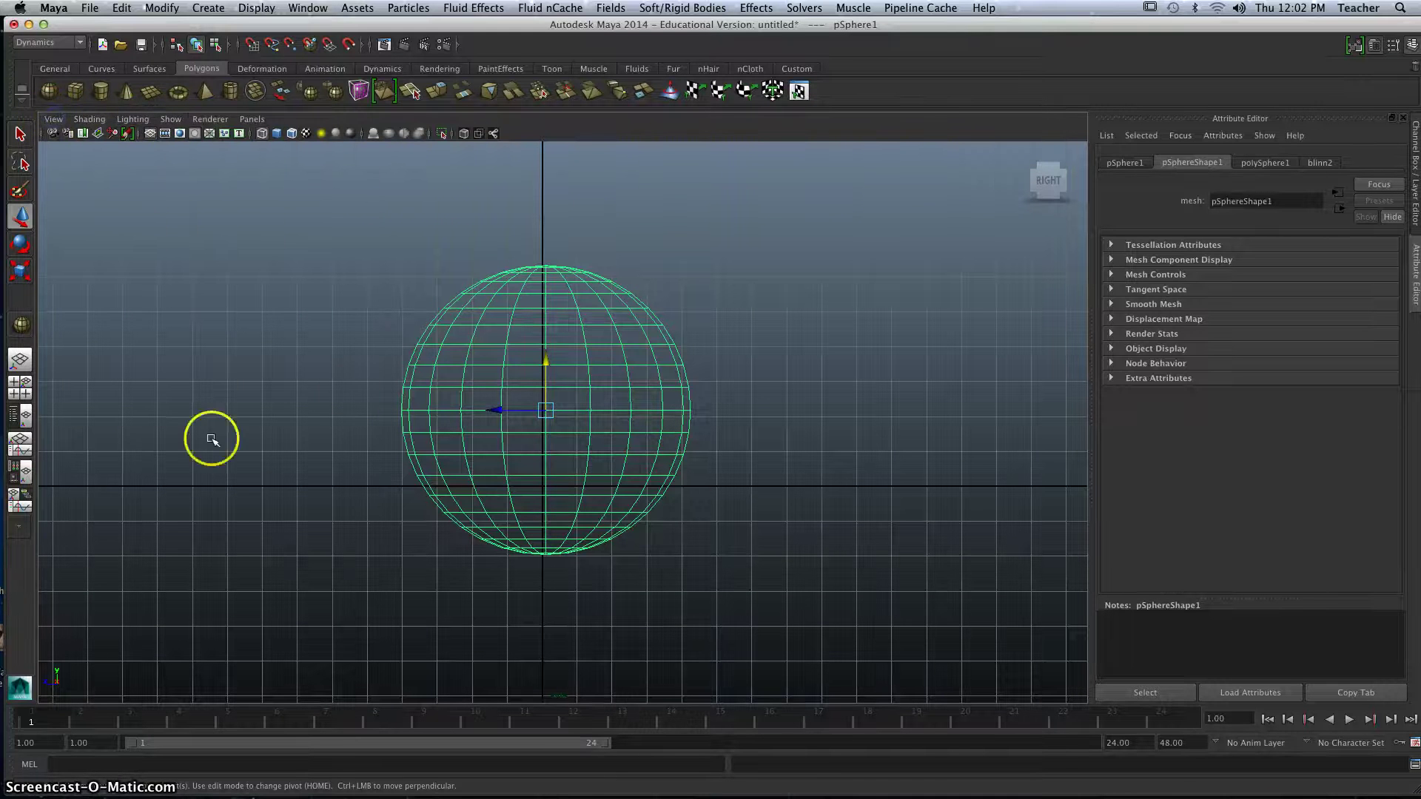
click(58, 119)
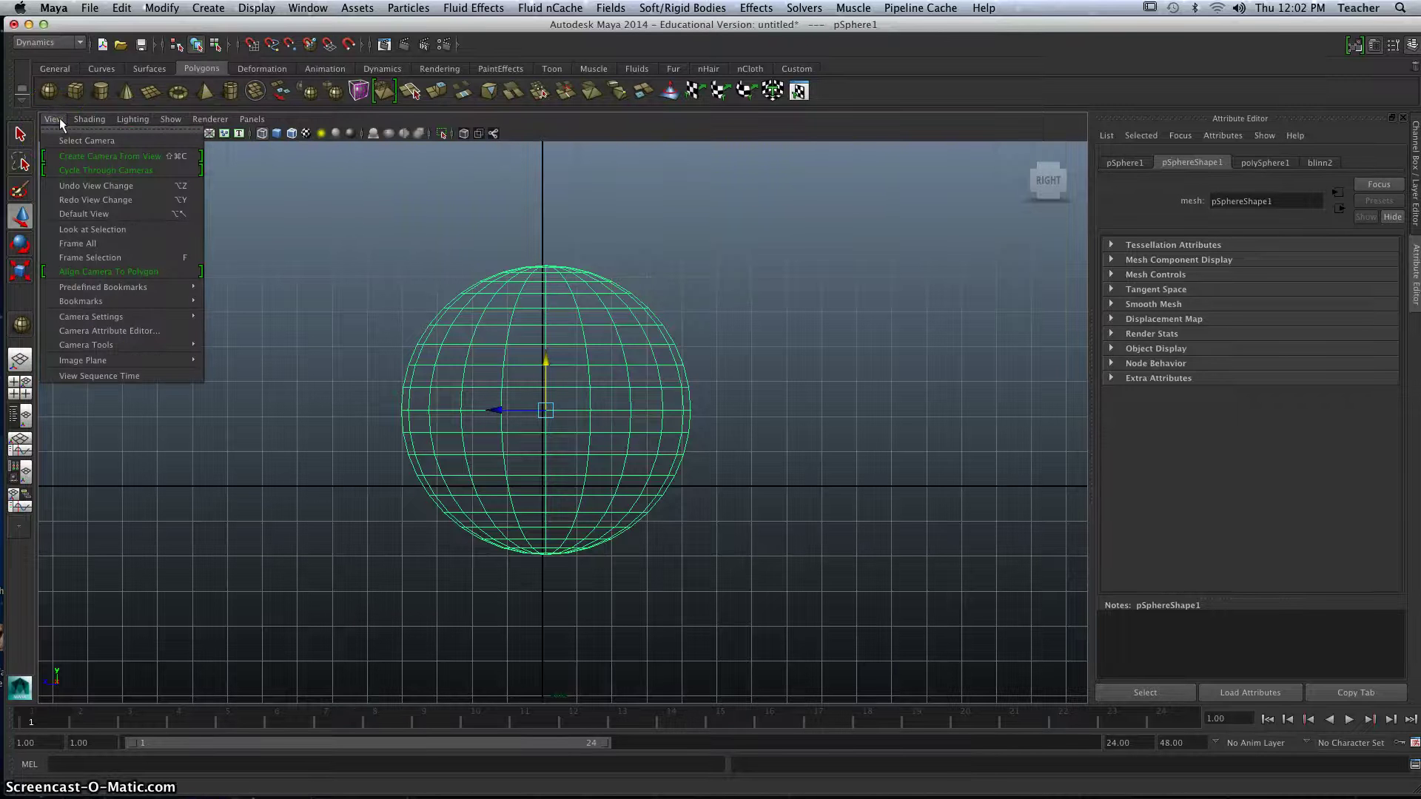
mouse_move(107, 363)
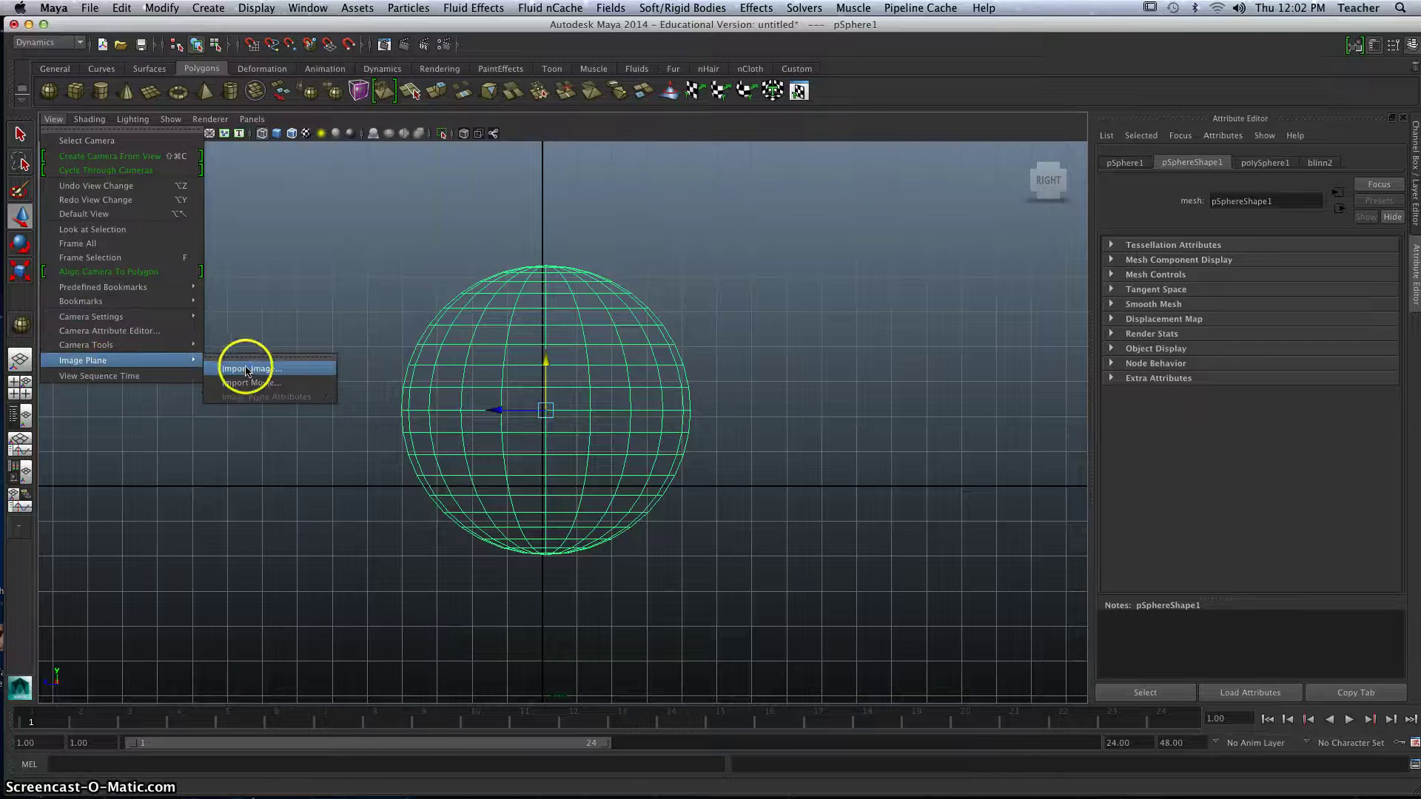
click(247, 371)
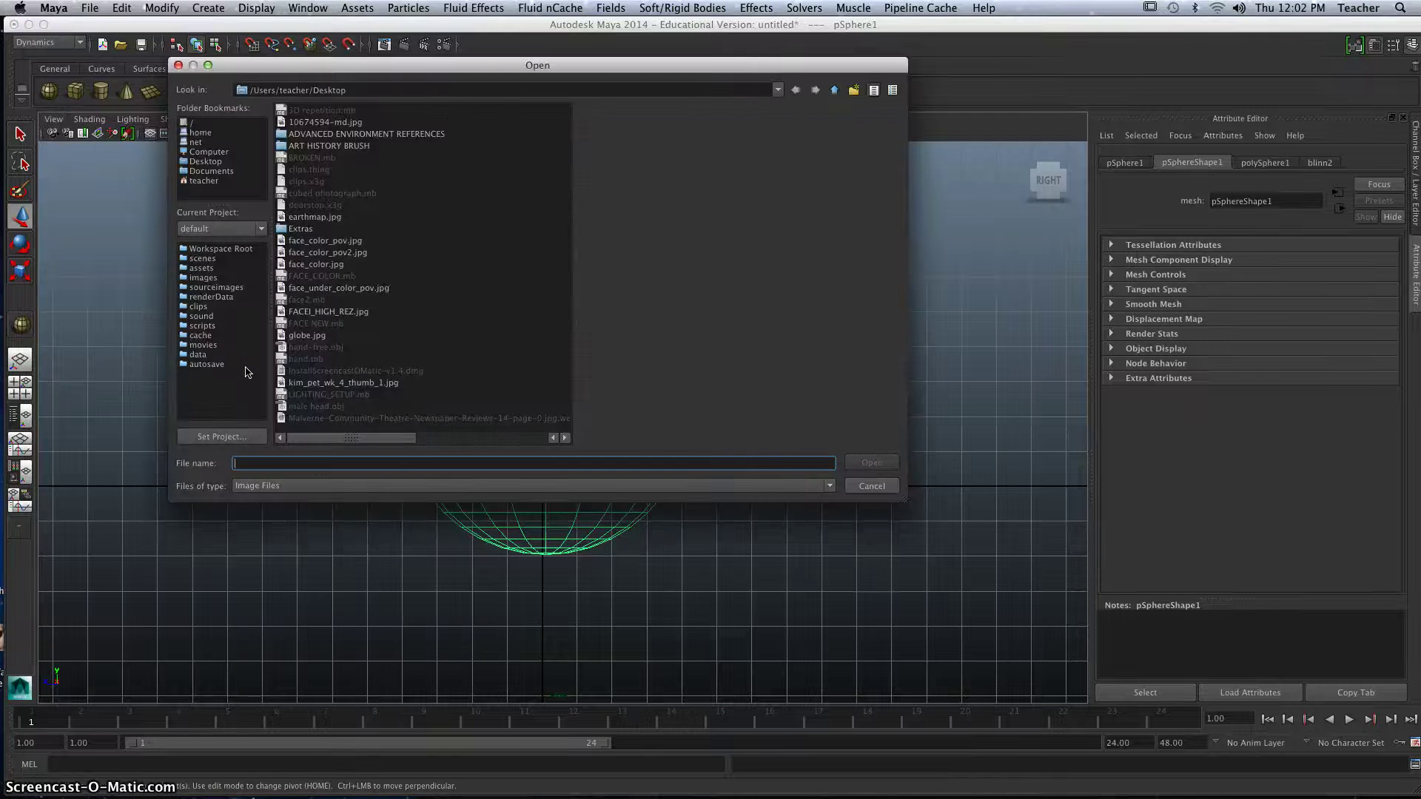
click(304, 336)
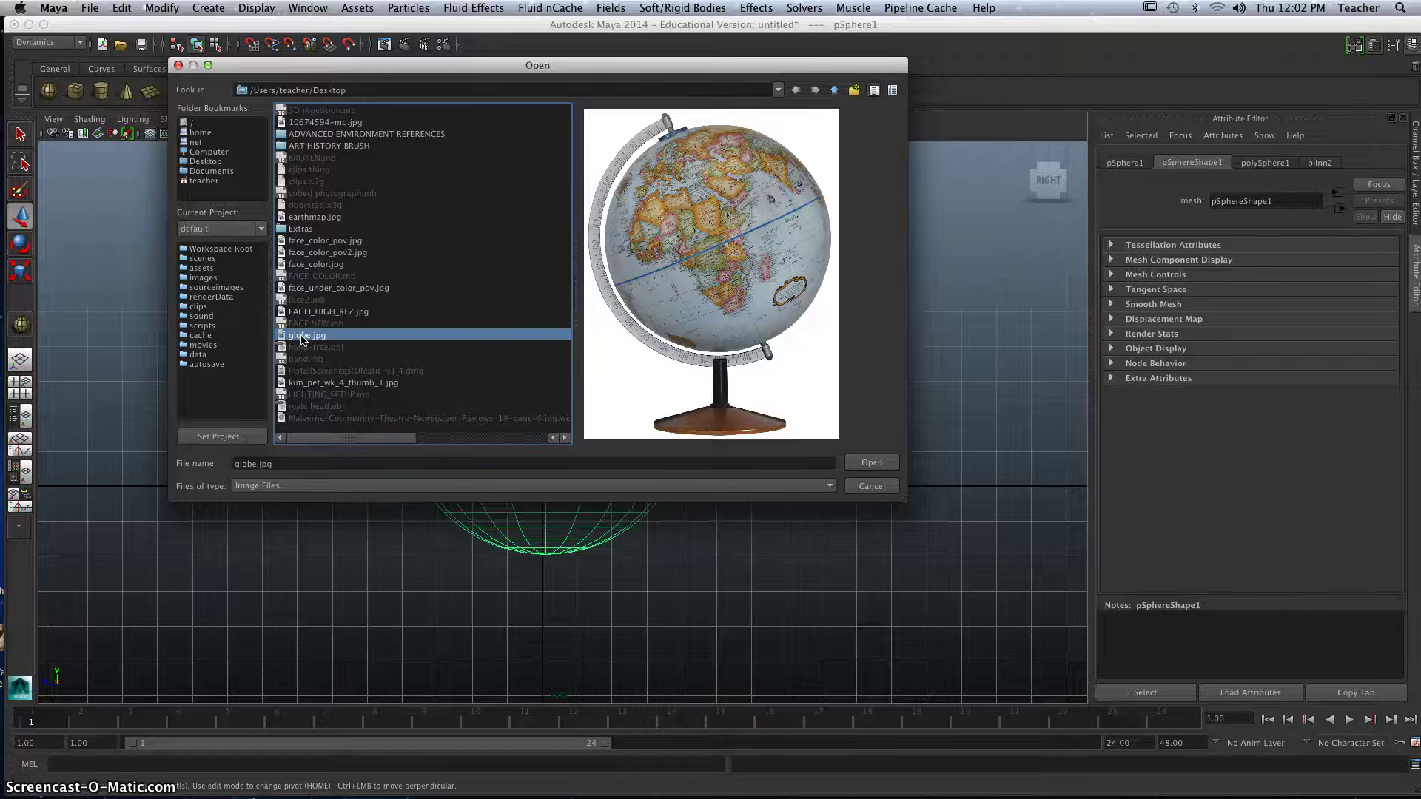
click(872, 463)
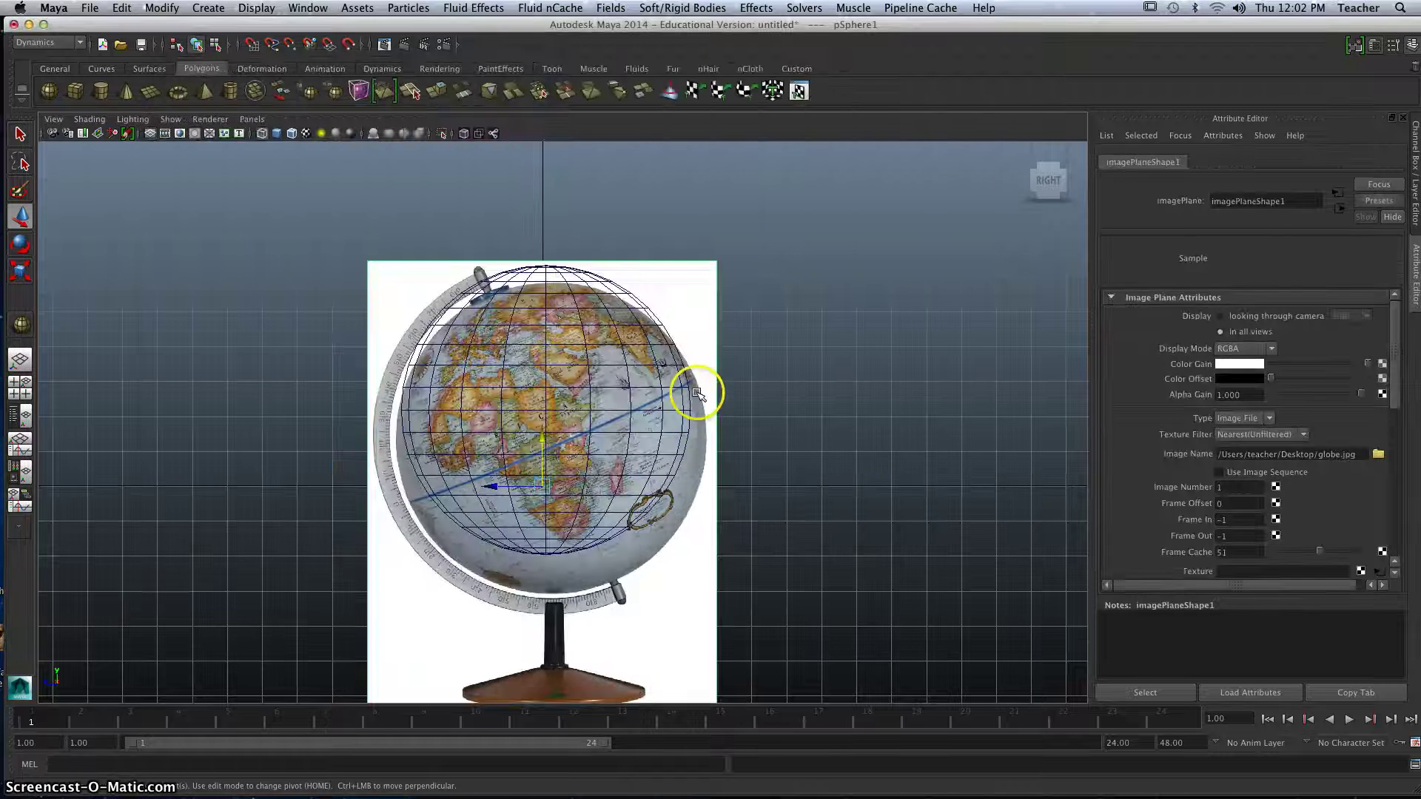
- Move the sphere clear of the globe image plane in the side view and deselect it
alt+right_drag(765, 385, 717, 406)
alt+middle_drag(745, 452, 734, 380)
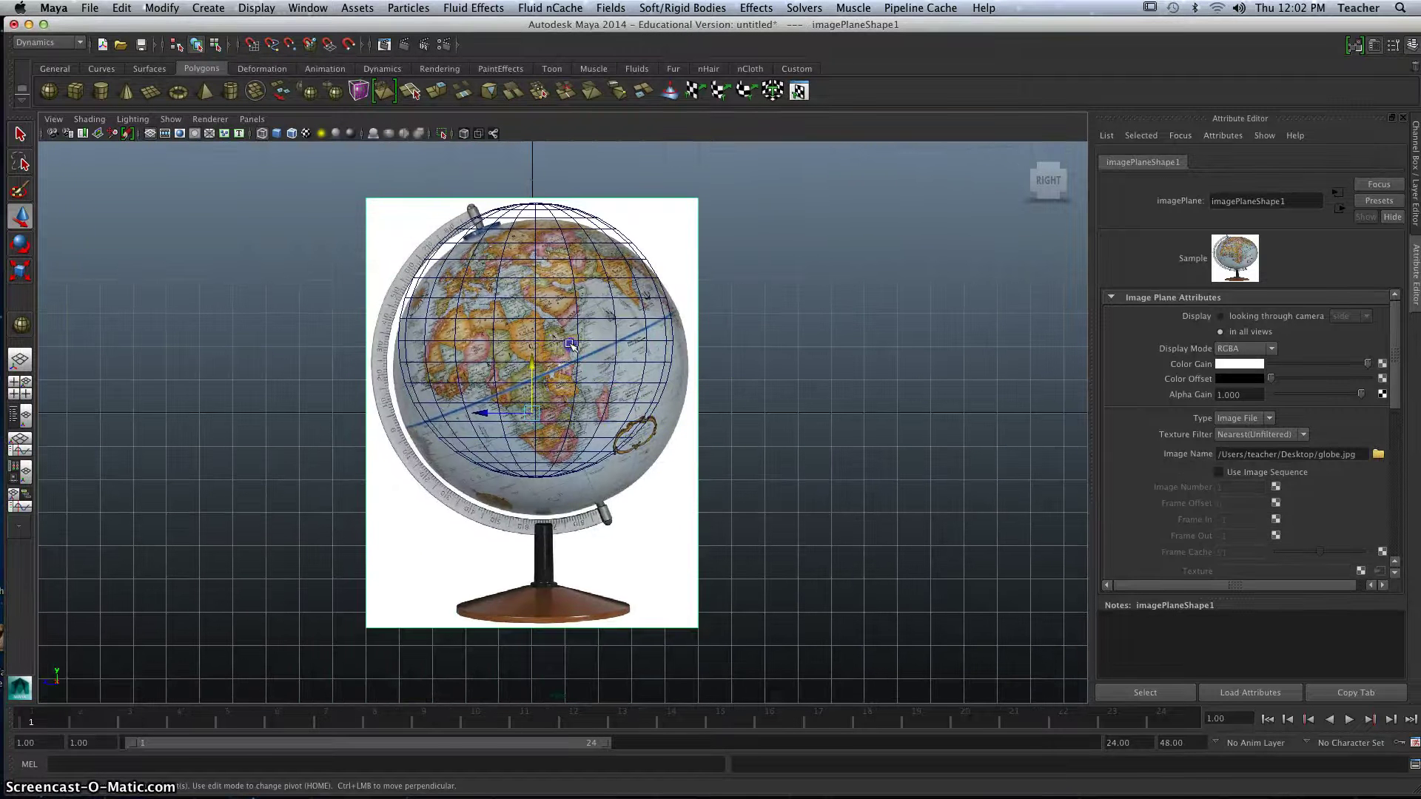
click(570, 344)
click(577, 339)
drag(534, 342, 865, 399)
click(628, 367)
click(629, 367)
scroll(629, 368, up, 1)
- Examine how the sphere and the globe image plane are placed in the perspective, top and side views
key(space)
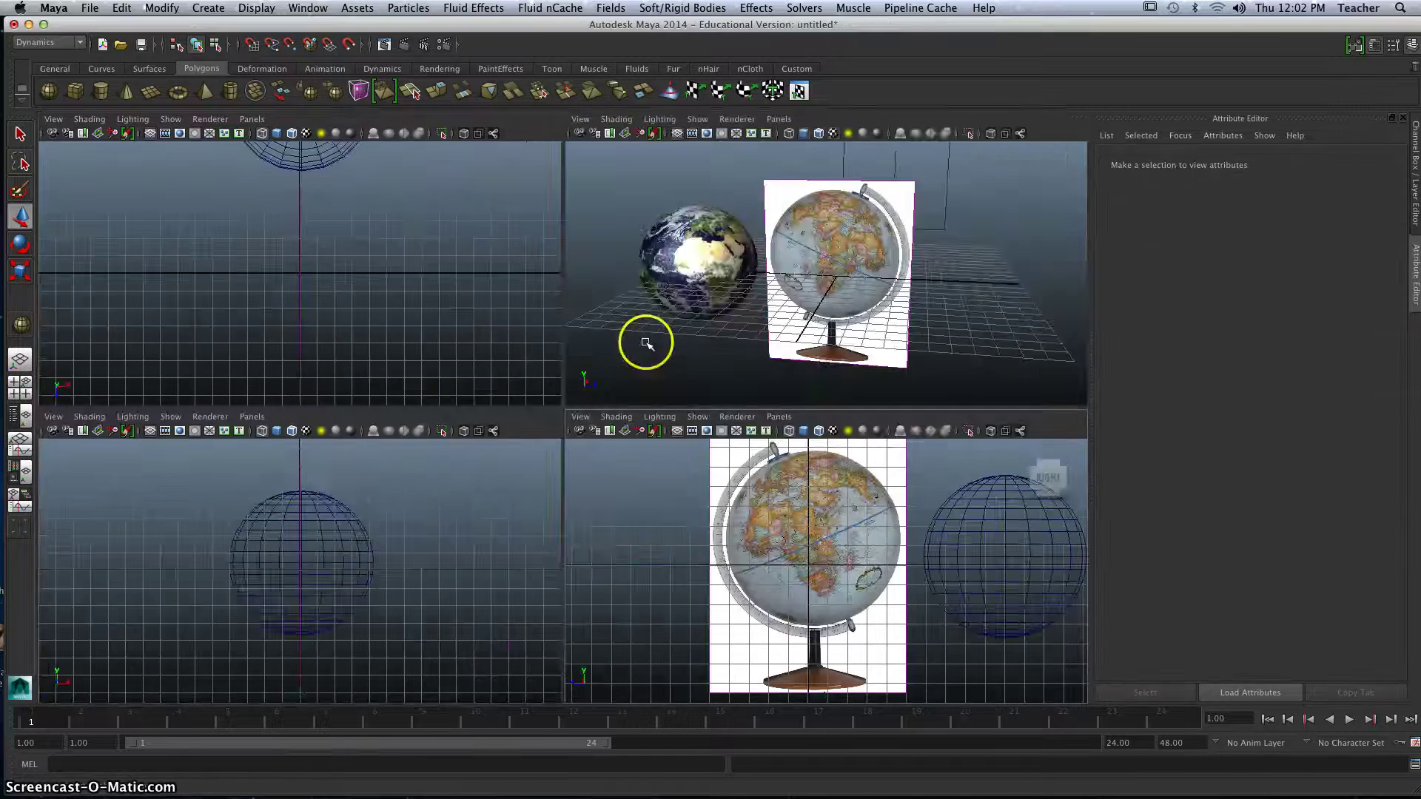
key(space)
alt+drag(789, 330, 746, 358)
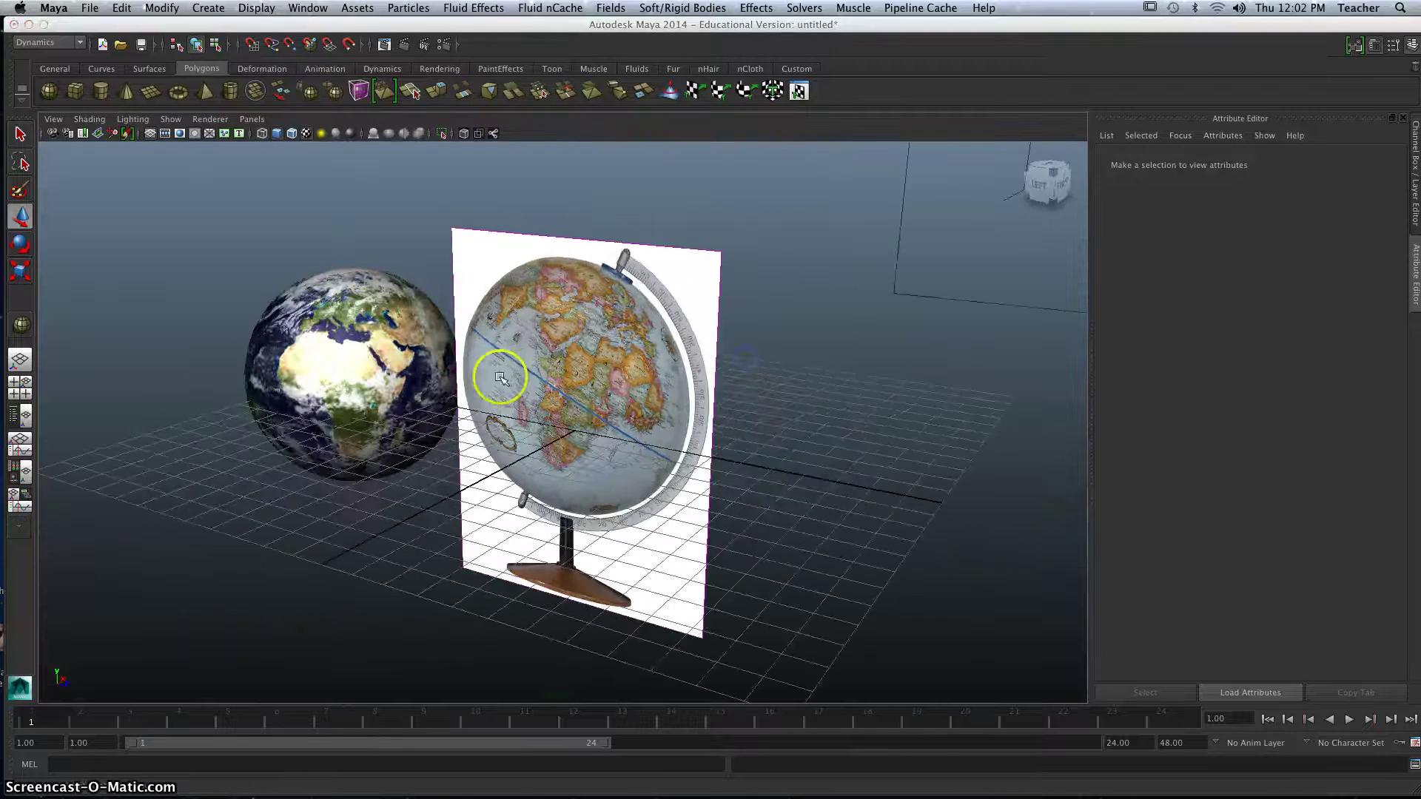
key(space)
click(392, 374)
key(space)
alt+middle_drag(403, 244, 385, 507)
scroll(457, 485, down, 3)
key(space)
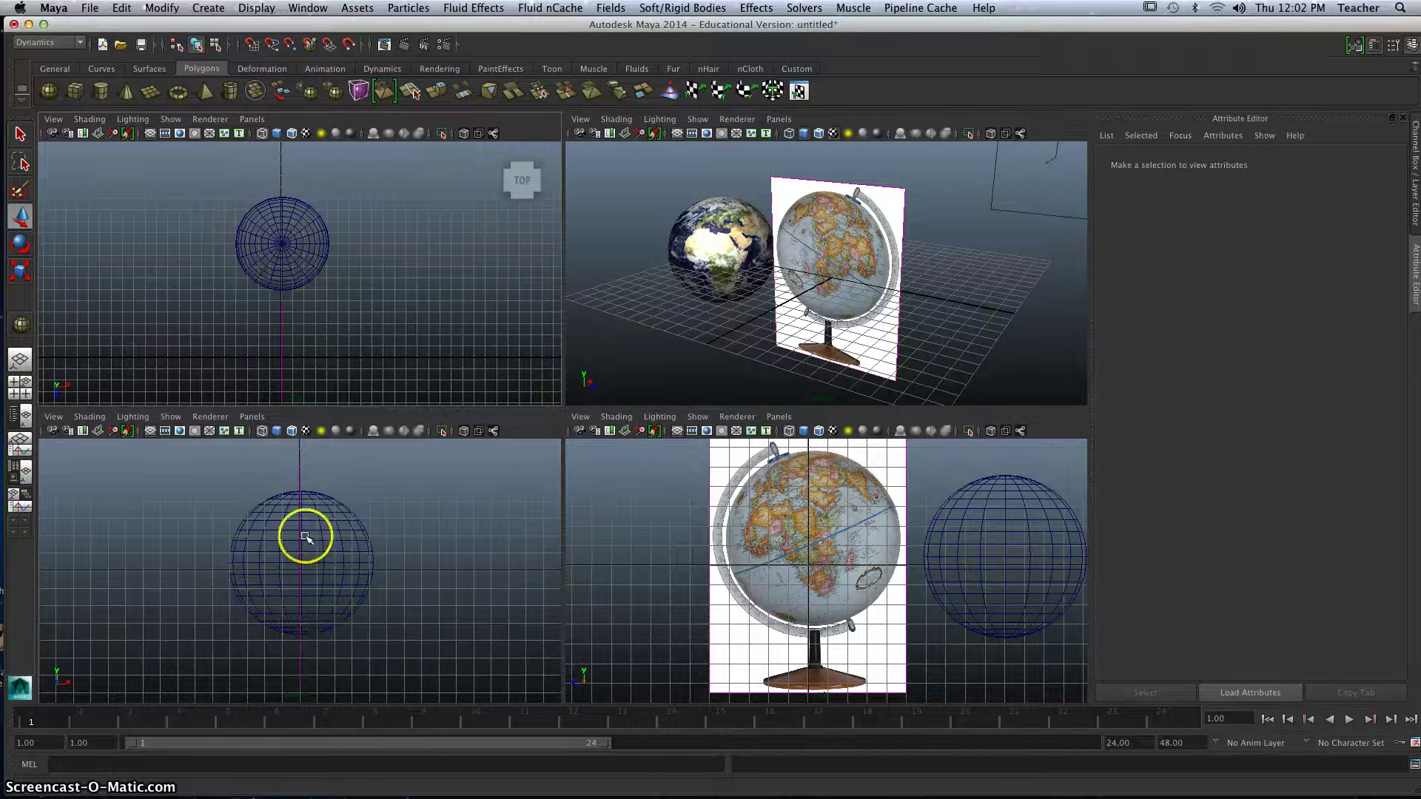
click(310, 506)
key(space)
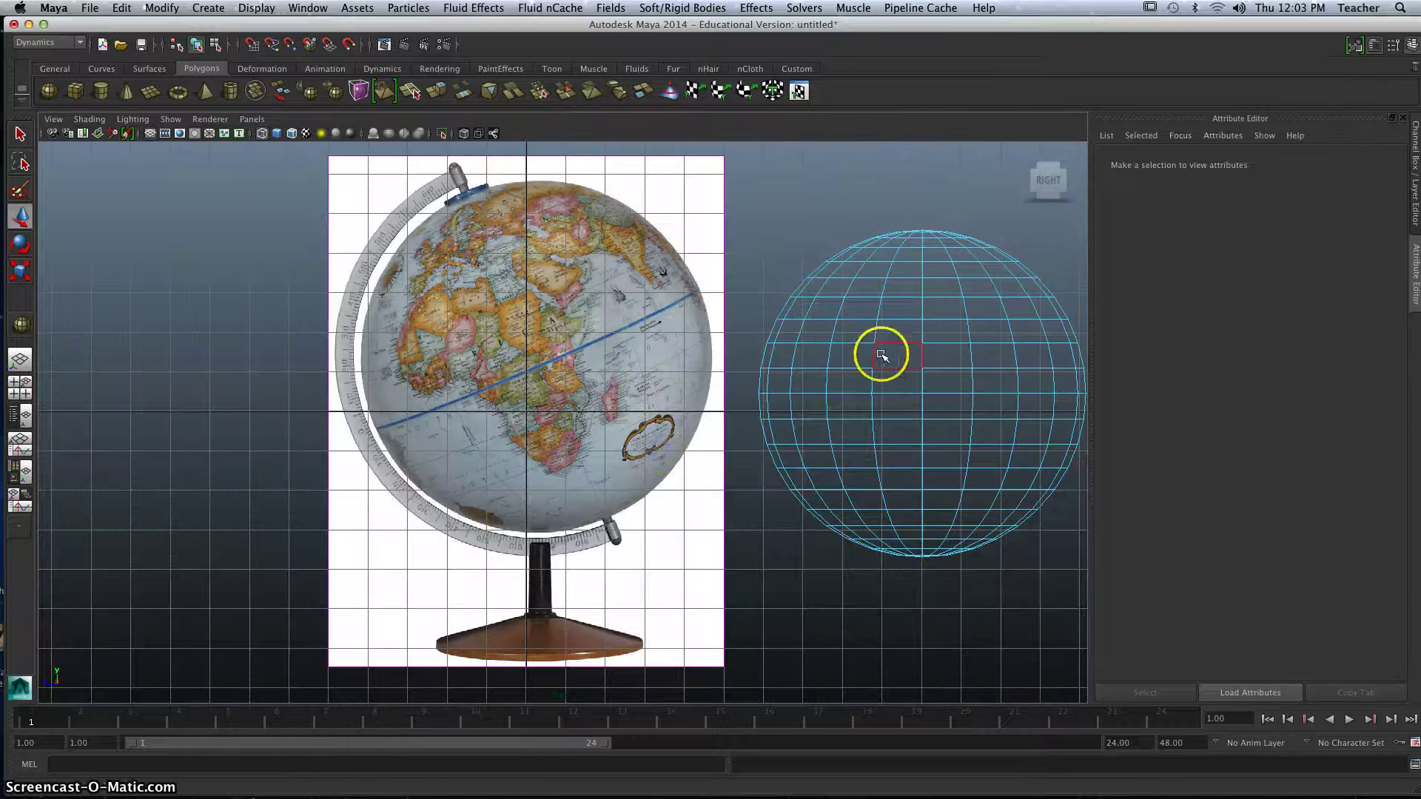
- Move the sphere over the globe in the reference image and scale it up to match the globe's outline
click(888, 339)
right_drag(857, 320, 914, 316)
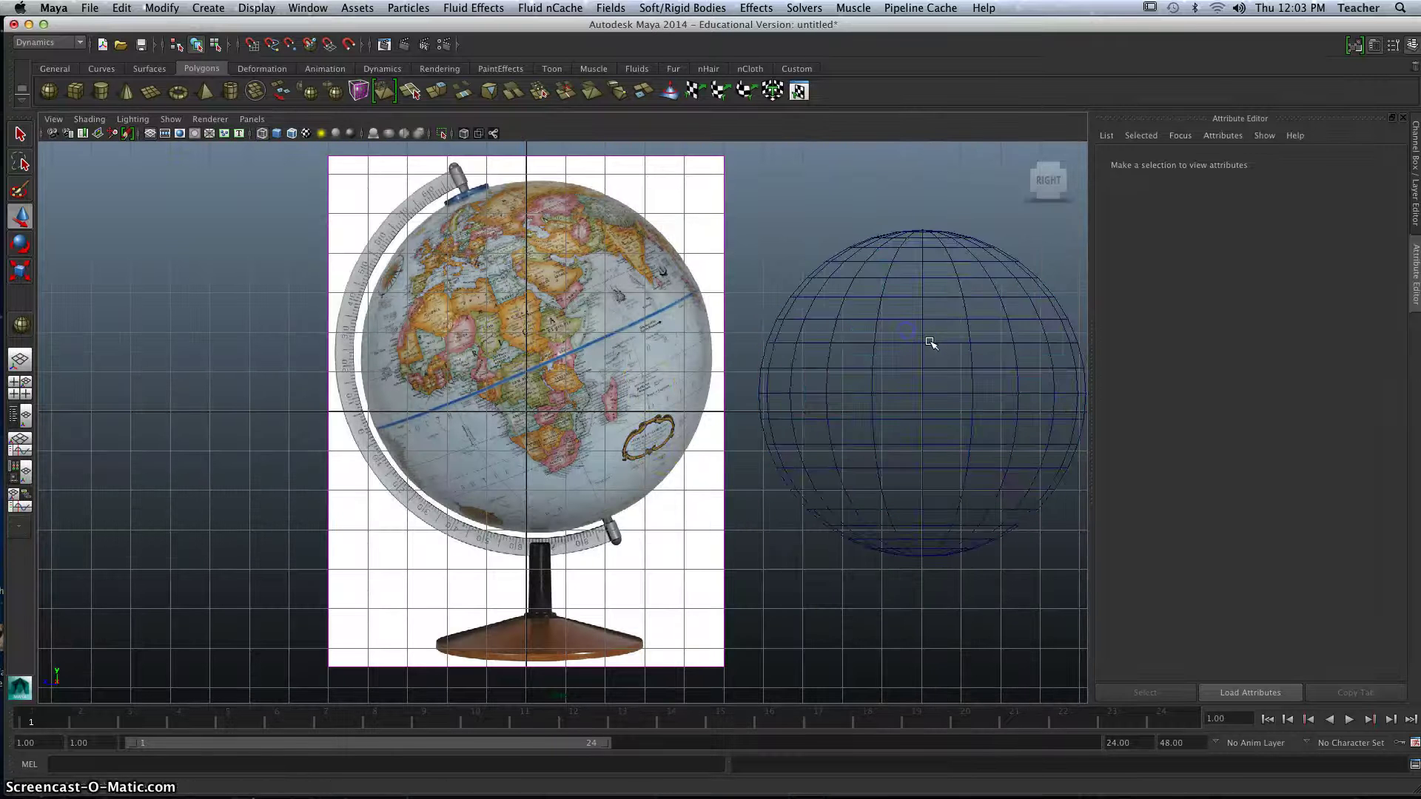
click(923, 330)
click(857, 406)
drag(922, 390, 560, 352)
click(20, 272)
- Examine the sphere's fit against the reference image and the shape of the globe's stand in the perspective view
key(space)
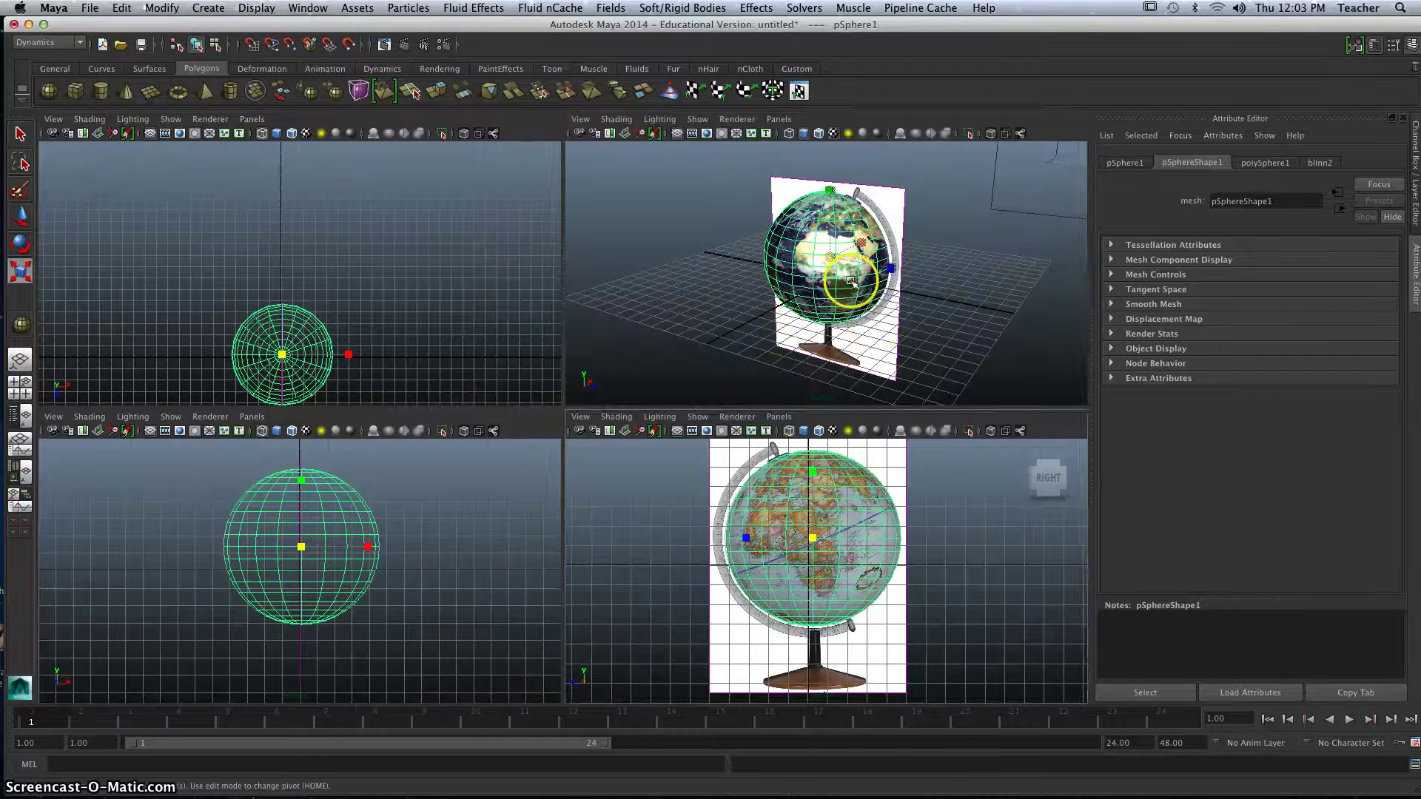
key(space)
alt+drag(846, 349, 880, 347)
click(680, 385)
alt+middle_drag(601, 393, 617, 382)
alt+middle_drag(658, 239, 629, 298)
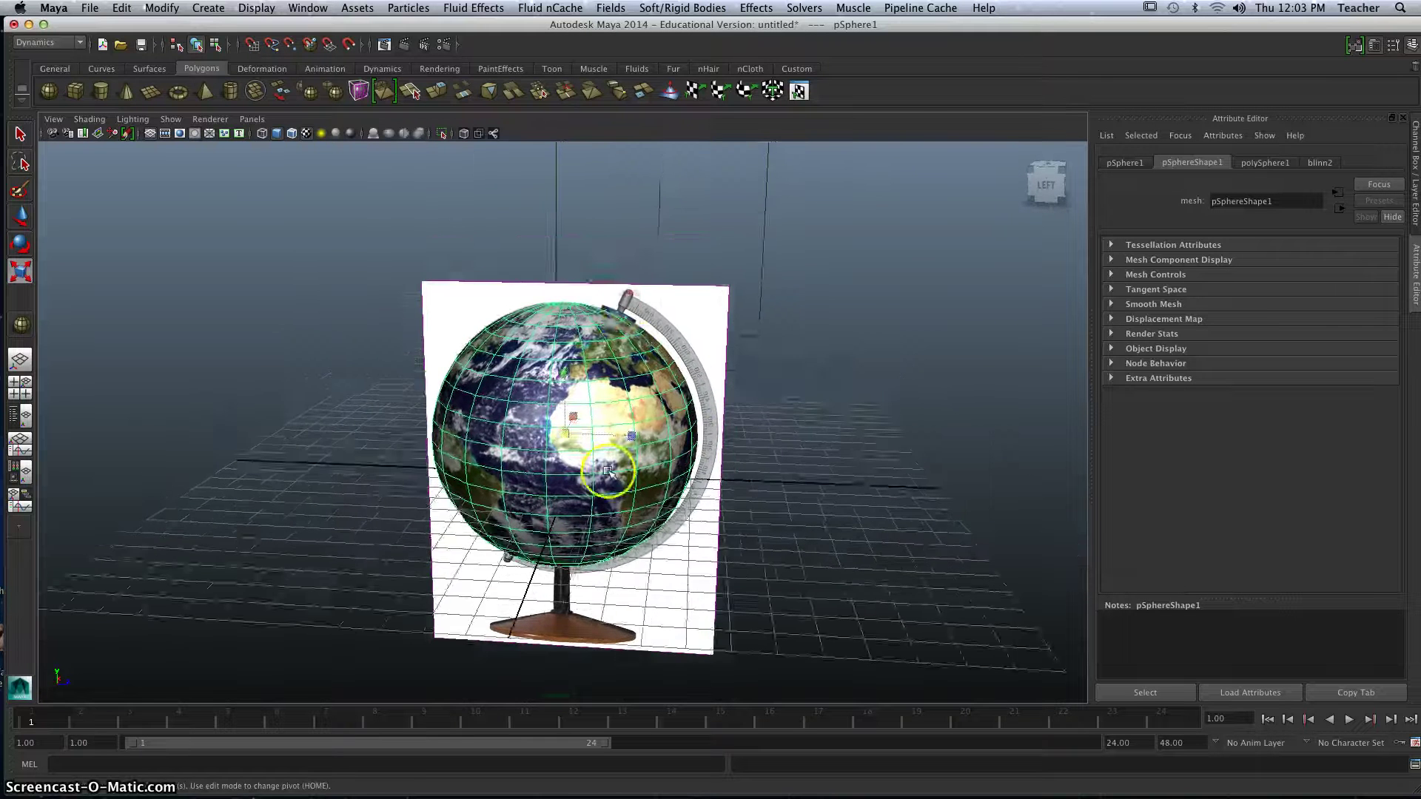
alt+drag(607, 471, 595, 456)
alt+middle_drag(603, 531, 581, 410)
scroll(612, 493, up, 6)
alt+drag(609, 437, 615, 431)
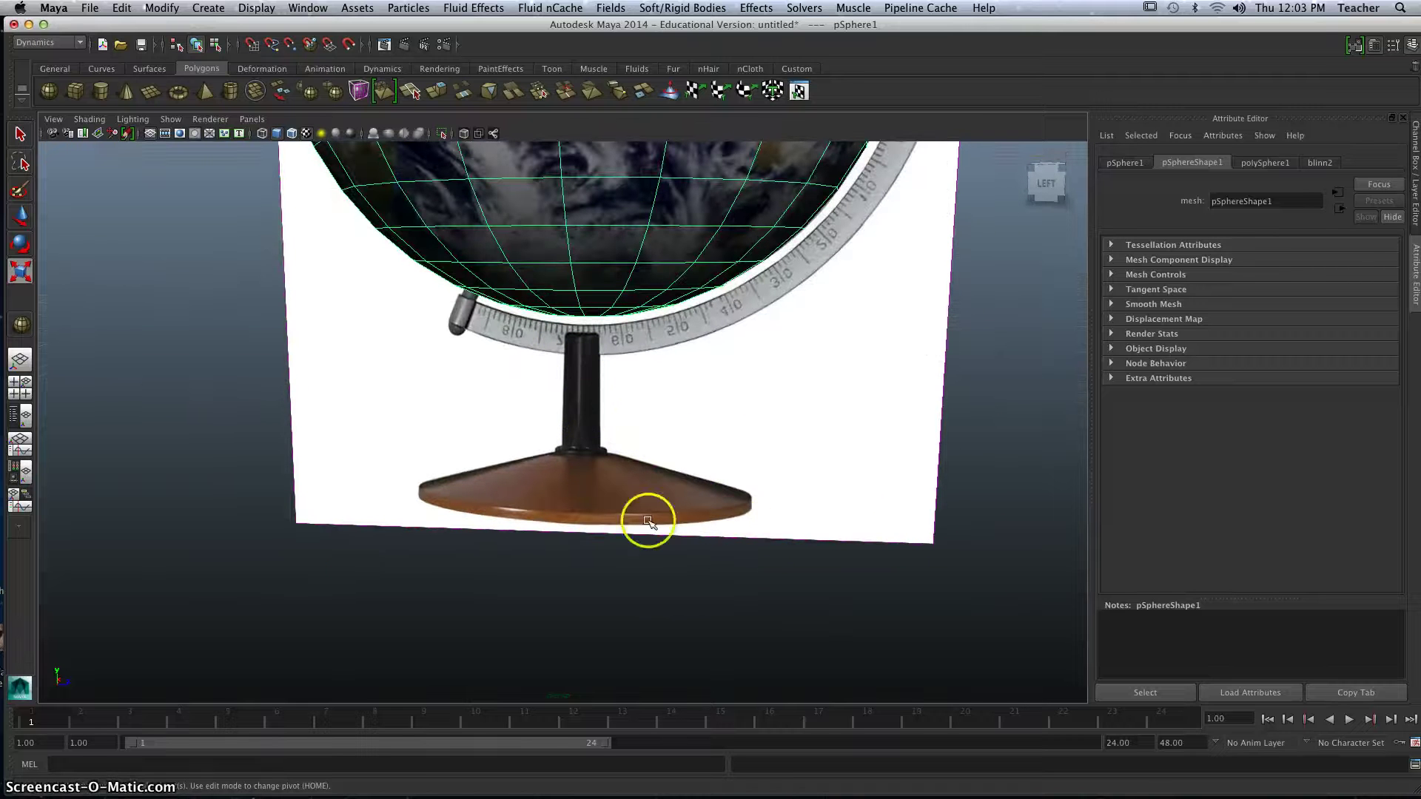
key(space)
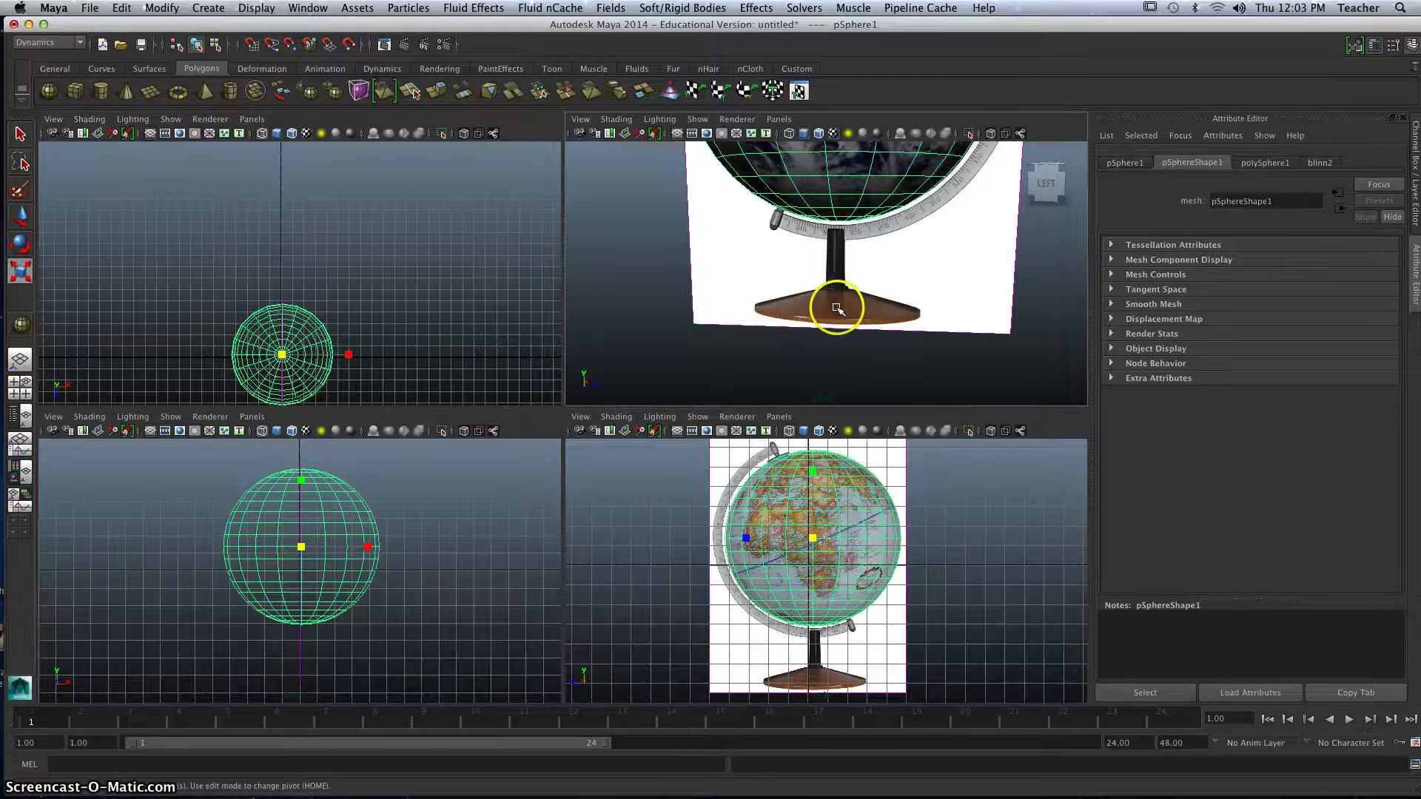
key(space)
- Start an EP curve in the side view at the top centre of the stand's post and trace down its right edge towards the collar
key(space)
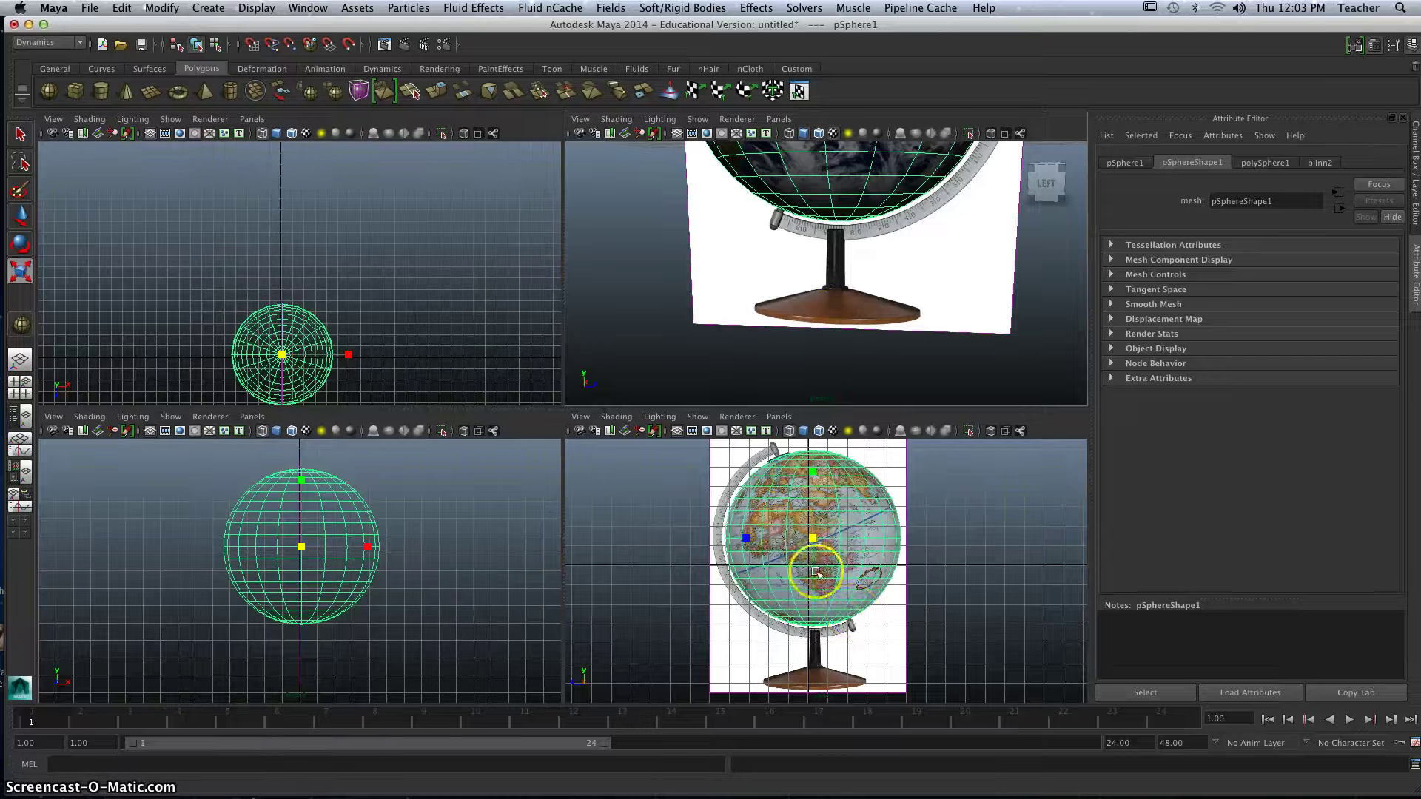
key(space)
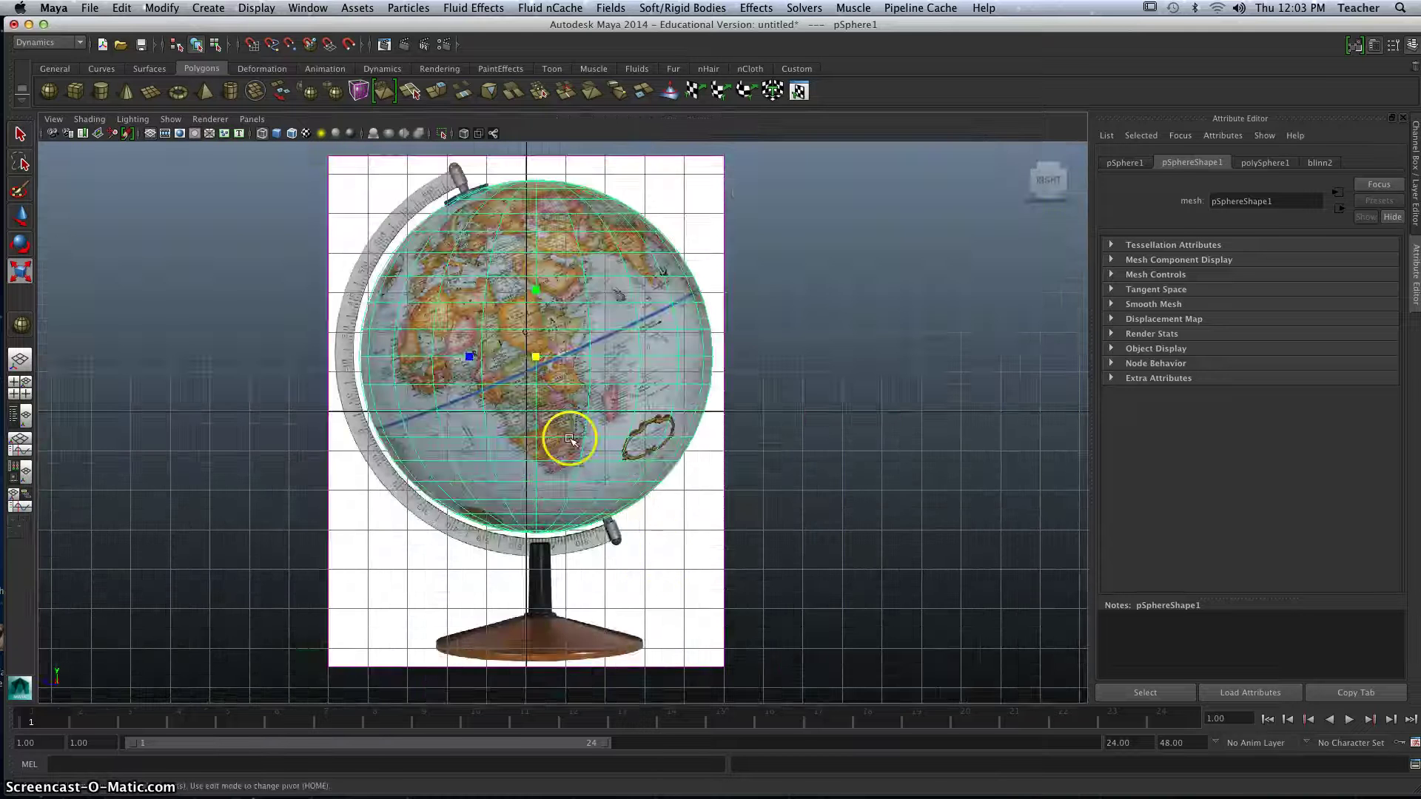
alt+middle_drag(571, 435, 586, 435)
alt+middle_drag(592, 486, 583, 373)
scroll(587, 460, up, 5)
scroll(587, 463, up, 3)
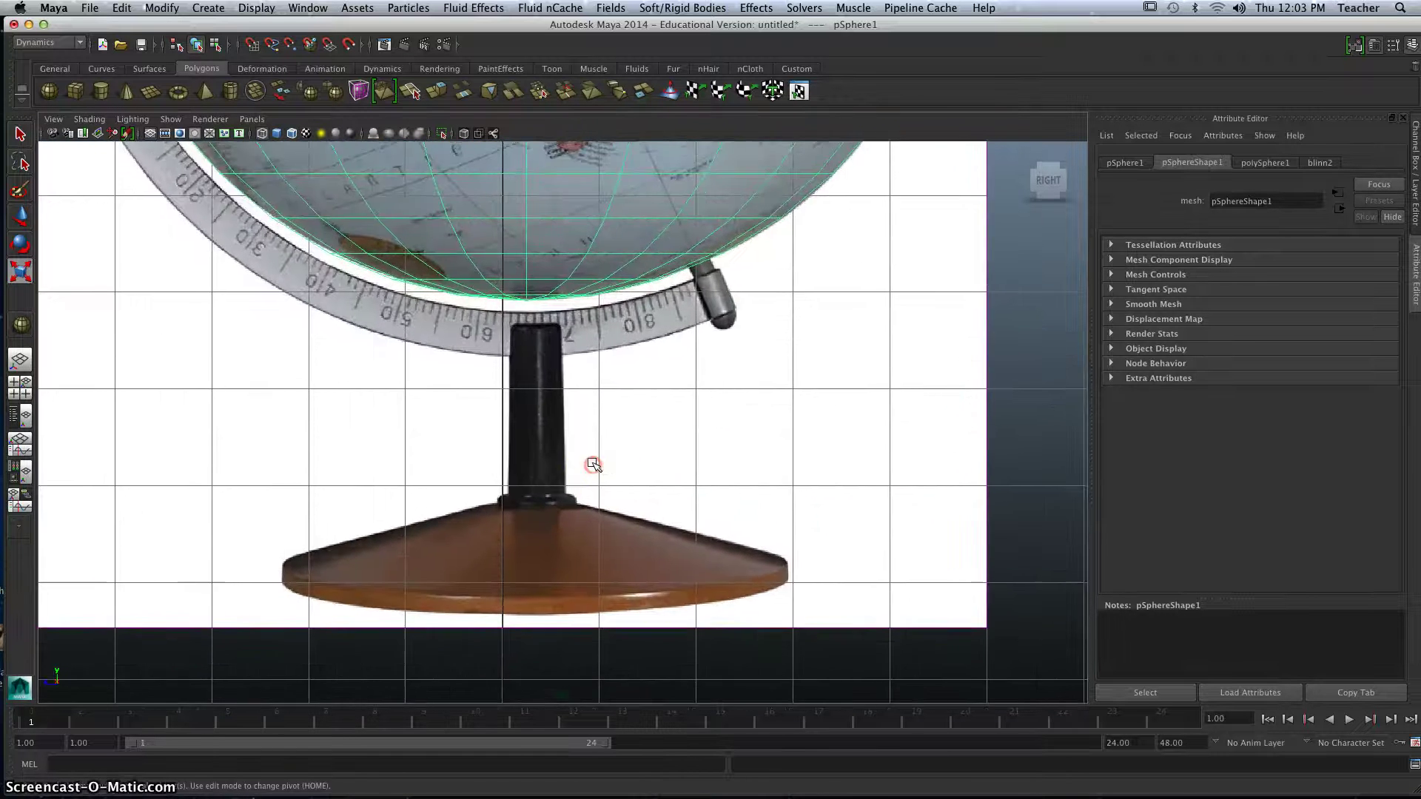
click(208, 7)
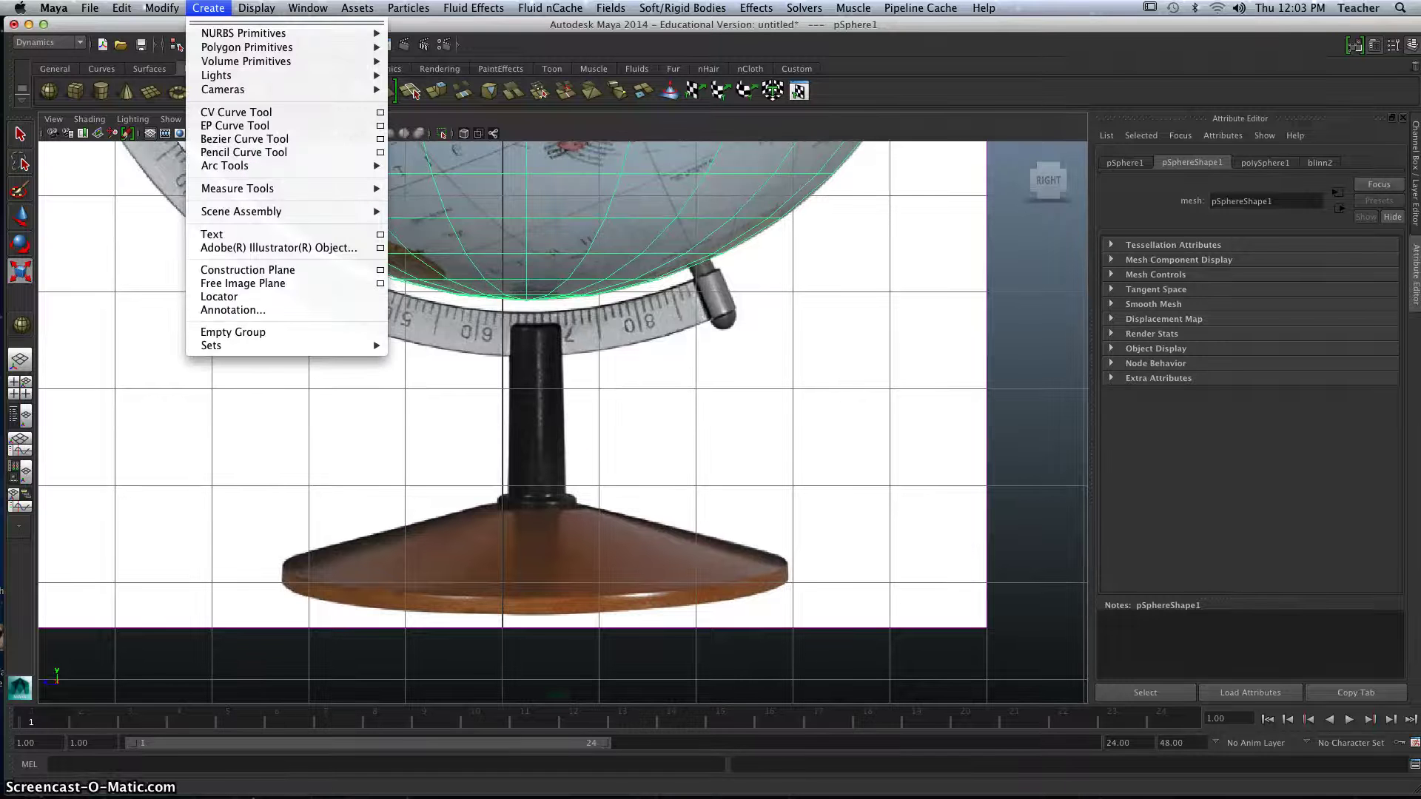
click(257, 131)
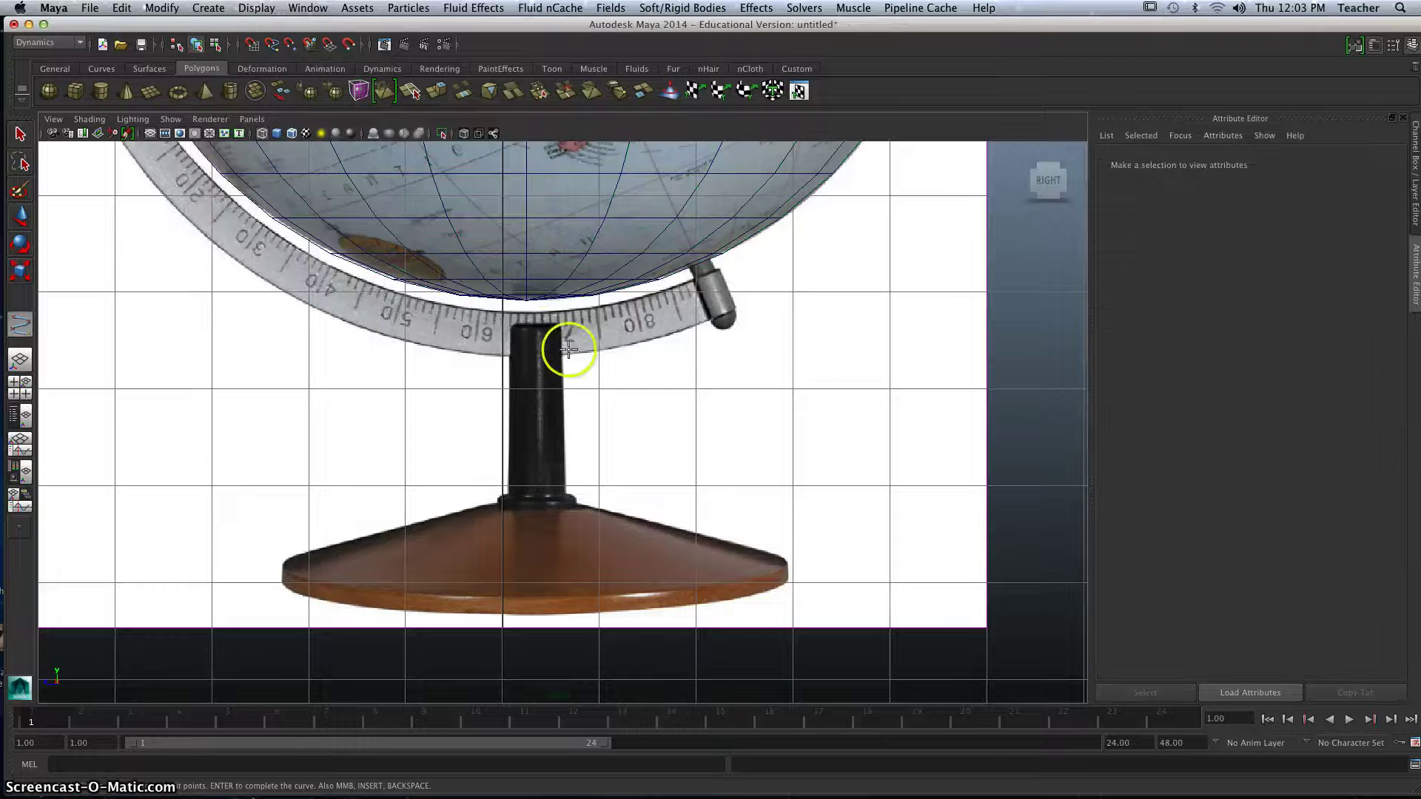
click(538, 323)
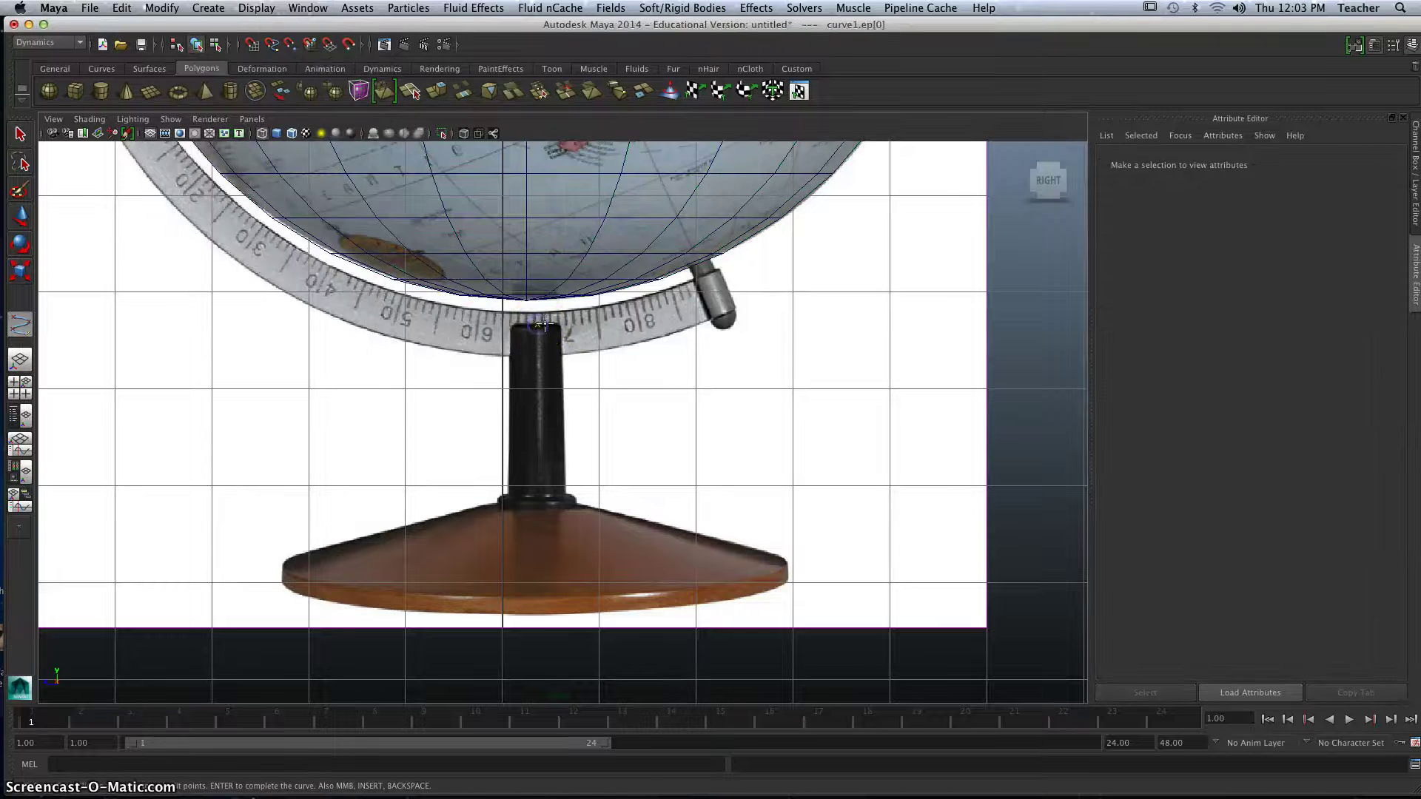
click(561, 339)
click(561, 405)
click(556, 449)
click(565, 448)
click(565, 485)
- Trace the collar at the foot of the post, end the profile at the post's centre line, and complete the EP curve
click(567, 495)
click(577, 497)
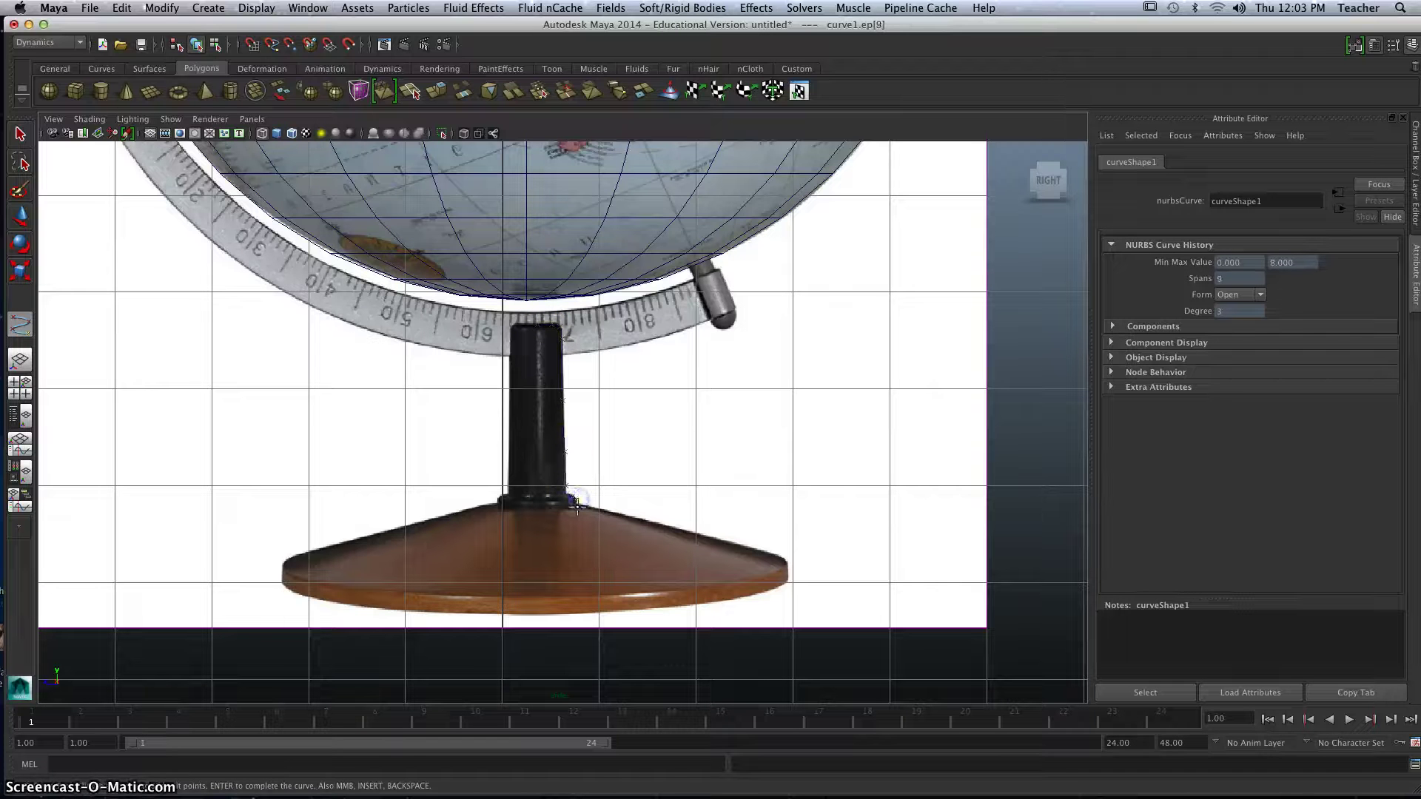
click(572, 508)
click(557, 510)
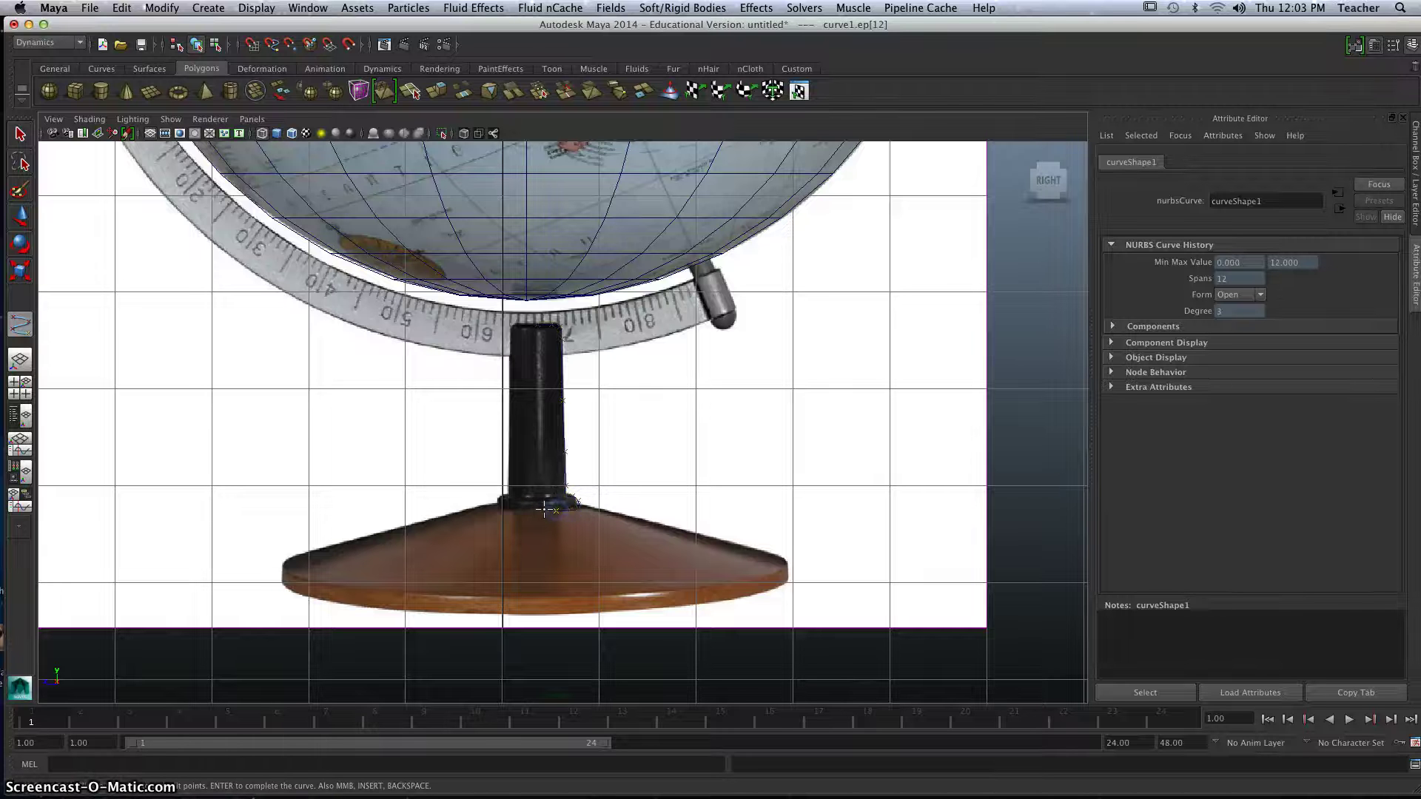
click(543, 510)
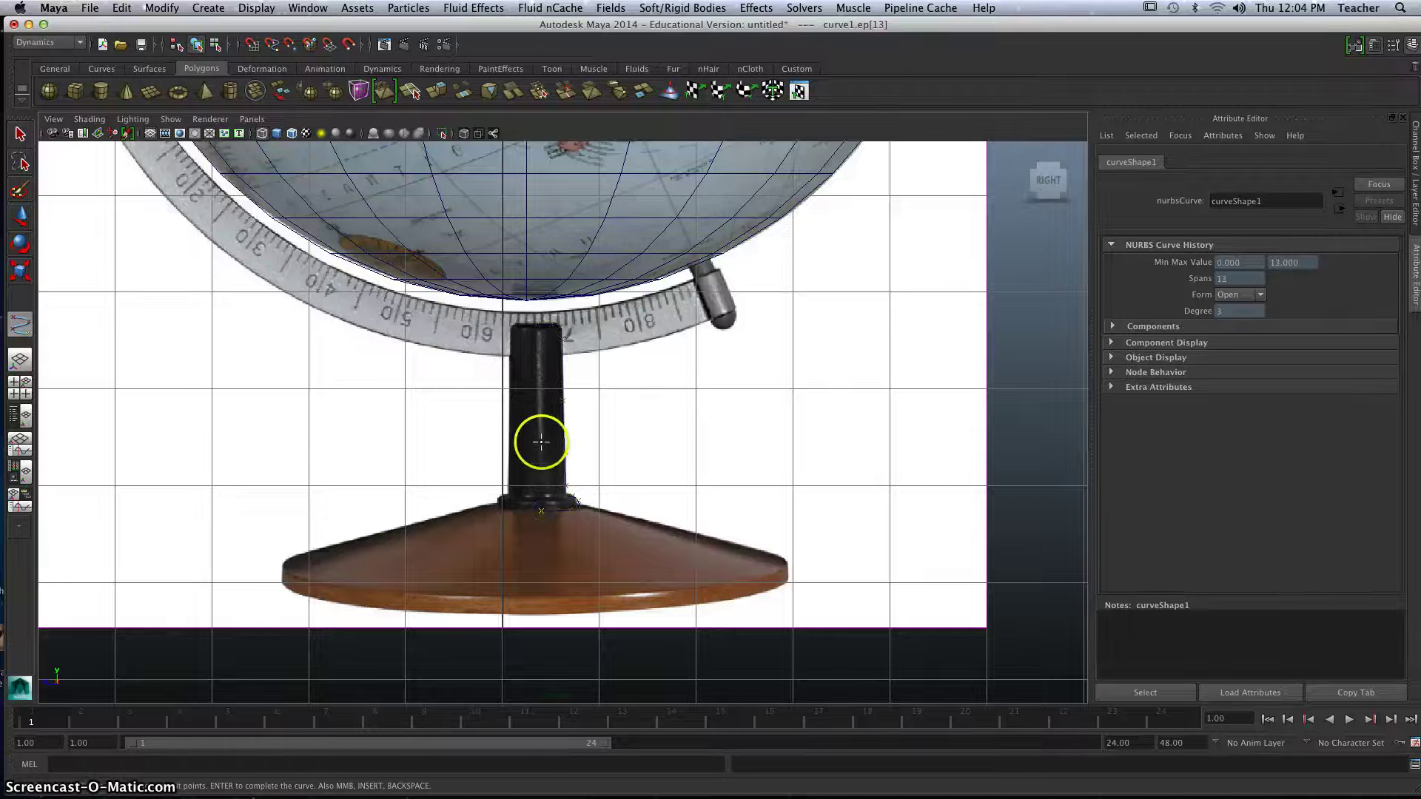
key(Return)
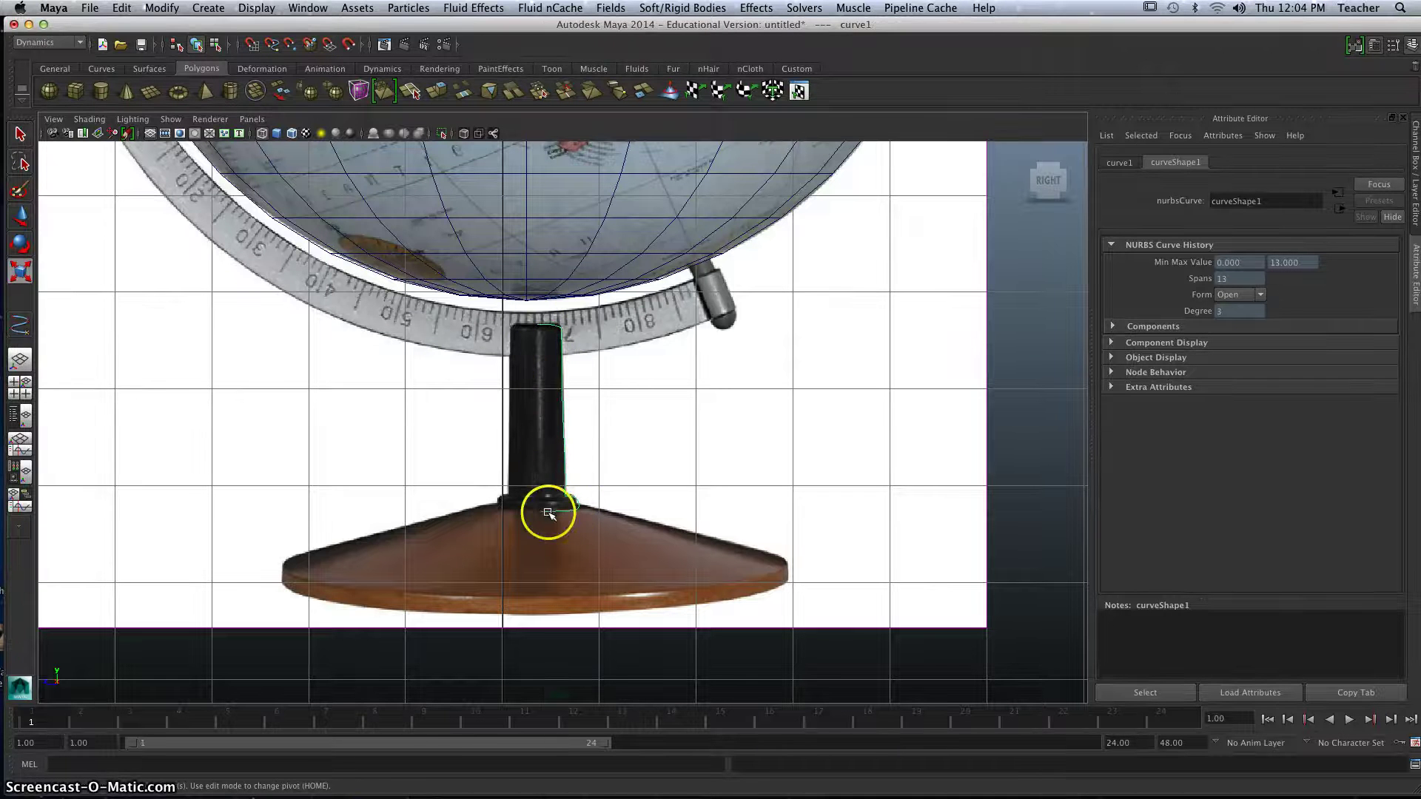
- Switch to the Surfaces menu set and revolve the traced post profile into a surface
key(space)
key(space)
alt+drag(651, 383, 628, 382)
scroll(628, 381, down, 3)
scroll(628, 381, down, 4)
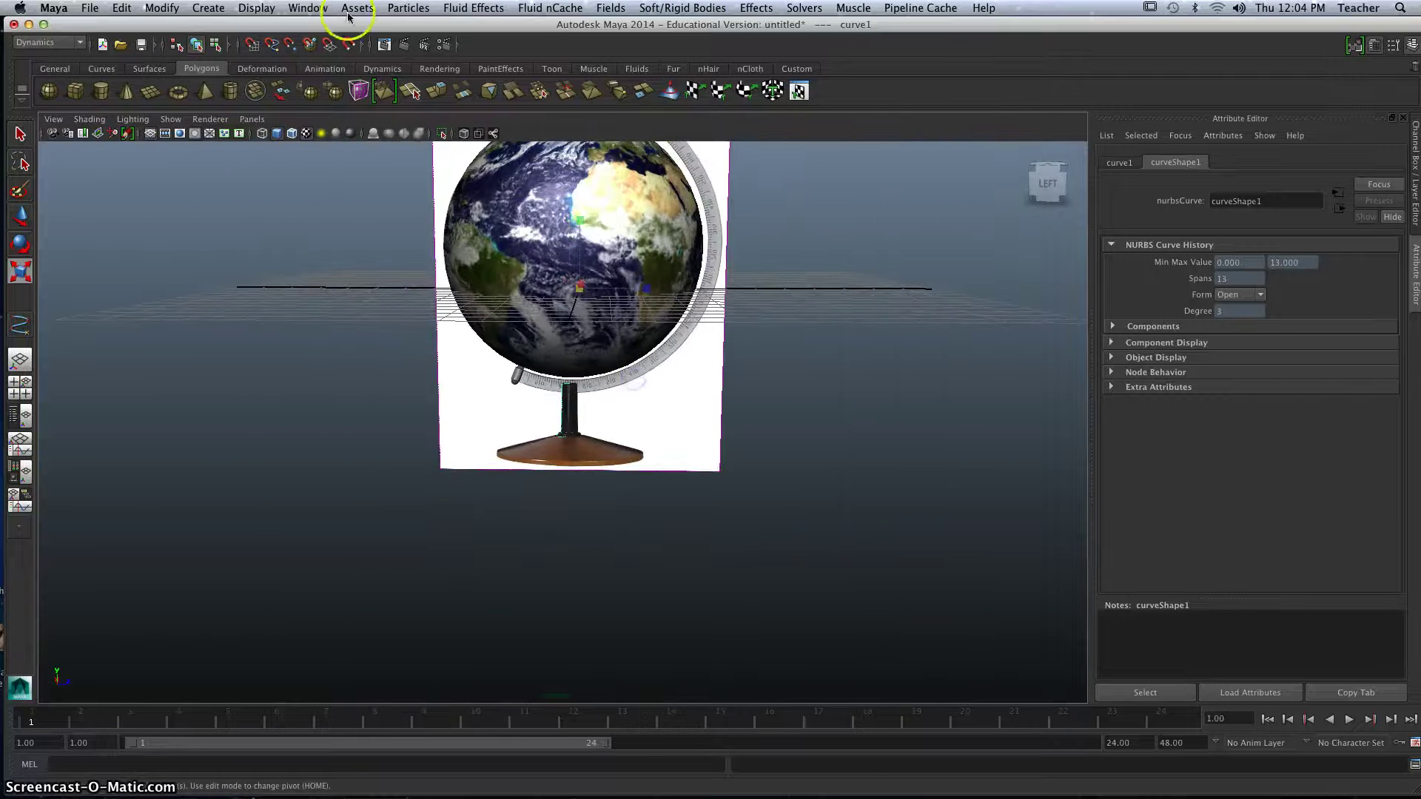
click(34, 43)
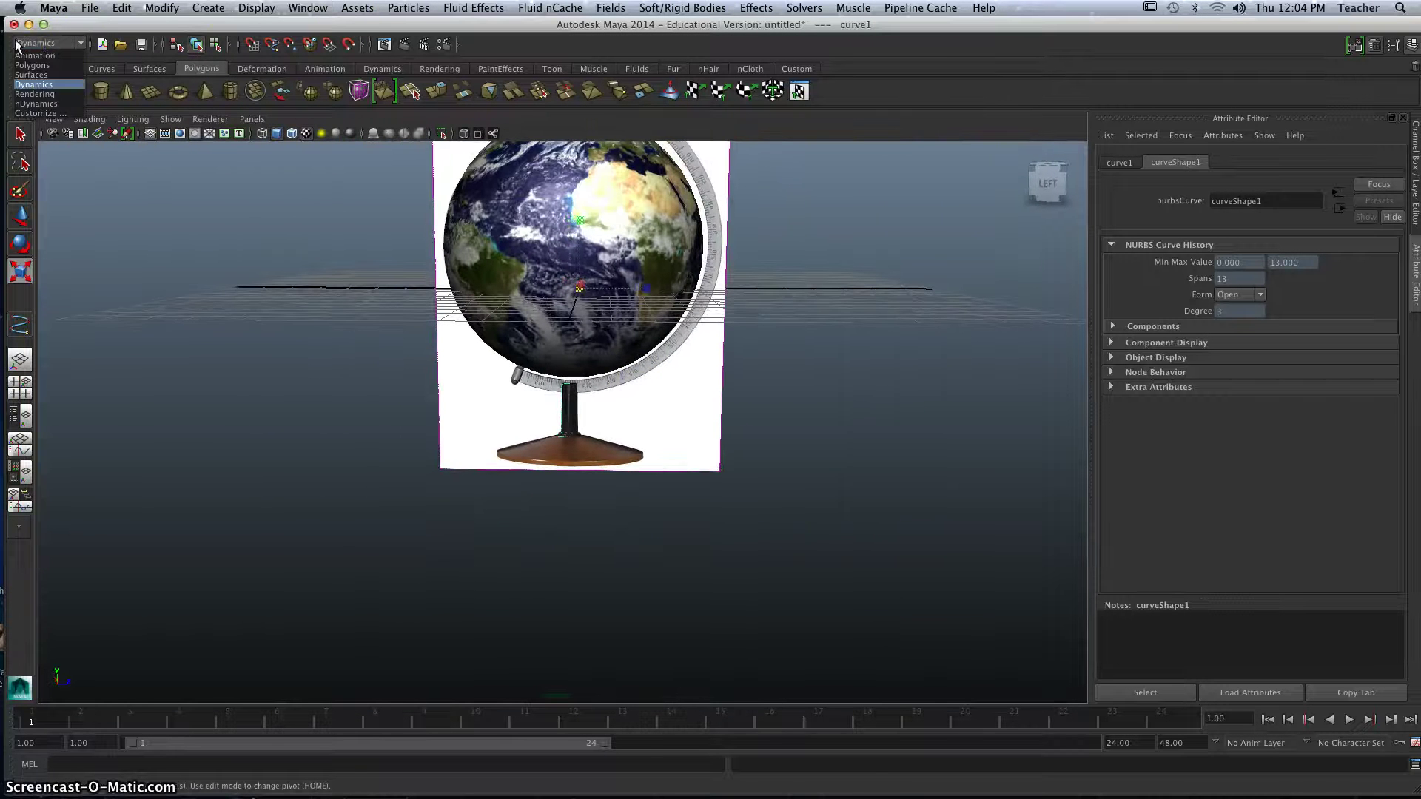
click(31, 76)
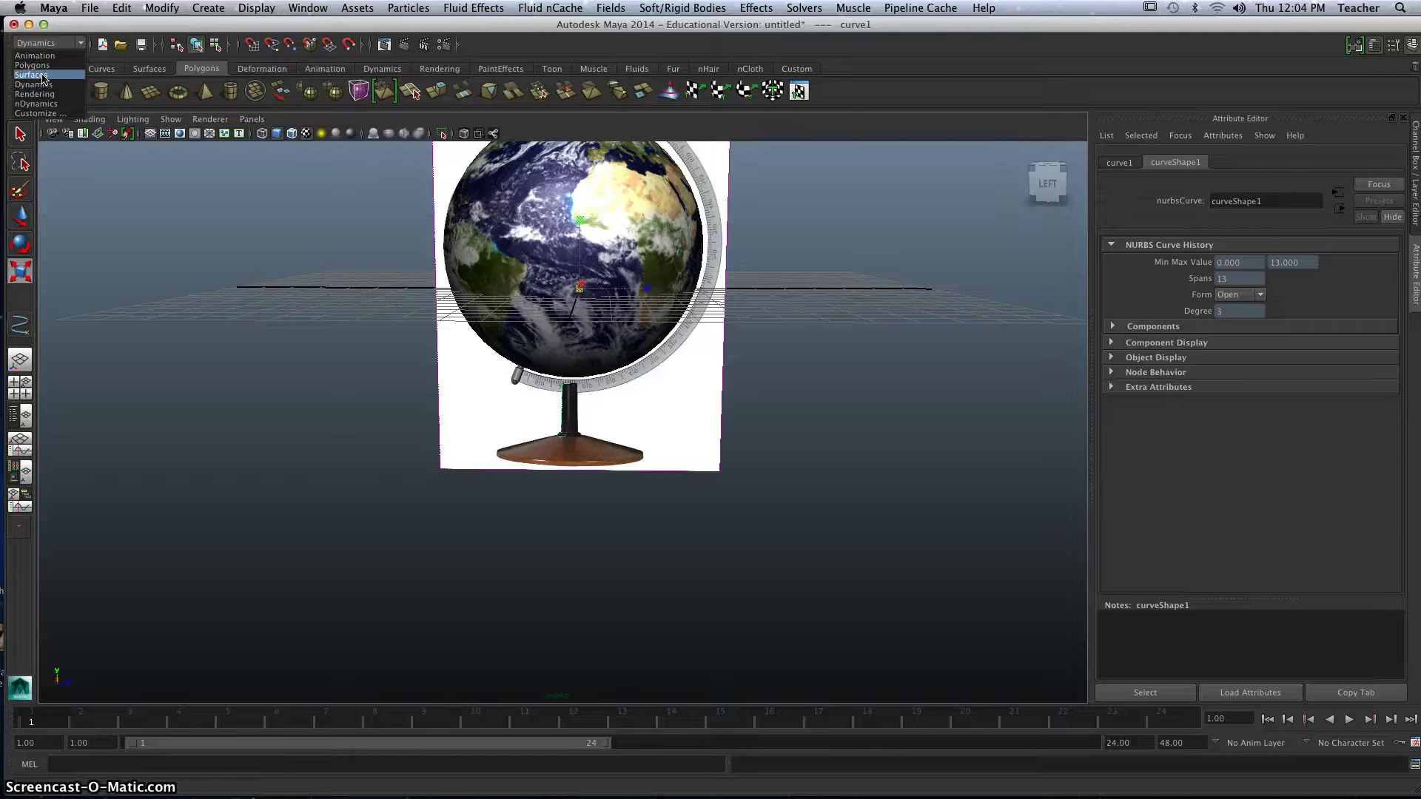
click(42, 75)
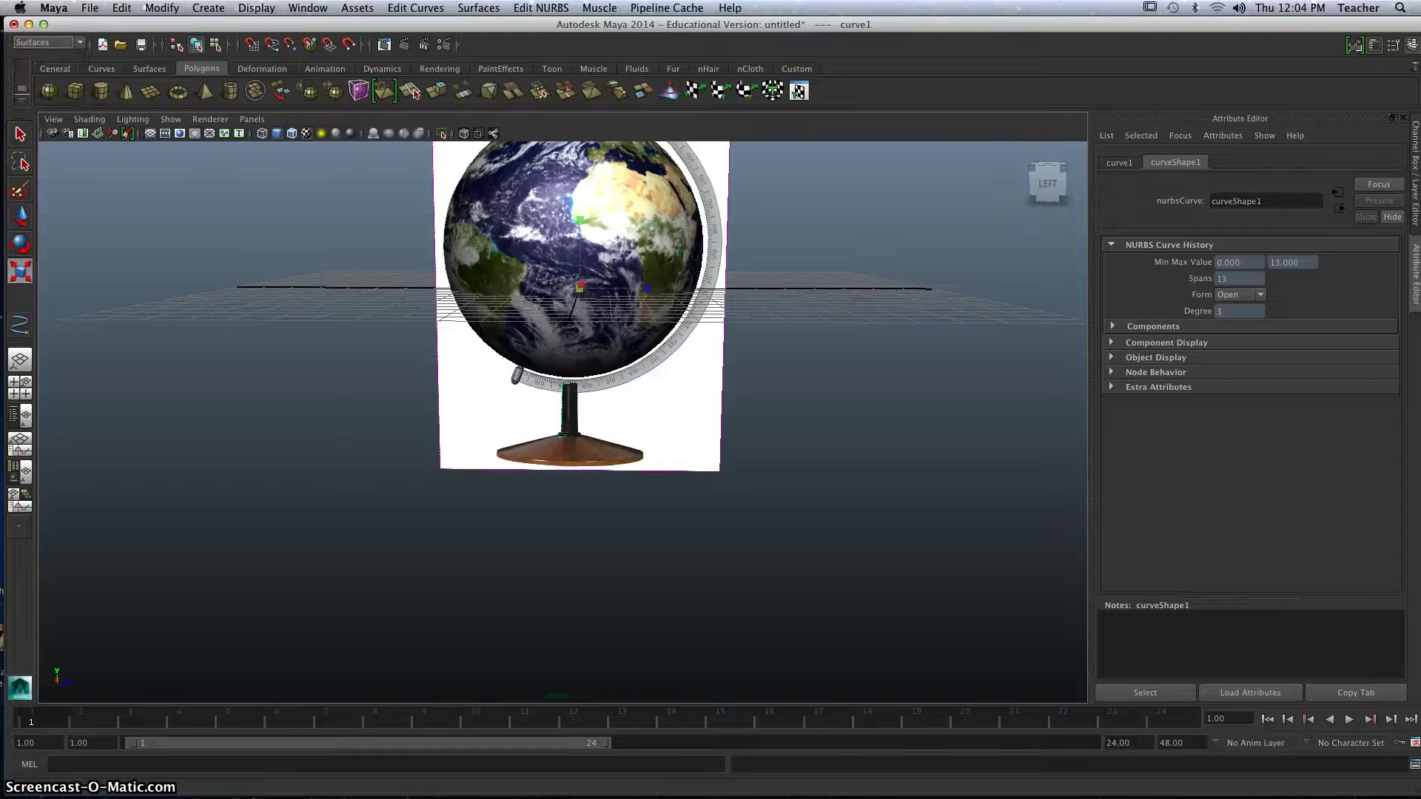
click(478, 7)
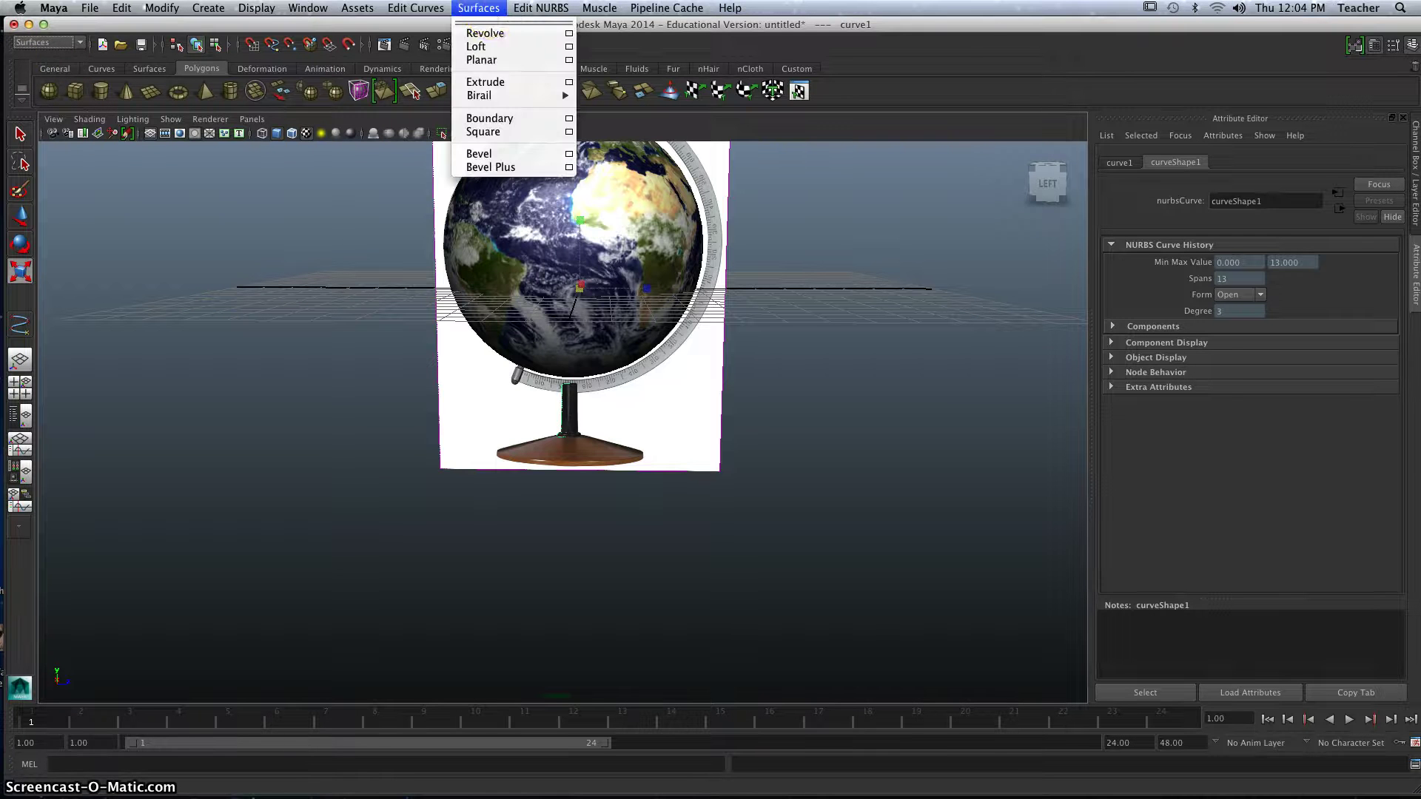
click(487, 35)
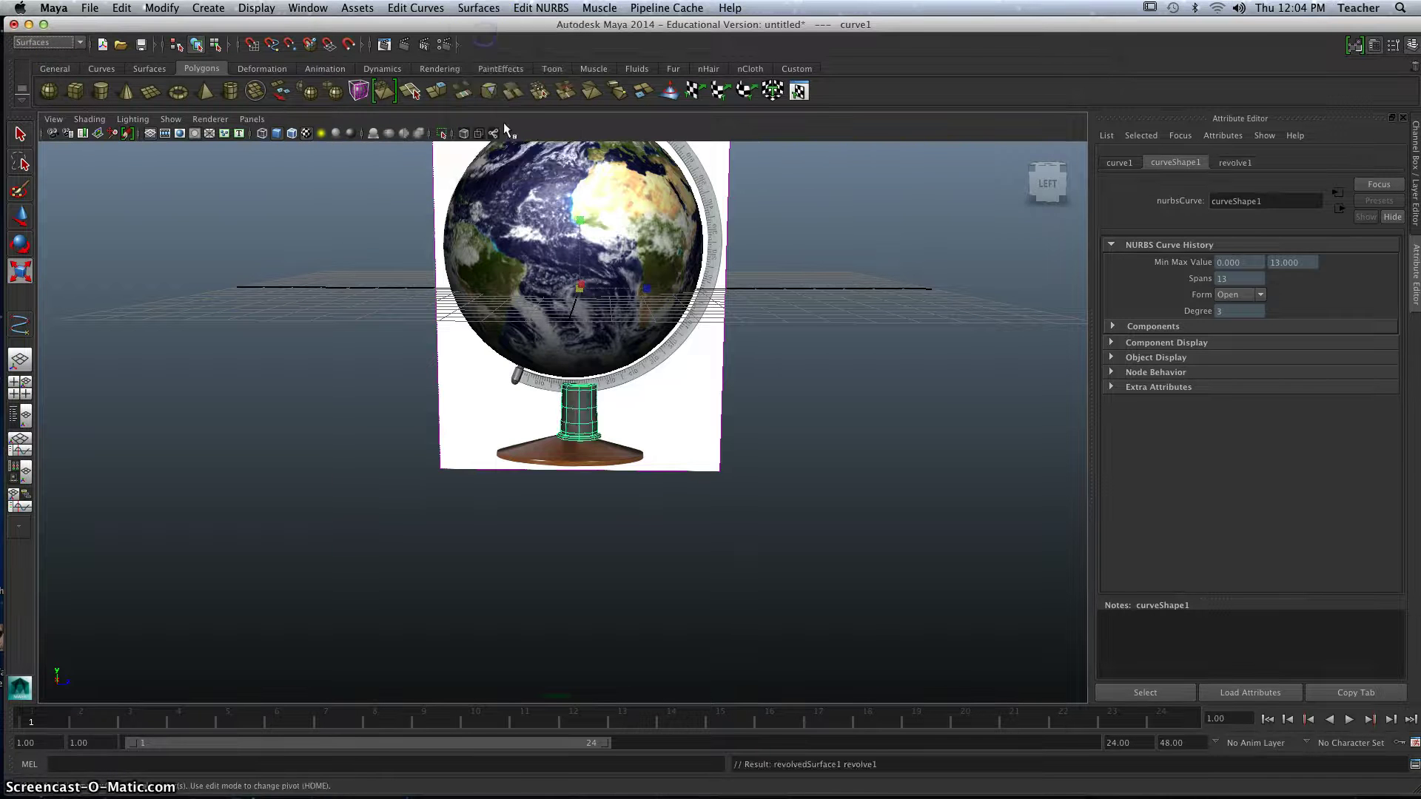
- Examine the revolved post's width and position against the reference post in the perspective and side views
scroll(577, 370, up, 5)
mouse_move(576, 365)
alt+mouse_down()
mouse_move(554, 357)
mouse_move(592, 343)
alt+mouse_up()
alt+drag(409, 317, 422, 311)
key(space)
key(space)
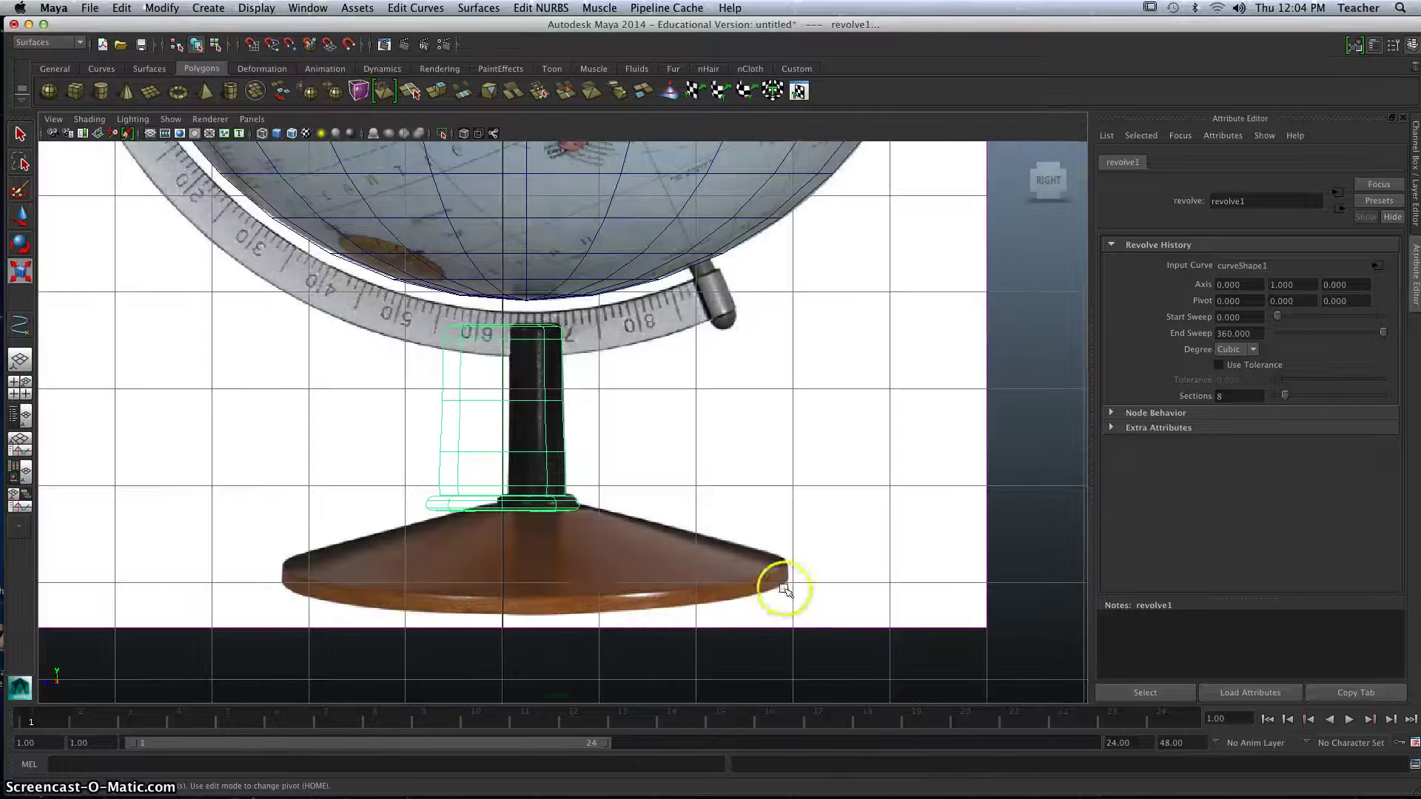
scroll(592, 538, up, 4)
alt+middle_drag(592, 503, 602, 570)
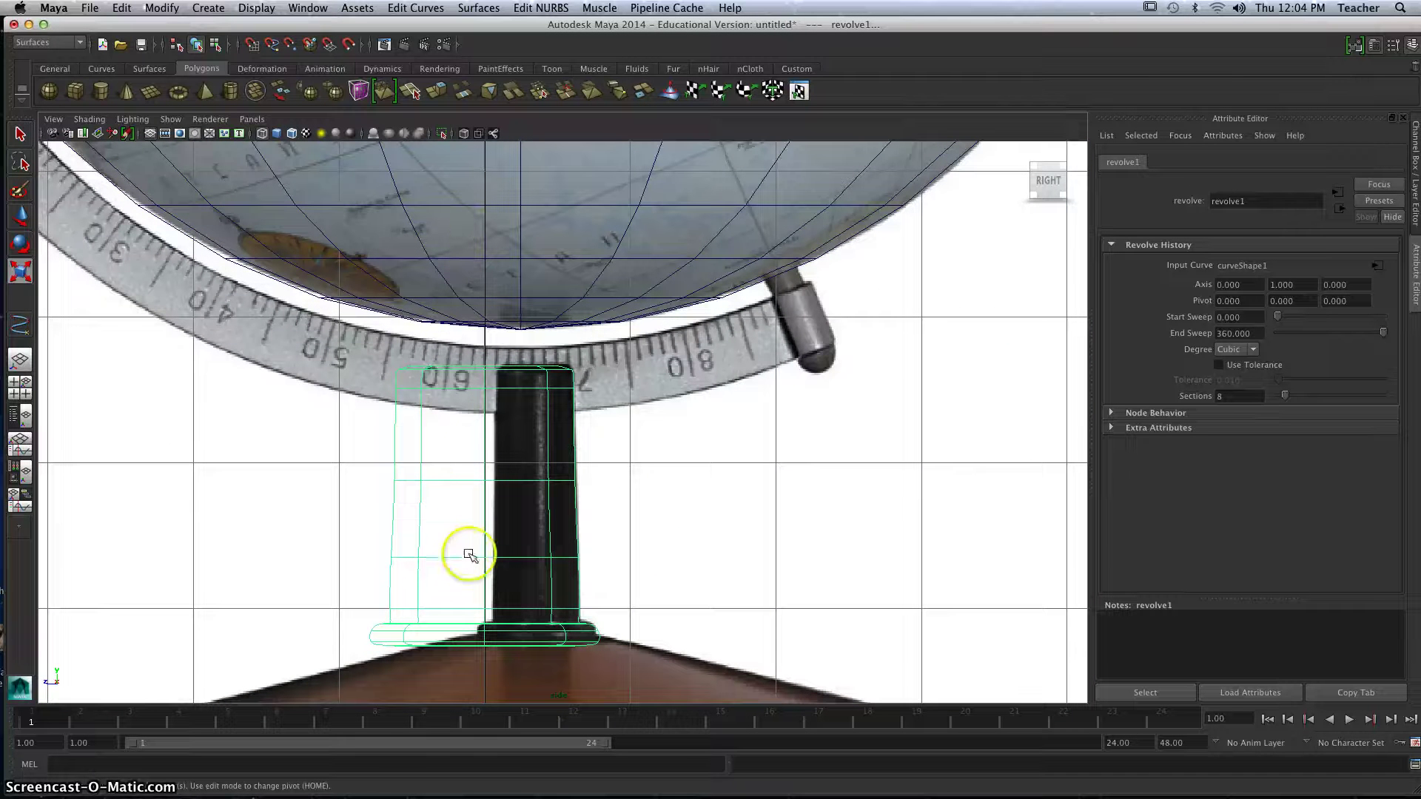
- Select the post's profile curve with the Move tool and inspect the revolved post's top and collar in the perspective view
click(21, 216)
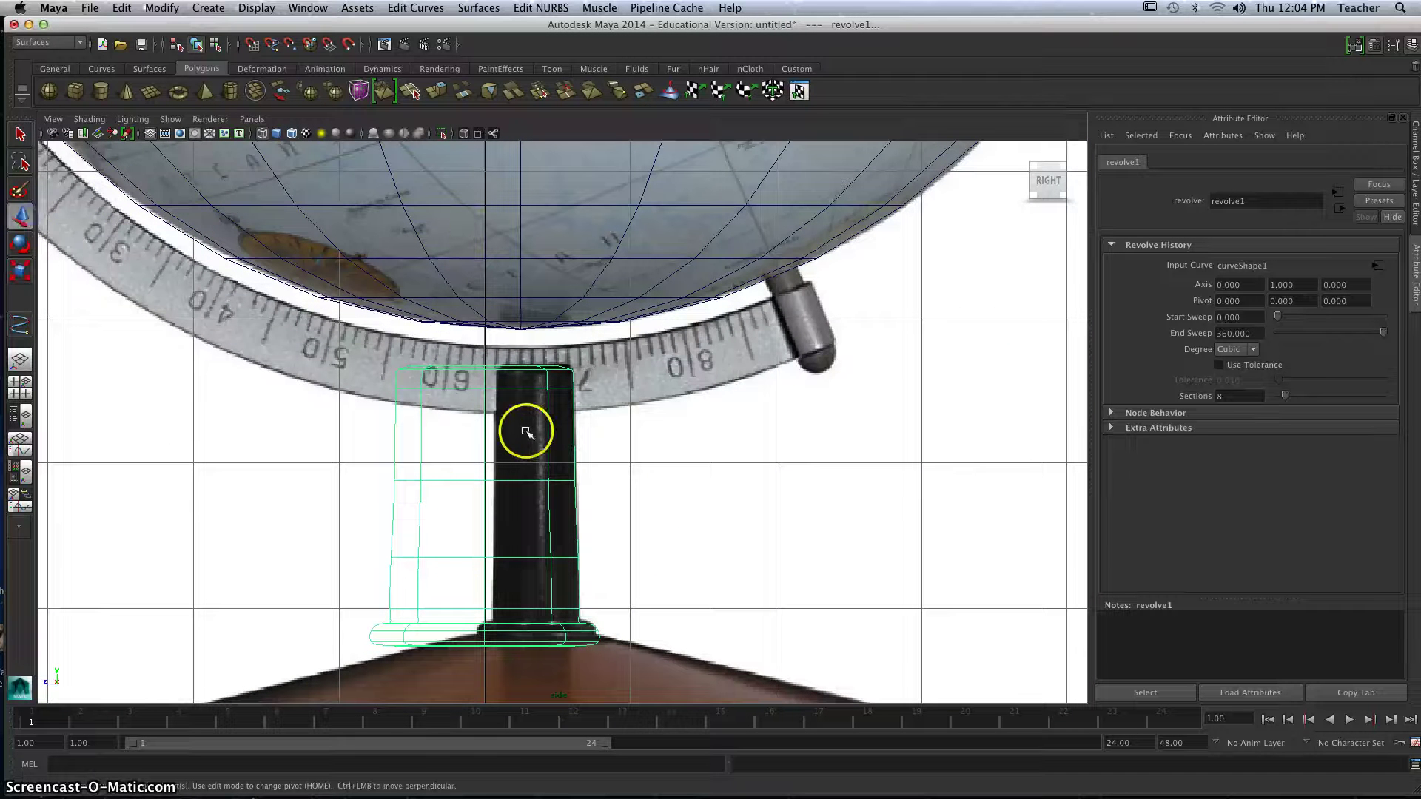
click(578, 430)
click(577, 434)
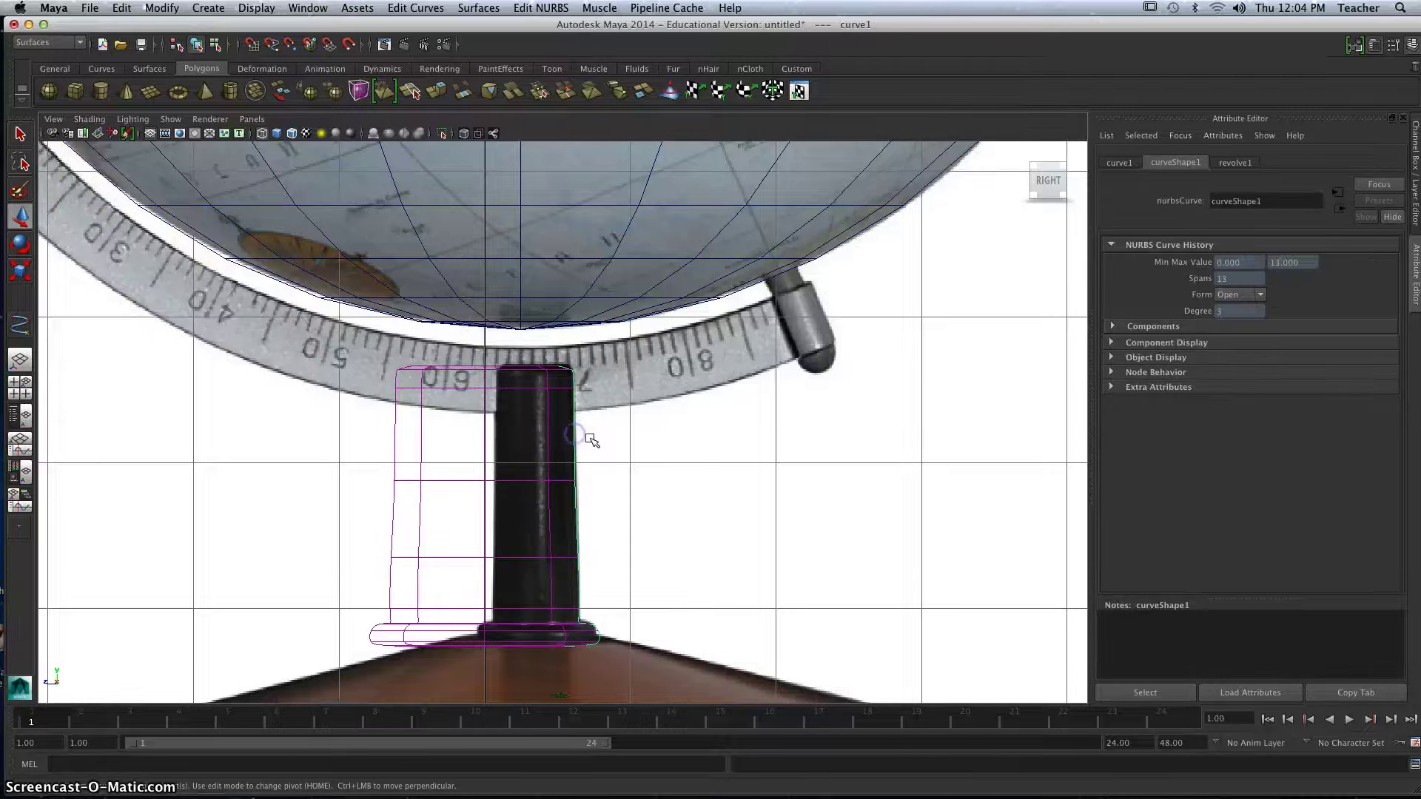
key(space)
key(space)
alt+drag(815, 346, 541, 345)
scroll(533, 358, up, 5)
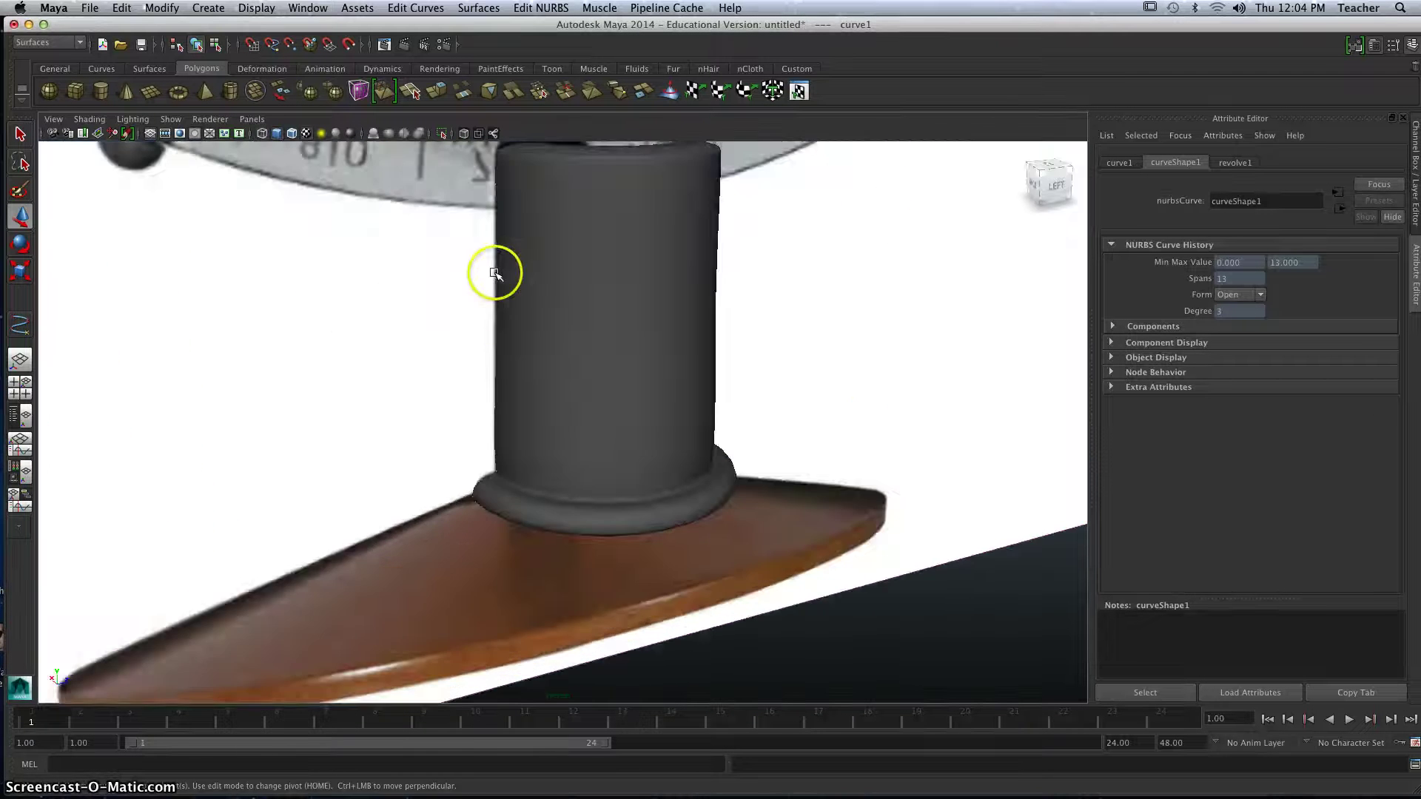
alt+middle_drag(495, 220, 495, 338)
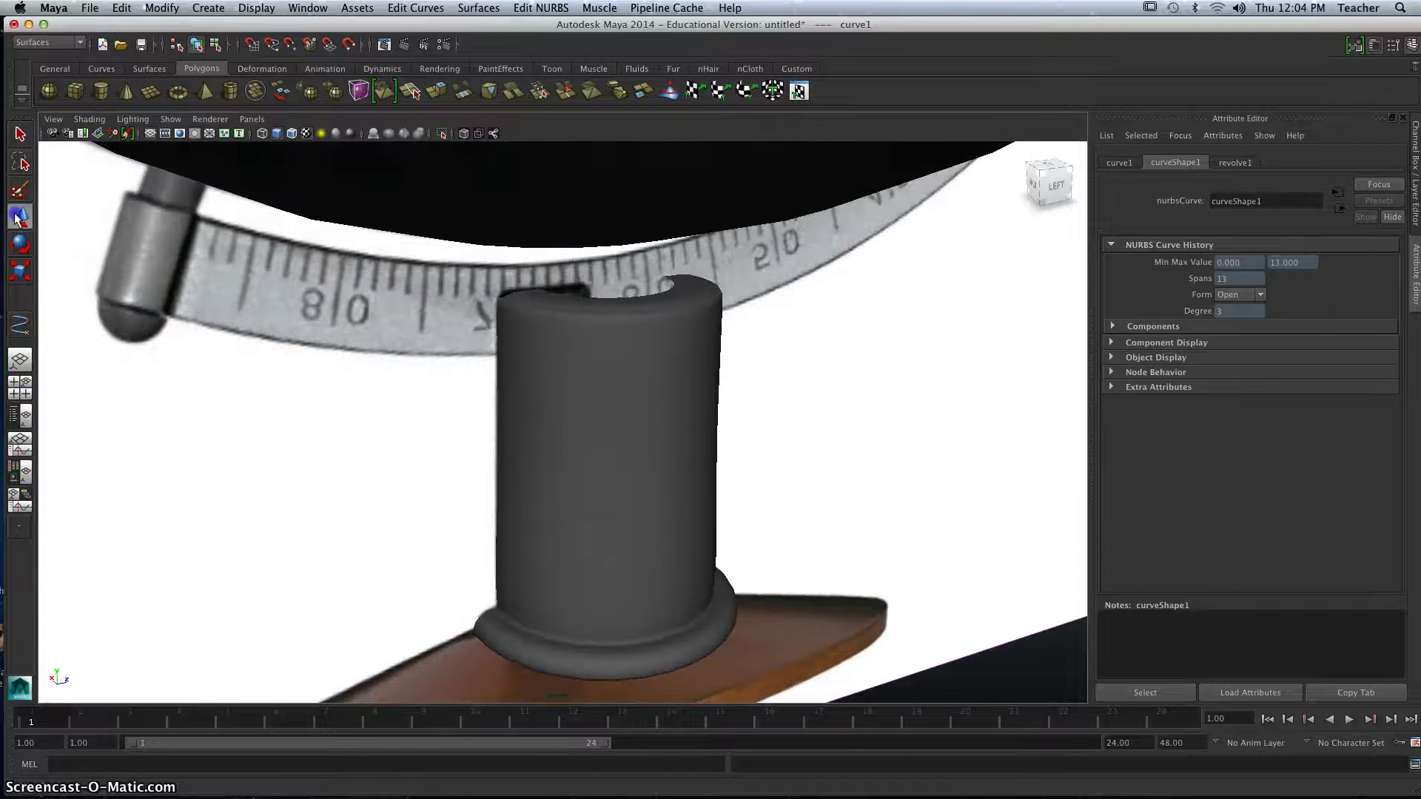
scroll(476, 419, down, 6)
alt+drag(521, 441, 522, 398)
scroll(493, 427, down, 5)
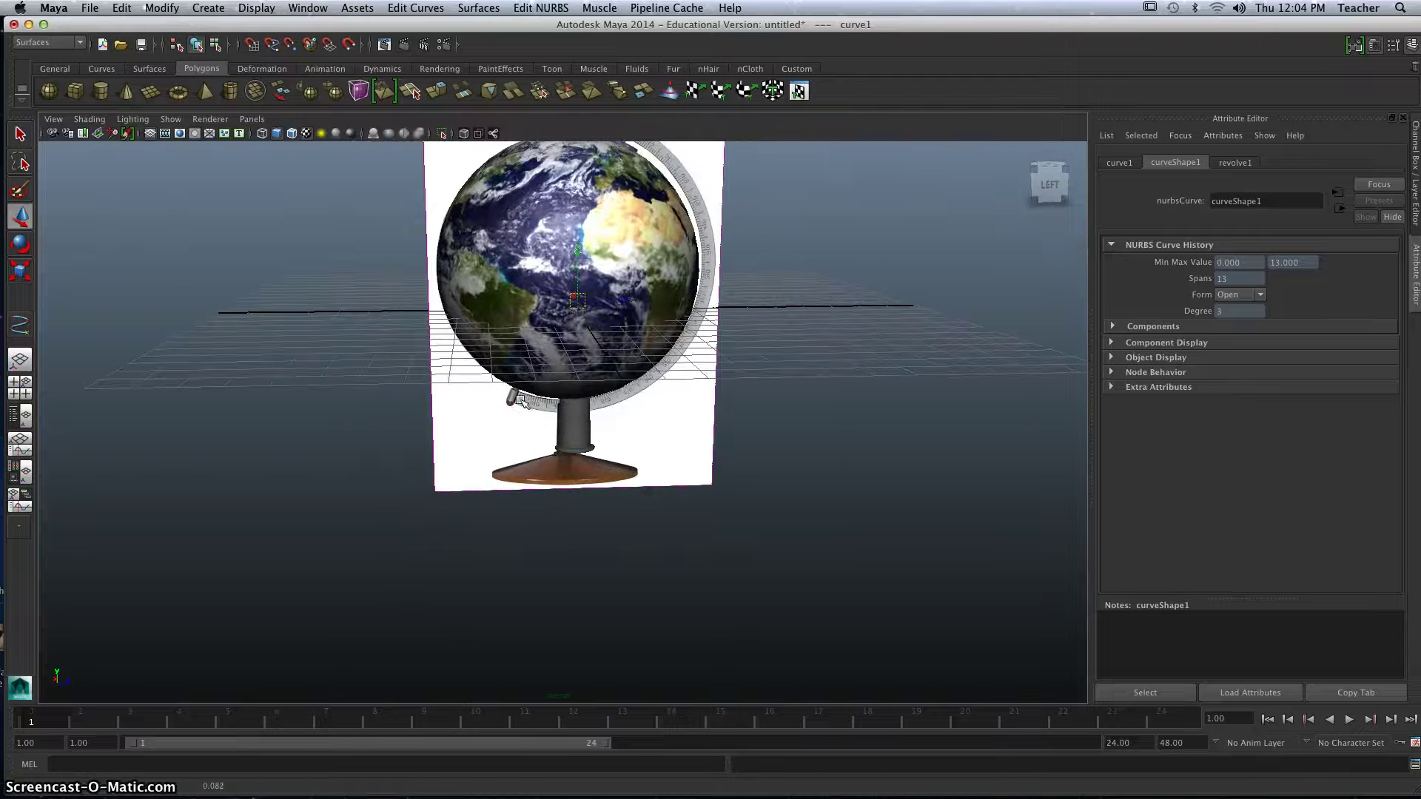
- Move the profile curve horizontally towards the revolve axis in the side view to narrow the post to the reference width
key(space)
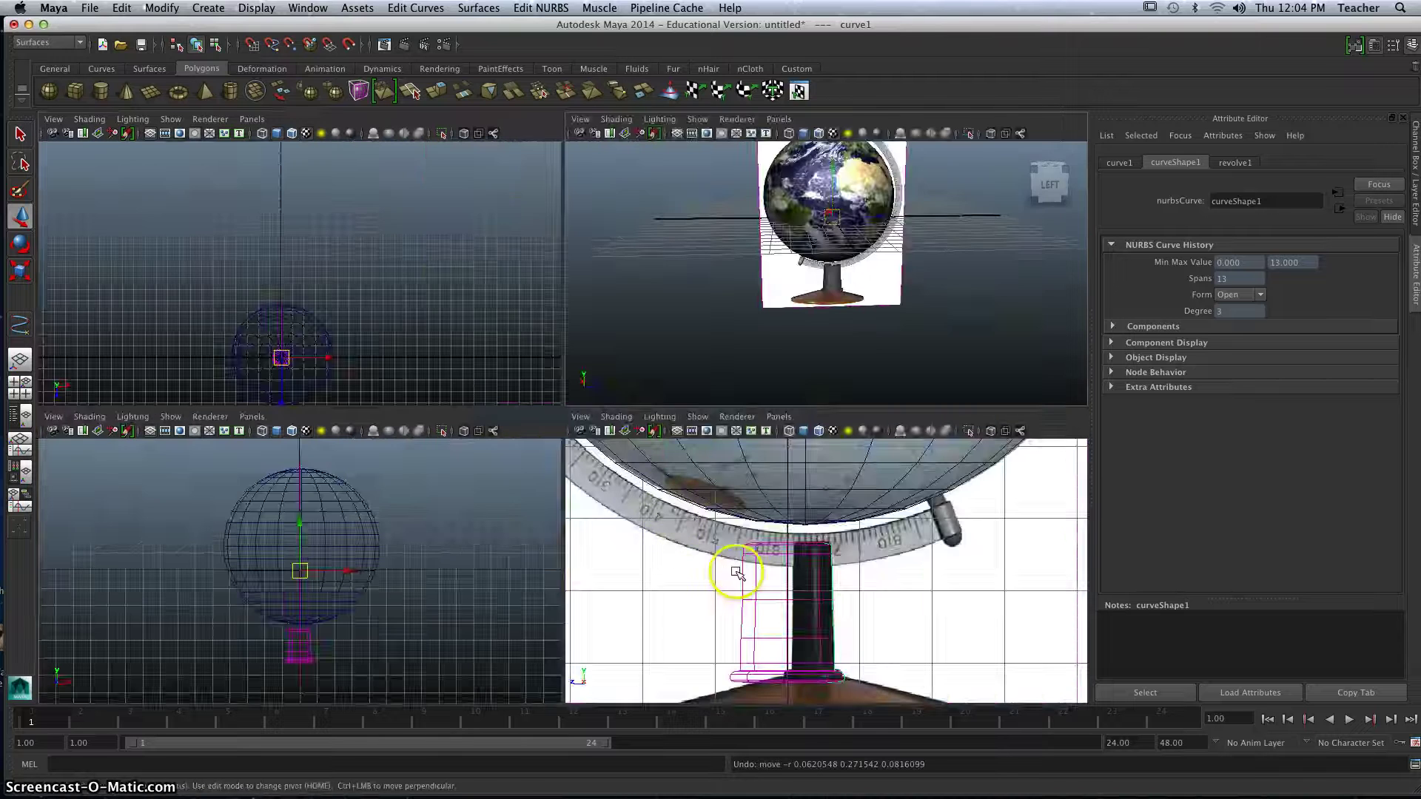
key(space)
scroll(724, 585, down, 5)
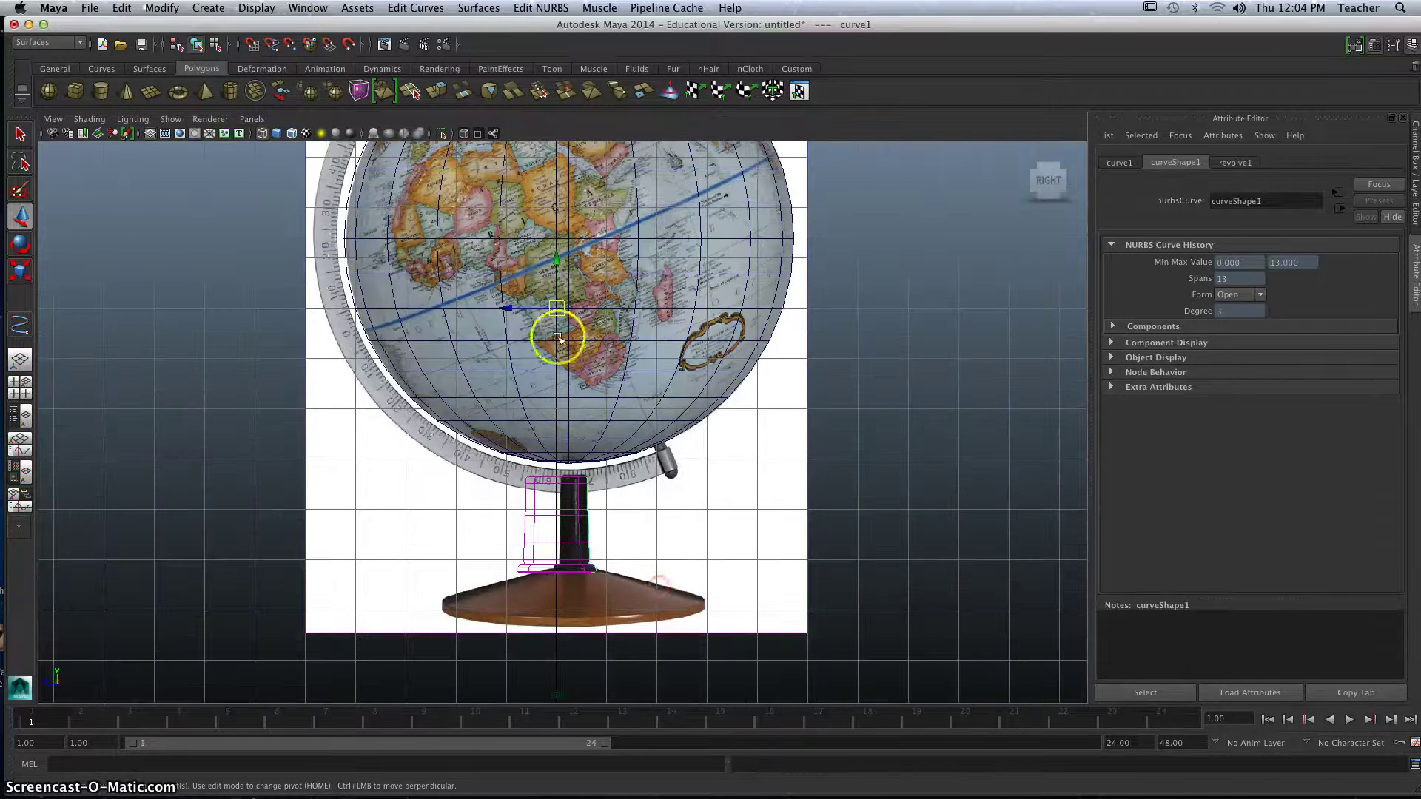
drag(508, 307, 494, 308)
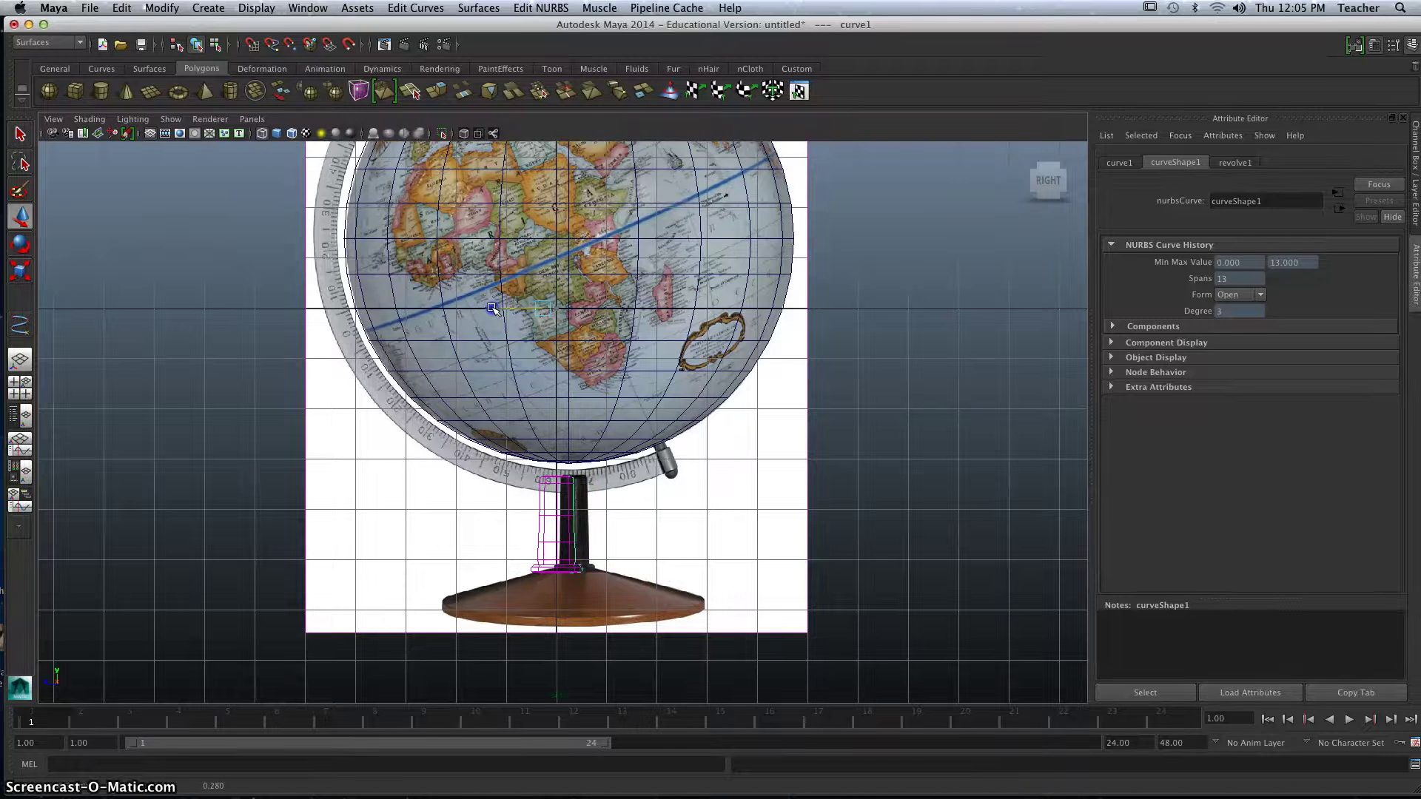
scroll(567, 581, up, 5)
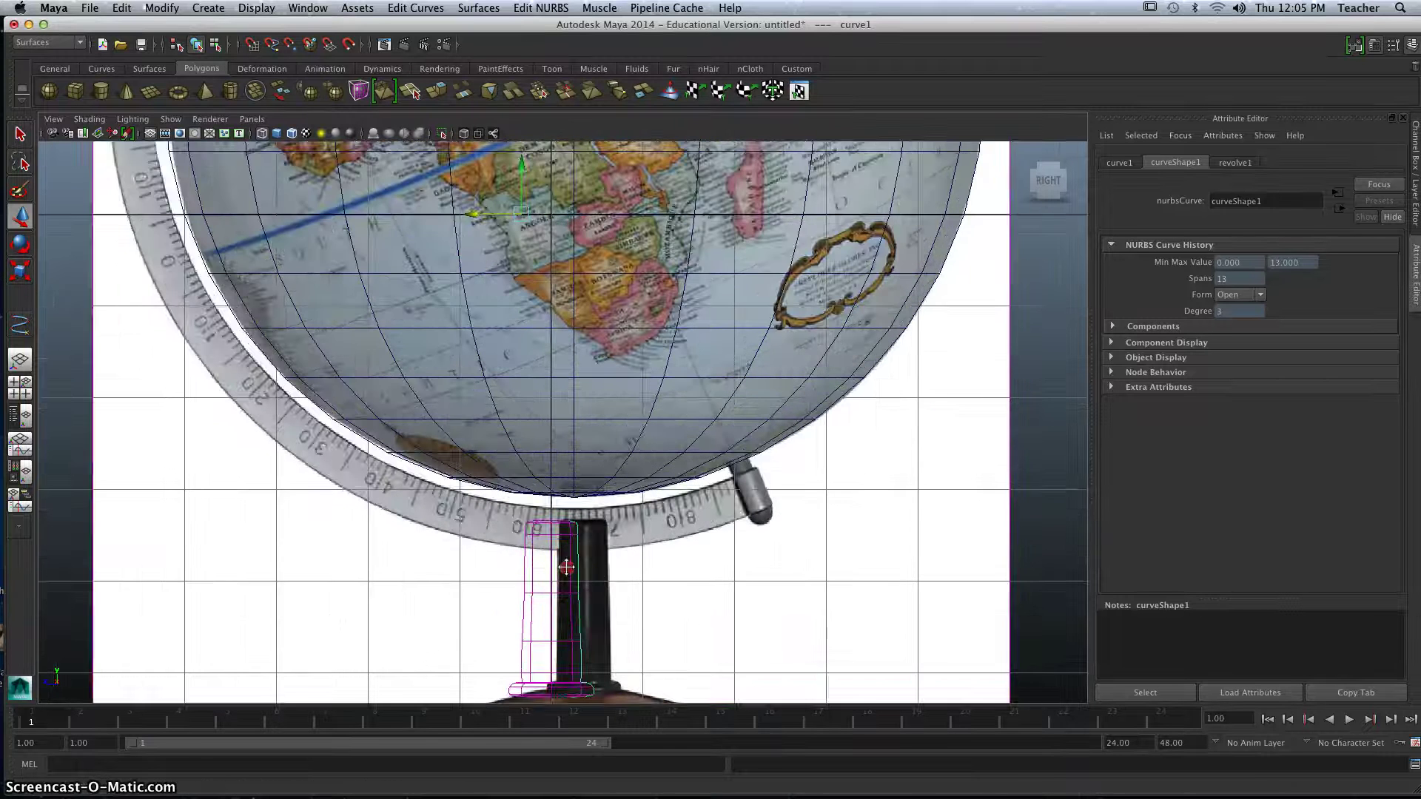
- Select the globe image plane in the side view and shift it horizontally towards the revolved post
click(601, 284)
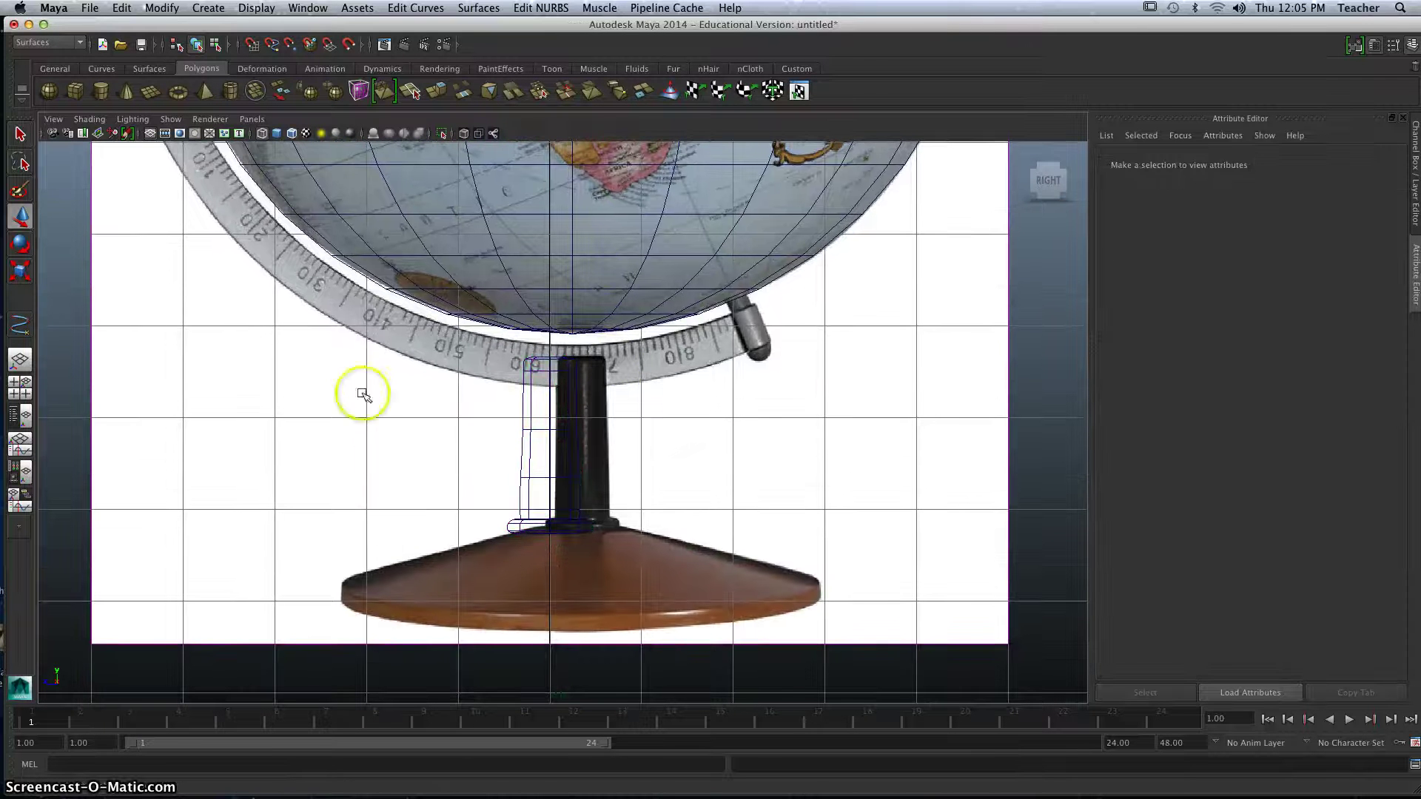
drag(122, 418, 120, 413)
scroll(257, 469, down, 5)
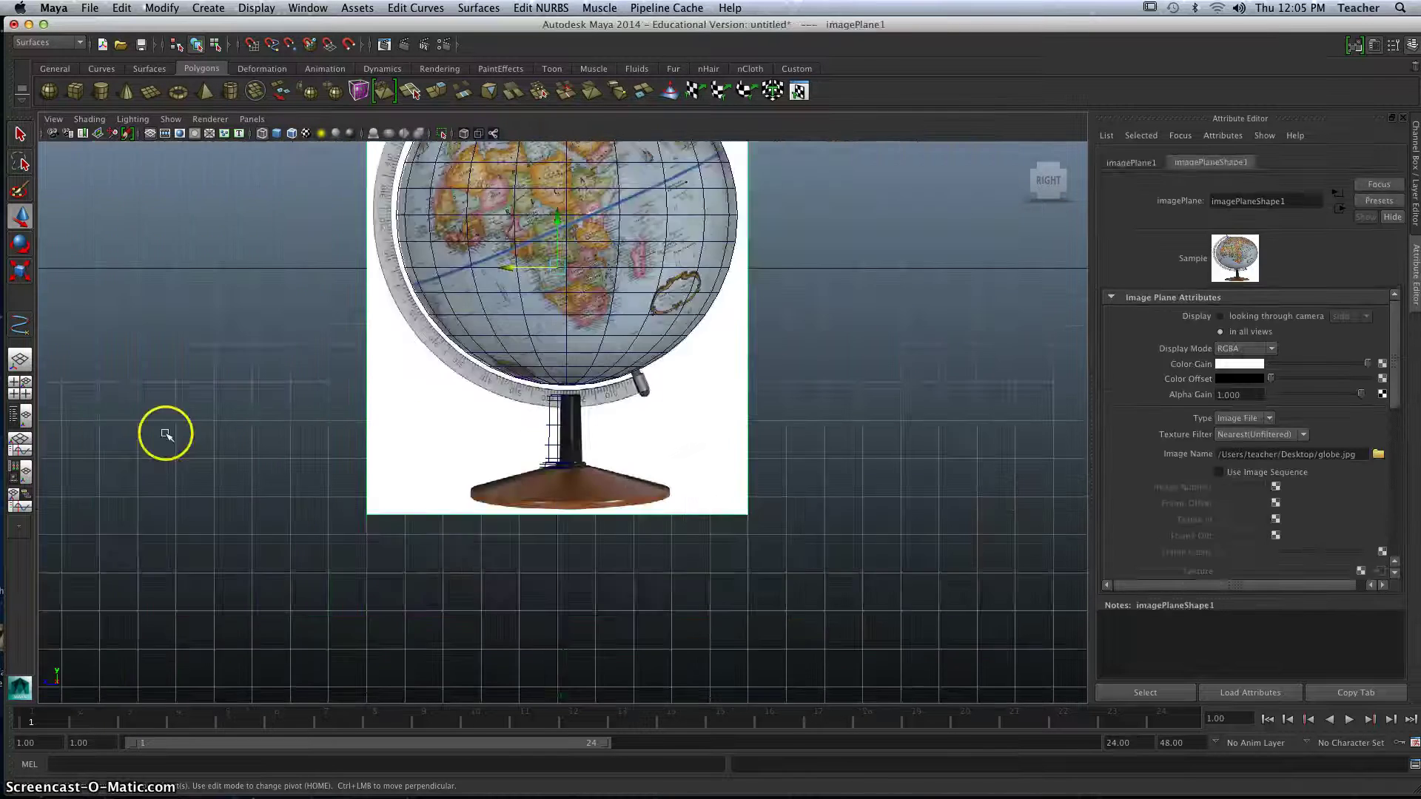
scroll(610, 496, up, 3)
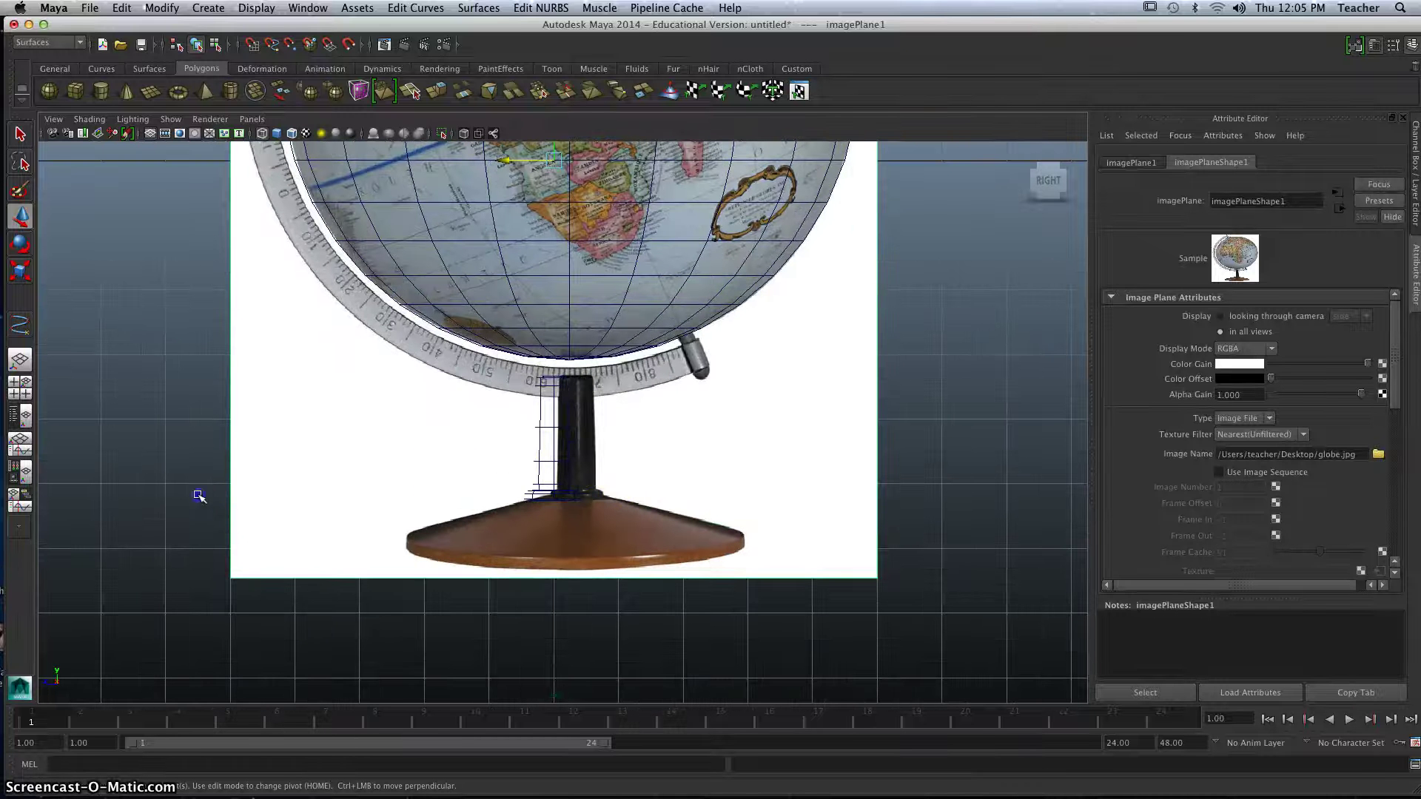
drag(182, 512, 298, 618)
click(301, 562)
drag(145, 451, 288, 640)
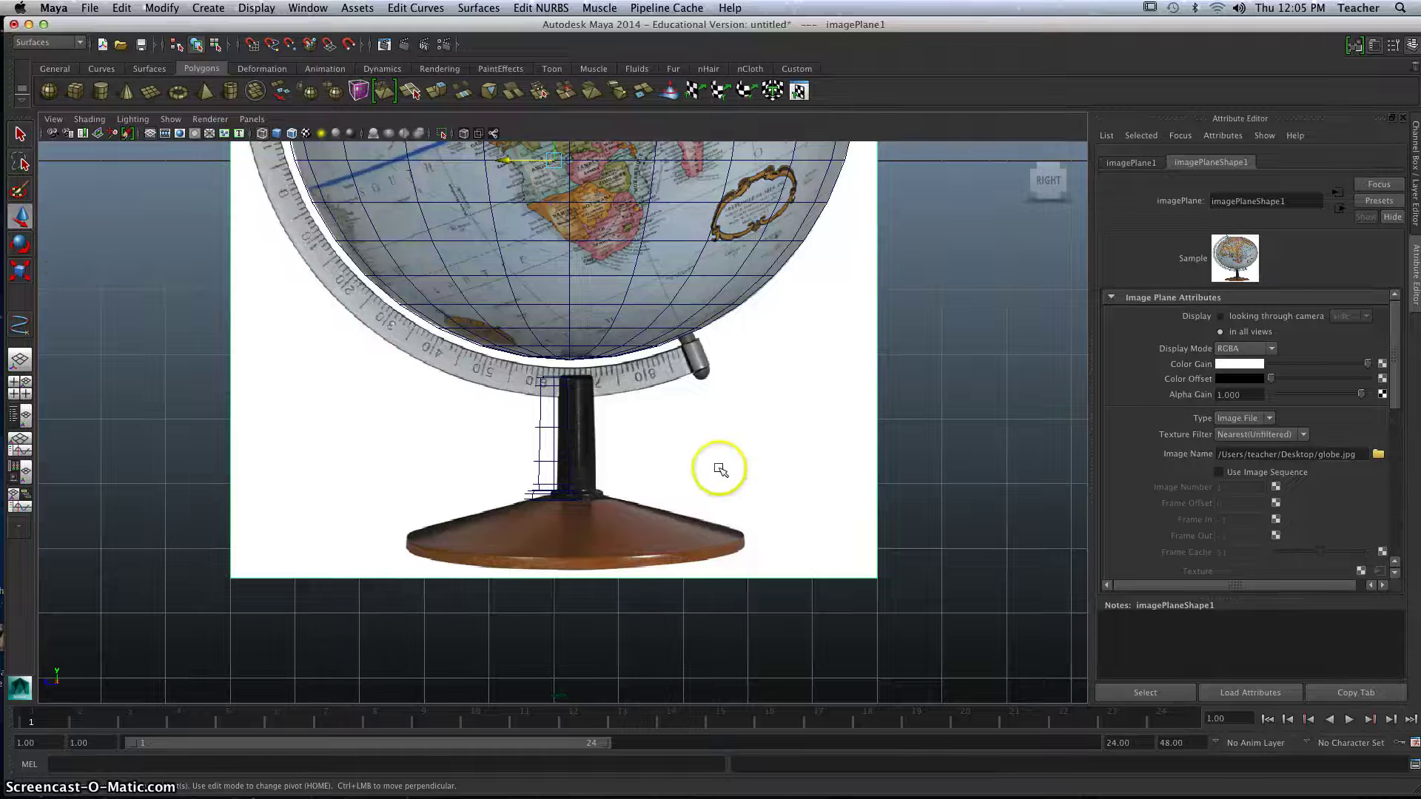
scroll(726, 400, down, 3)
drag(511, 214, 494, 208)
- Fine-tune the image plane's horizontal position to centre the pictured post inside the revolved post, leaving the plane deselected
scroll(530, 379, up, 3)
scroll(530, 378, down, 4)
scroll(531, 380, up, 1)
scroll(530, 380, up, 1)
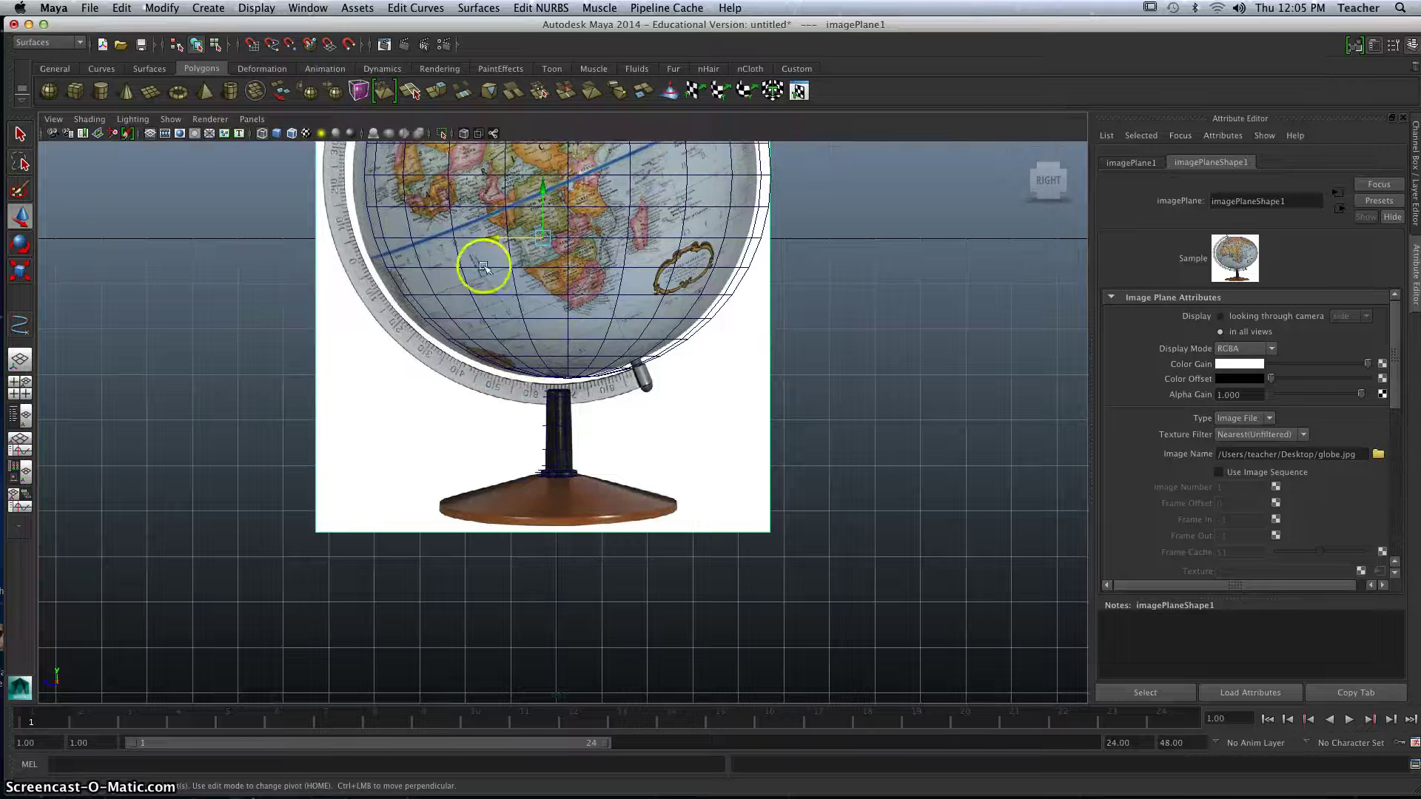
drag(494, 239, 492, 238)
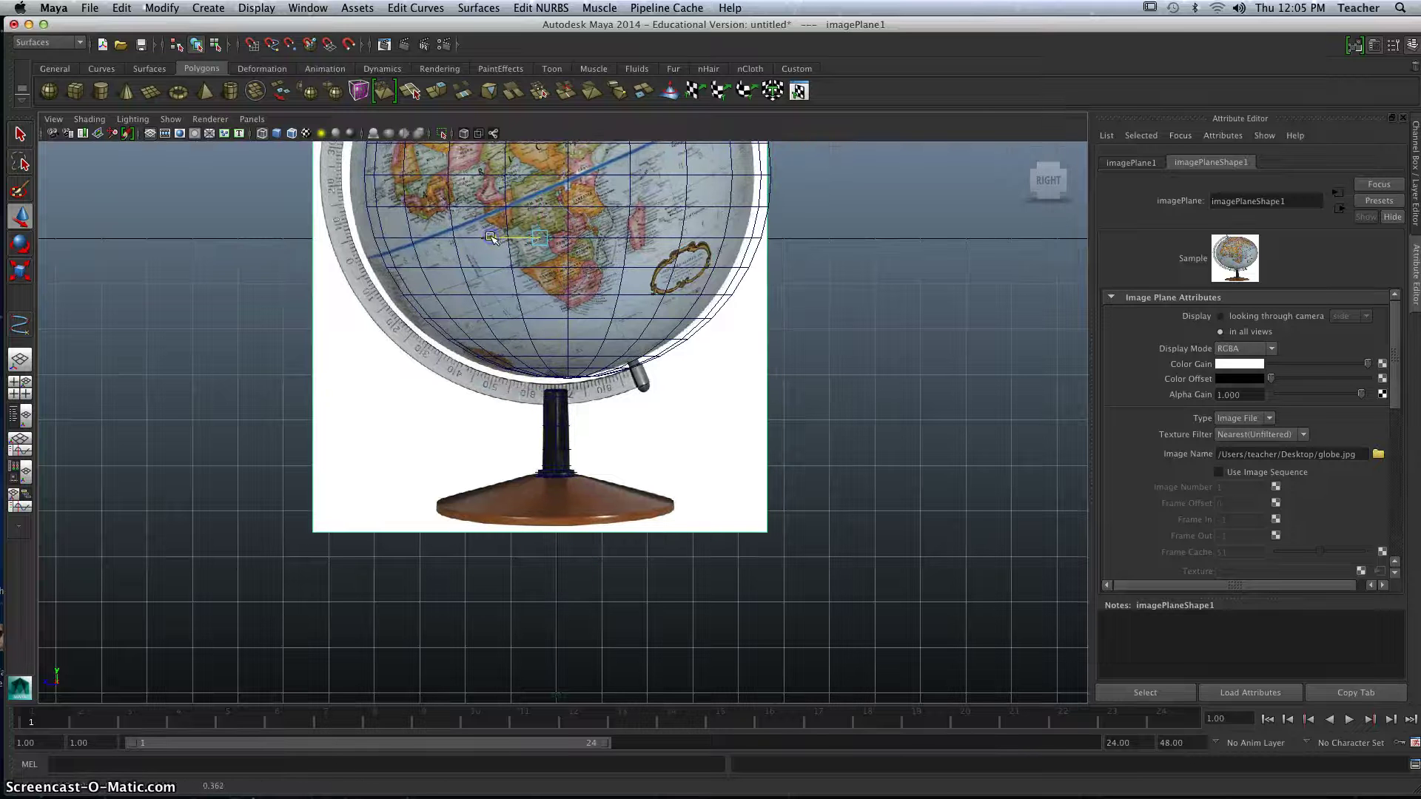
click(583, 575)
- Examine the narrowed post beneath the globe in the perspective view, selecting its profile curve and revolved surface
click(568, 399)
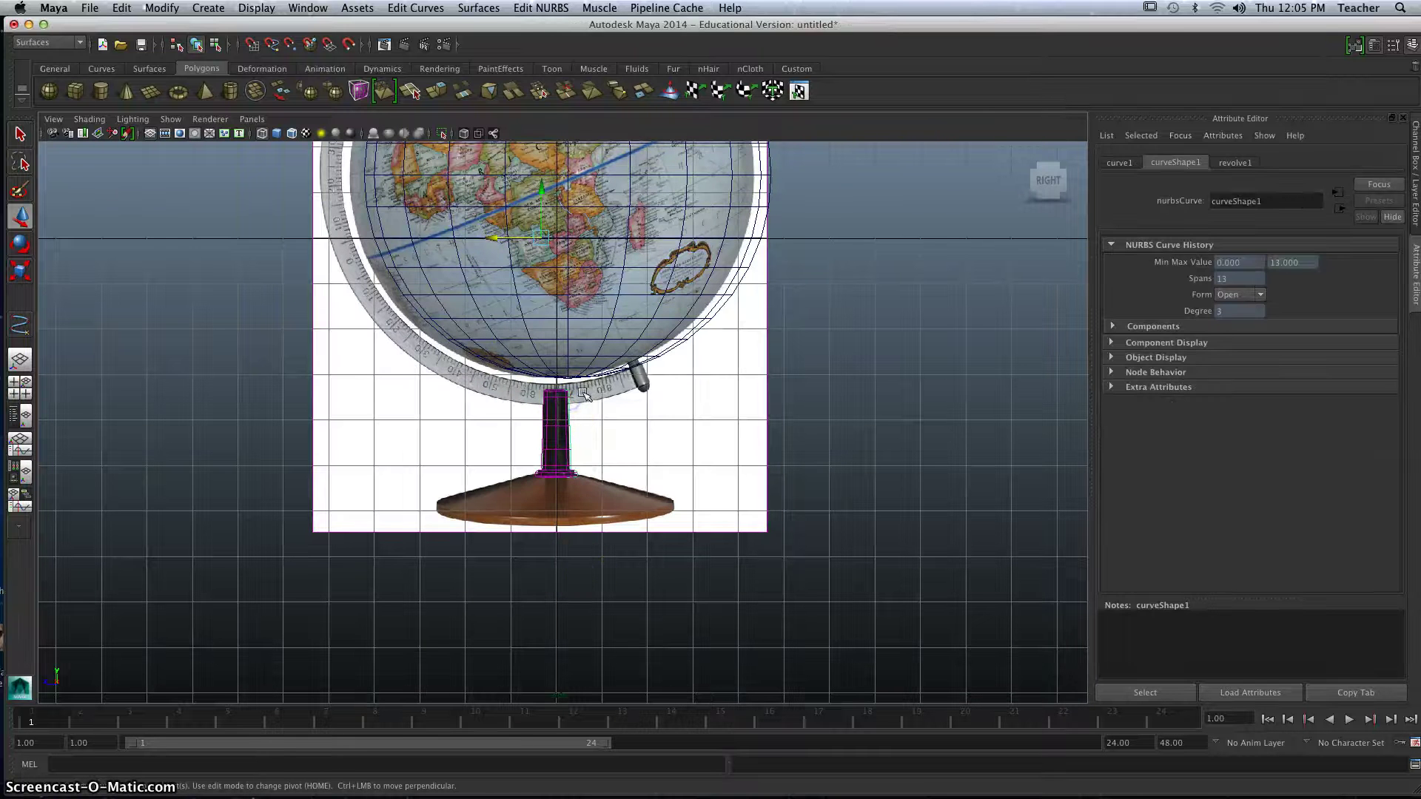
key(space)
key(space)
scroll(771, 324, up, 8)
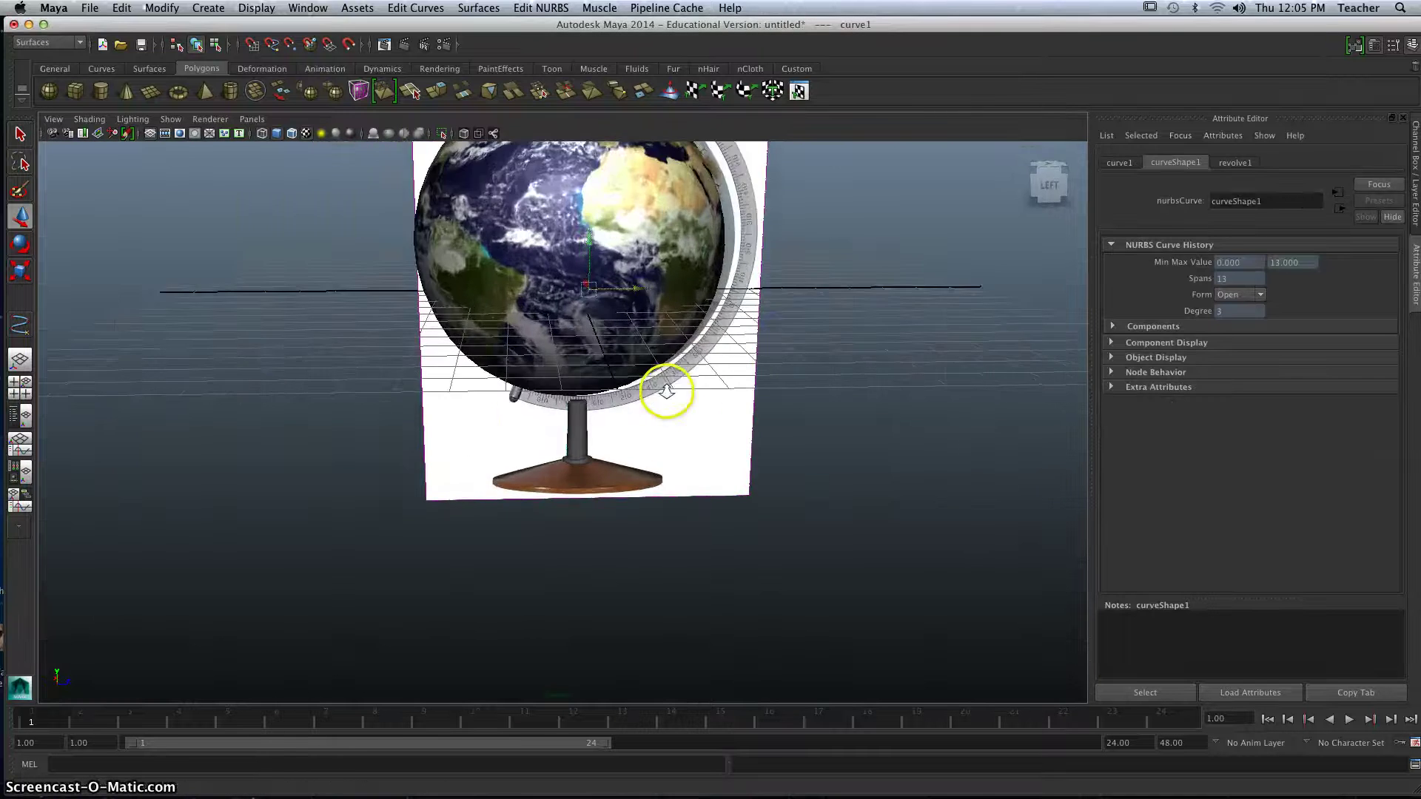
click(618, 404)
alt+drag(676, 393, 648, 442)
- In the side view, start an EP curve at the base's bottom centre and trace the underside out to its rim
key(space)
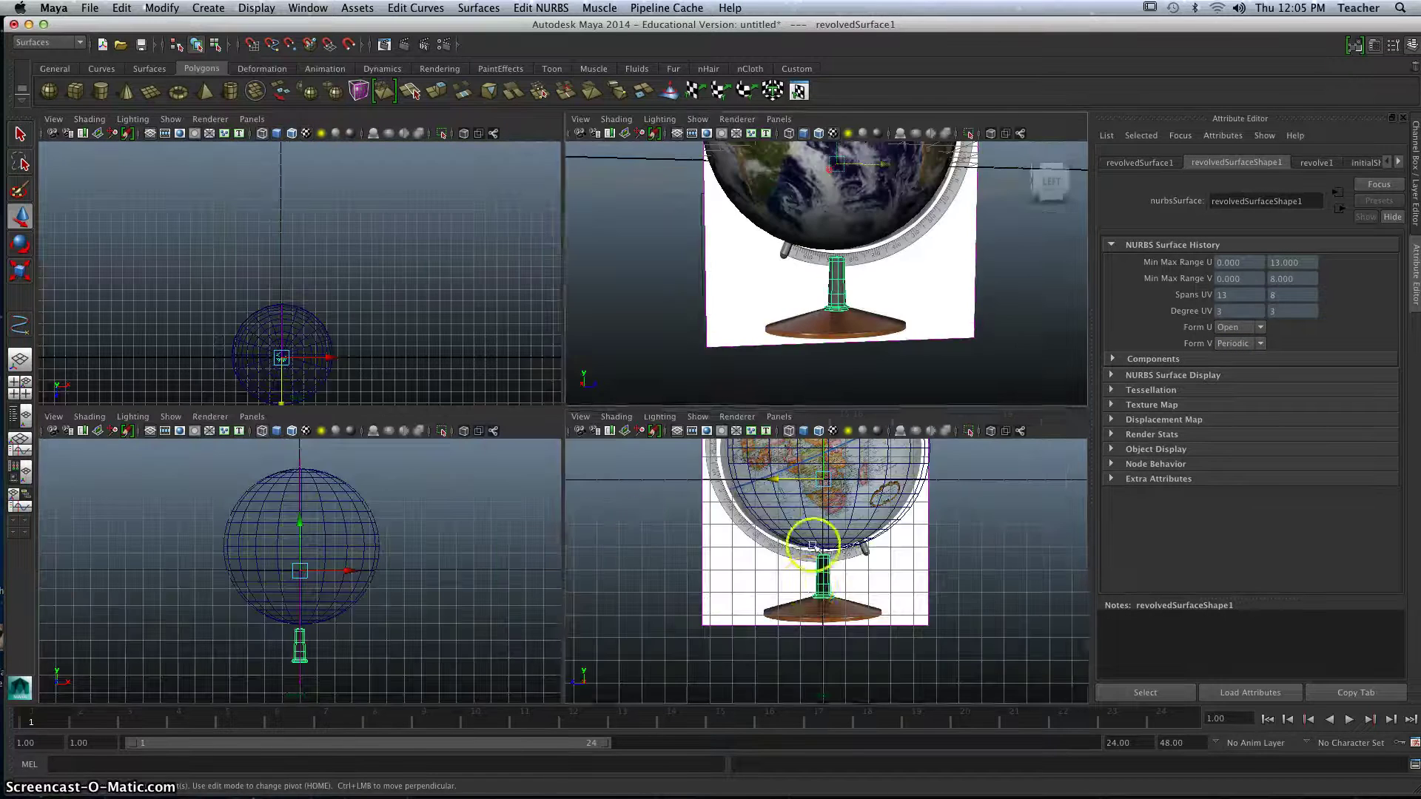
key(space)
scroll(625, 485, up, 10)
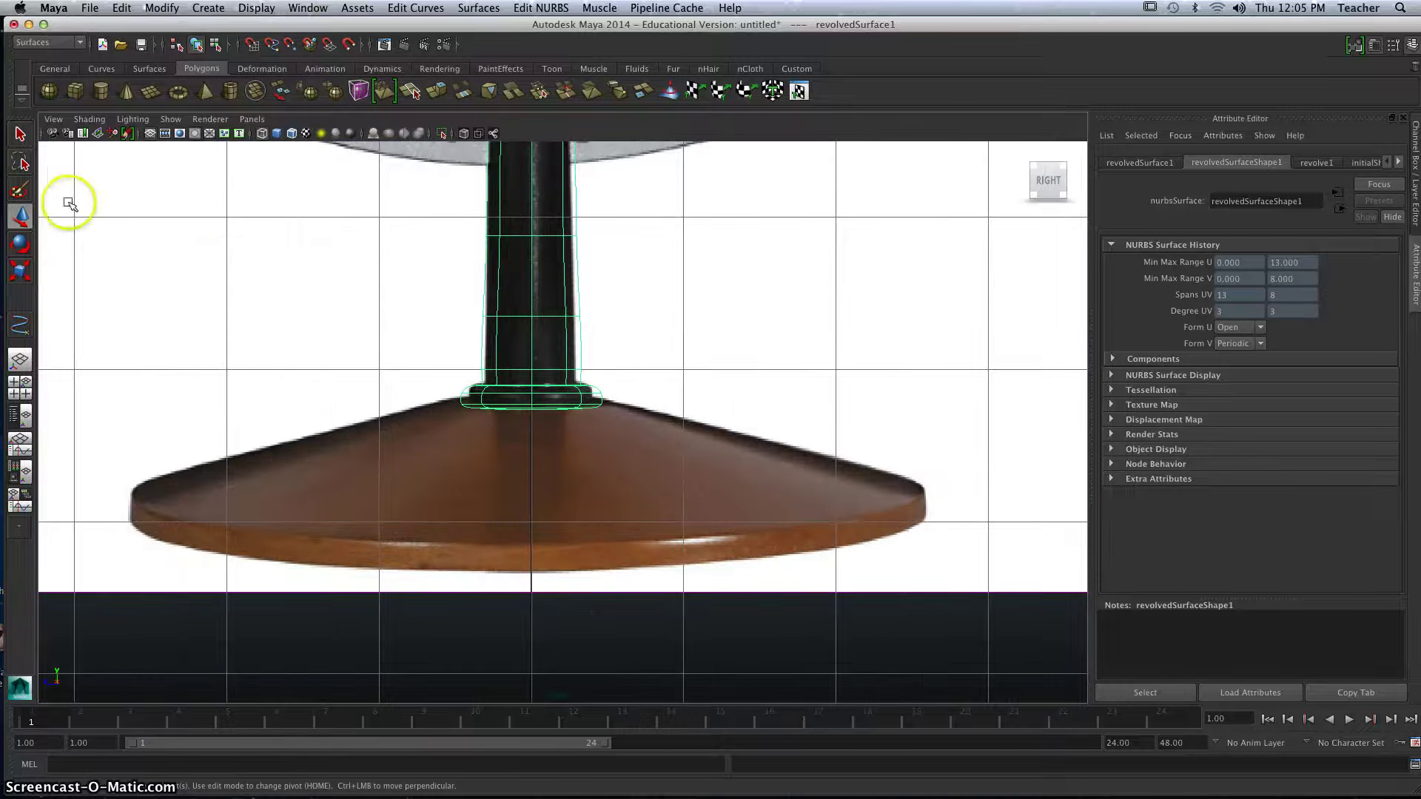
click(132, 6)
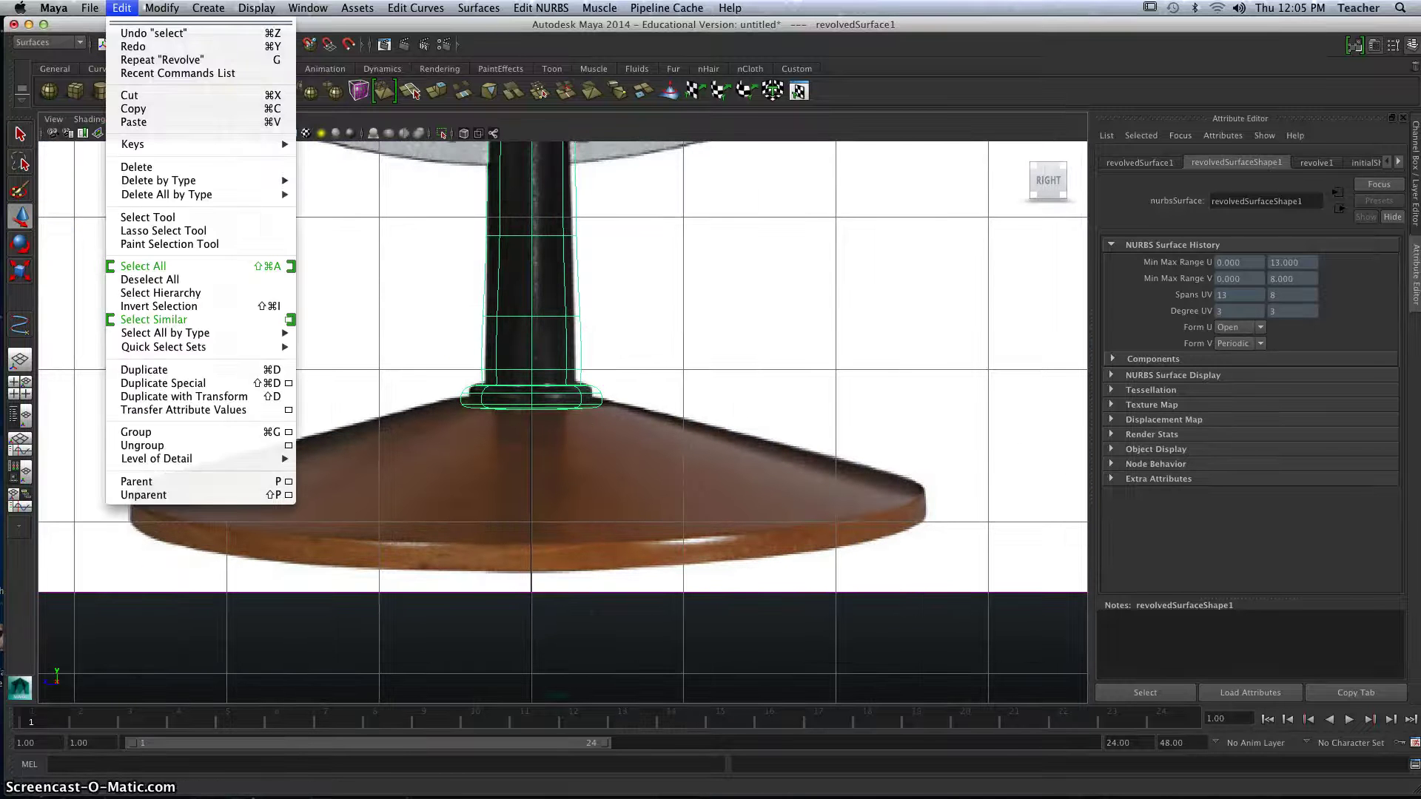
mouse_move(208, 7)
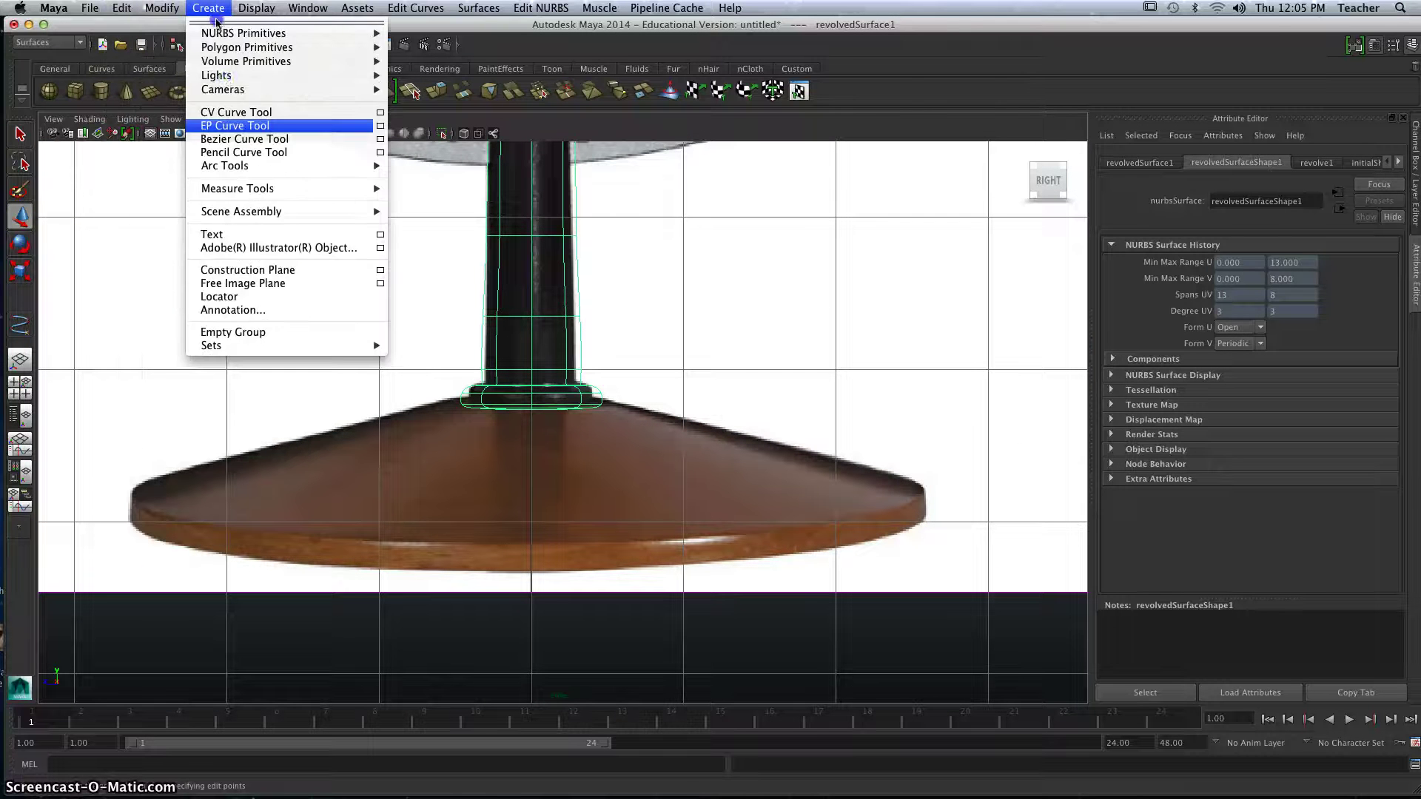
click(232, 130)
click(573, 390)
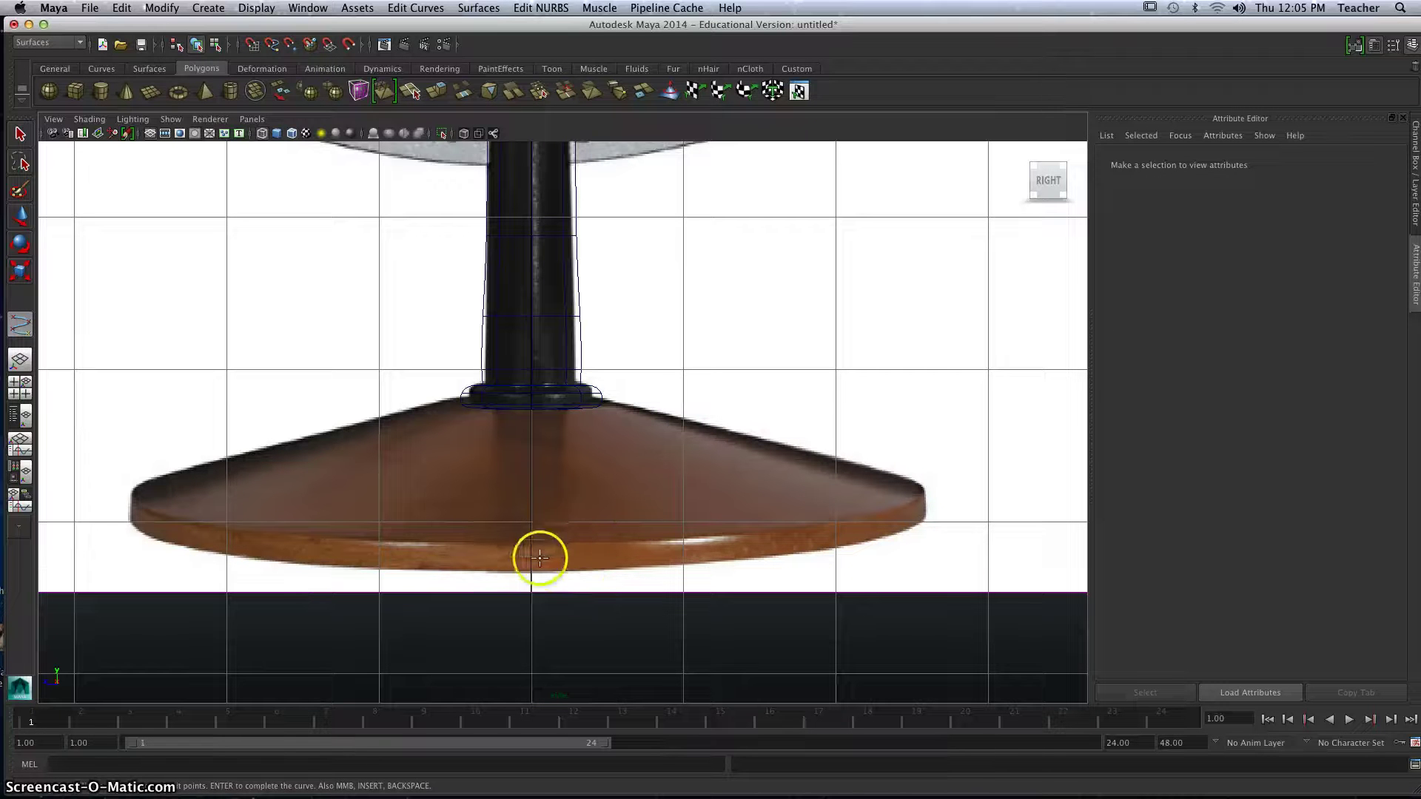
click(532, 572)
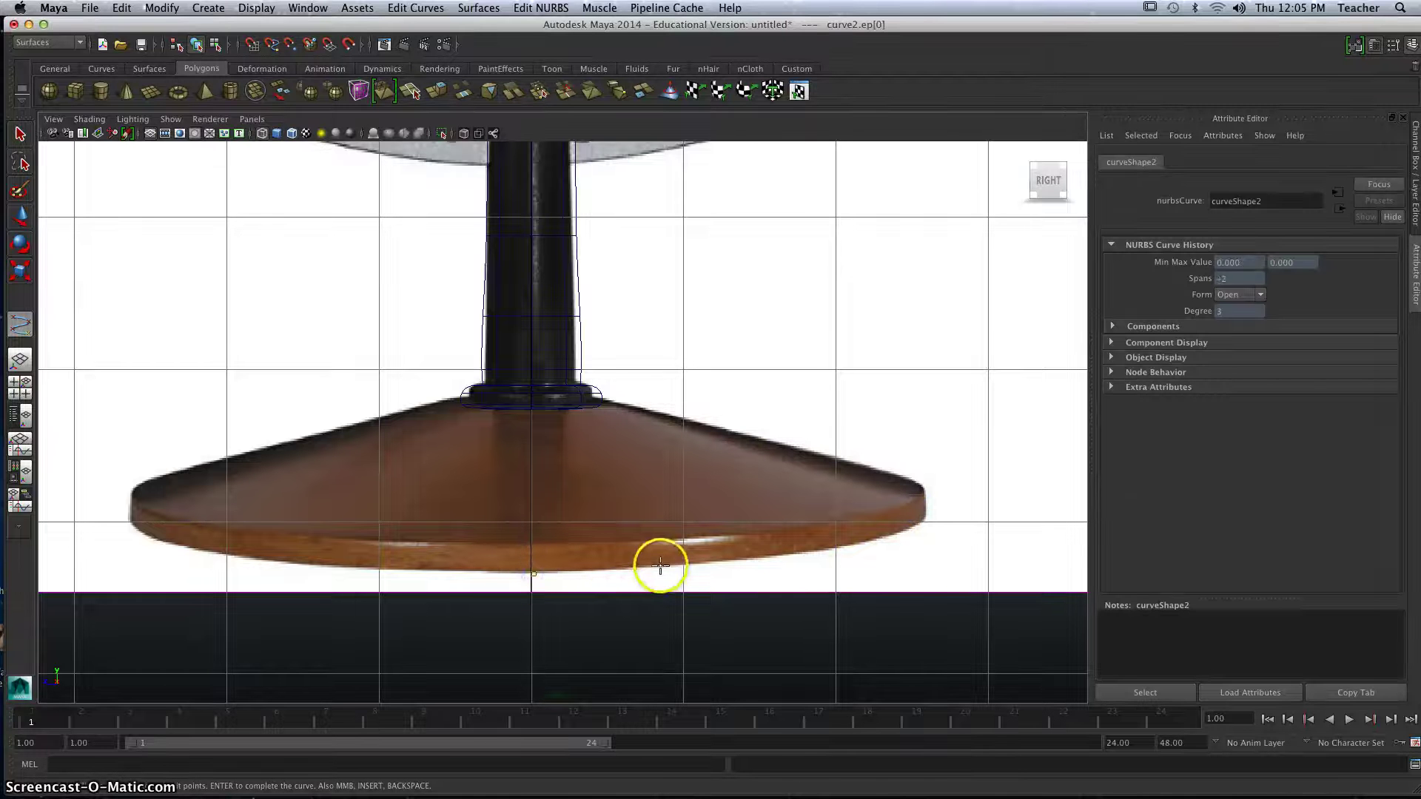
click(813, 552)
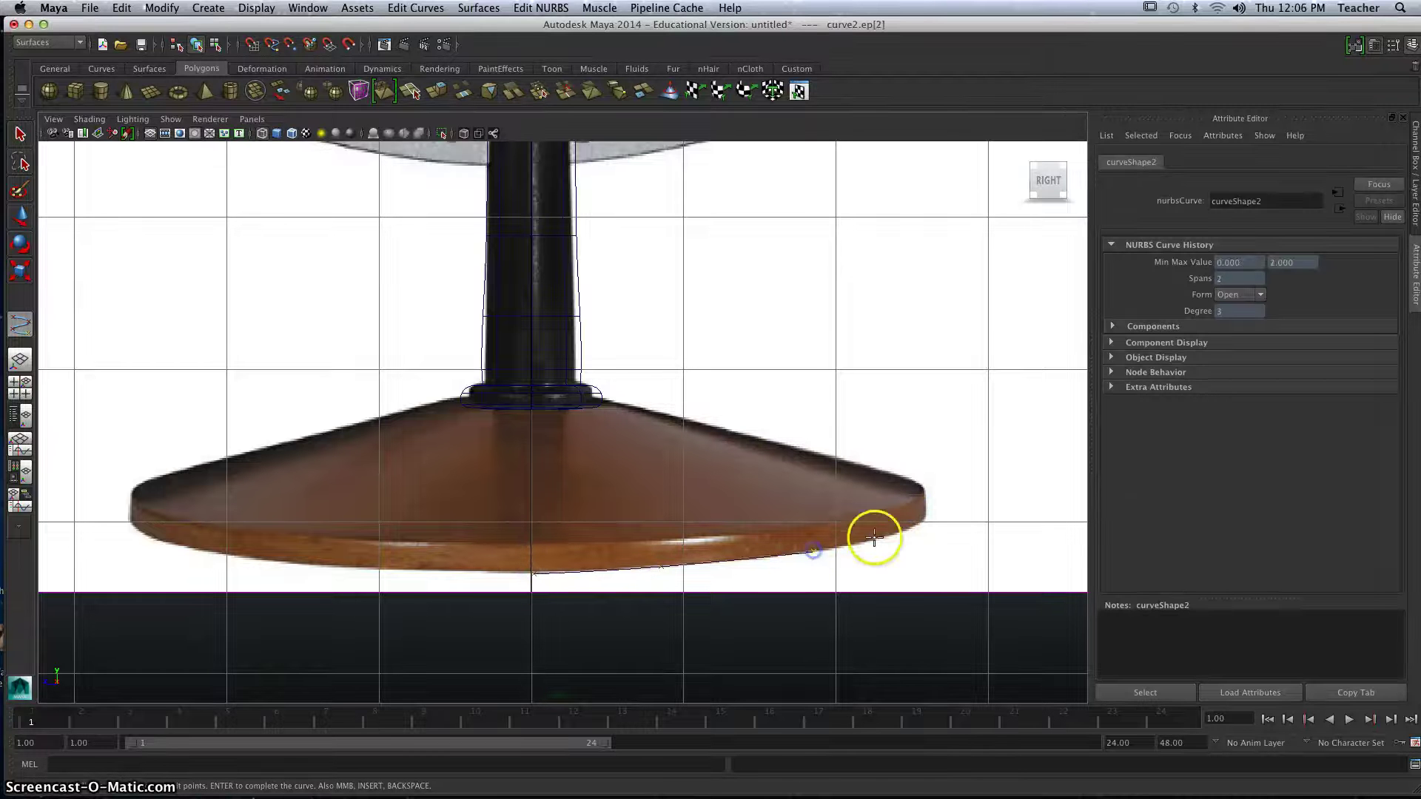
click(928, 520)
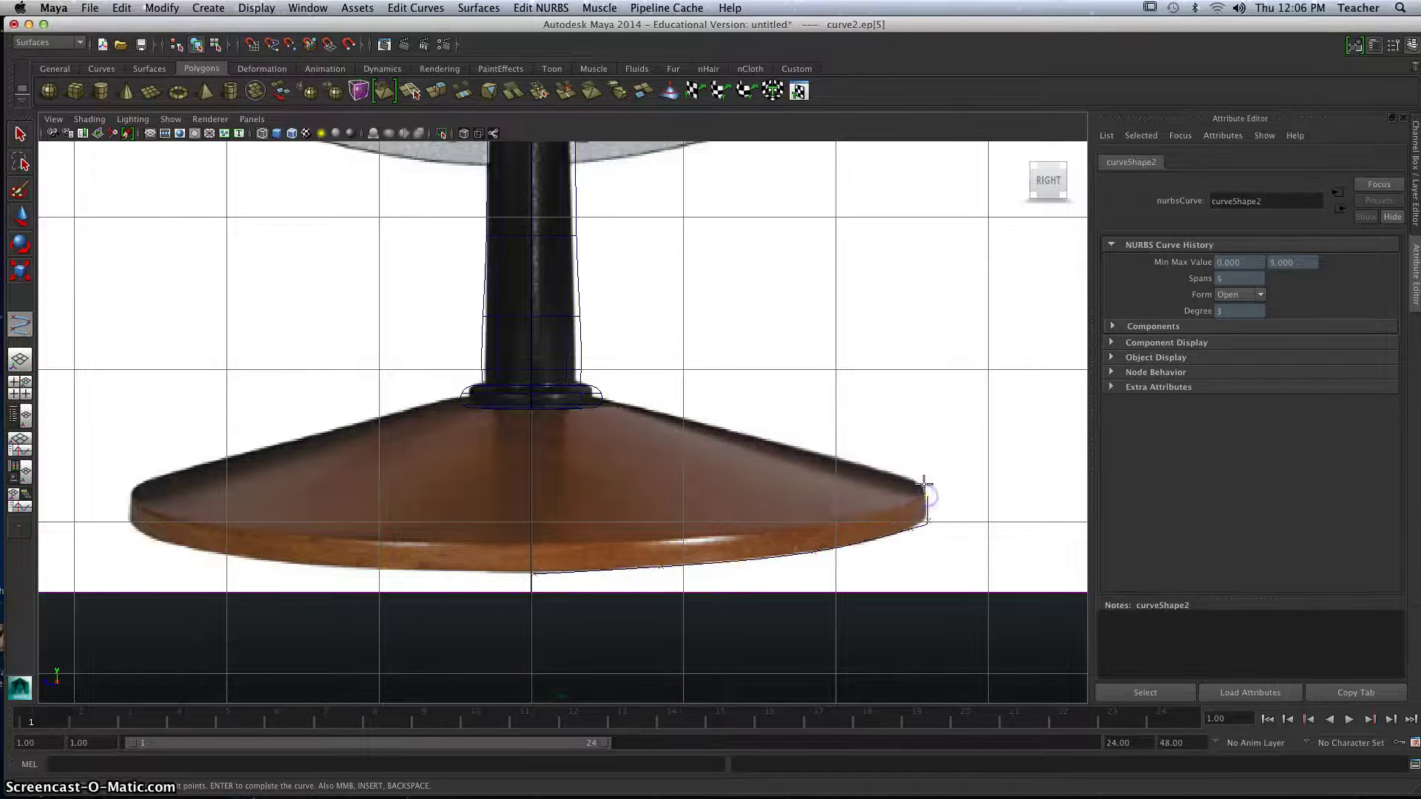
- Continue the EP curve up around the base's rim and along the sloped top to the centre axis, and complete it
click(923, 485)
click(871, 469)
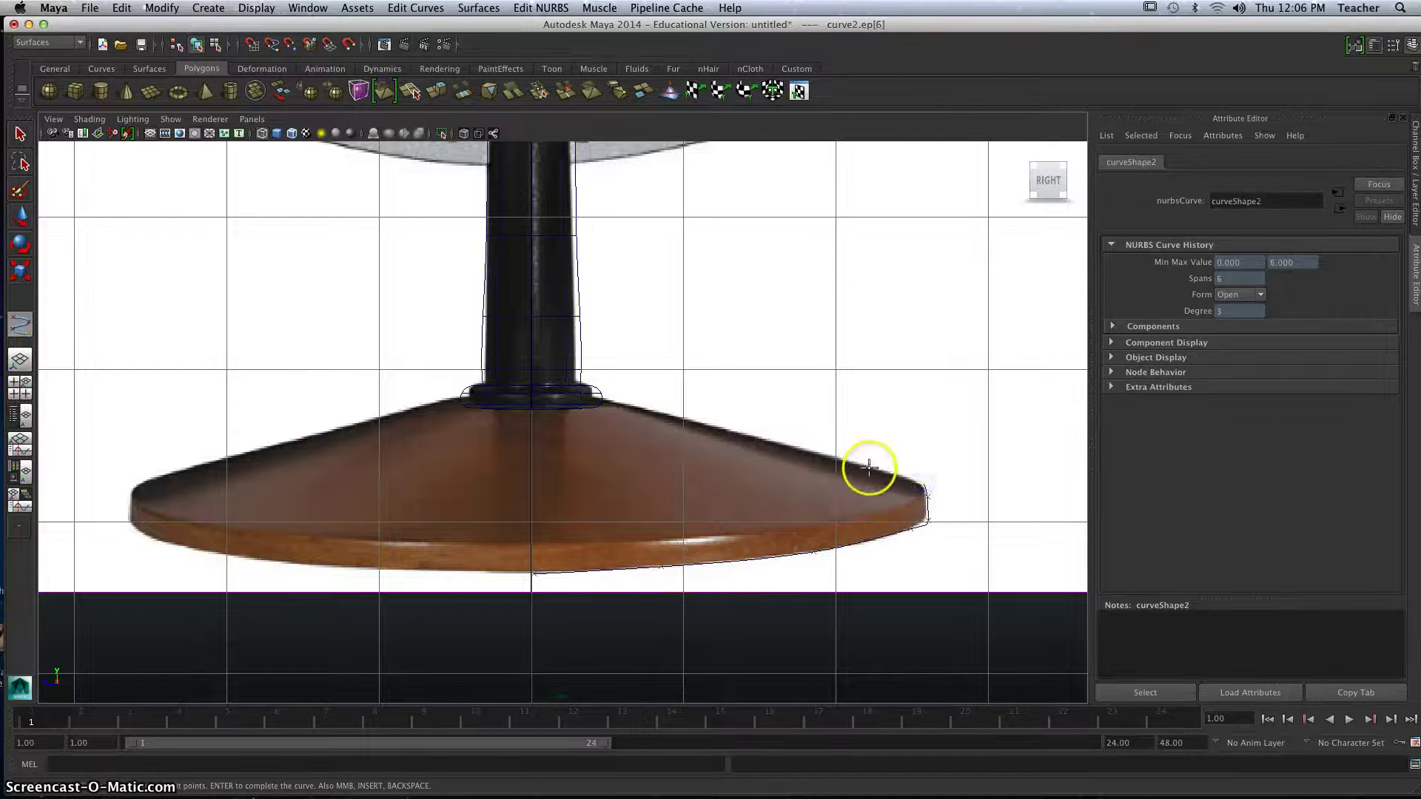
click(704, 425)
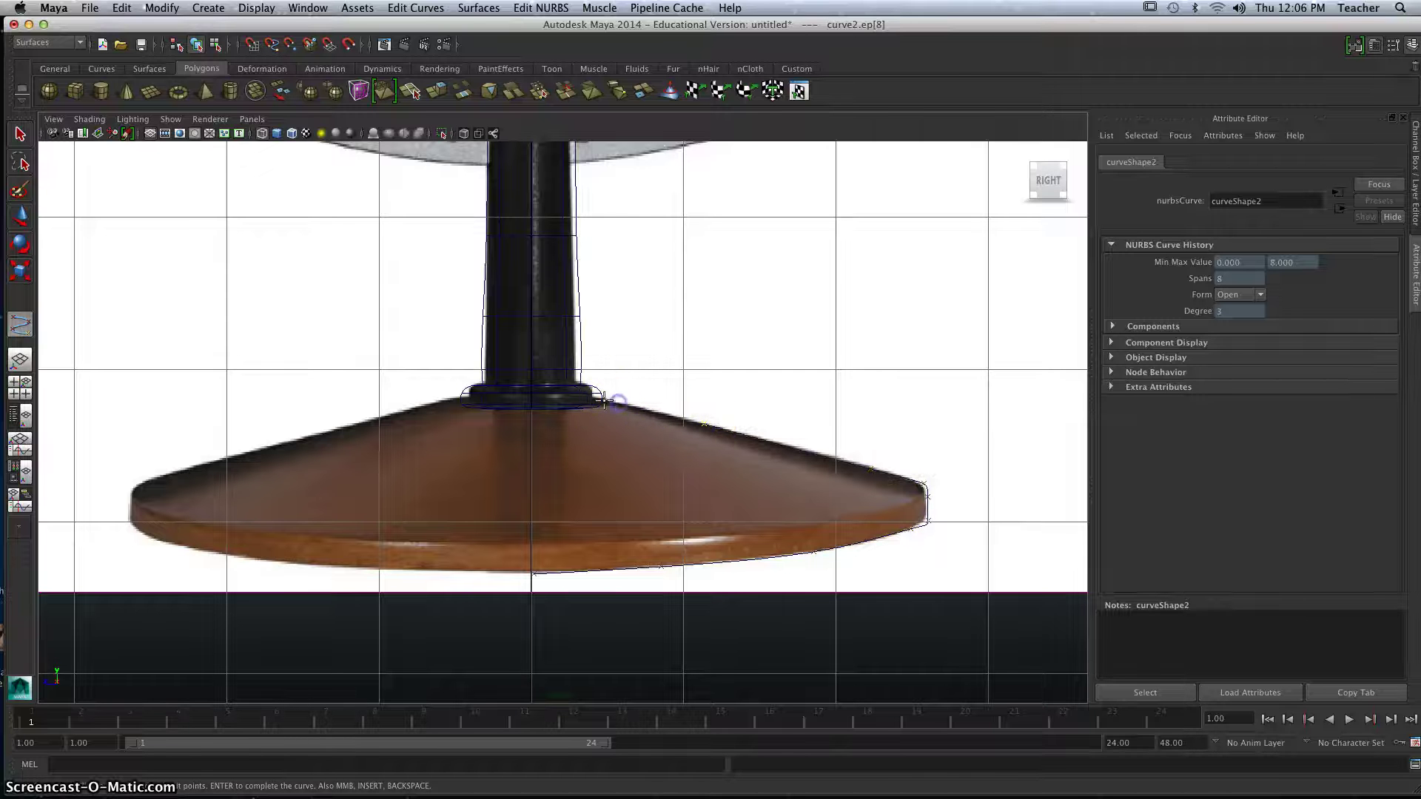
click(541, 393)
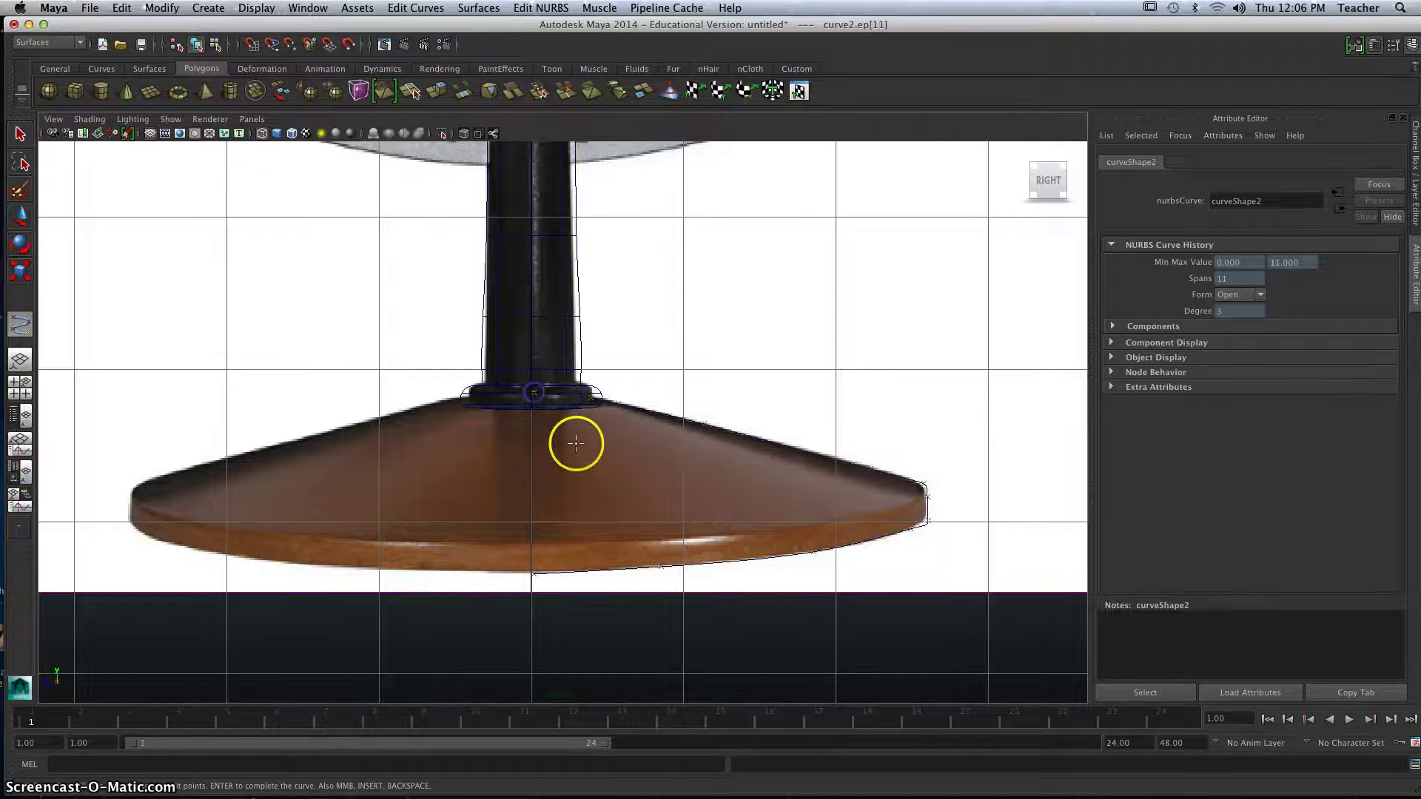
click(519, 381)
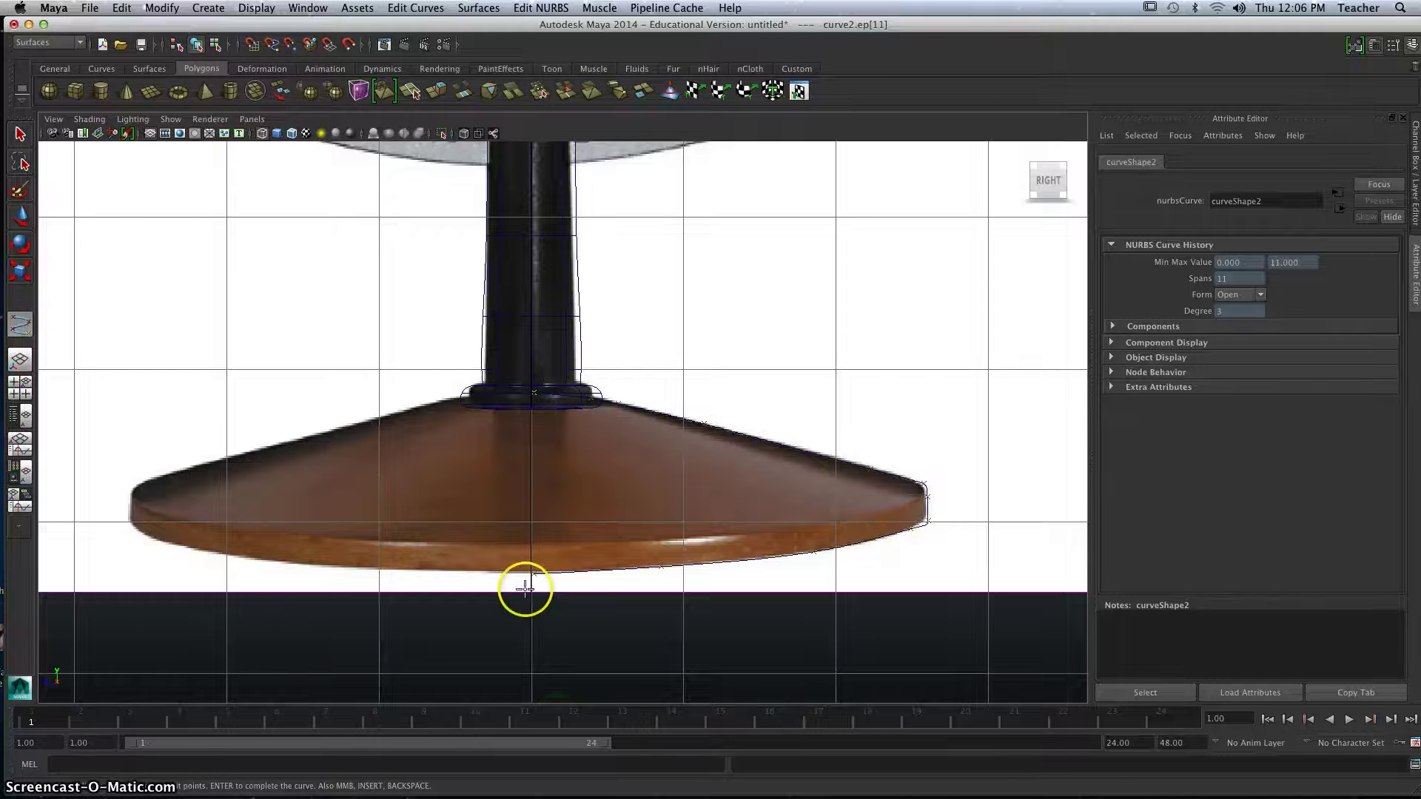
key(Return)
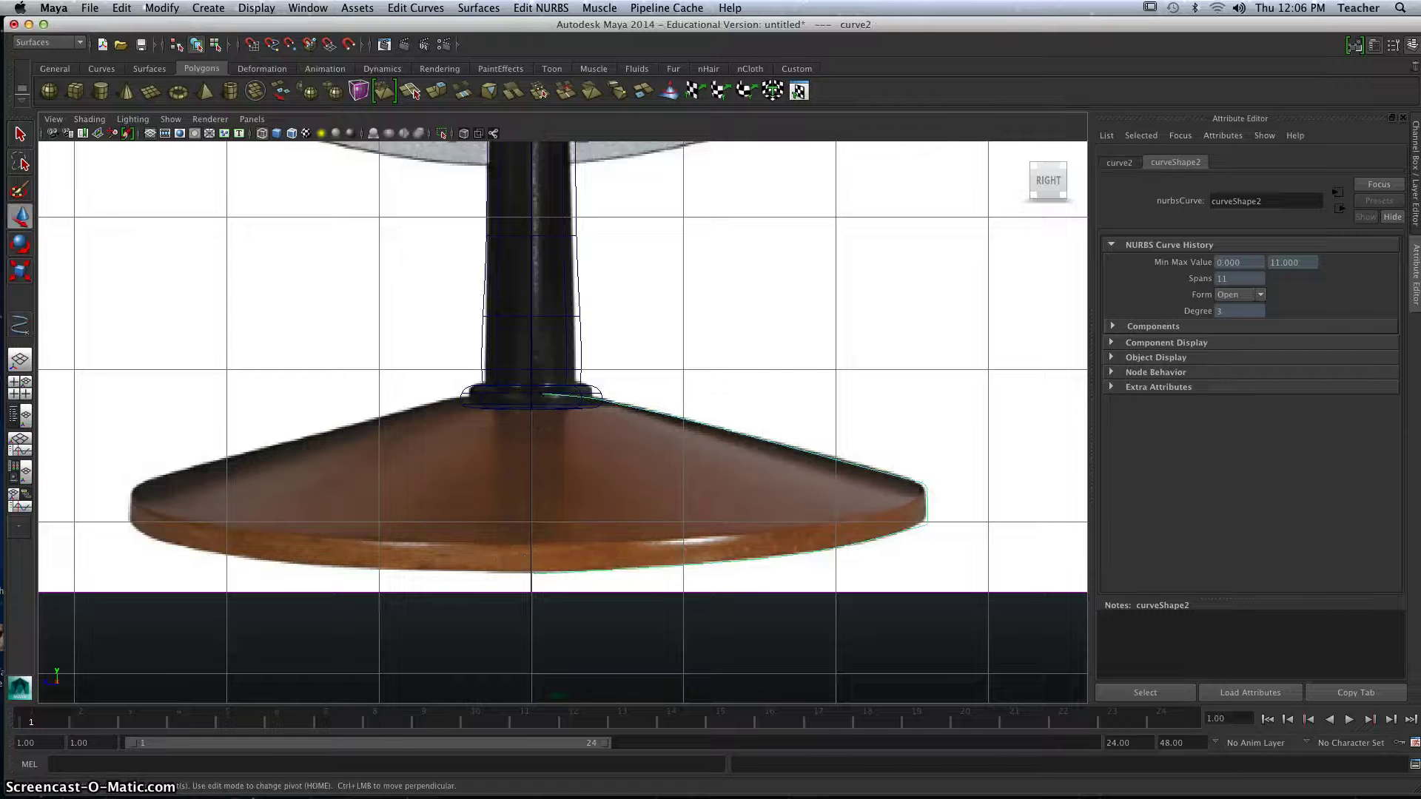
- Revolve the base profile curve into a surface and deselect it in the perspective view
drag(478, 7, 476, 40)
click(477, 34)
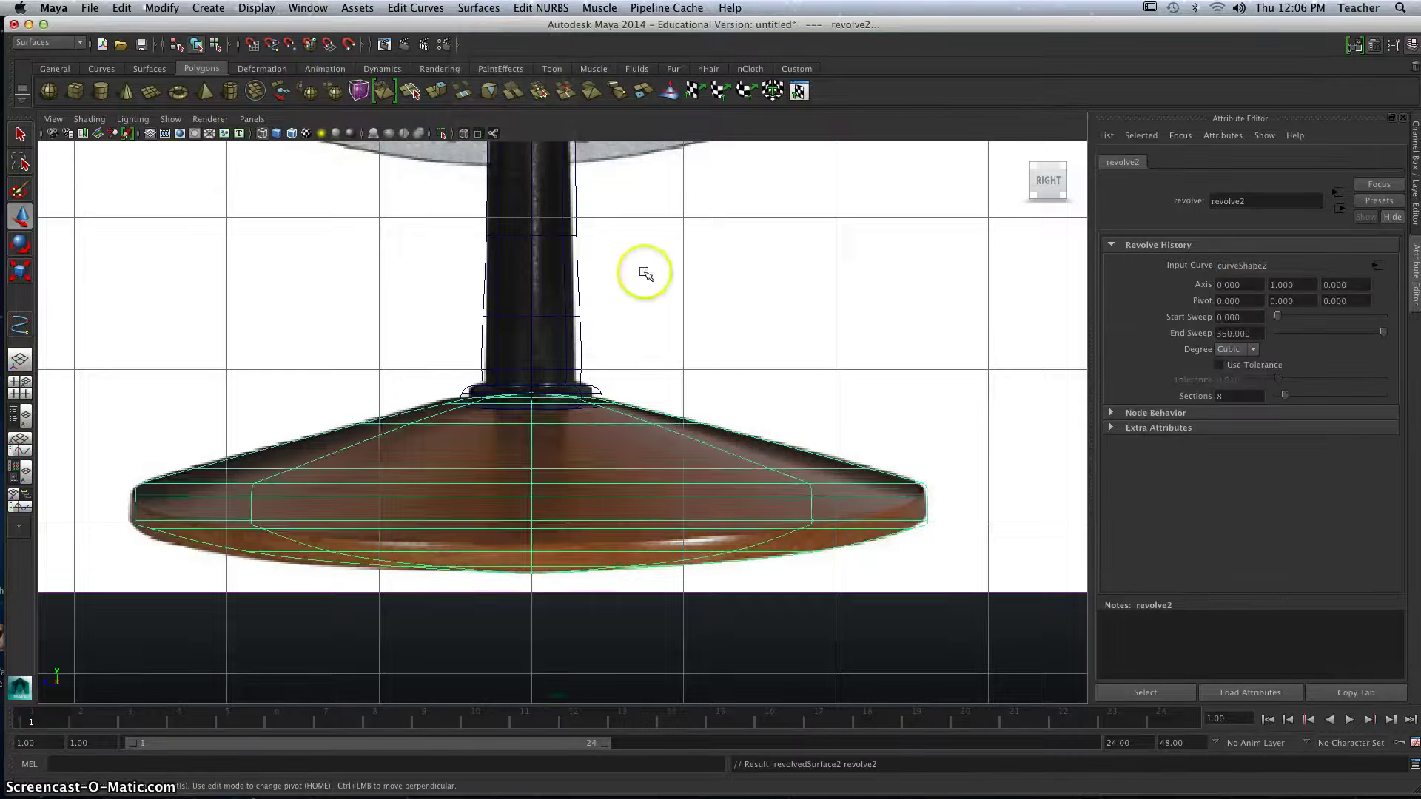
key(space)
key(space)
alt+drag(843, 366, 704, 450)
click(977, 476)
- Examine the revolved base and post against the reference image, including the small pin beneath the globe
mouse_move(773, 497)
alt+mouse_down()
mouse_move(879, 495)
mouse_move(777, 513)
alt+mouse_up()
alt+drag(644, 513, 666, 490)
alt+middle_drag(715, 458, 686, 491)
alt+drag(685, 491, 660, 482)
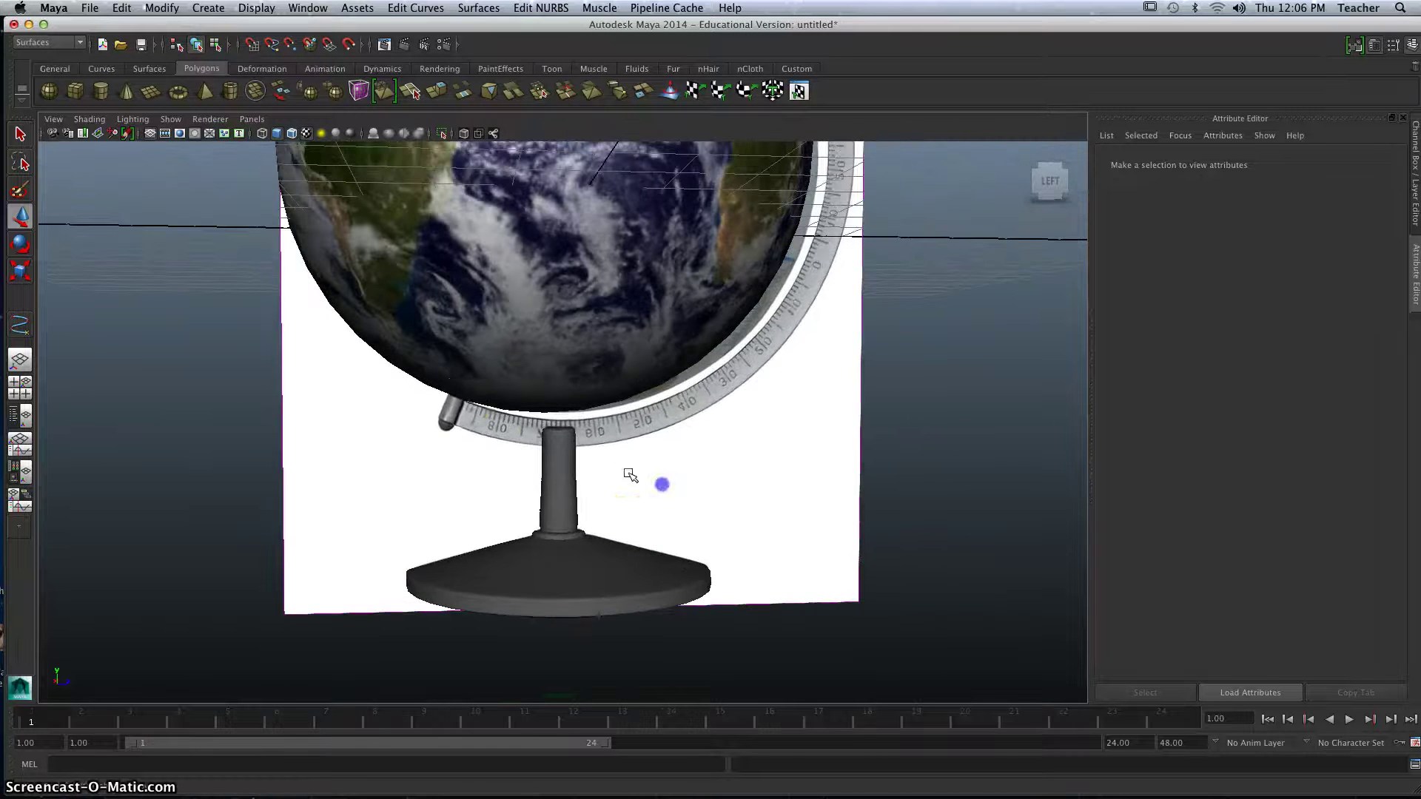
alt+middle_drag(456, 412, 498, 405)
scroll(499, 404, up, 6)
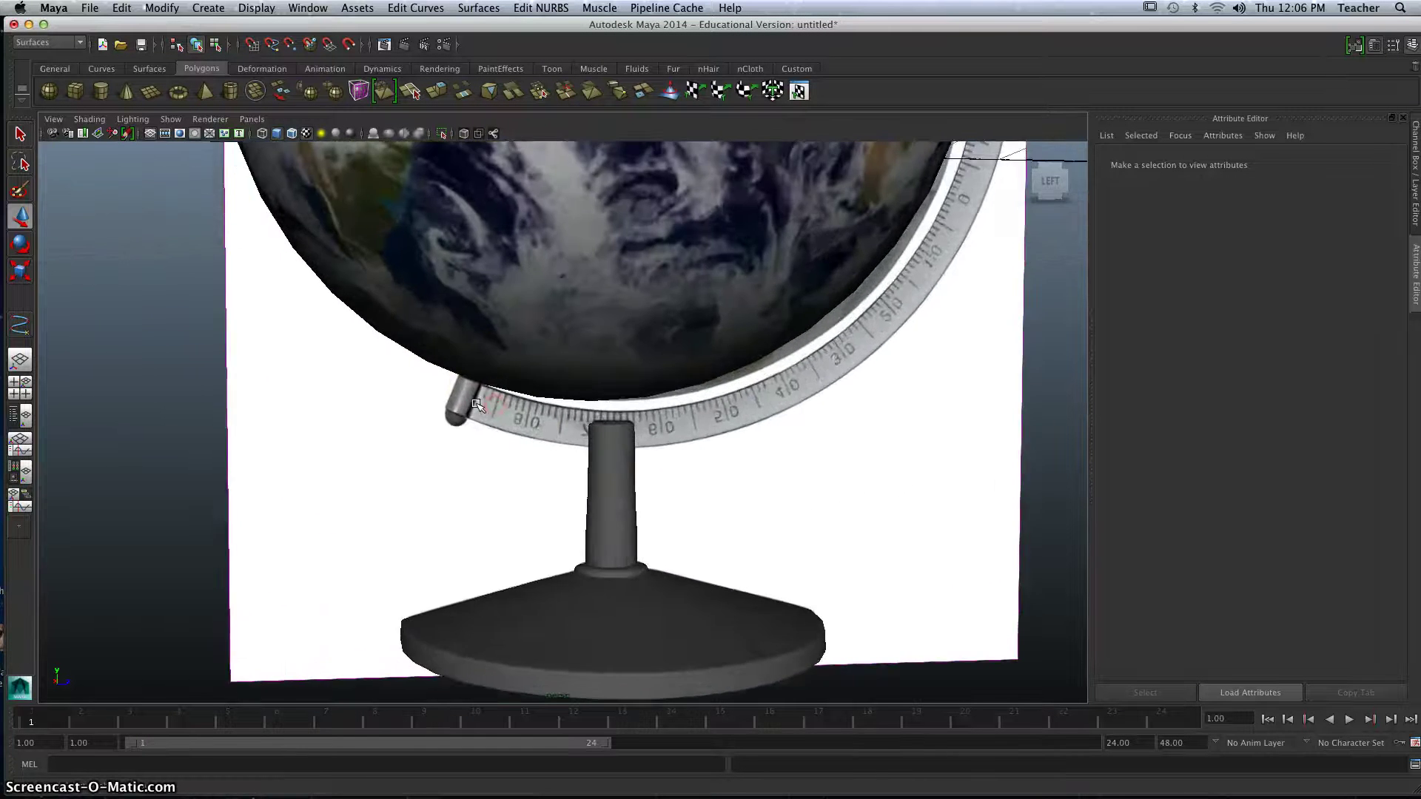
scroll(505, 407, down, 4)
scroll(505, 408, down, 2)
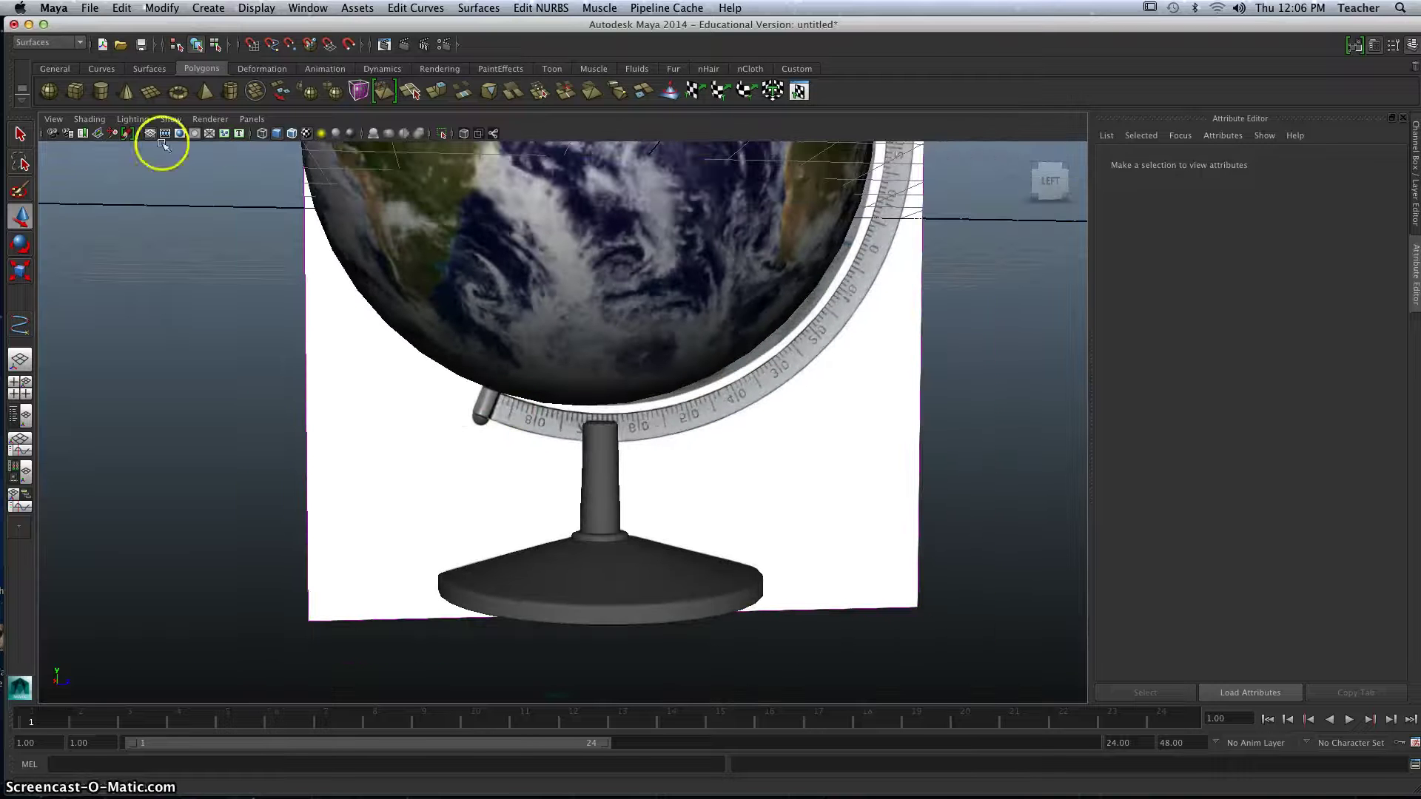
- Create a small upright polygon cylinder on the grid beside the globe
click(104, 95)
mouse_move(450, 330)
alt+mouse_down()
mouse_move(444, 355)
mouse_move(418, 361)
alt+mouse_up()
scroll(422, 343, down, 5)
drag(325, 396, 336, 401)
drag(328, 346, 328, 346)
alt+drag(330, 368, 351, 348)
scroll(349, 349, up, 5)
alt+middle_drag(349, 348, 474, 392)
alt+drag(370, 341, 365, 365)
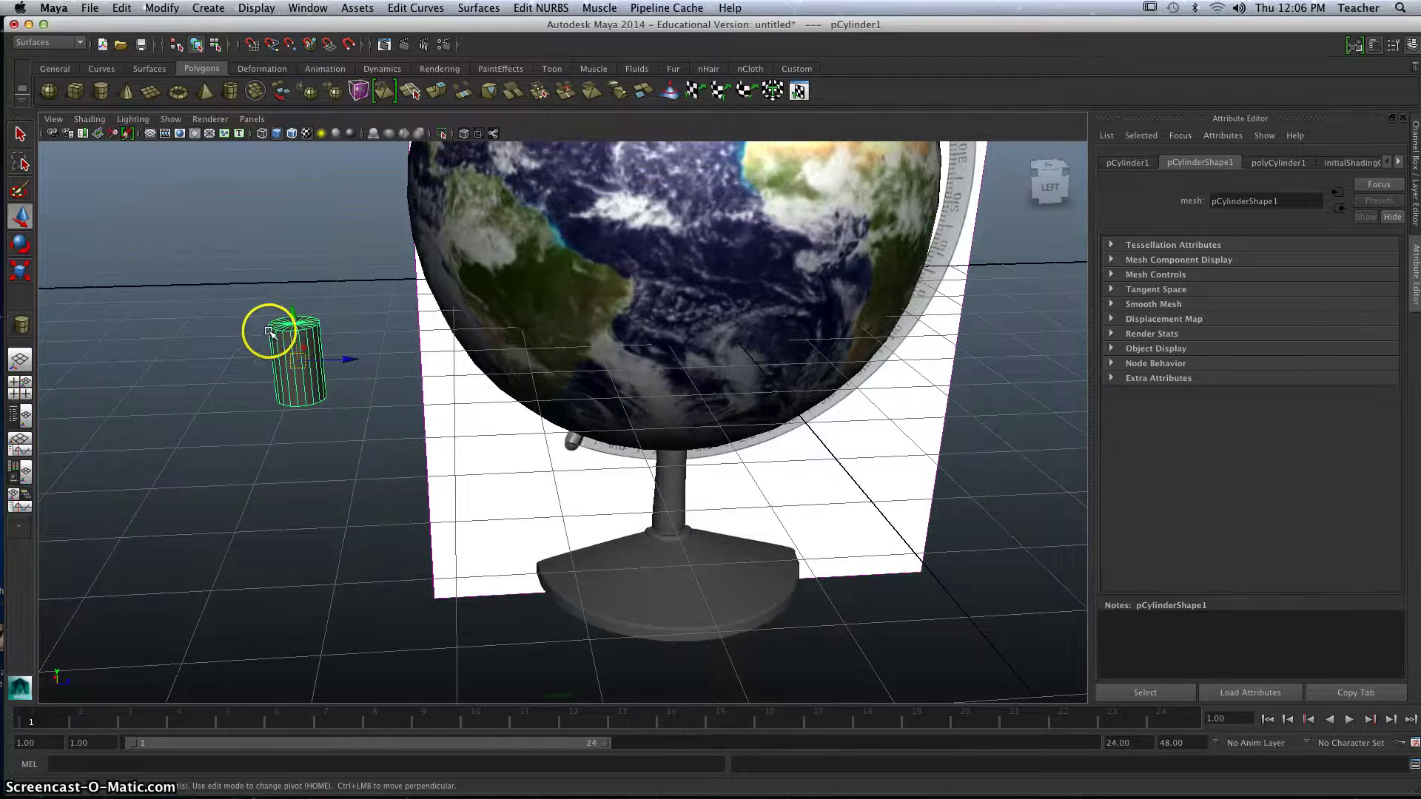
alt+drag(356, 362, 366, 344)
- Move the cylinder in the top view onto the image plane's line at the edge of the globe
key(space)
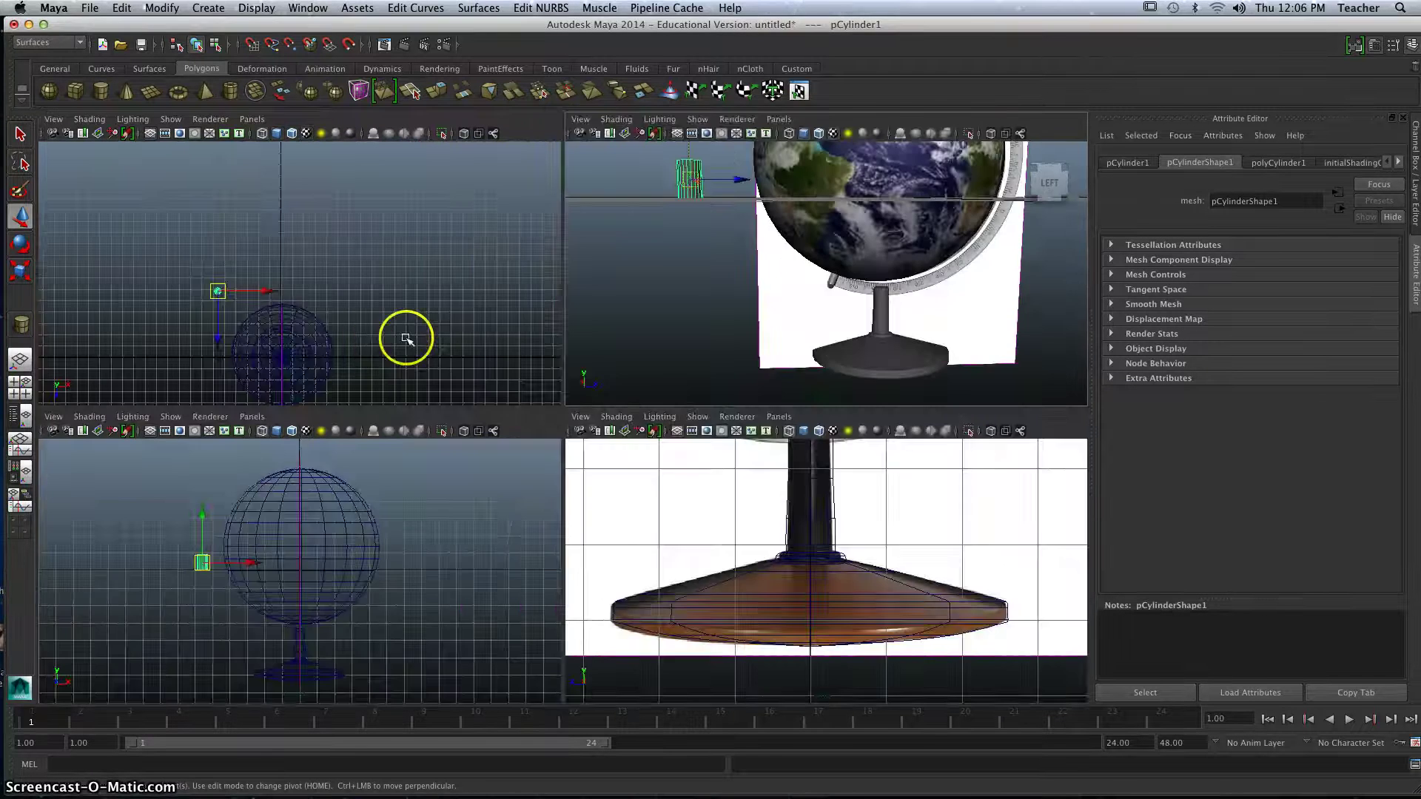
key(space)
alt+middle_drag(349, 365, 376, 257)
drag(424, 336, 501, 460)
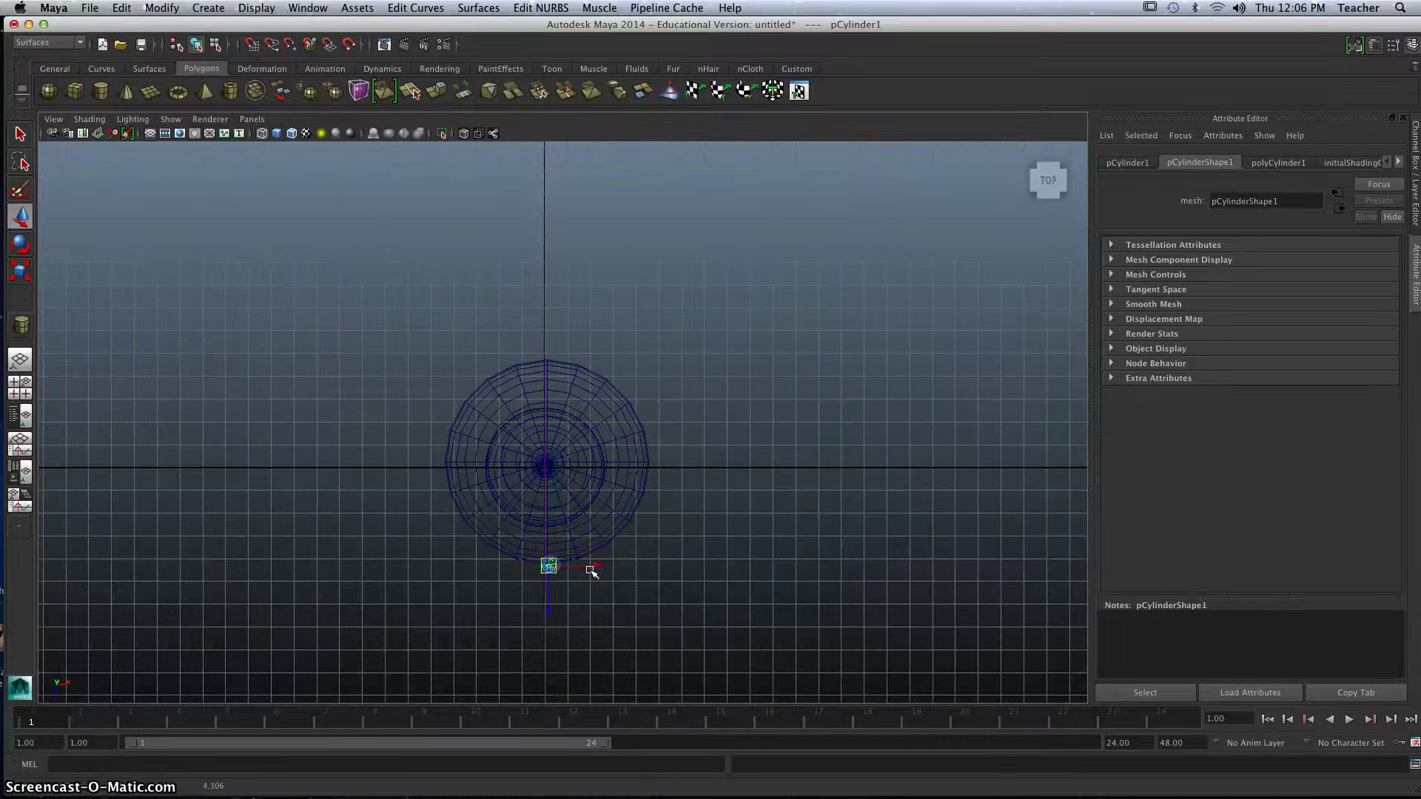
- Move the cylinder in the side view over the pictured pin beneath the globe
key(space)
key(space)
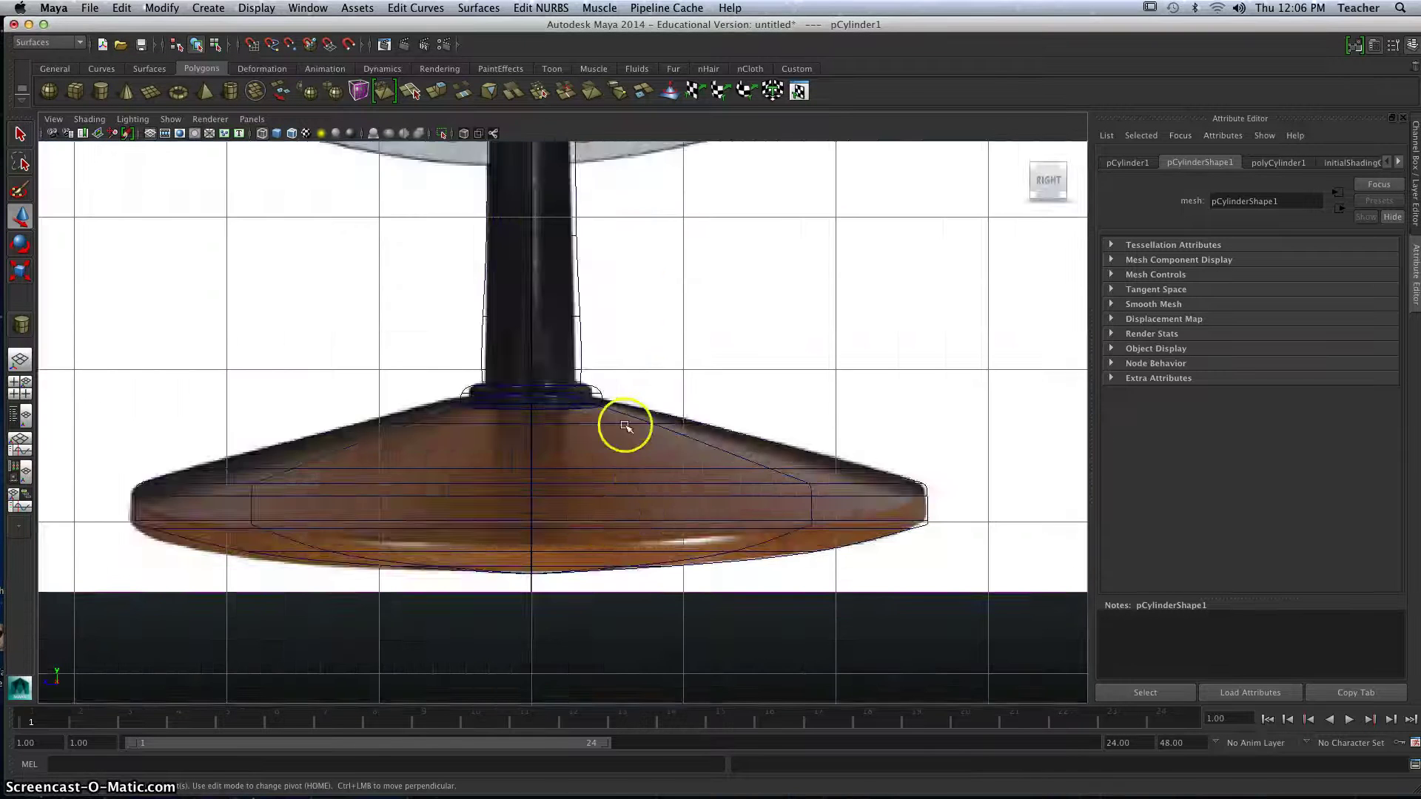
scroll(619, 391, down, 10)
alt+middle_drag(607, 326, 644, 497)
scroll(412, 404, up, 3)
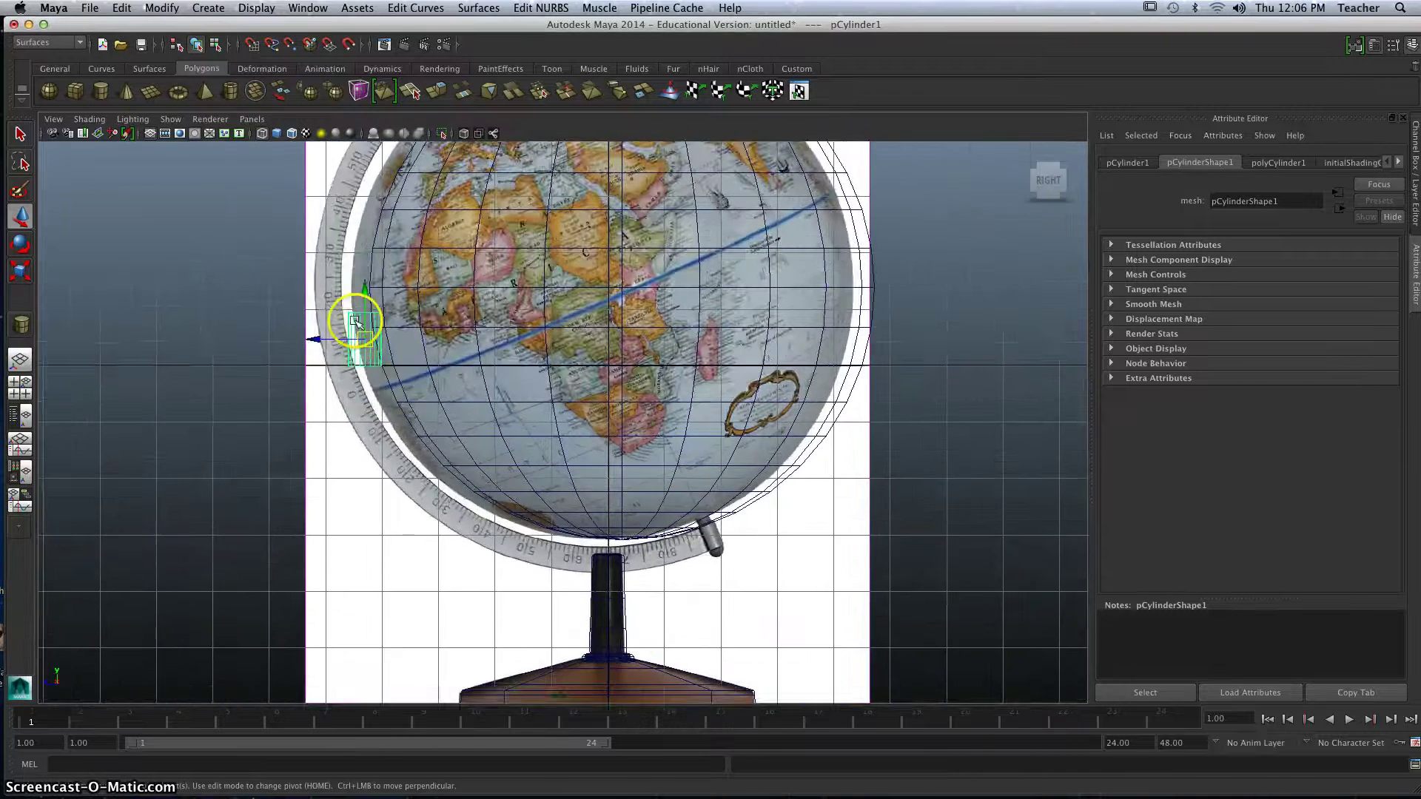
drag(363, 337, 599, 496)
- Scale the cylinder down uniformly to the size of the pictured pin's thick collar
scroll(802, 570, up, 3)
alt+middle_drag(803, 570, 654, 393)
scroll(657, 429, up, 8)
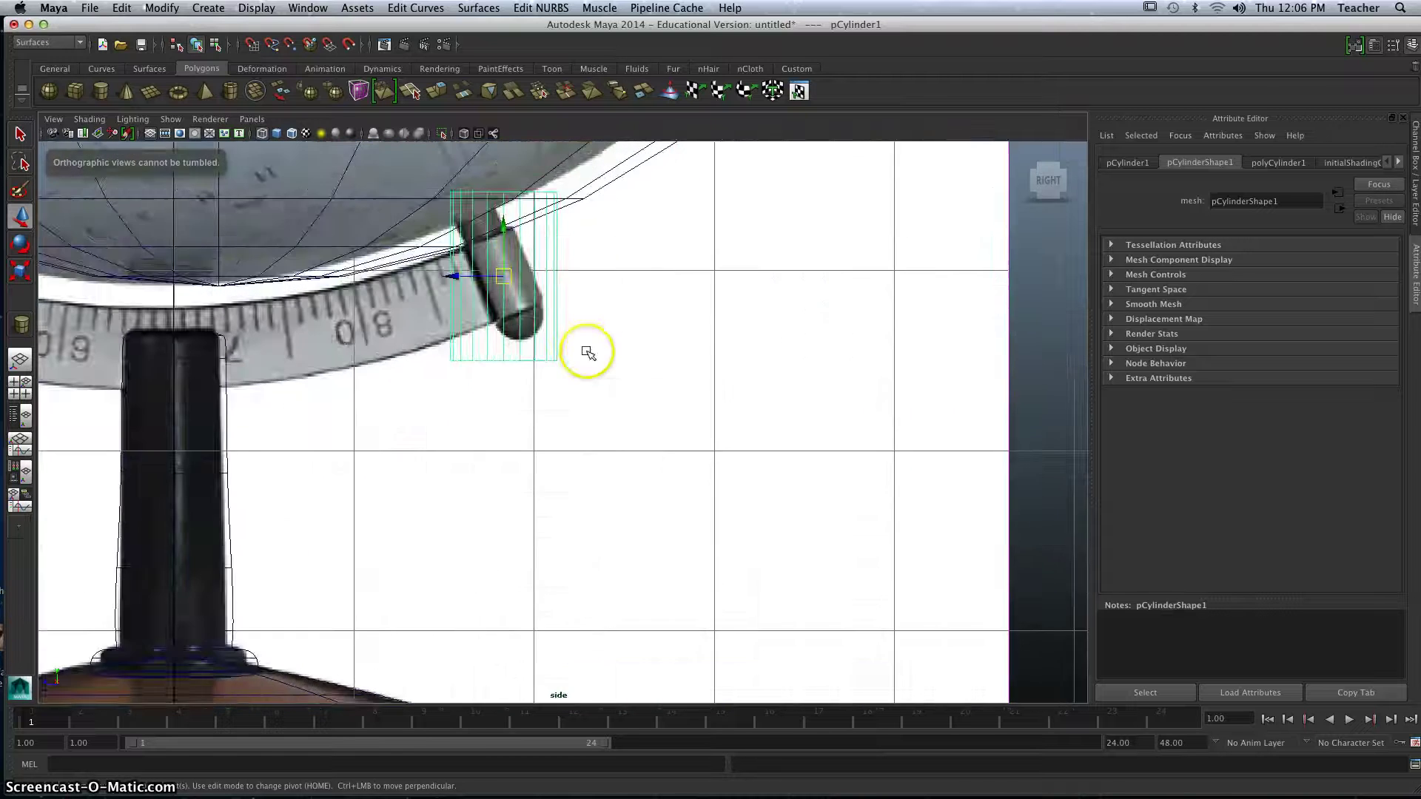
alt+middle_drag(589, 352, 615, 486)
scroll(634, 486, up, 3)
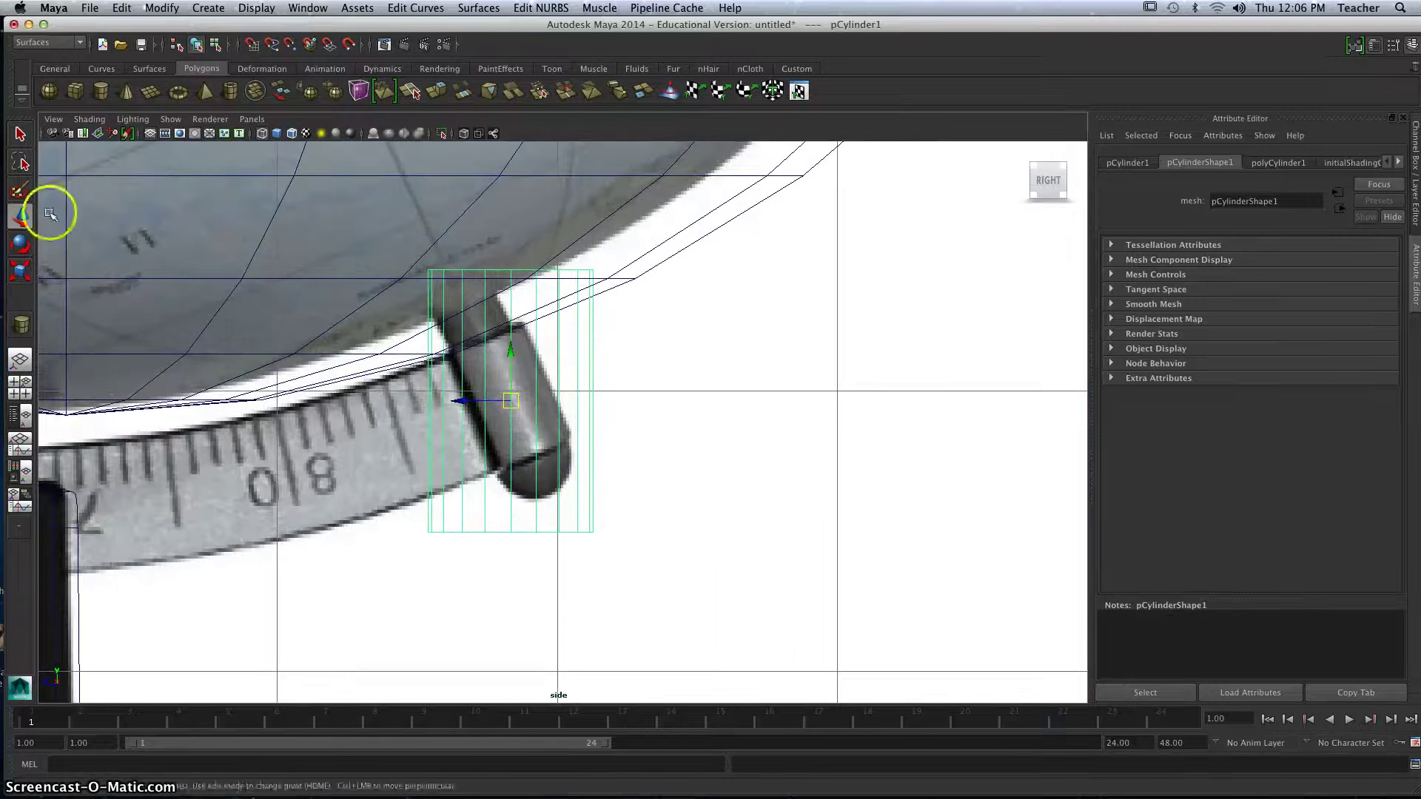
click(20, 271)
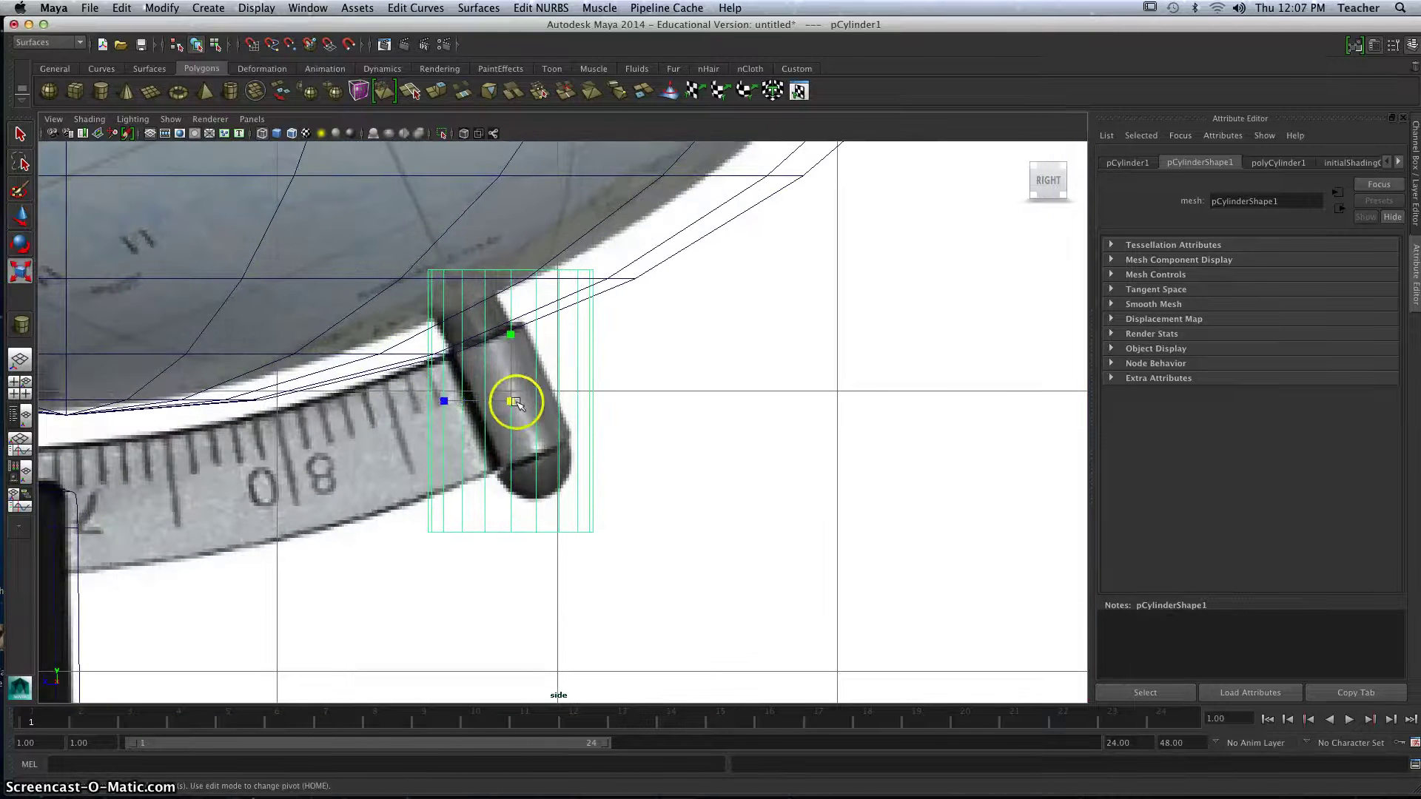
drag(514, 403, 423, 451)
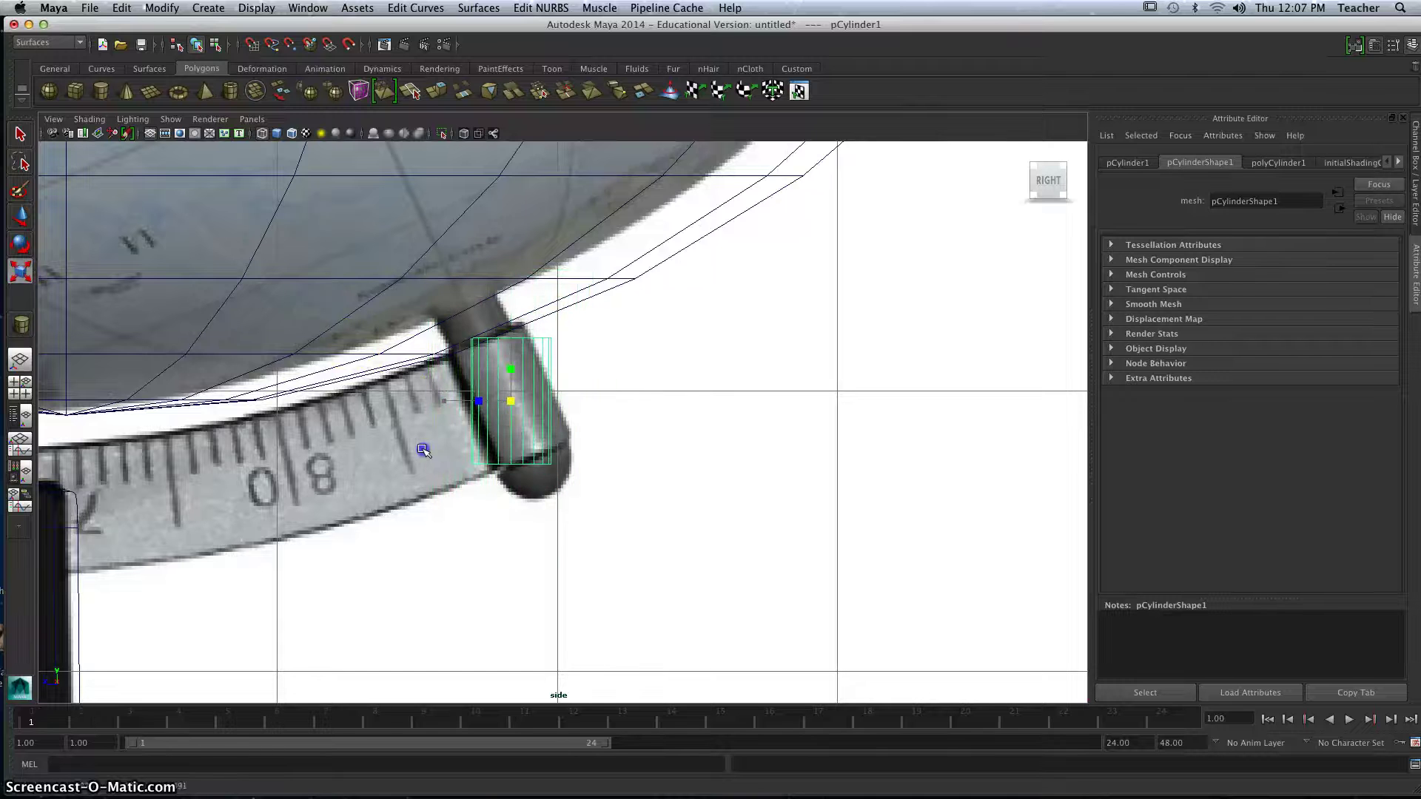
- Rotate the cylinder about 24 degrees around X to match the pin's tilt, and deselect it
click(19, 244)
drag(540, 344, 523, 340)
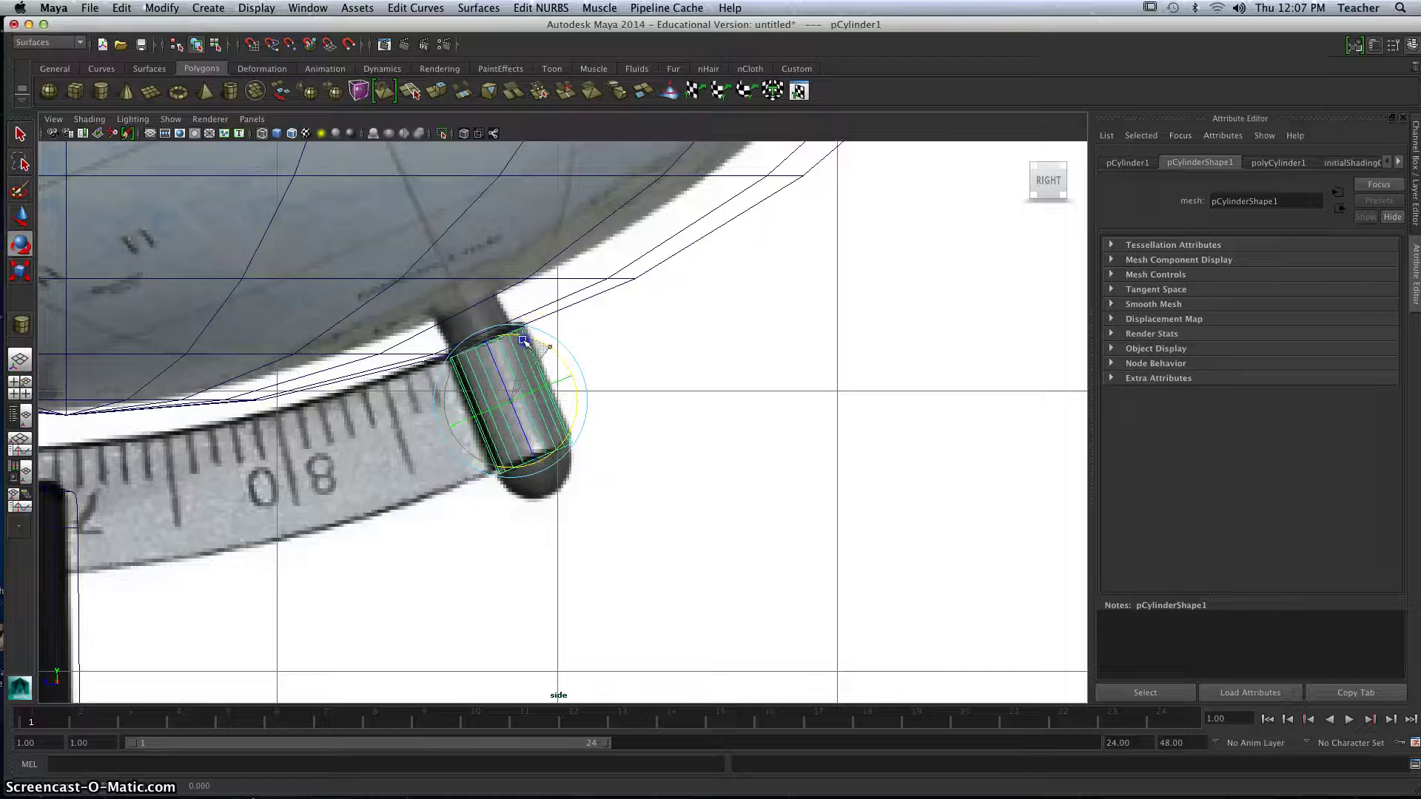
click(722, 380)
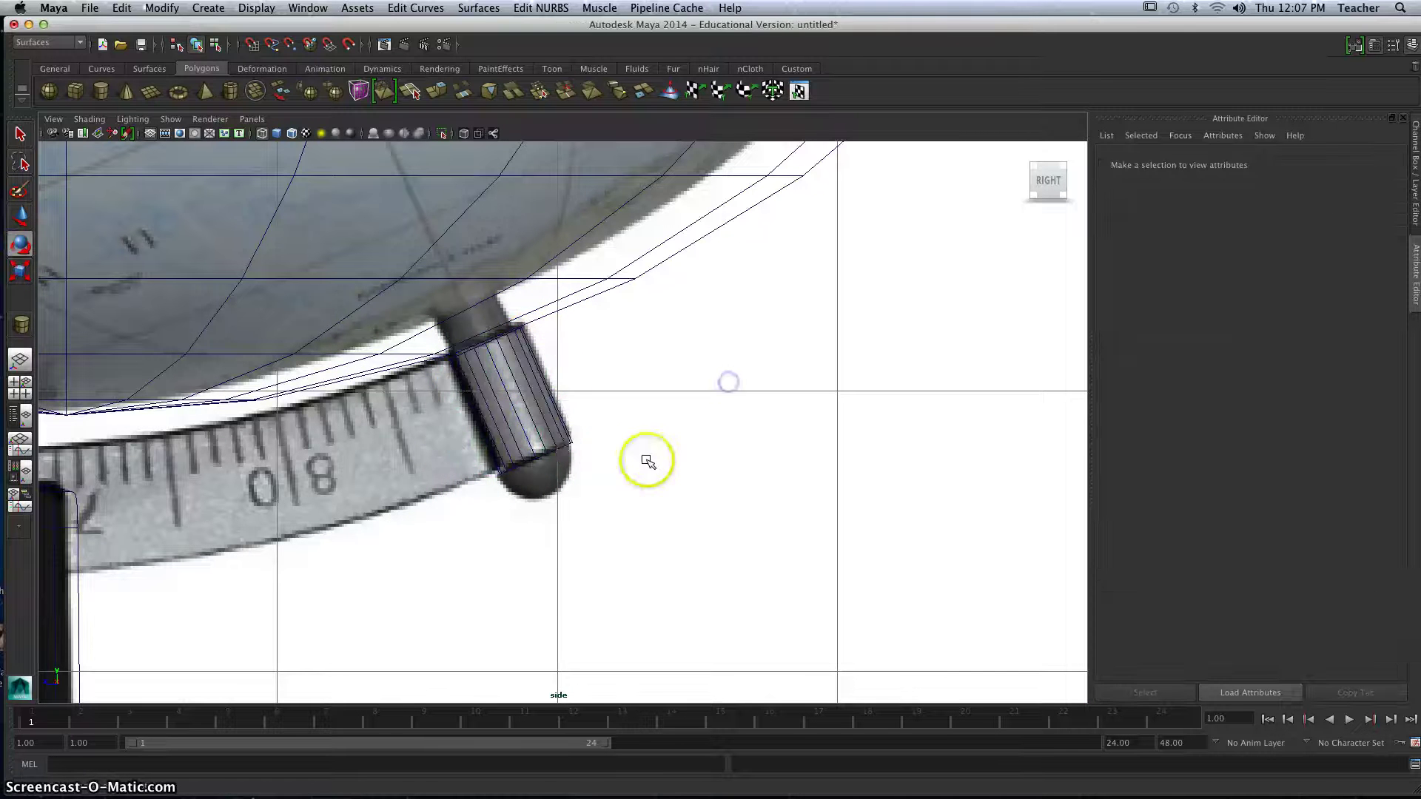
- Duplicate the pin cylinder and nudge the copy horizontally in the side view
click(552, 406)
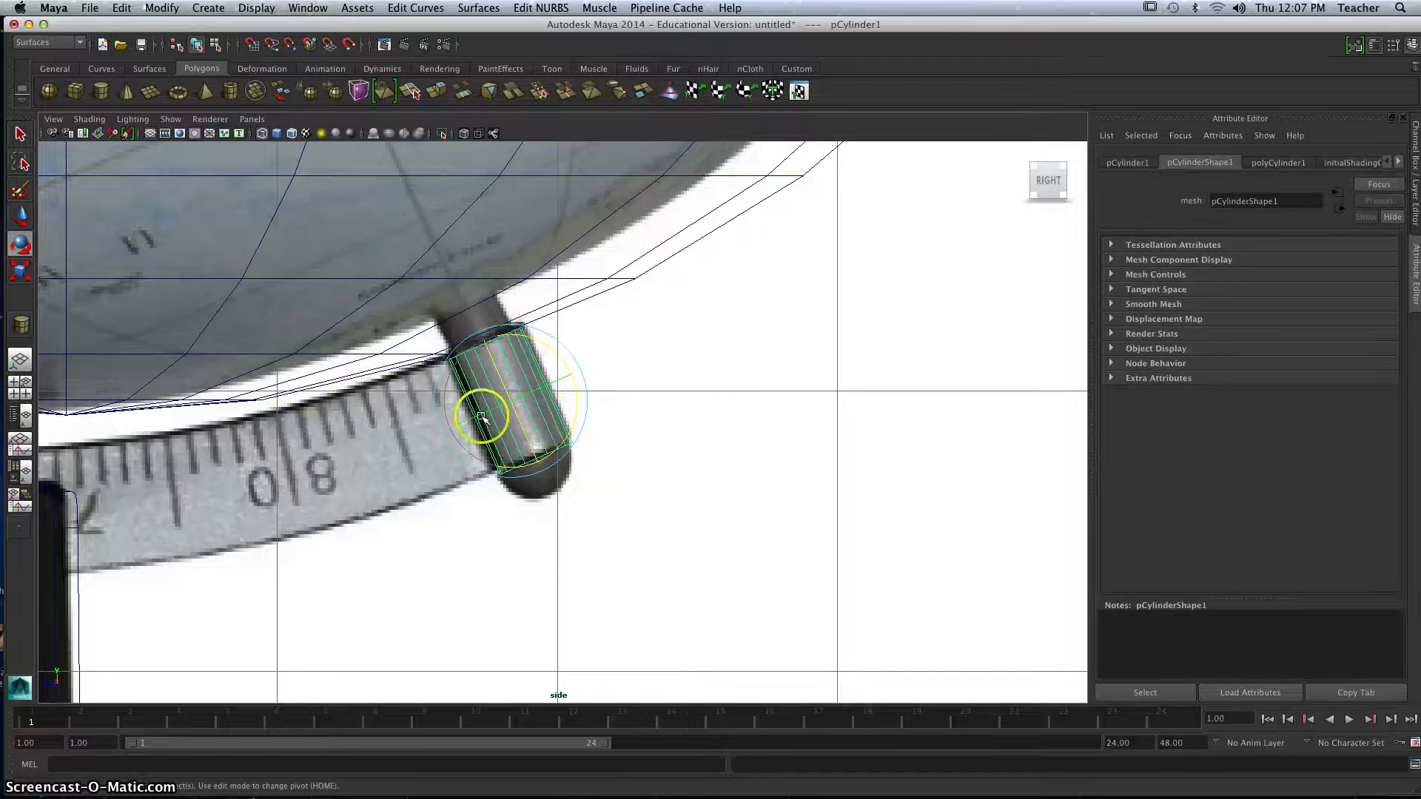
click(20, 216)
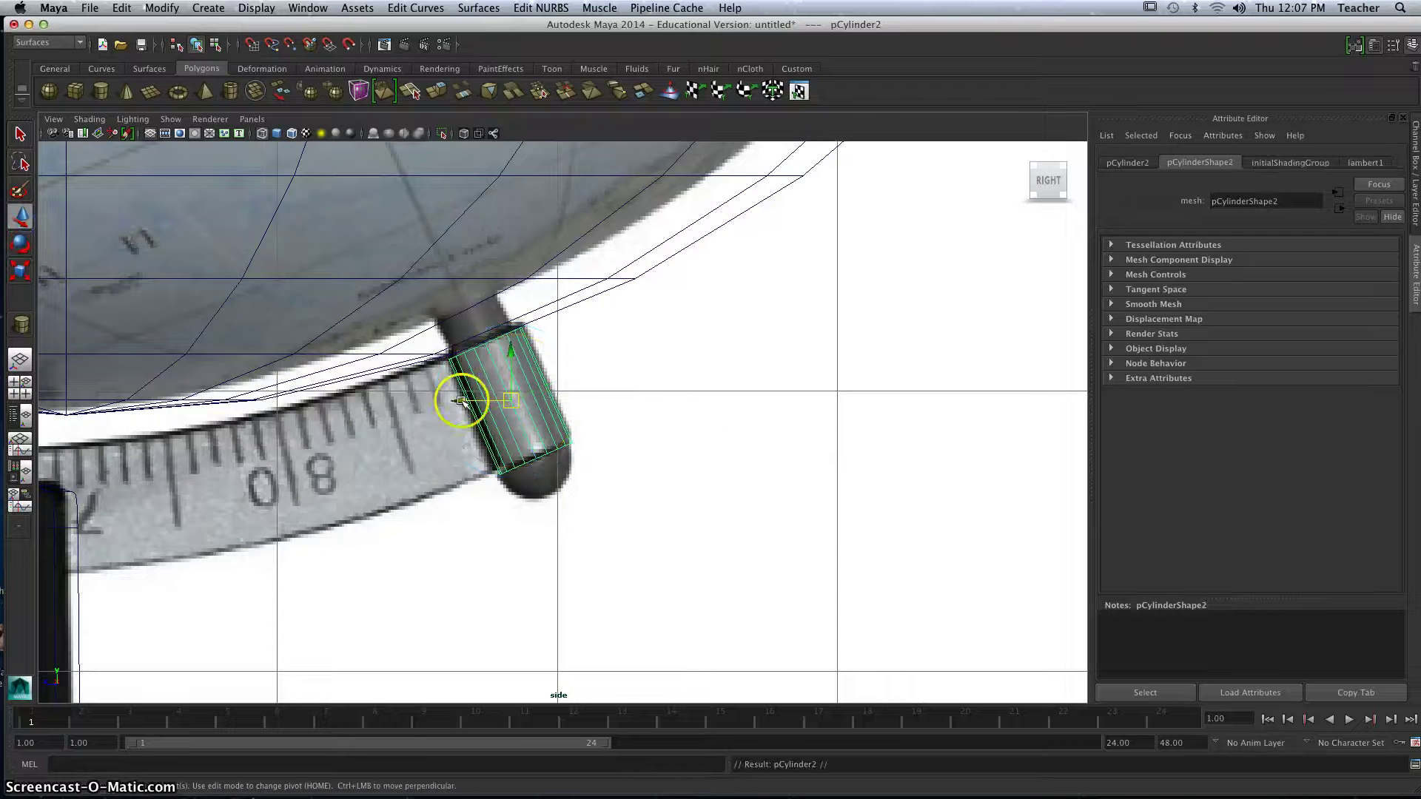
mouse_move(460, 400)
mouse_down()
mouse_move(584, 396)
mouse_move(464, 386)
mouse_up()
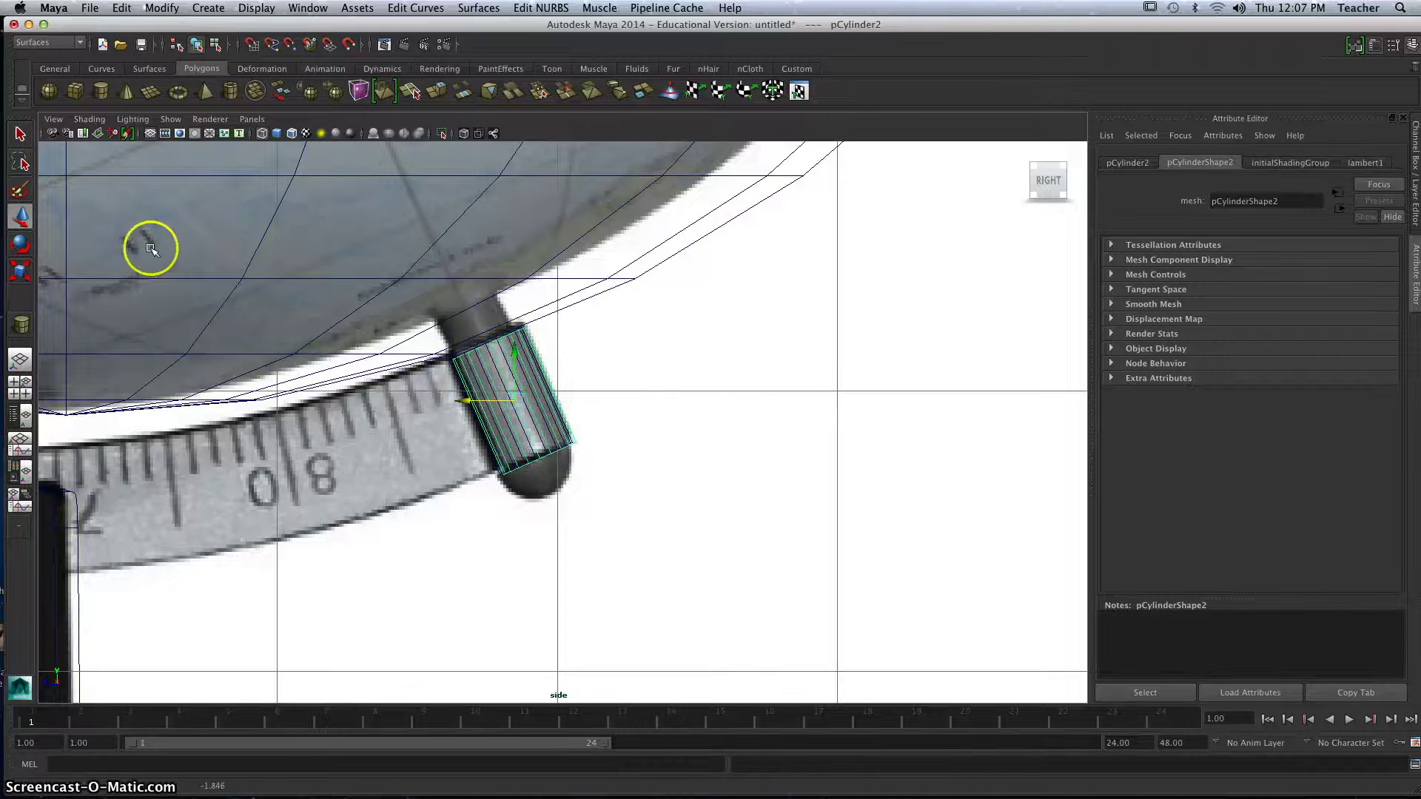
- Lengthen and slim the duplicate to a scale of about 0.42, 0.67, 0.42, and shift it up over the pin's thin upper shaft
click(21, 270)
drag(490, 342, 481, 330)
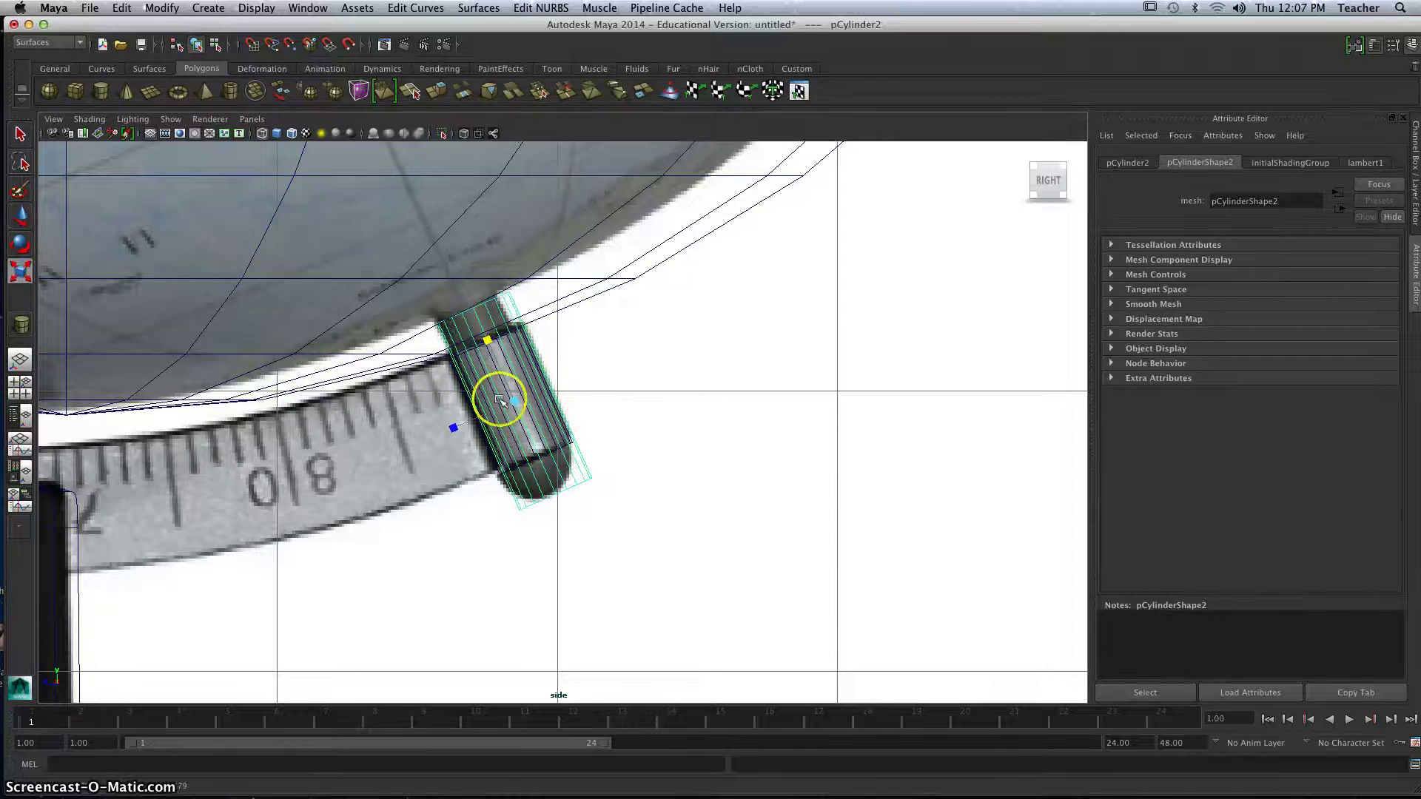
mouse_move(510, 402)
mouse_down()
mouse_move(495, 413)
mouse_move(503, 386)
mouse_up()
click(20, 217)
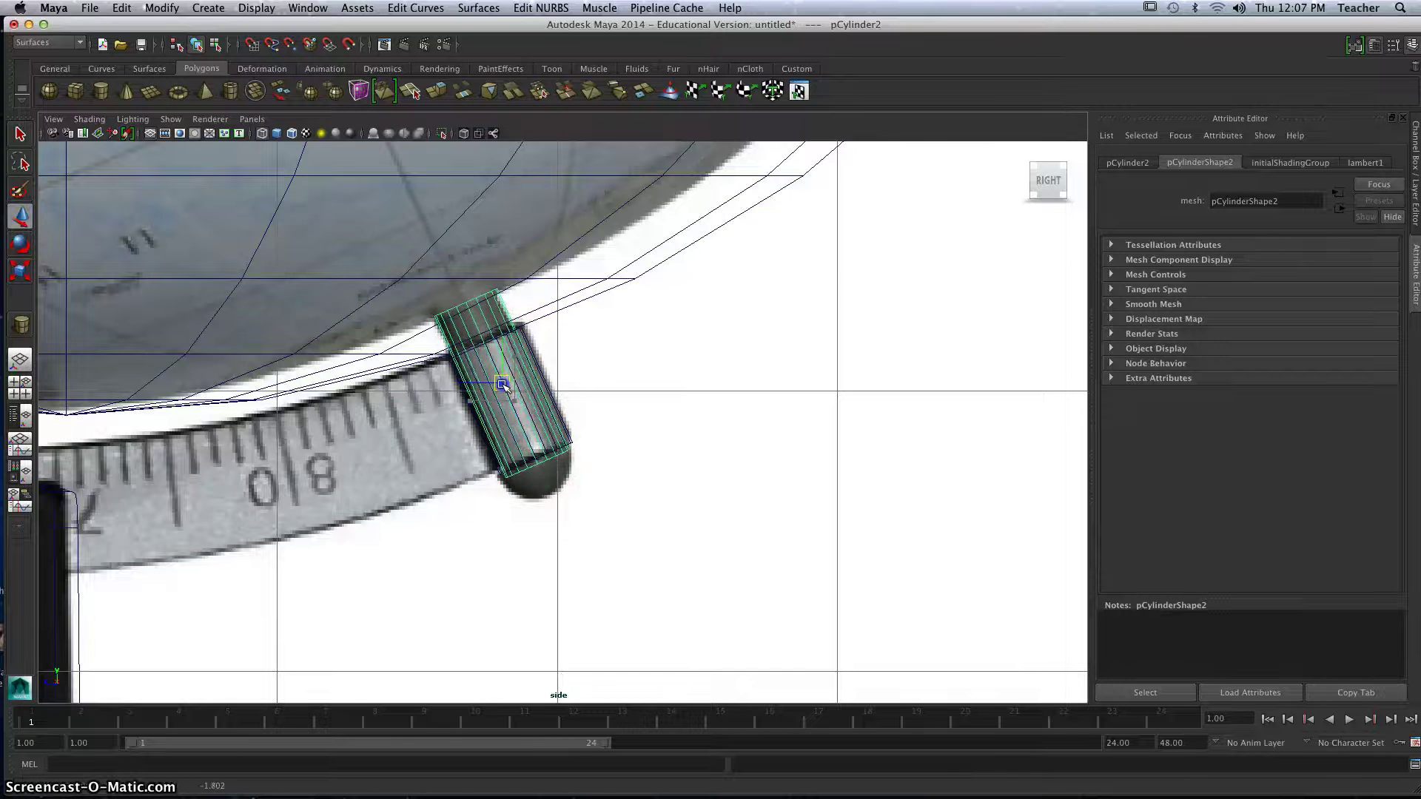
drag(501, 385, 500, 384)
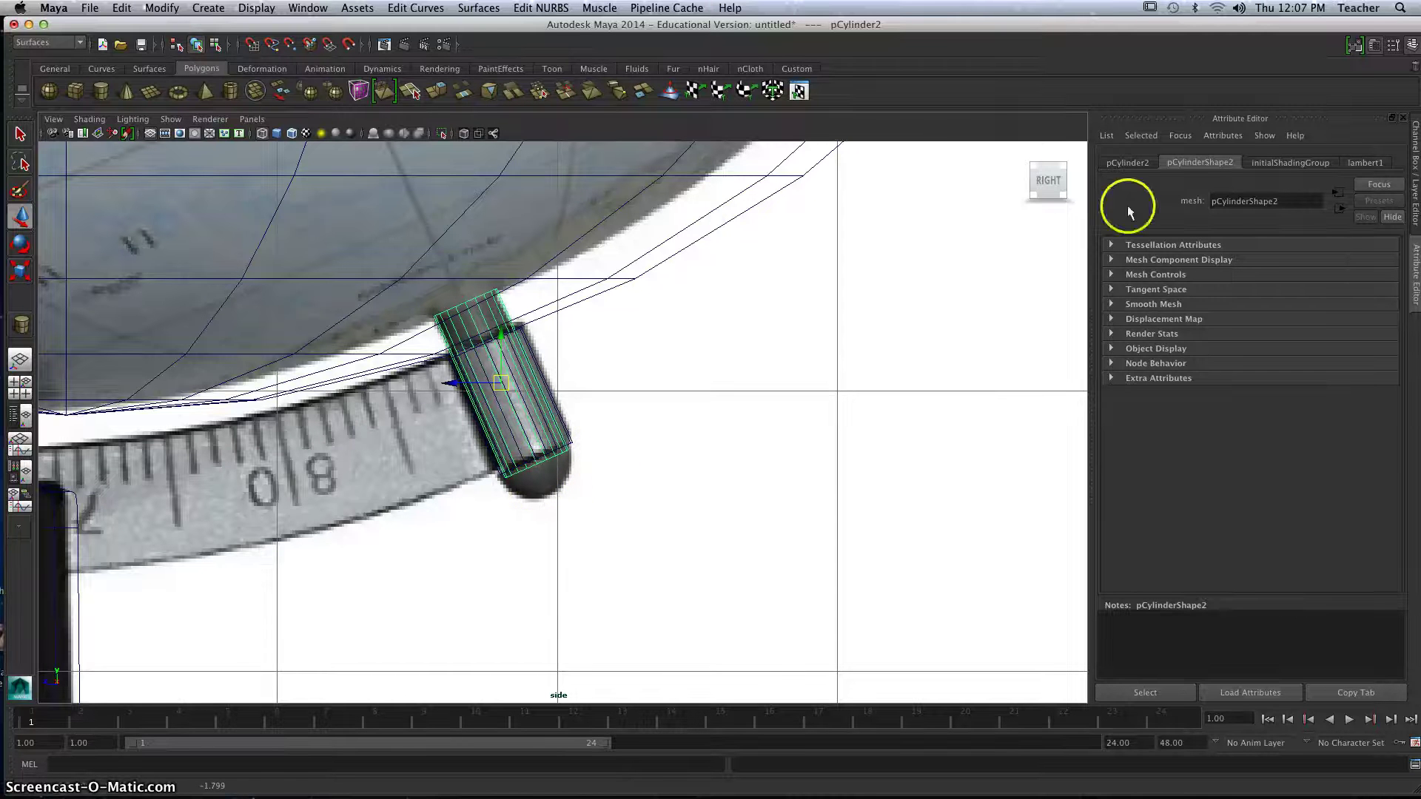
- Look through the duplicate cylinder's shape, shading and material attributes, ending on its transform attributes
click(1146, 160)
click(1297, 158)
click(1159, 163)
click(1140, 165)
click(1202, 163)
click(1259, 162)
click(1204, 162)
click(1146, 163)
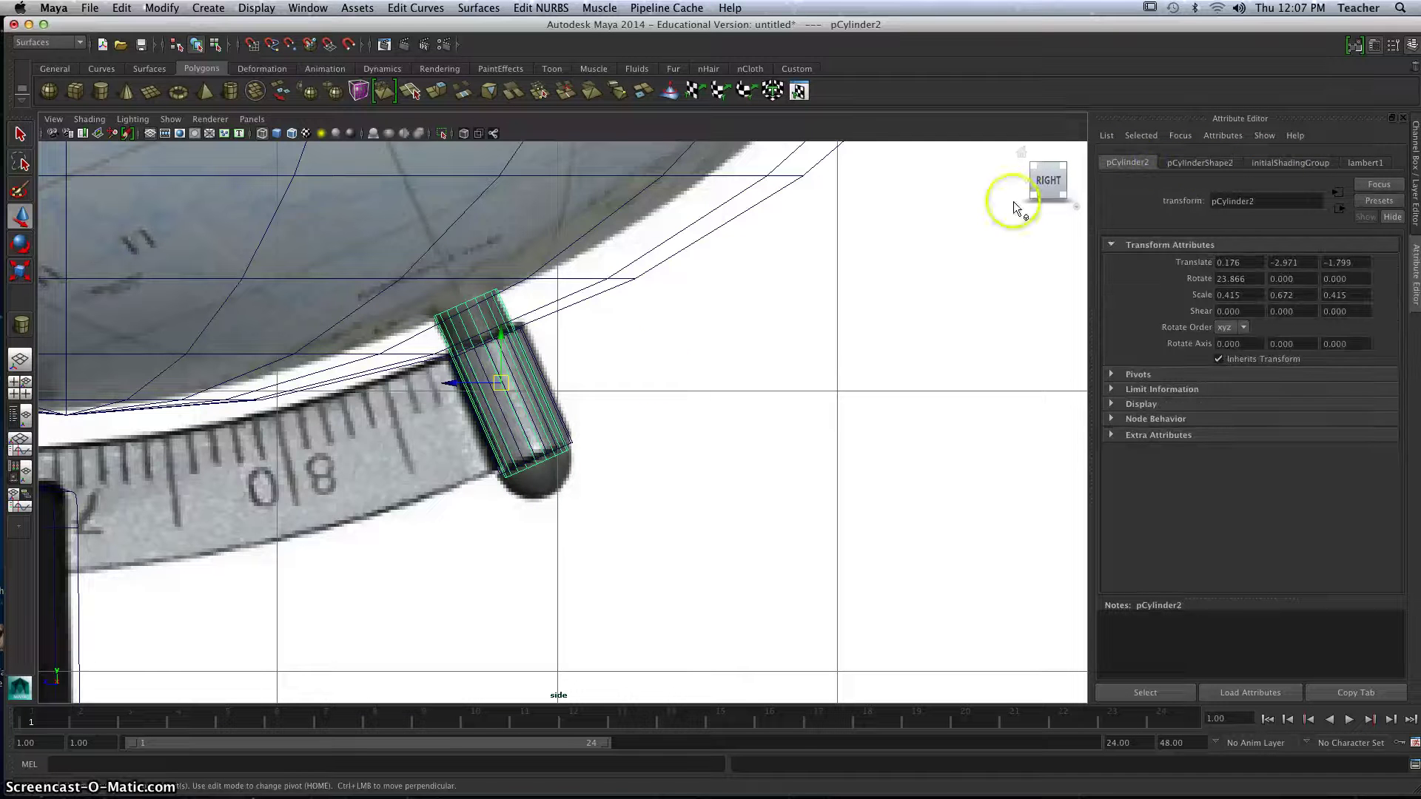
- Undo the duplicate pin cylinder's lengthening, slimming and shift, and reselect it over the pin's thick body
click(471, 321)
click(480, 318)
click(501, 333)
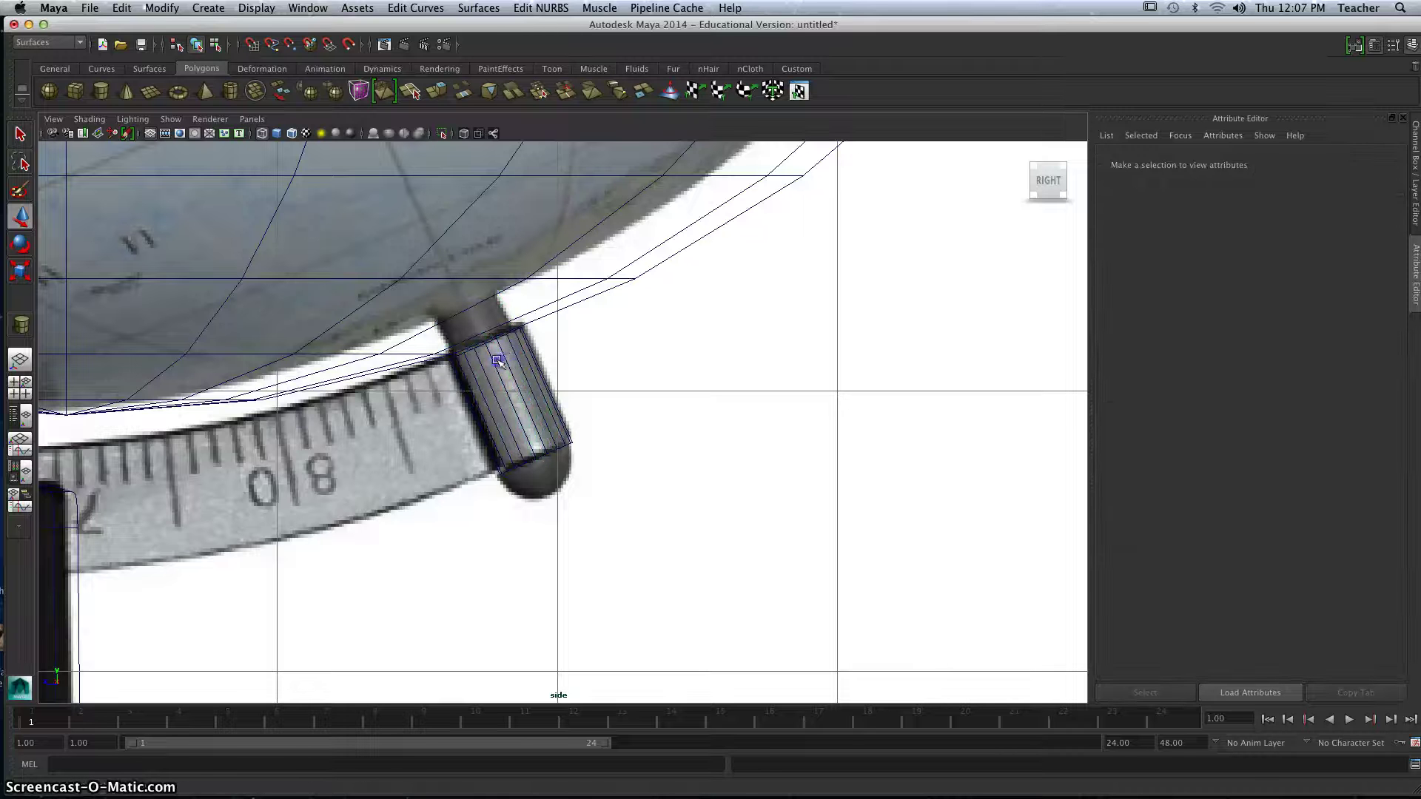
click(502, 361)
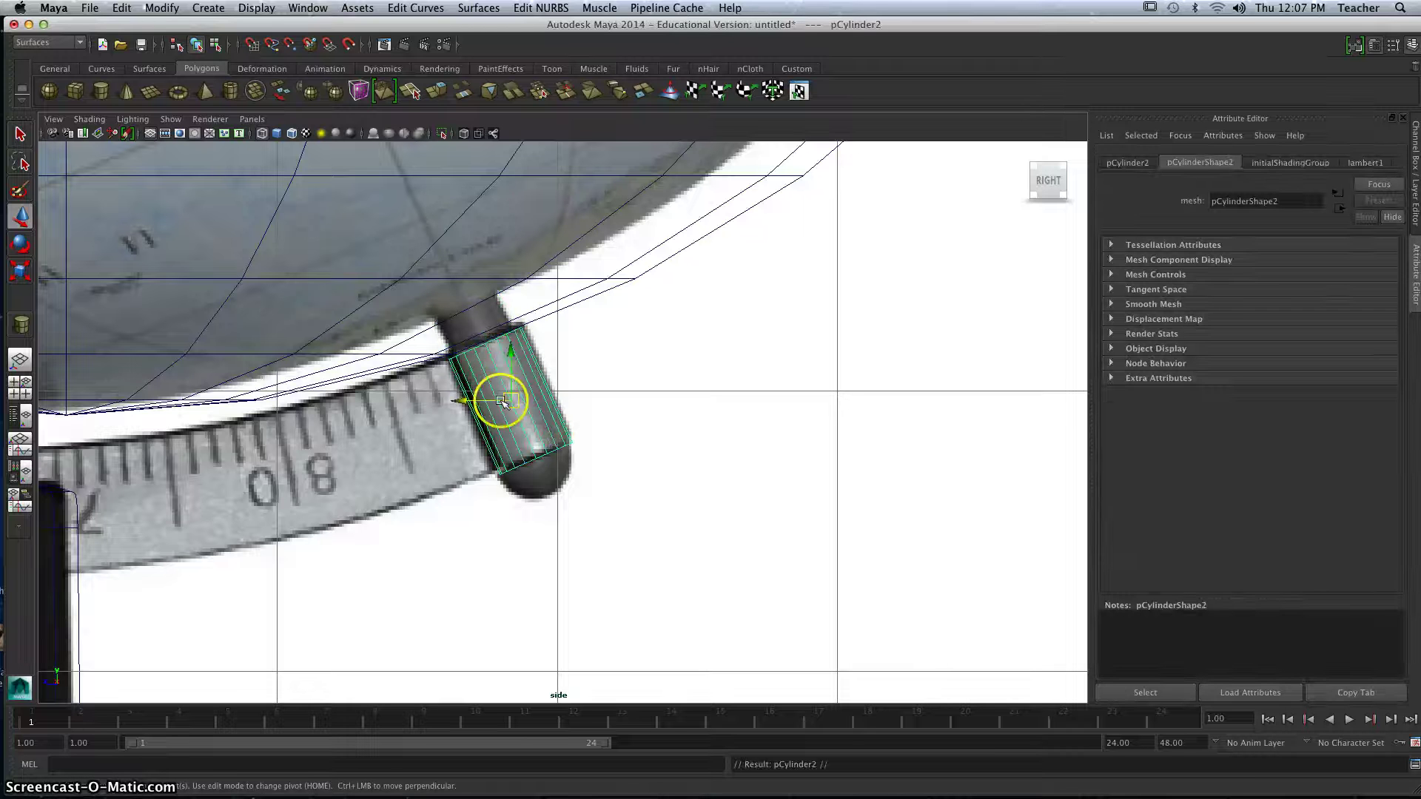
- Try moving the duplicate cylinder off the pin with its transform attributes open, and undo the move
drag(506, 401, 611, 368)
click(1128, 163)
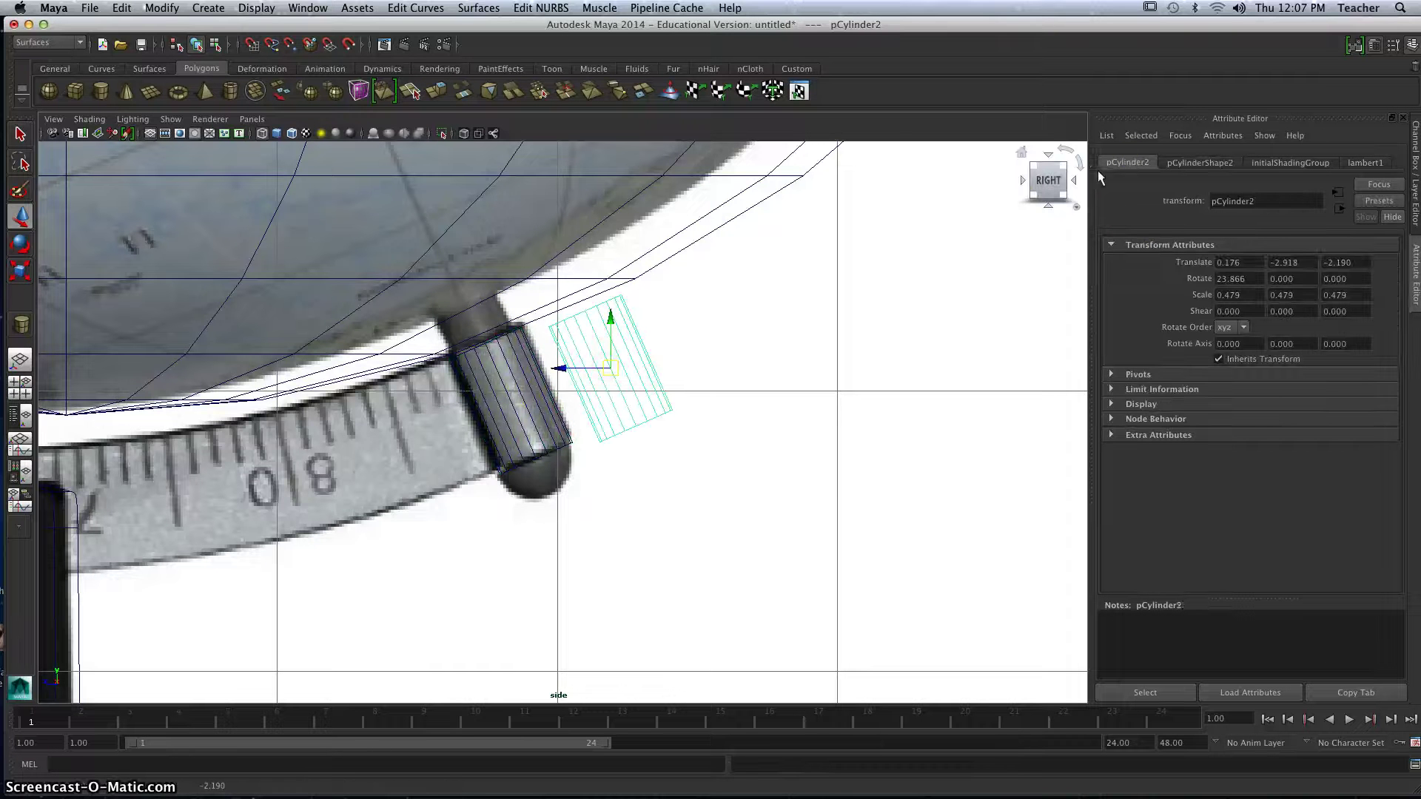
key(ctrl+z)
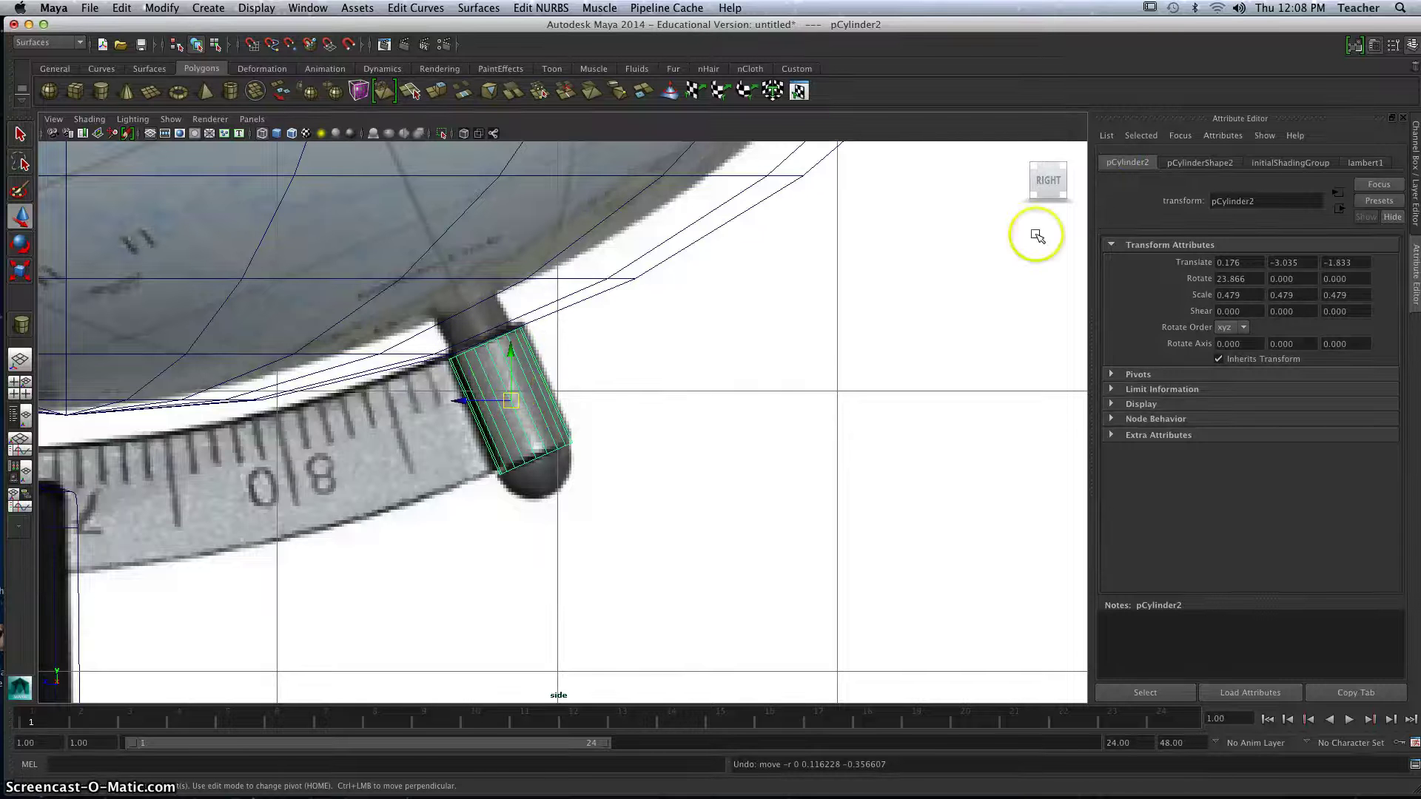
- Look through the duplicate cylinder's shape and shading attributes, and select the original pin cylinder for comparison
click(1187, 164)
click(1268, 163)
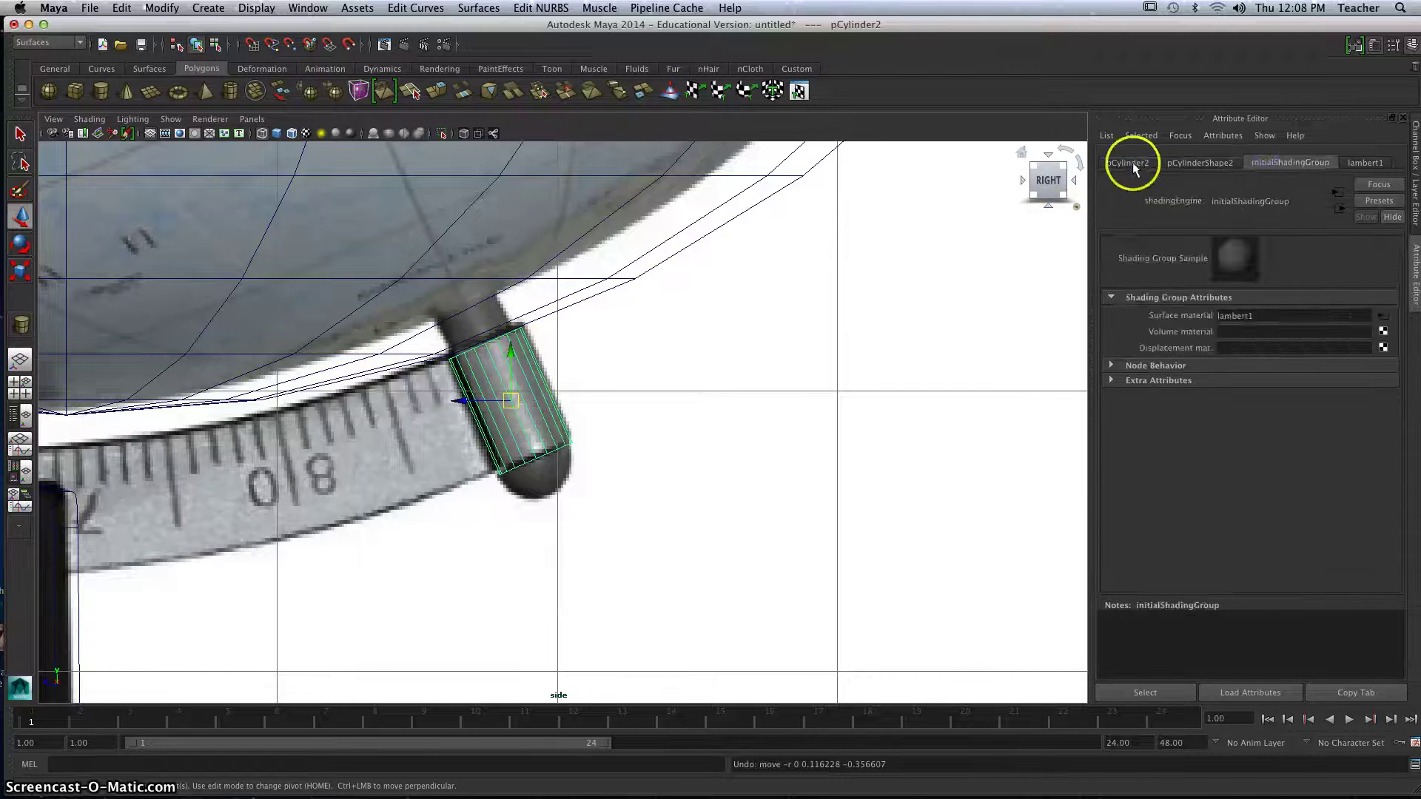
click(1129, 164)
click(1184, 162)
click(555, 378)
- Create a new polygon cylinder with a radius of about 0.167 and a height of about 0.615 in the perspective view
key(space)
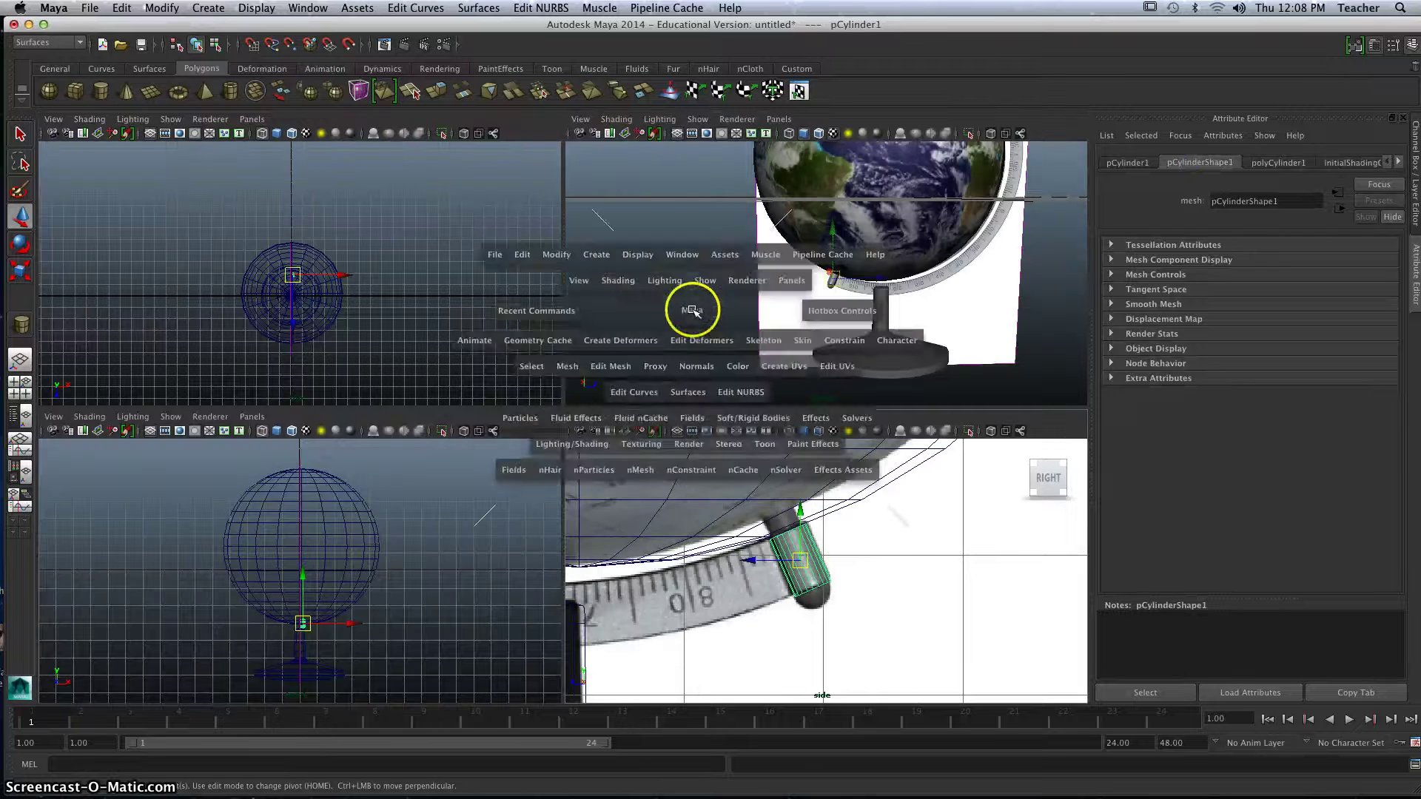
key(space)
alt+drag(625, 357, 149, 308)
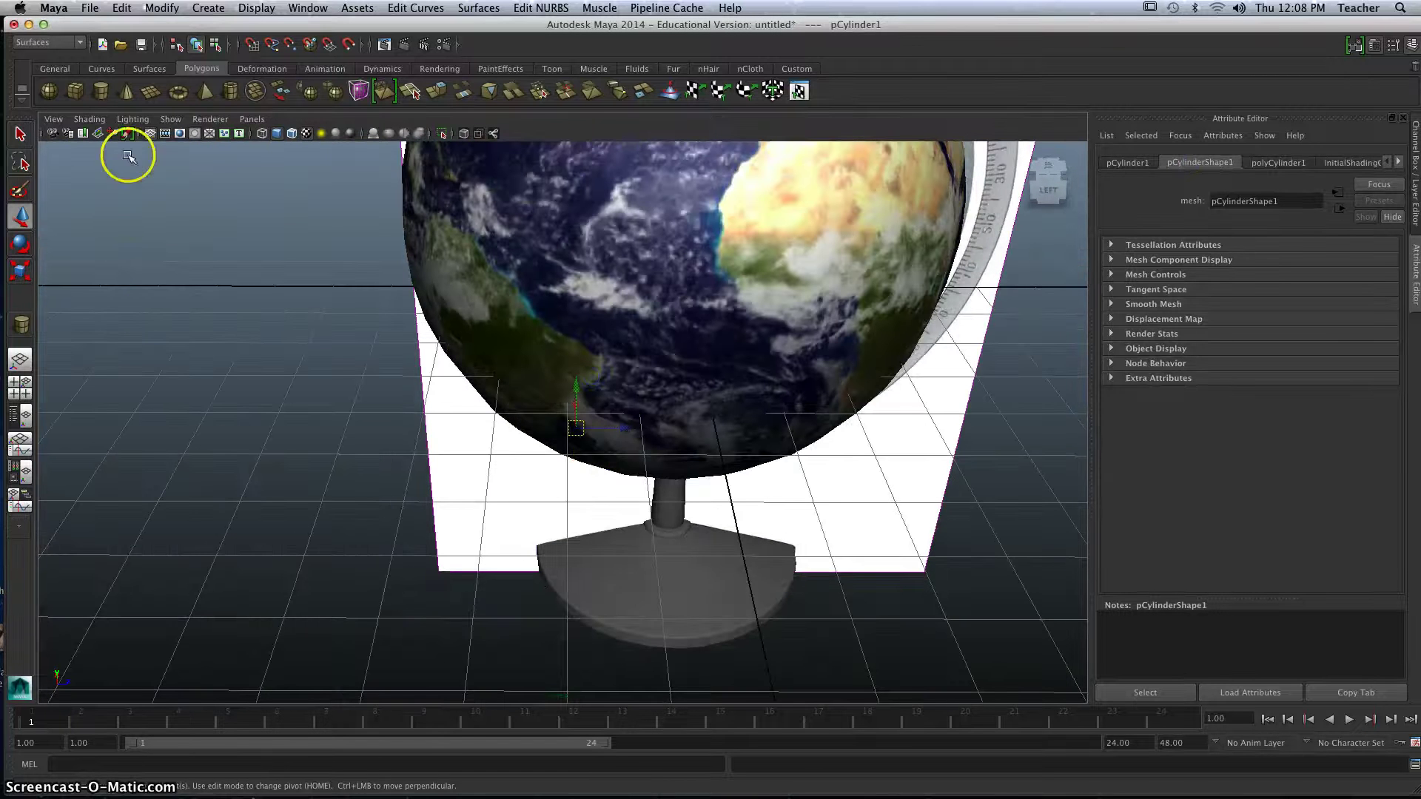
drag(295, 423, 297, 384)
- Move the new cylinder onto the globe's centre line in the top view and over the lower axis pin in the side view
key(w)
key(space)
key(space)
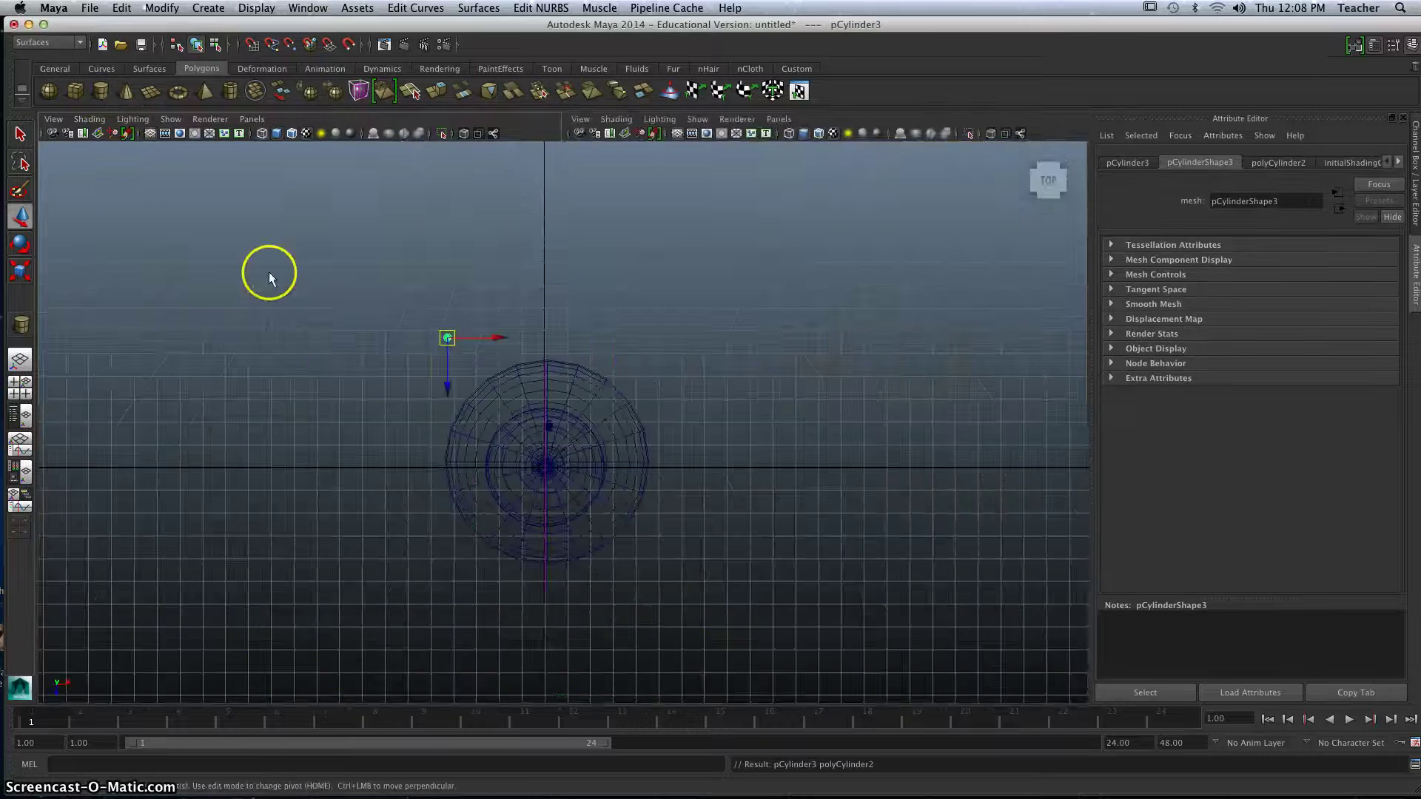
drag(444, 362, 454, 358)
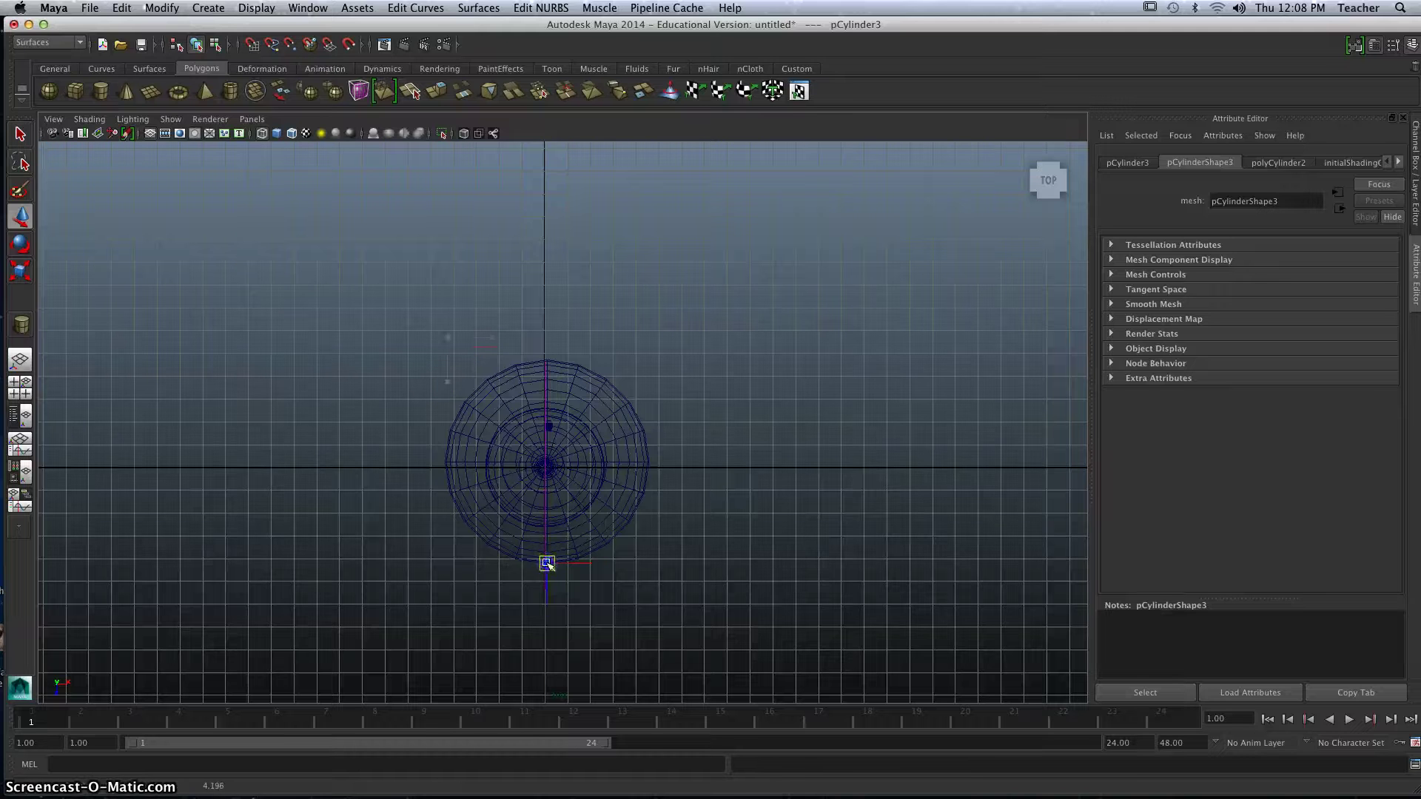
click(625, 518)
key(space)
key(space)
click(604, 388)
scroll(603, 388, down, 10)
drag(275, 262, 403, 339)
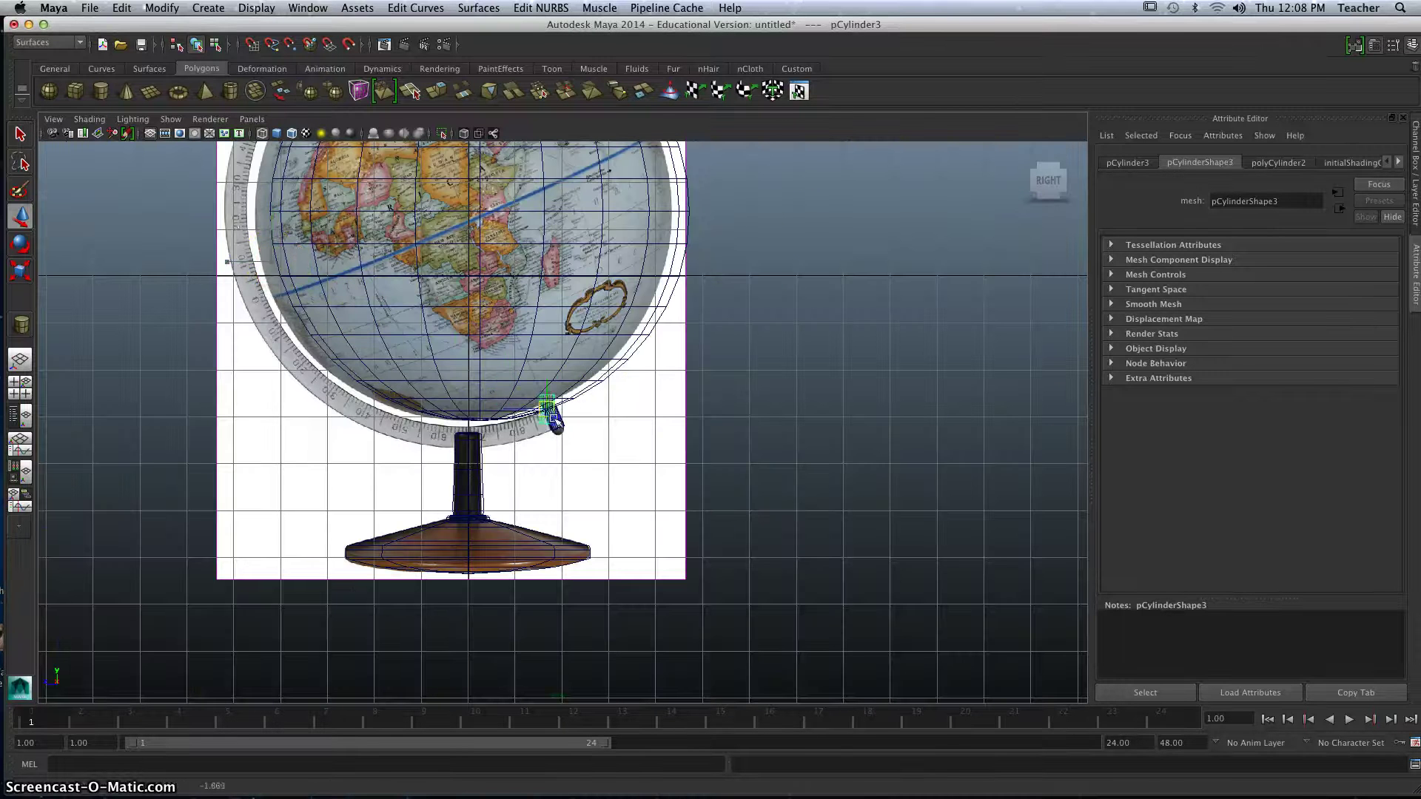
- Turn on Round Cap for the new cylinder and set its cap subdivisions to 5
key(space)
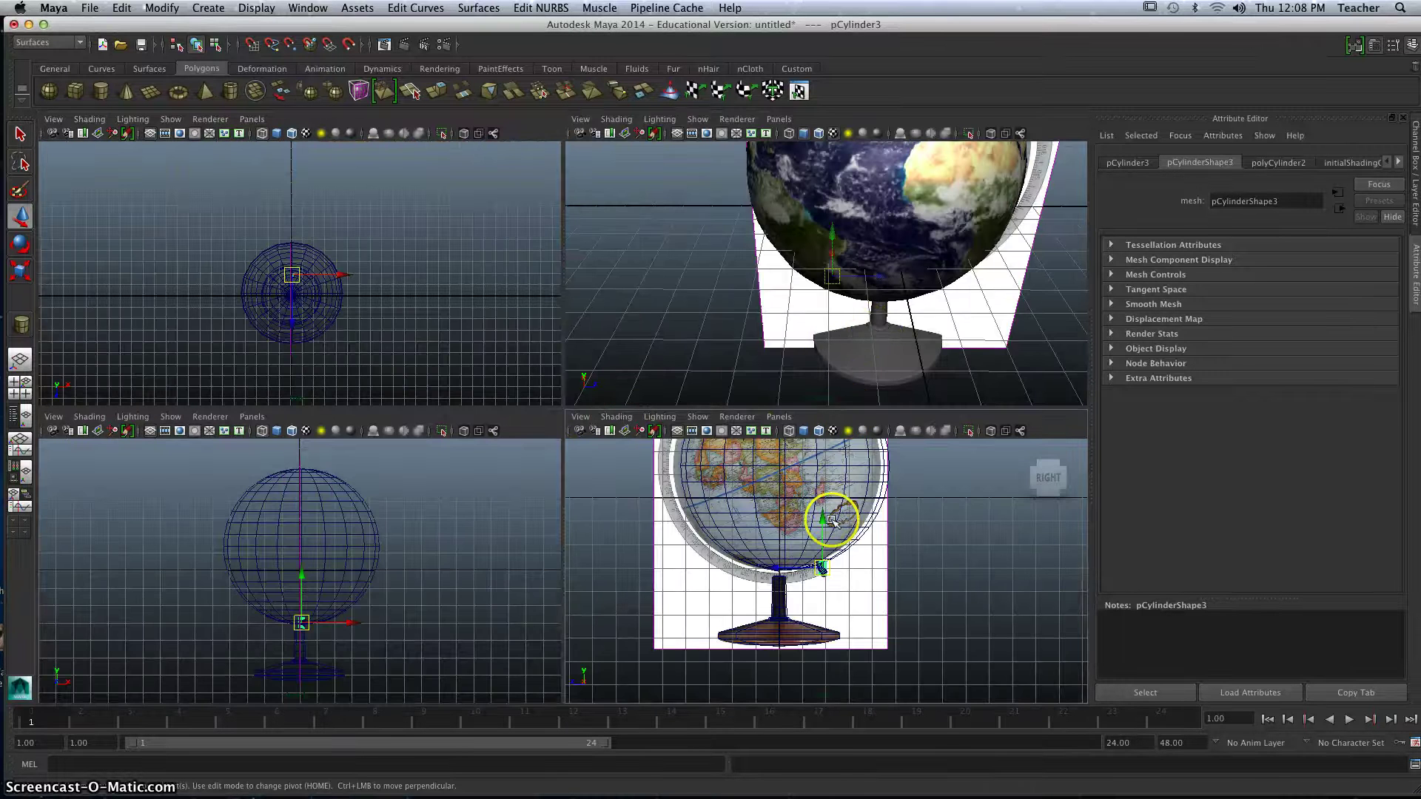
key(space)
alt+click(641, 498)
scroll(642, 498, up, 5)
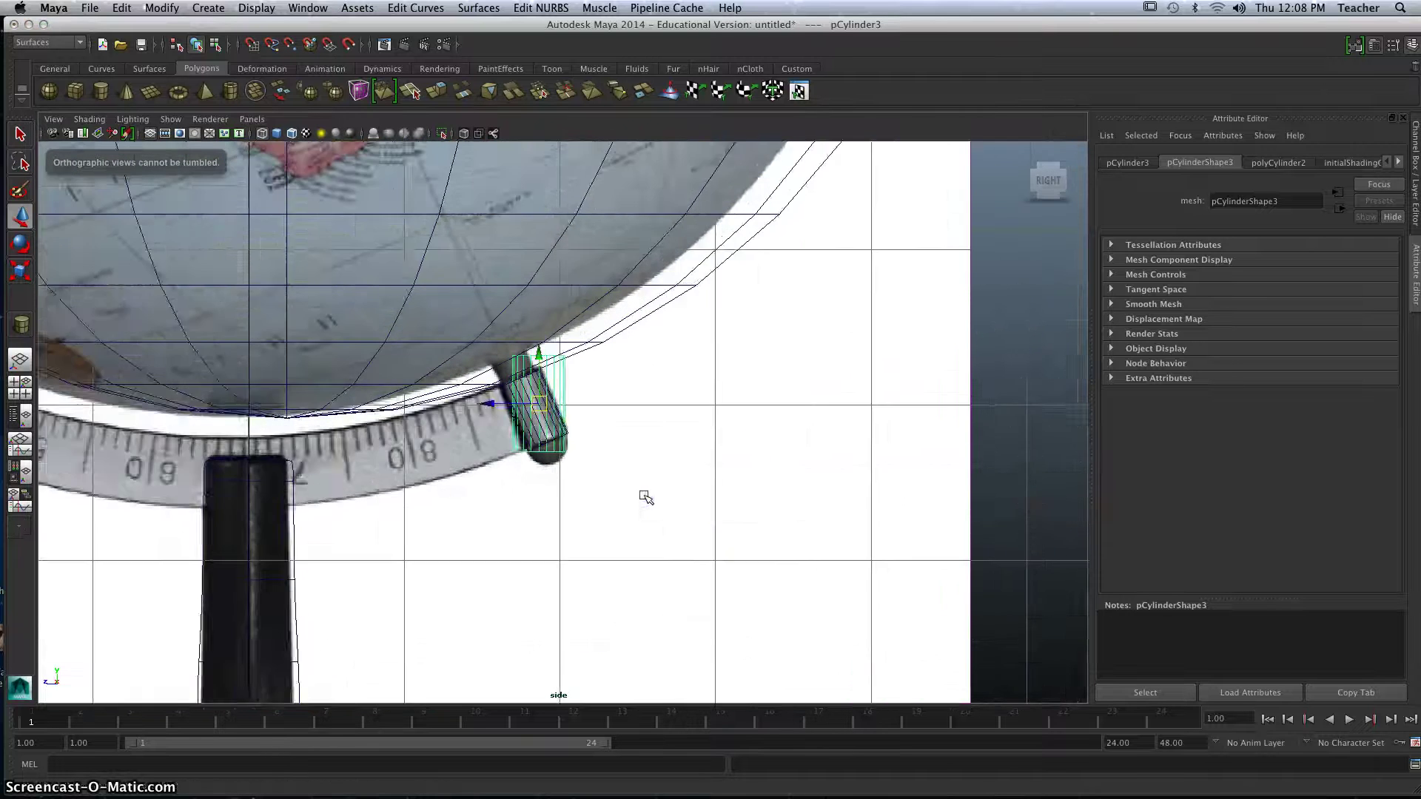
scroll(564, 459, up, 3)
click(20, 271)
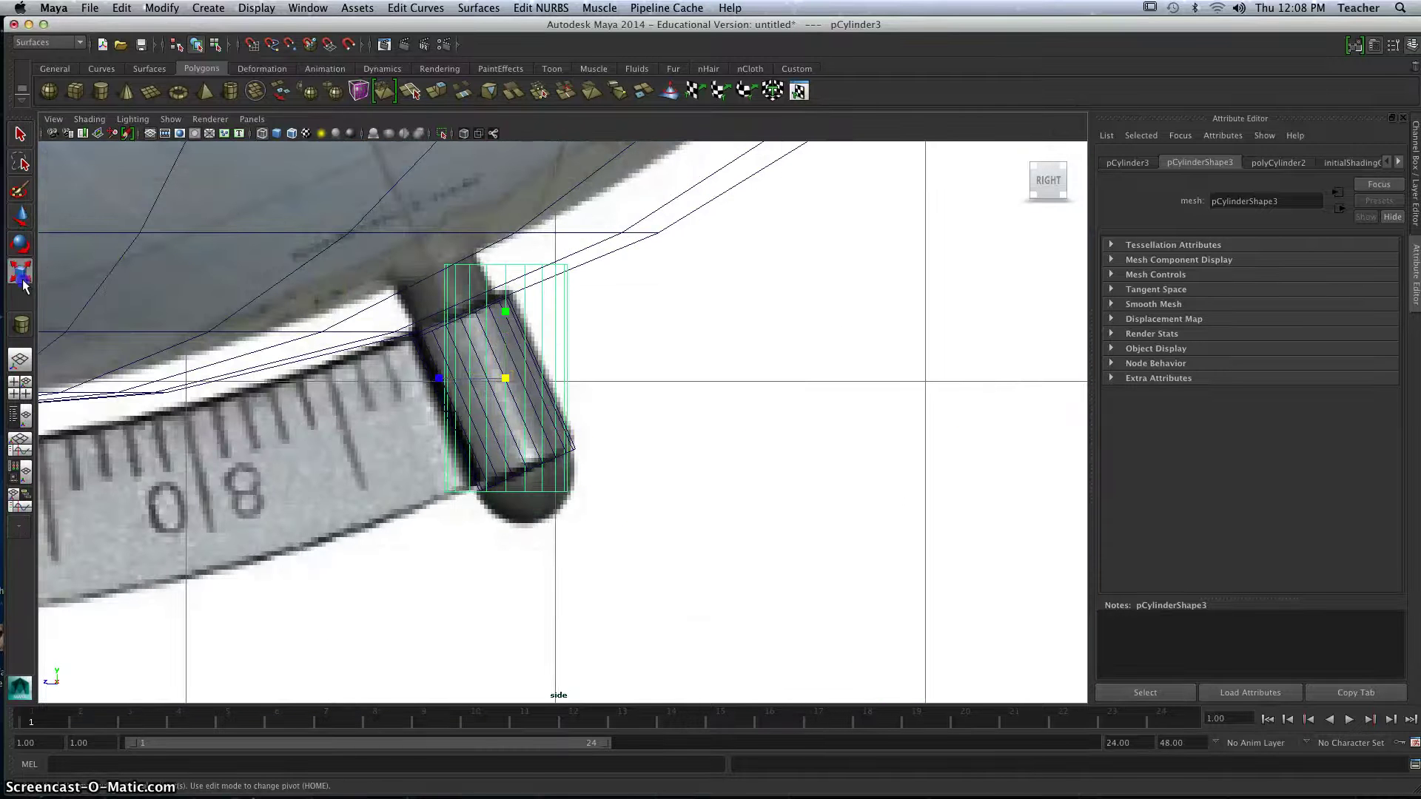
click(21, 243)
click(21, 215)
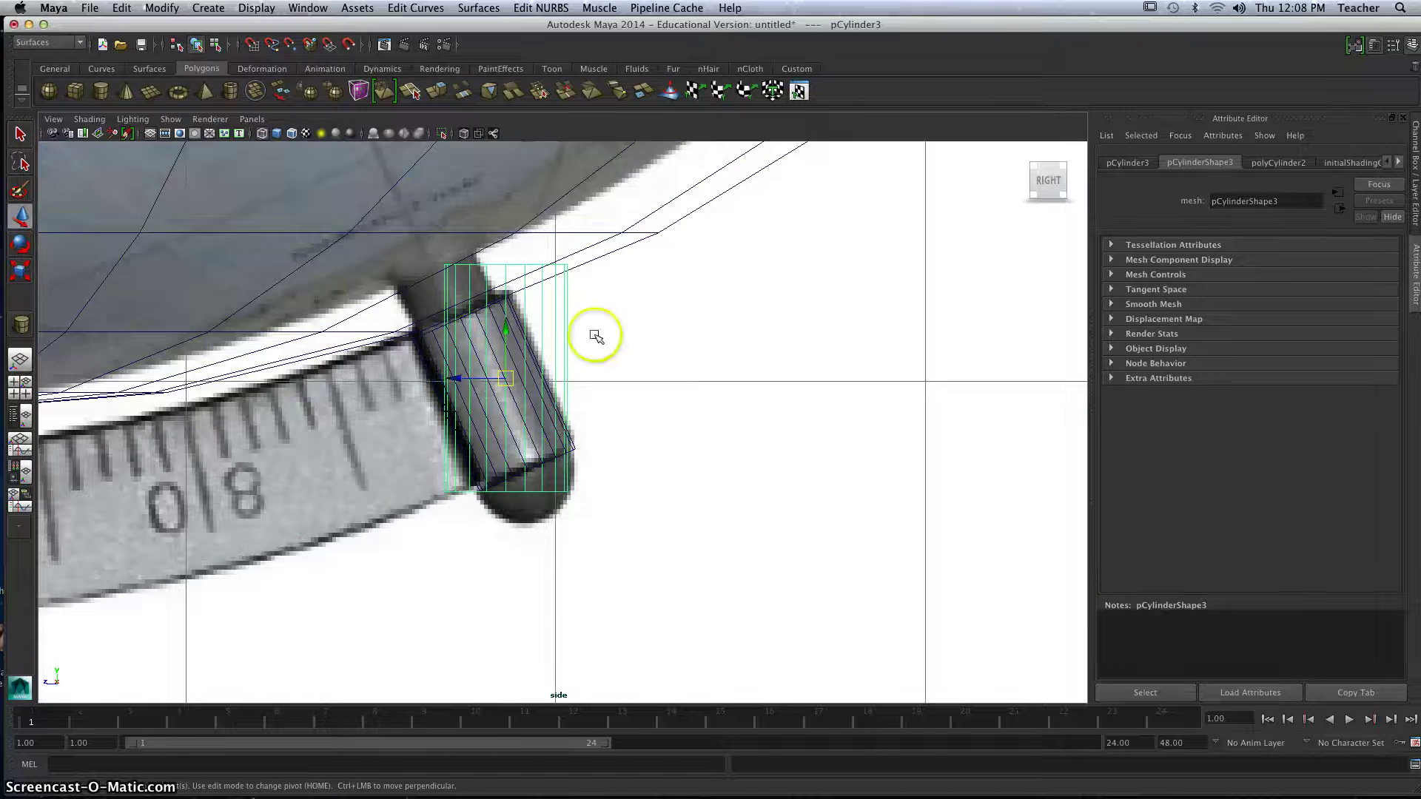
click(1274, 162)
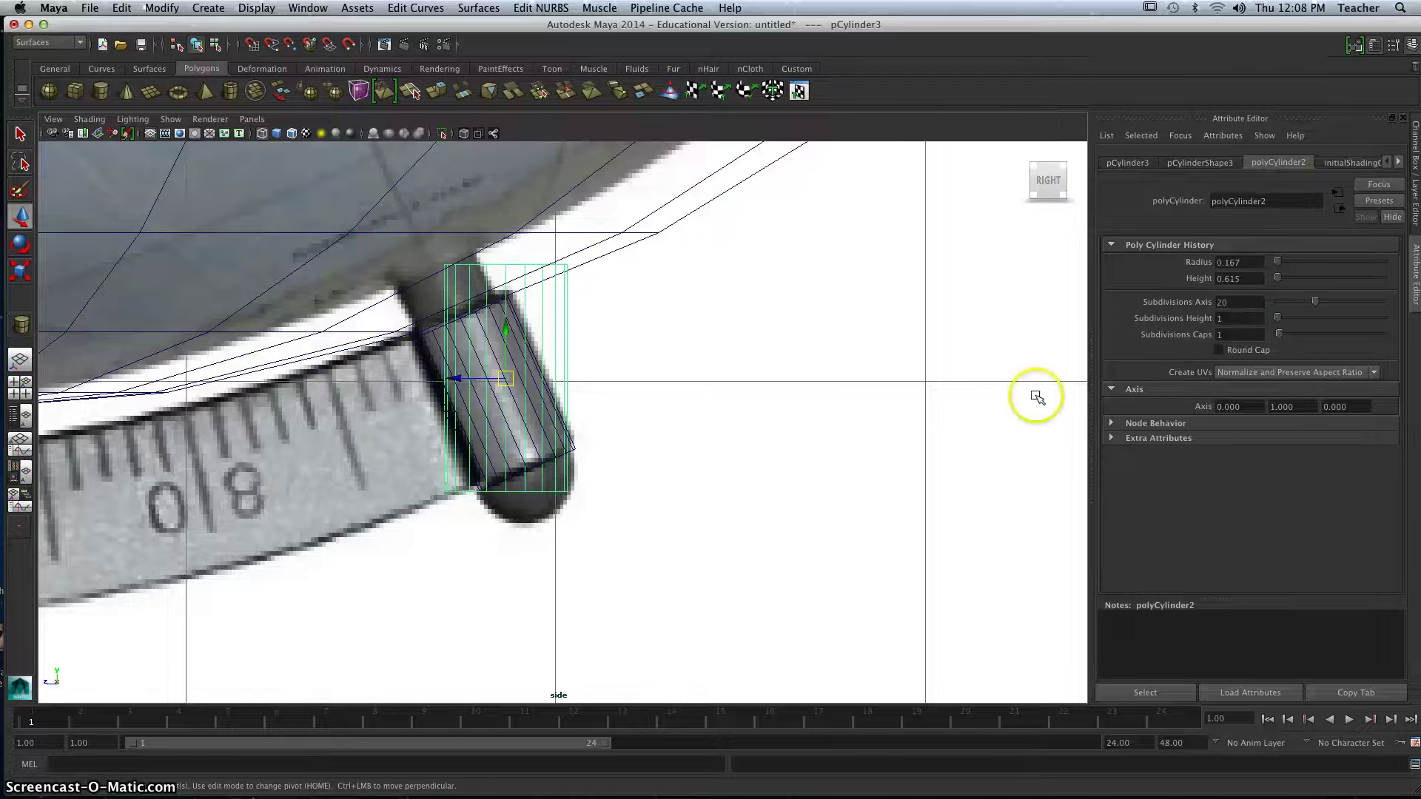
click(1219, 350)
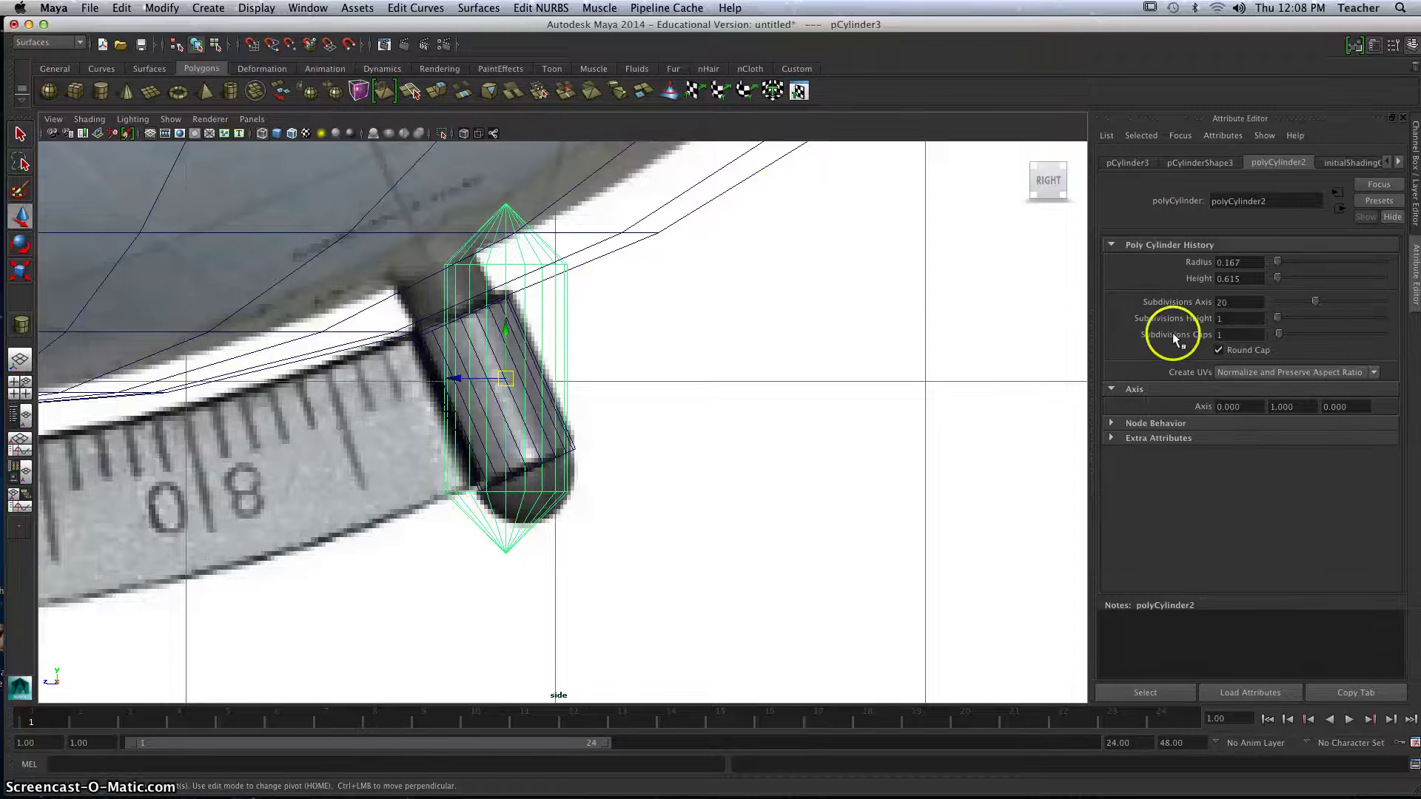
drag(1280, 337, 1288, 339)
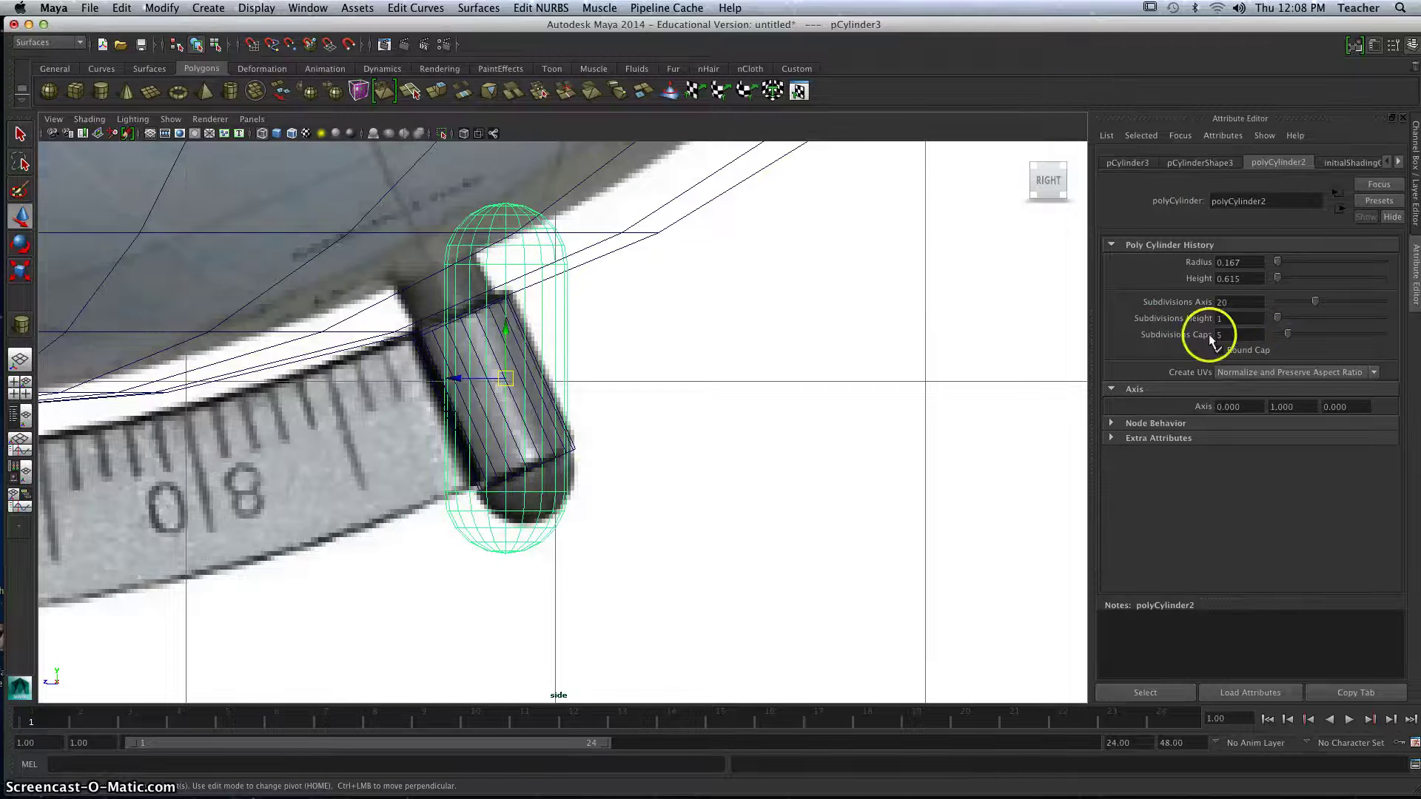
- Rotate the rounded cylinder to match the pin's tilt and shift it toward the pin in the reference image
click(21, 250)
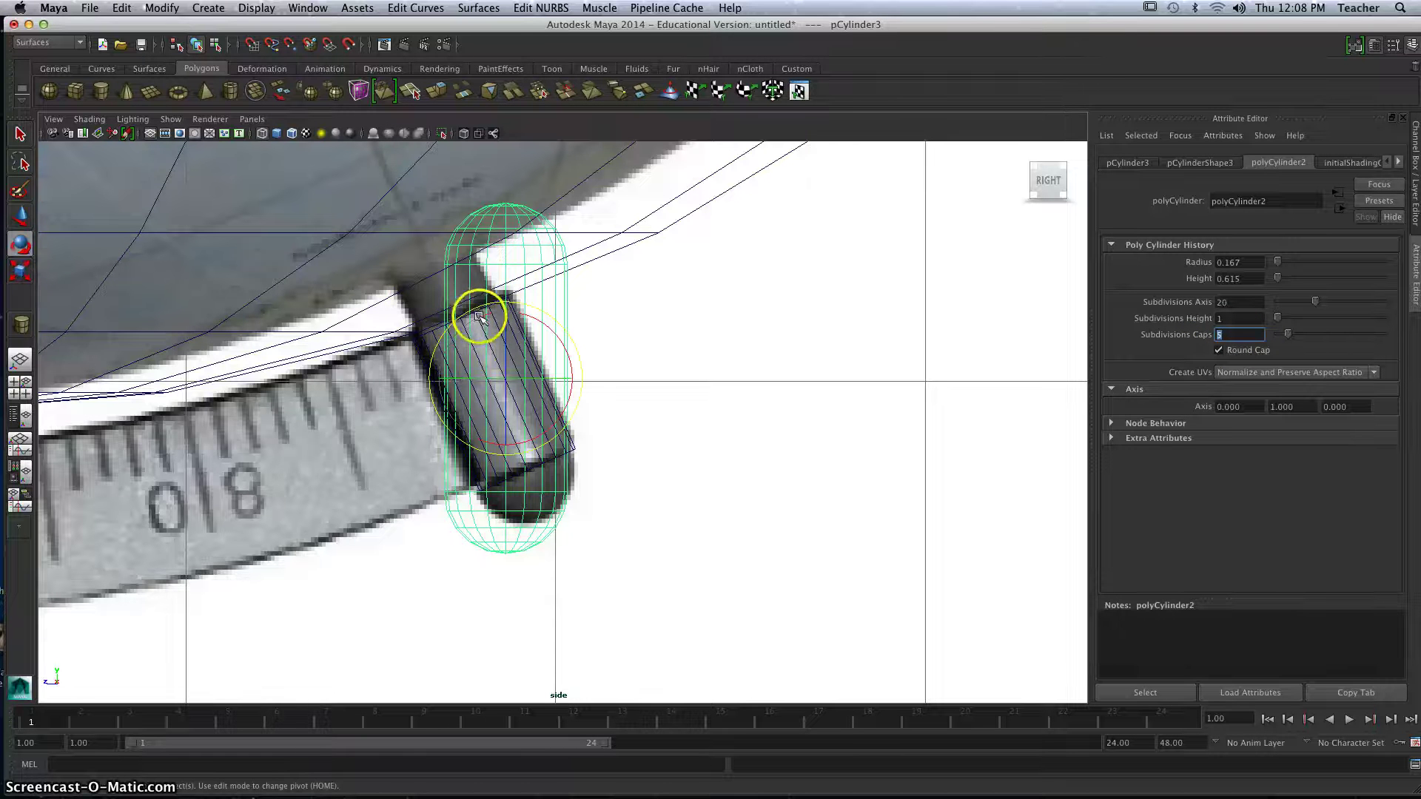
drag(541, 328, 522, 320)
click(21, 220)
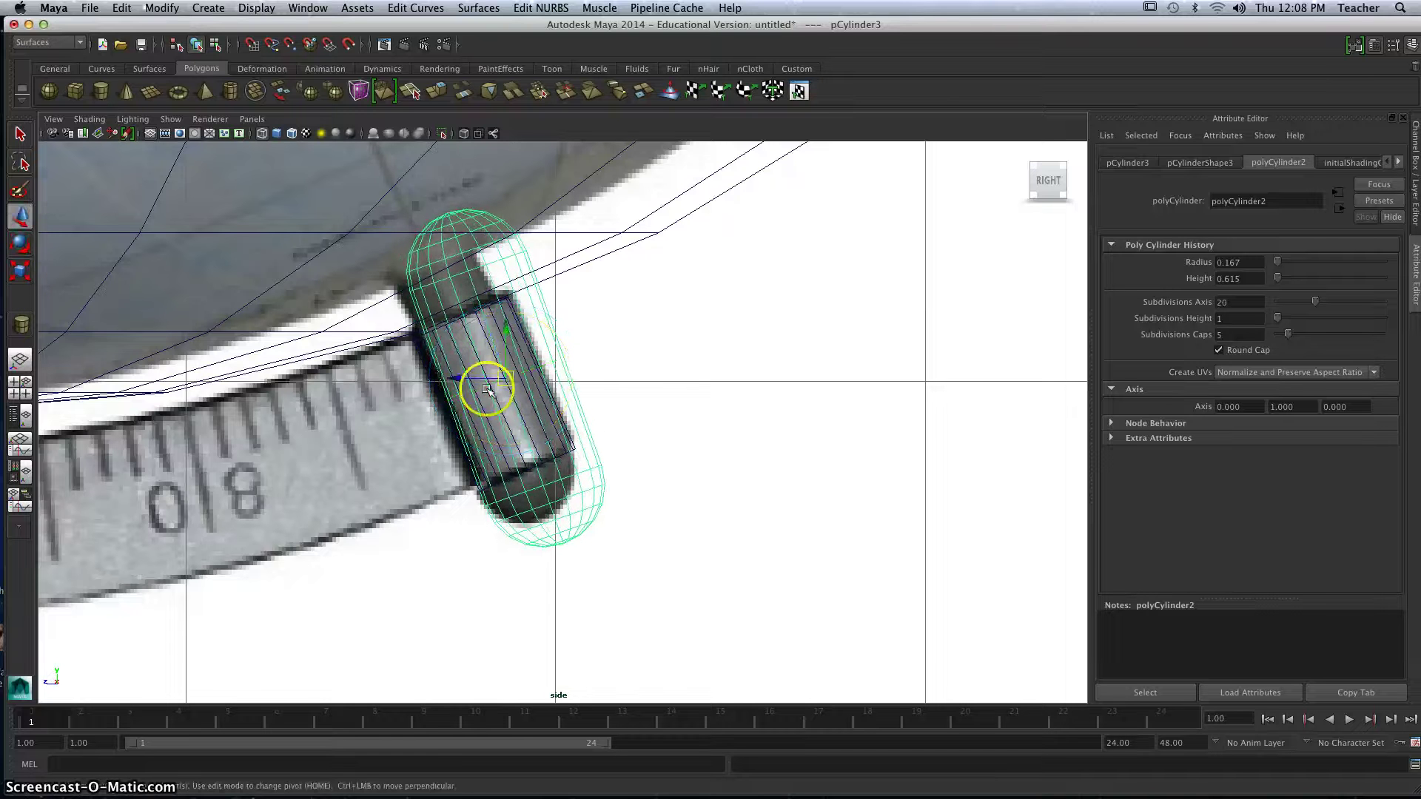
drag(502, 377, 462, 402)
- Scale the rounded cylinder down to about the pin's width and reposition it over the pin's body
click(21, 273)
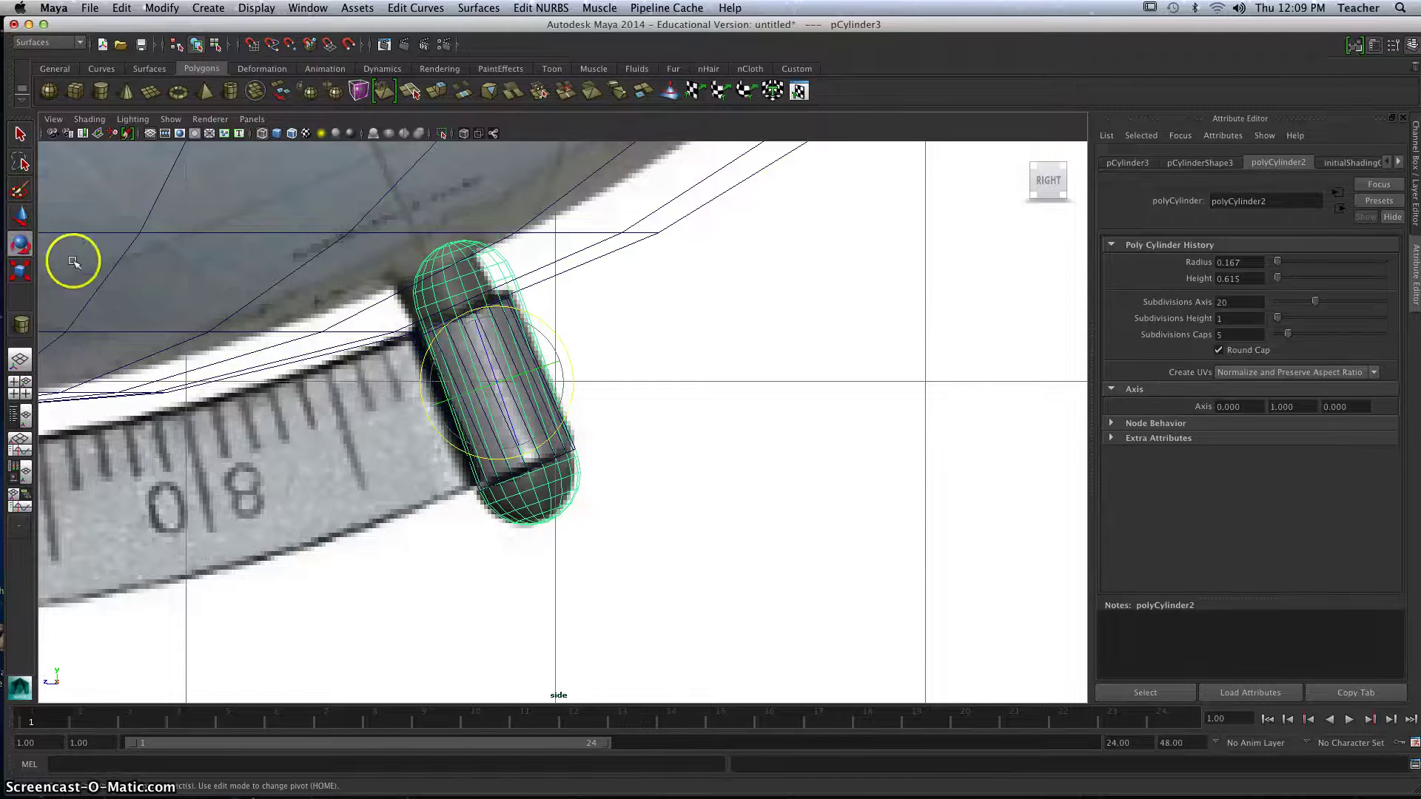
key(w)
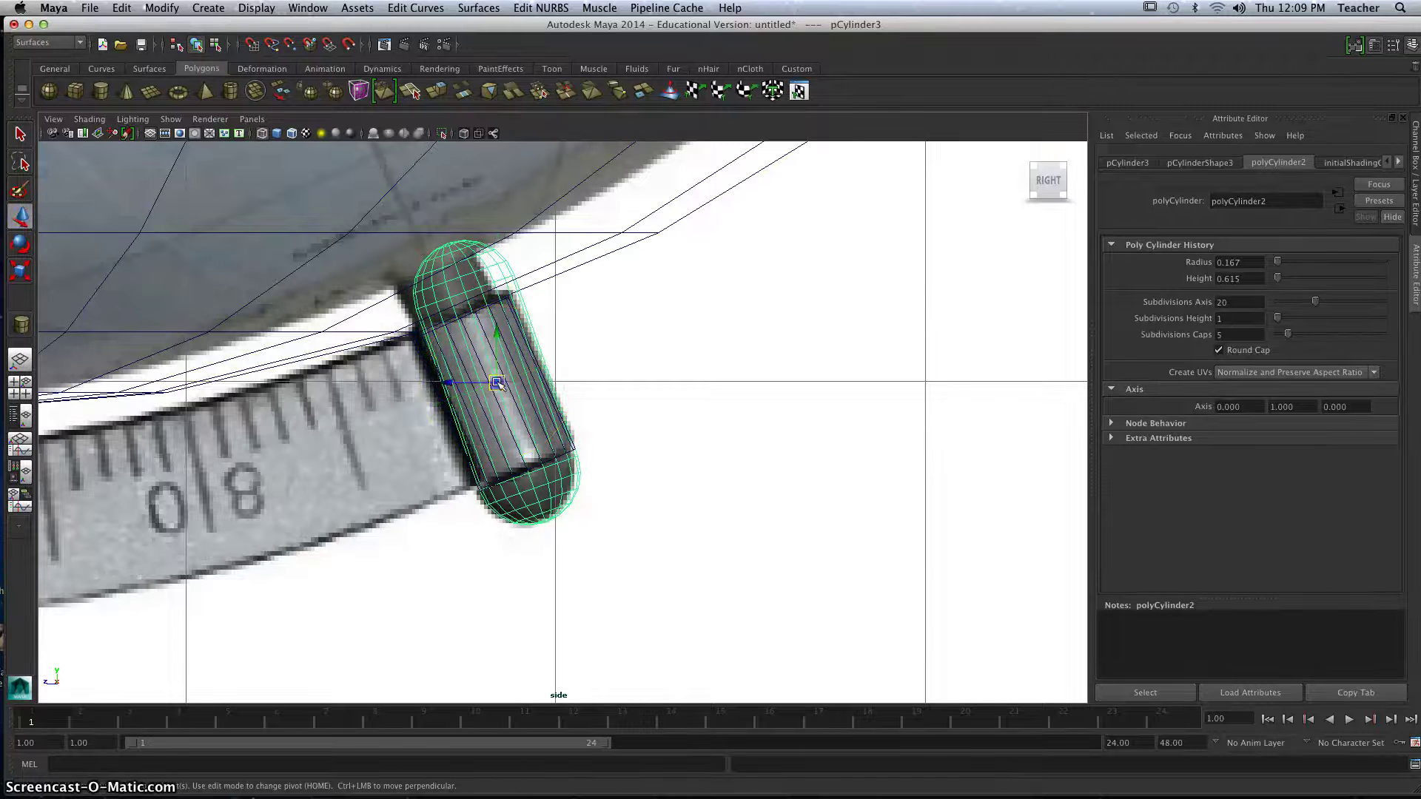
drag(498, 383, 445, 383)
click(15, 272)
click(16, 214)
click(506, 387)
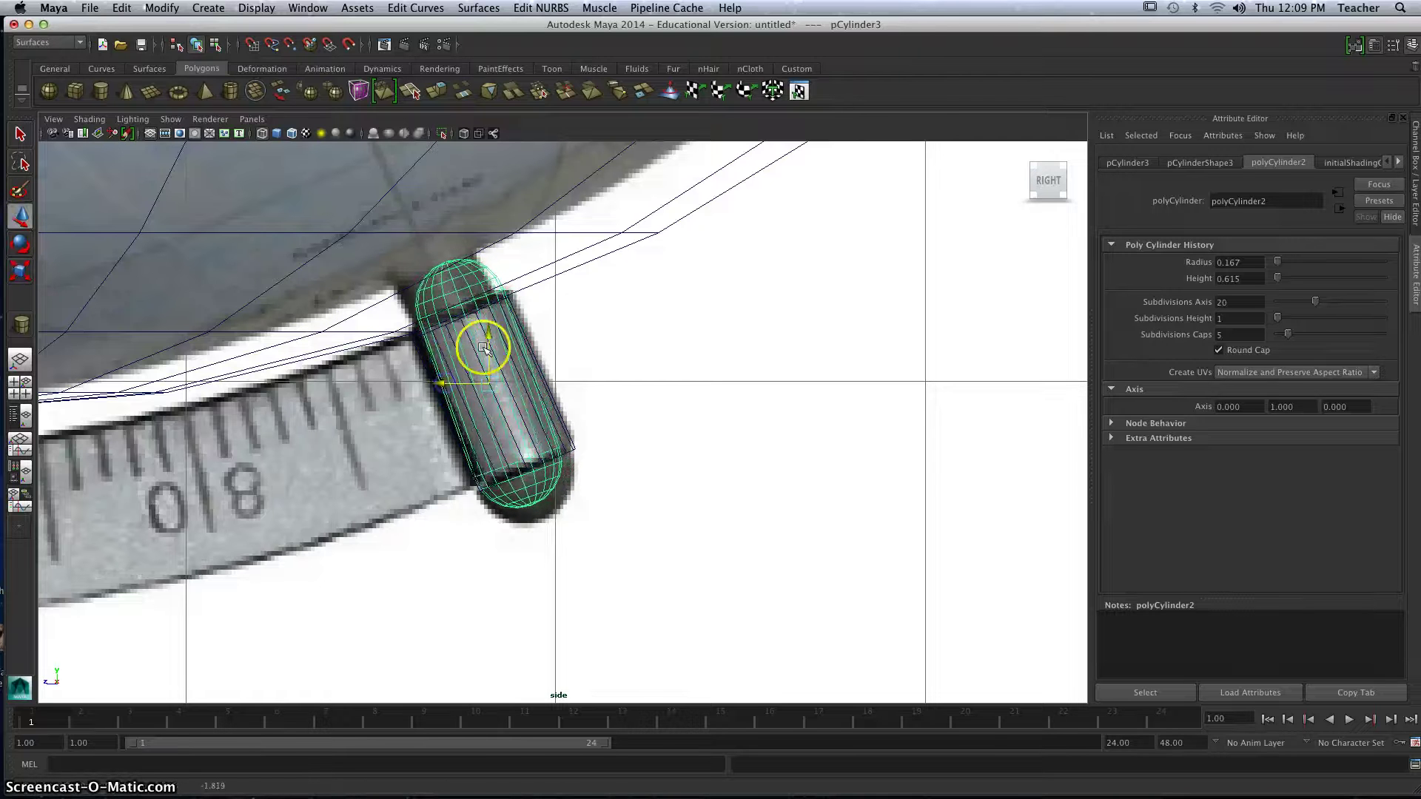
- Try a further small rotation of the rounded cylinder over the pin, and undo it
click(20, 243)
click(435, 291)
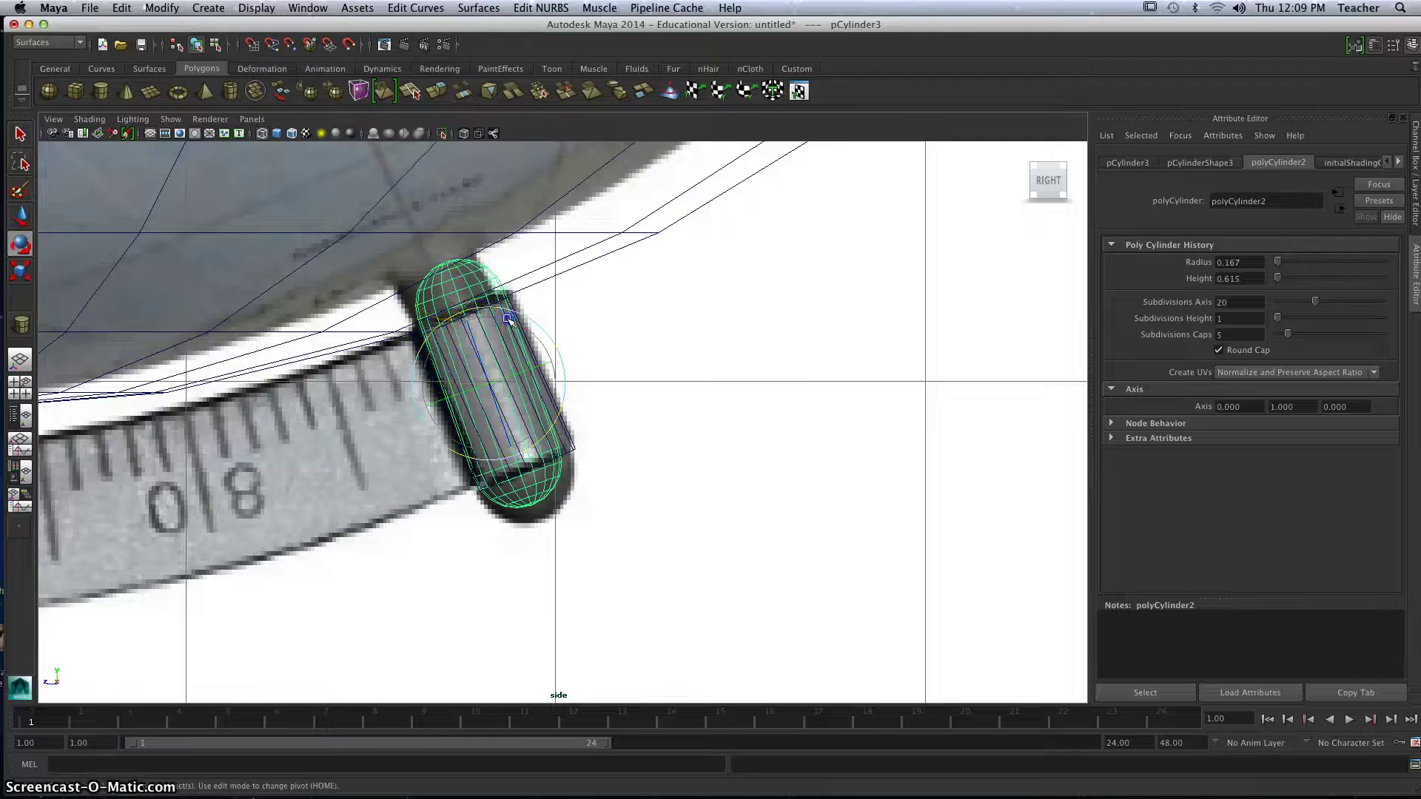
drag(506, 318, 458, 315)
key(super+z)
- Lengthen the rounded cylinder along its axis to cover the pin's rounded lower end, and deselect it
click(20, 271)
click(439, 327)
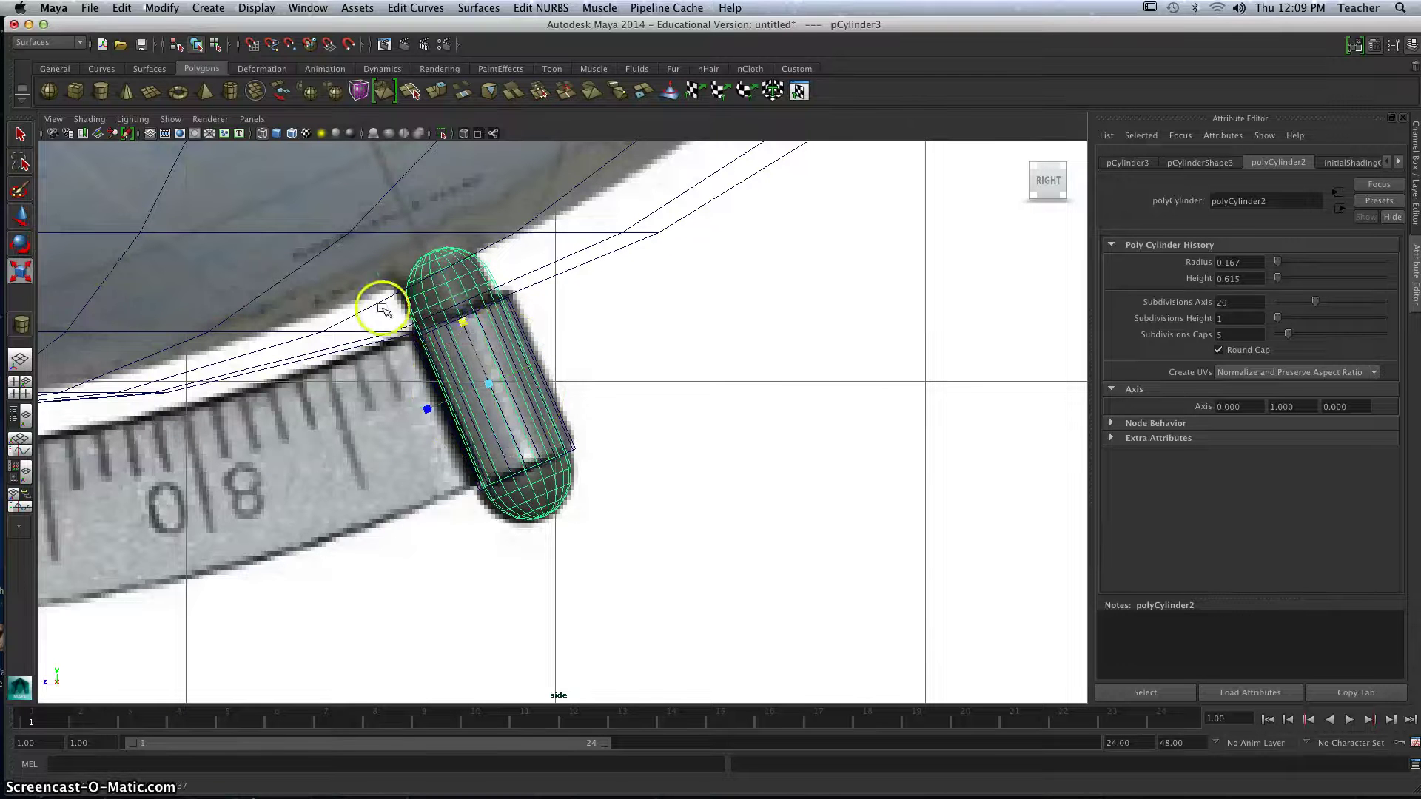
click(532, 390)
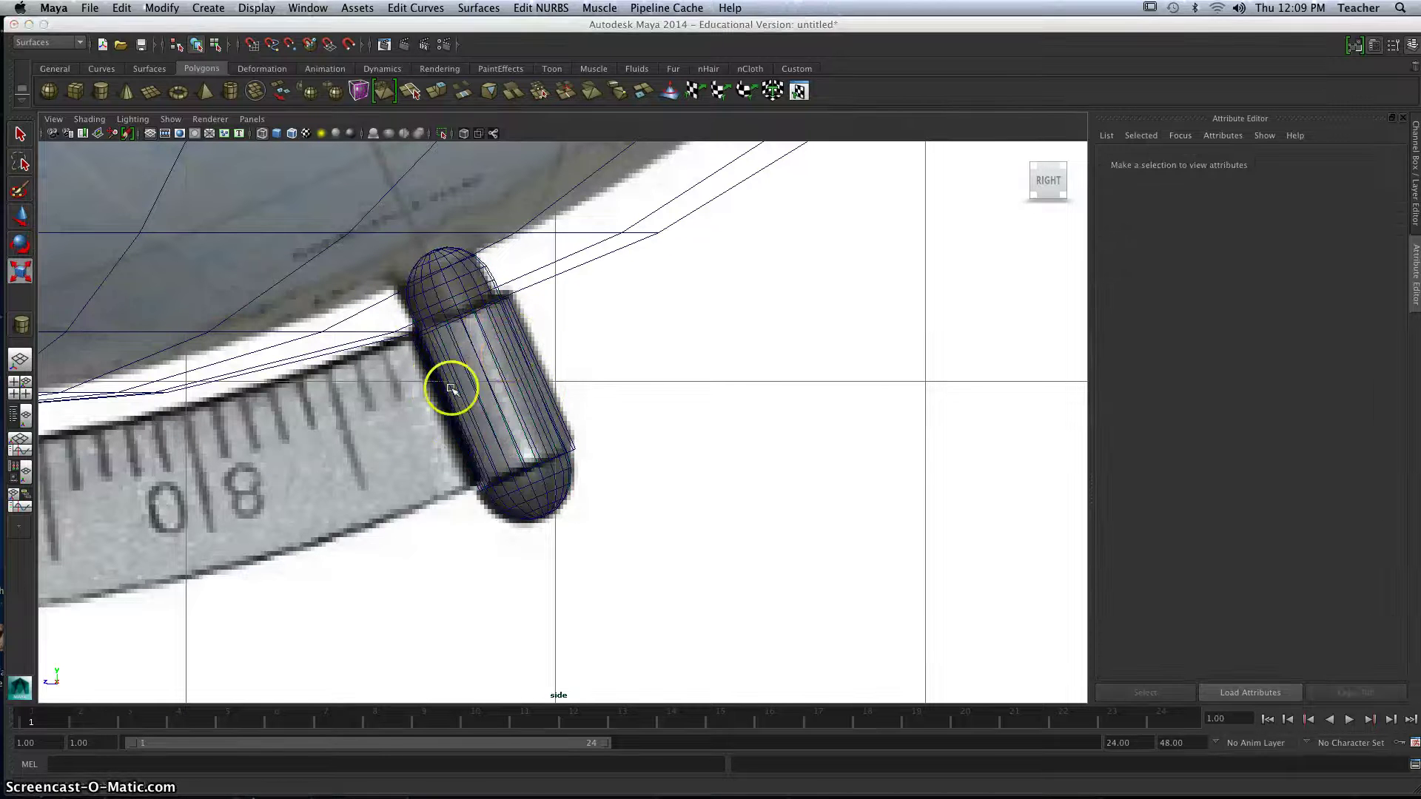
- Slide the original pin cylinder sideways off its overlapping duplicate in the perspective view
key(space)
key(space)
alt+drag(796, 382, 744, 340)
alt+drag(641, 429, 607, 489)
scroll(611, 452, up, 5)
click(588, 442)
scroll(592, 491, up, 8)
click(530, 501)
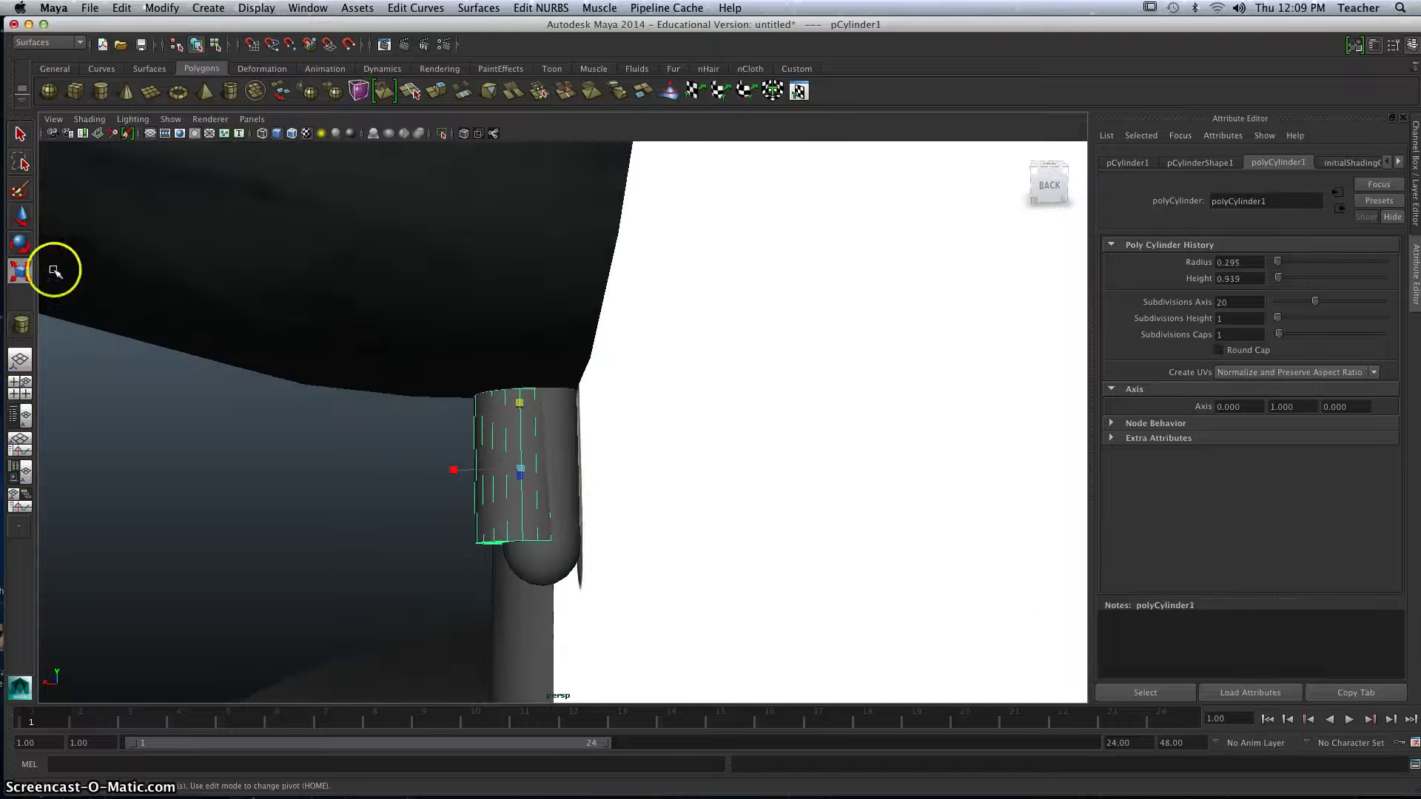
click(21, 216)
drag(474, 484, 375, 481)
- Delete the pin cylinder that was moved aside, leaving only its duplicate
click(521, 466)
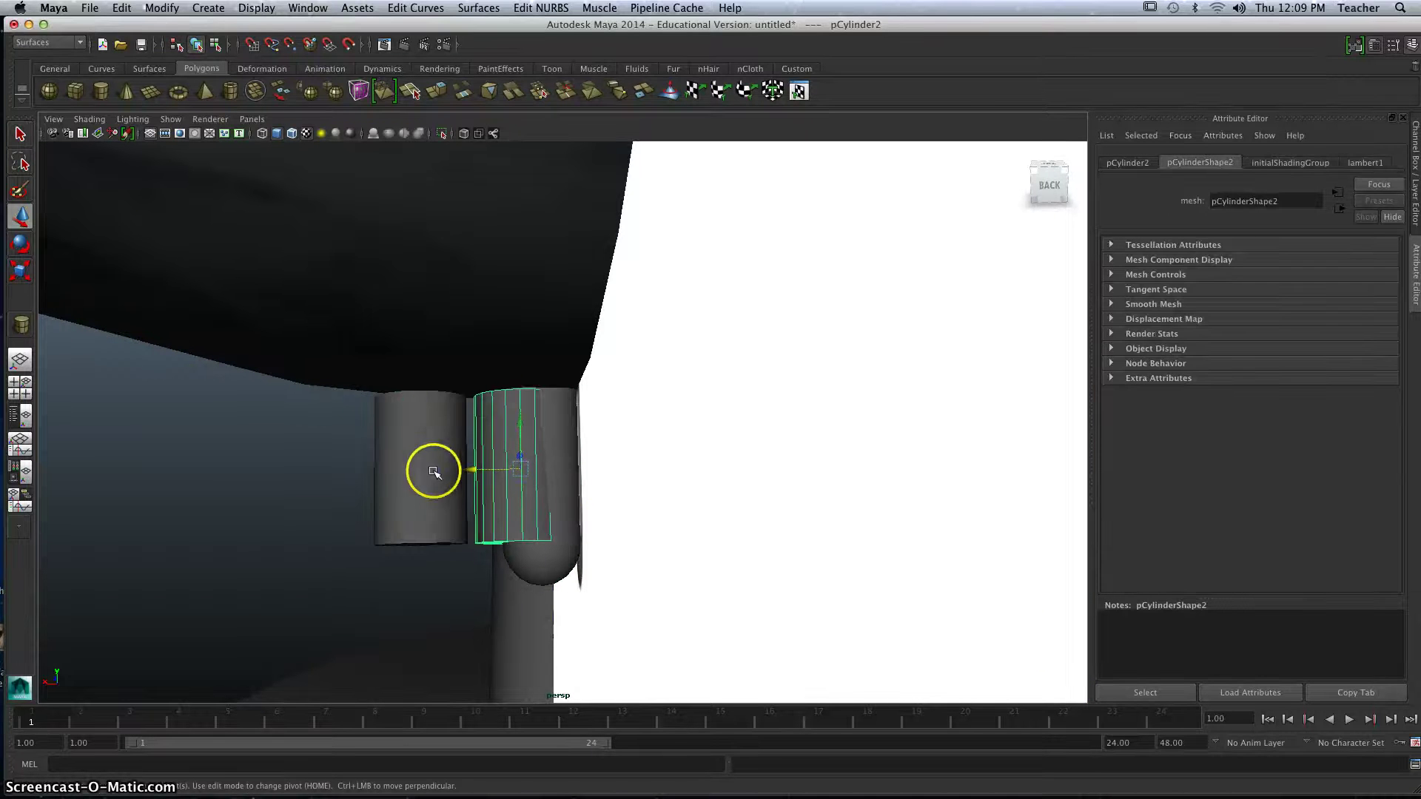
click(431, 471)
key(Delete)
- Move the remaining flat-ended cylinder sideways until it surrounds the rounded cylinder on the lower pin
click(481, 473)
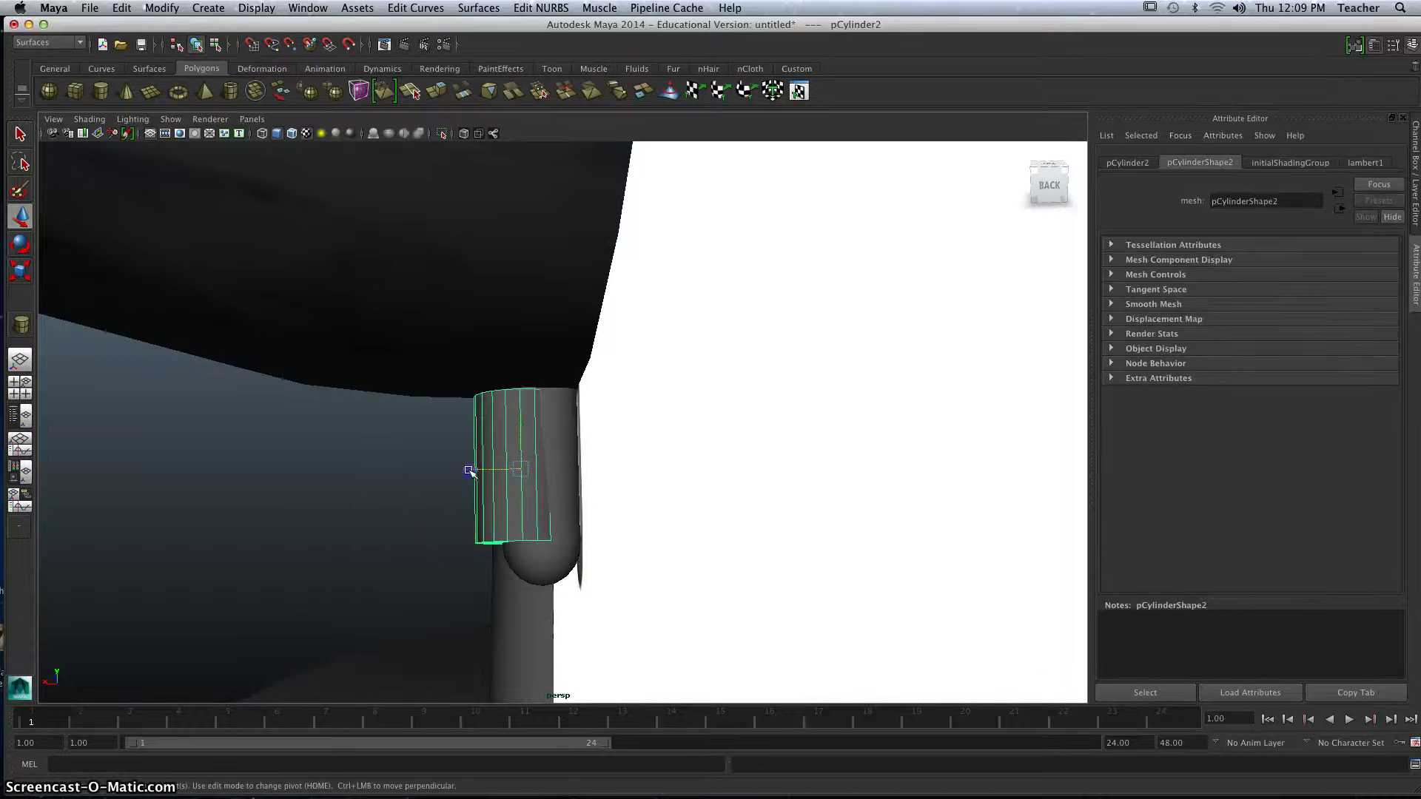
alt+drag(616, 496, 457, 459)
alt+drag(574, 562, 791, 570)
drag(430, 497, 629, 531)
scroll(561, 551, down, 5)
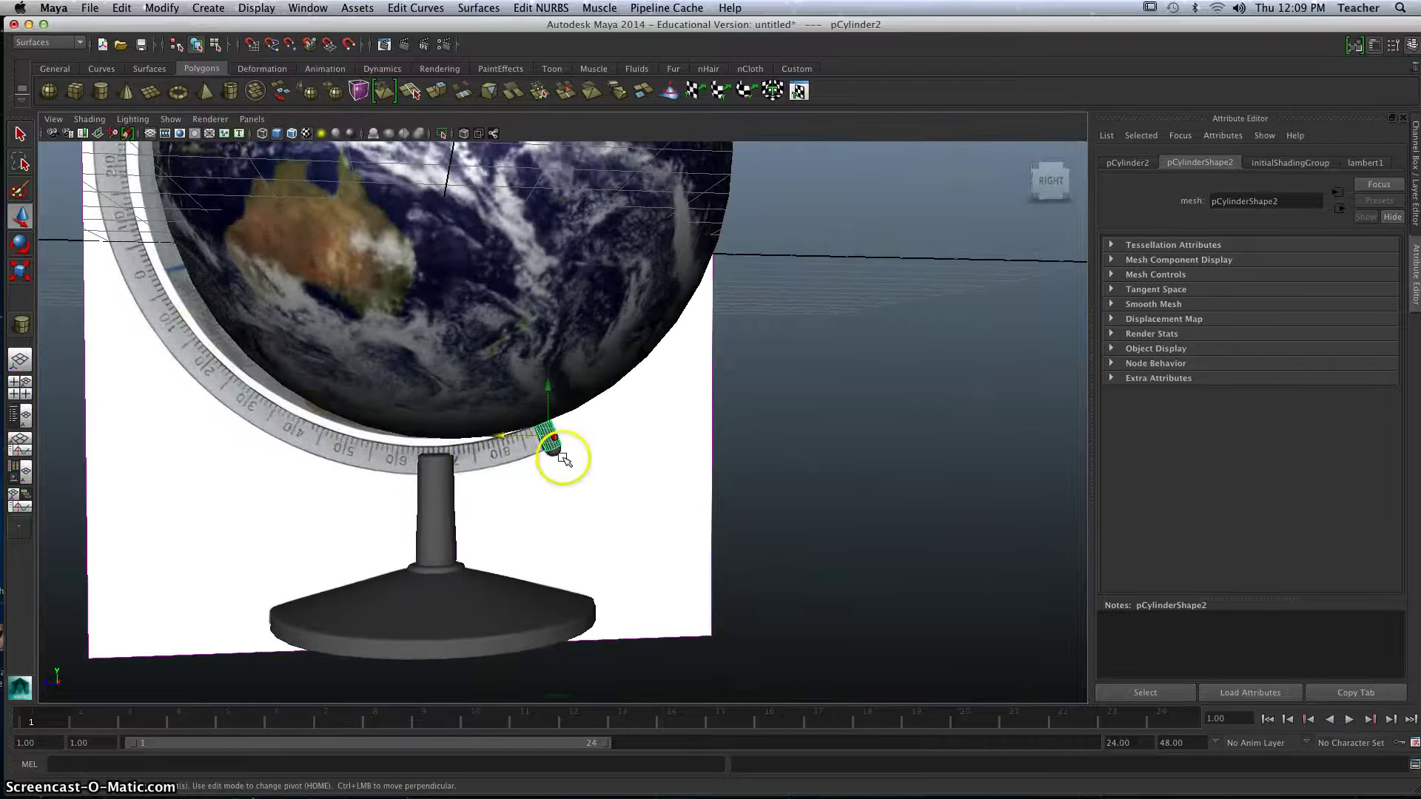
- Select the rounded cylinder together with the flat-ended one, duplicate both and raise the copies vertically
key(ctrl+d)
scroll(575, 469, up, 8)
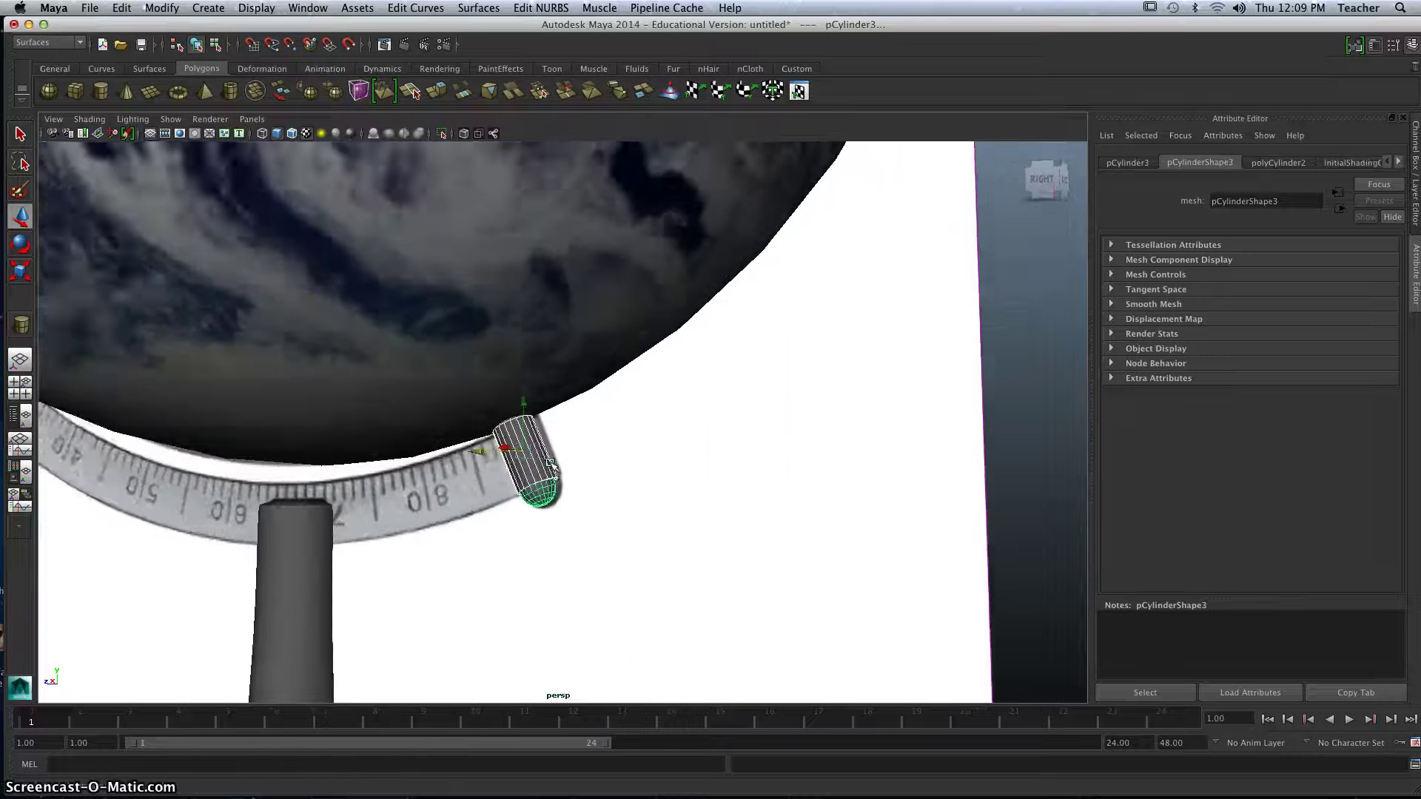
alt+drag(551, 466, 681, 457)
key(ctrl+d)
drag(682, 390, 683, 219)
- Raise the copied rounded and flat-ended cylinders and shift them sideways onto the upper pin of the reference image
alt+middle_drag(682, 302, 621, 548)
alt+right_drag(620, 547, 617, 542)
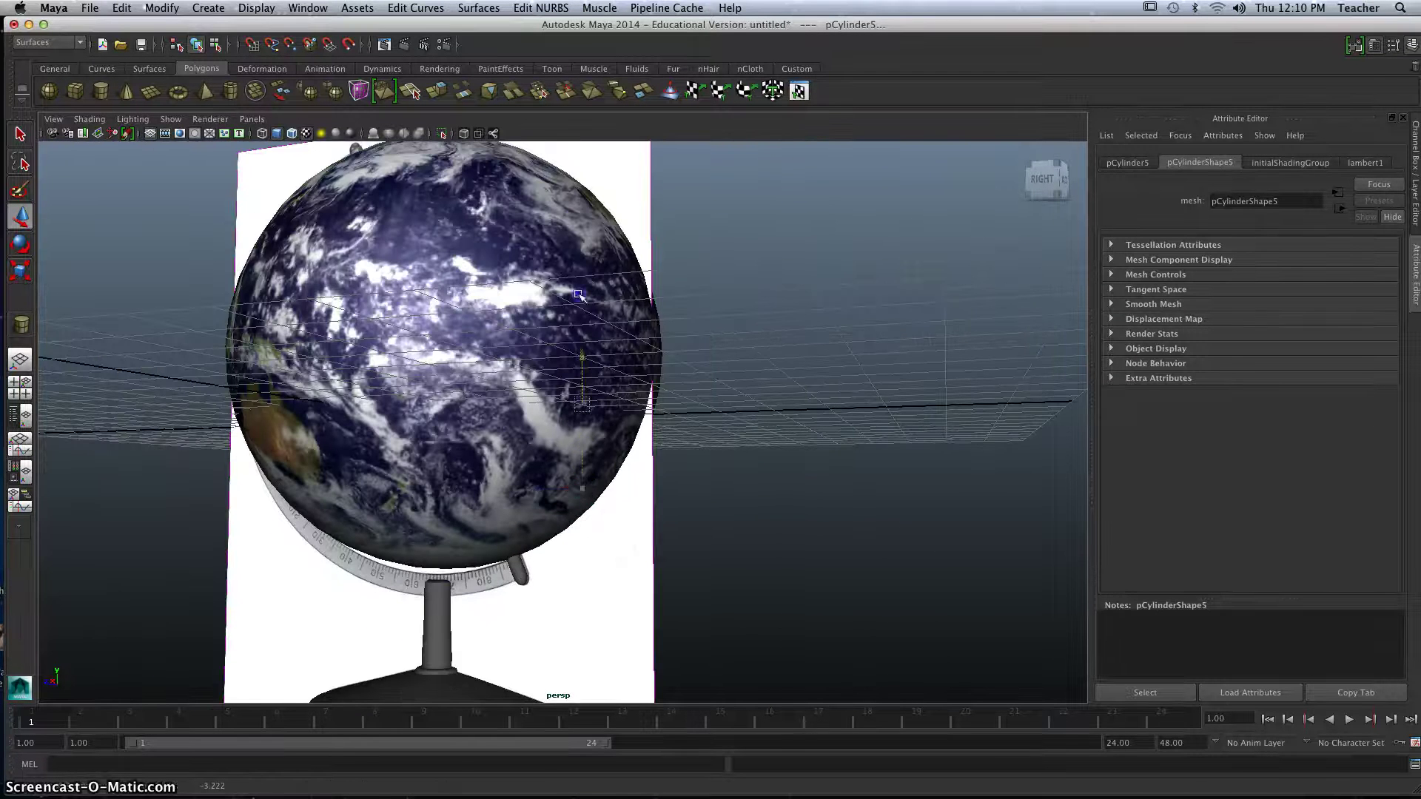
alt+drag(584, 447, 644, 405)
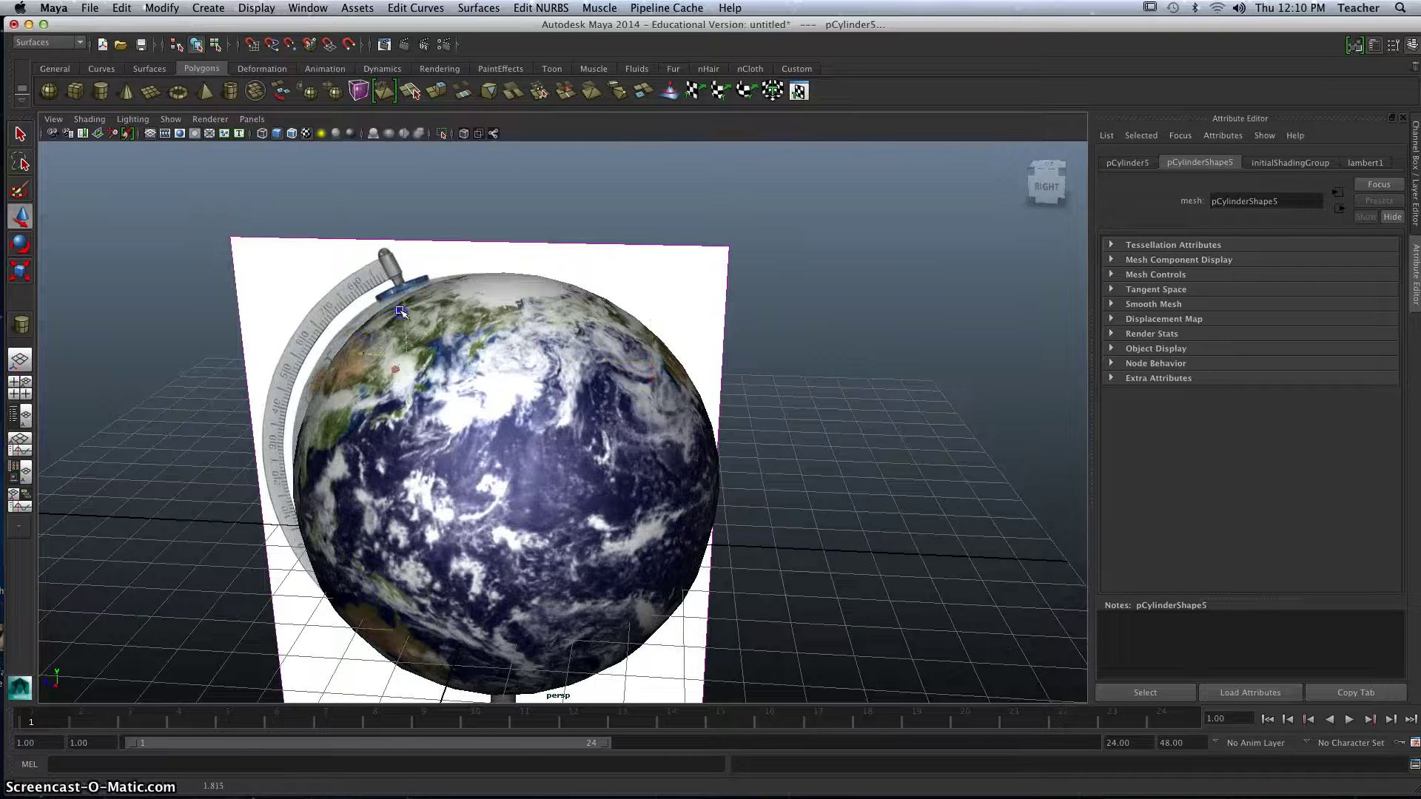
scroll(371, 233, up, 4)
alt+middle_drag(359, 239, 632, 444)
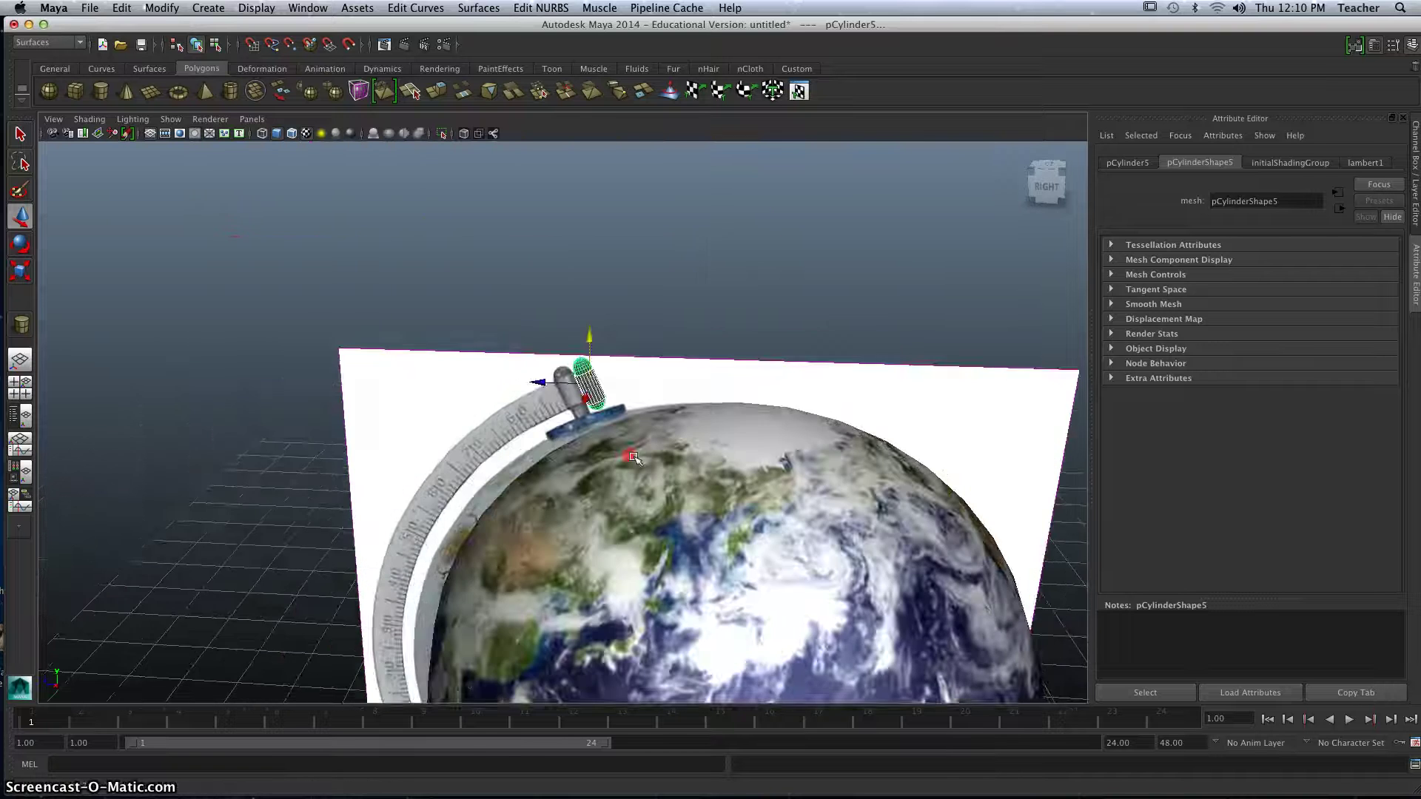
scroll(632, 444, up, 5)
alt+drag(633, 445, 453, 343)
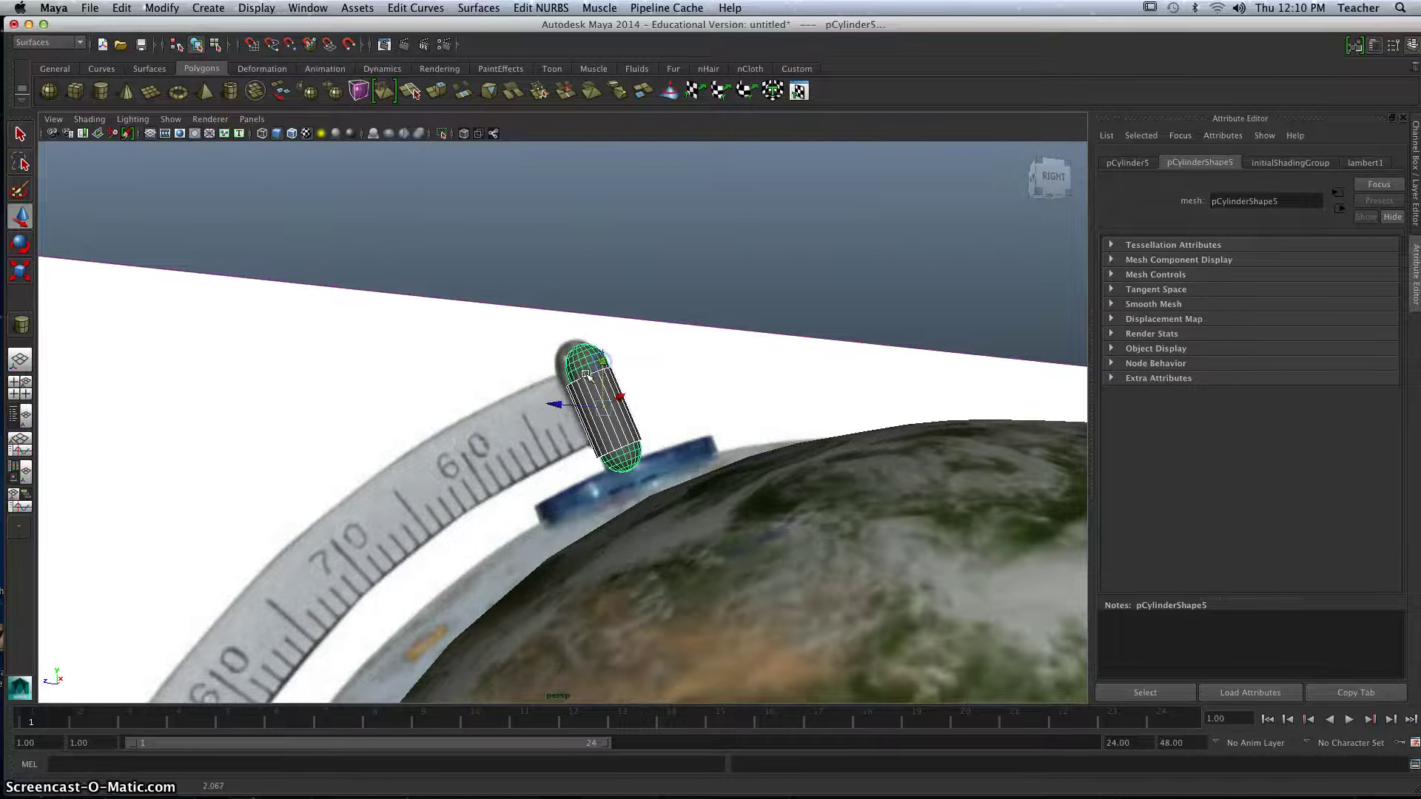
alt+drag(637, 437, 590, 450)
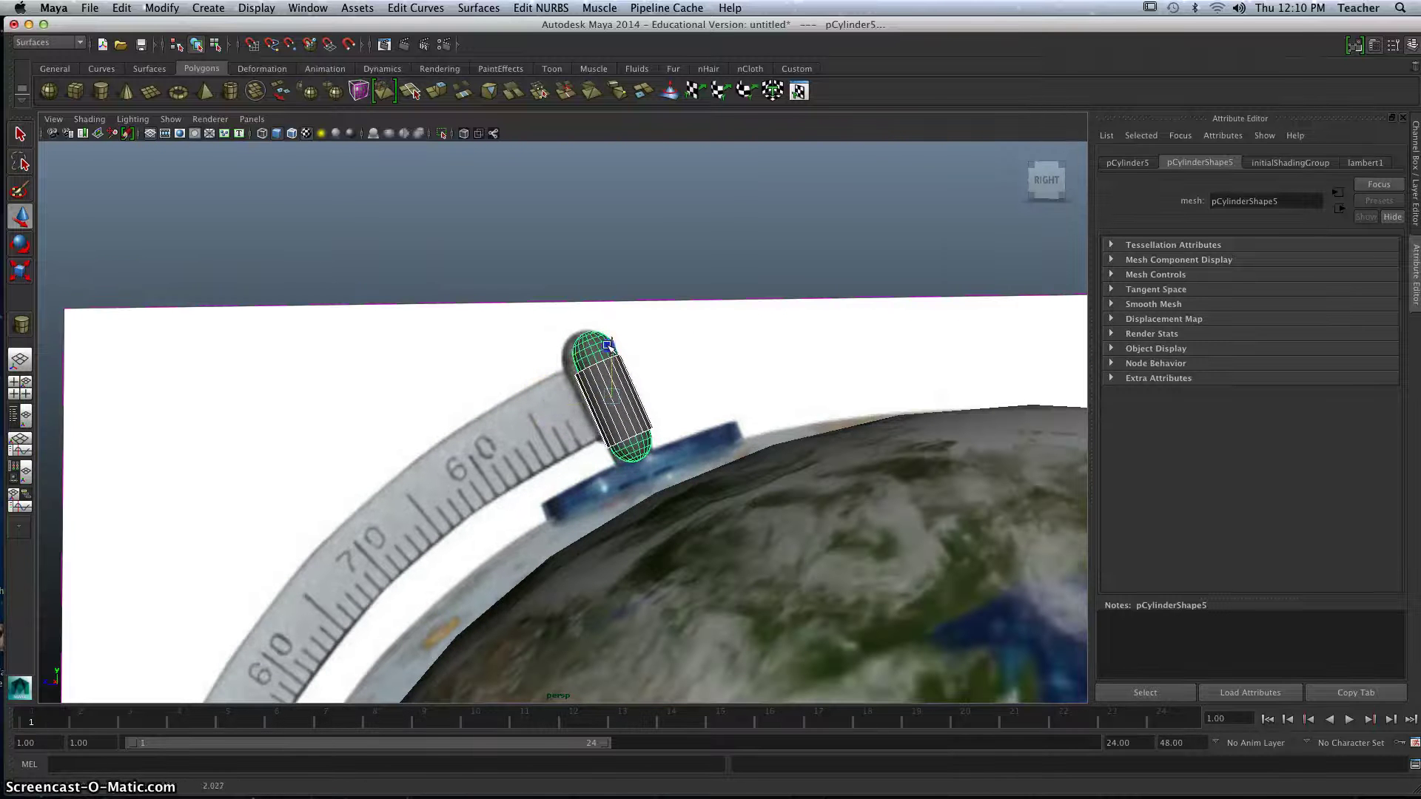
alt+drag(702, 409, 547, 366)
scroll(594, 486, down, 4)
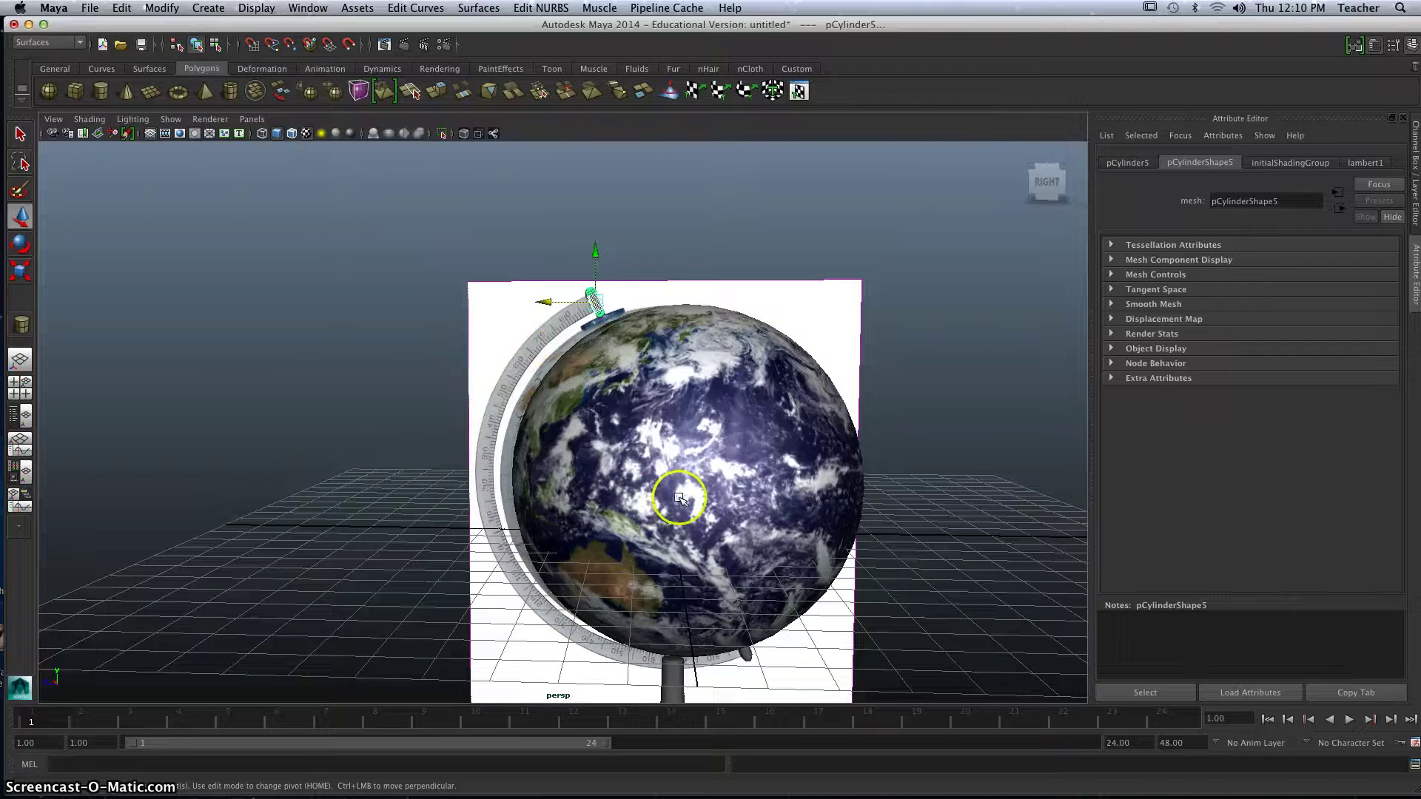
key(space)
key(space)
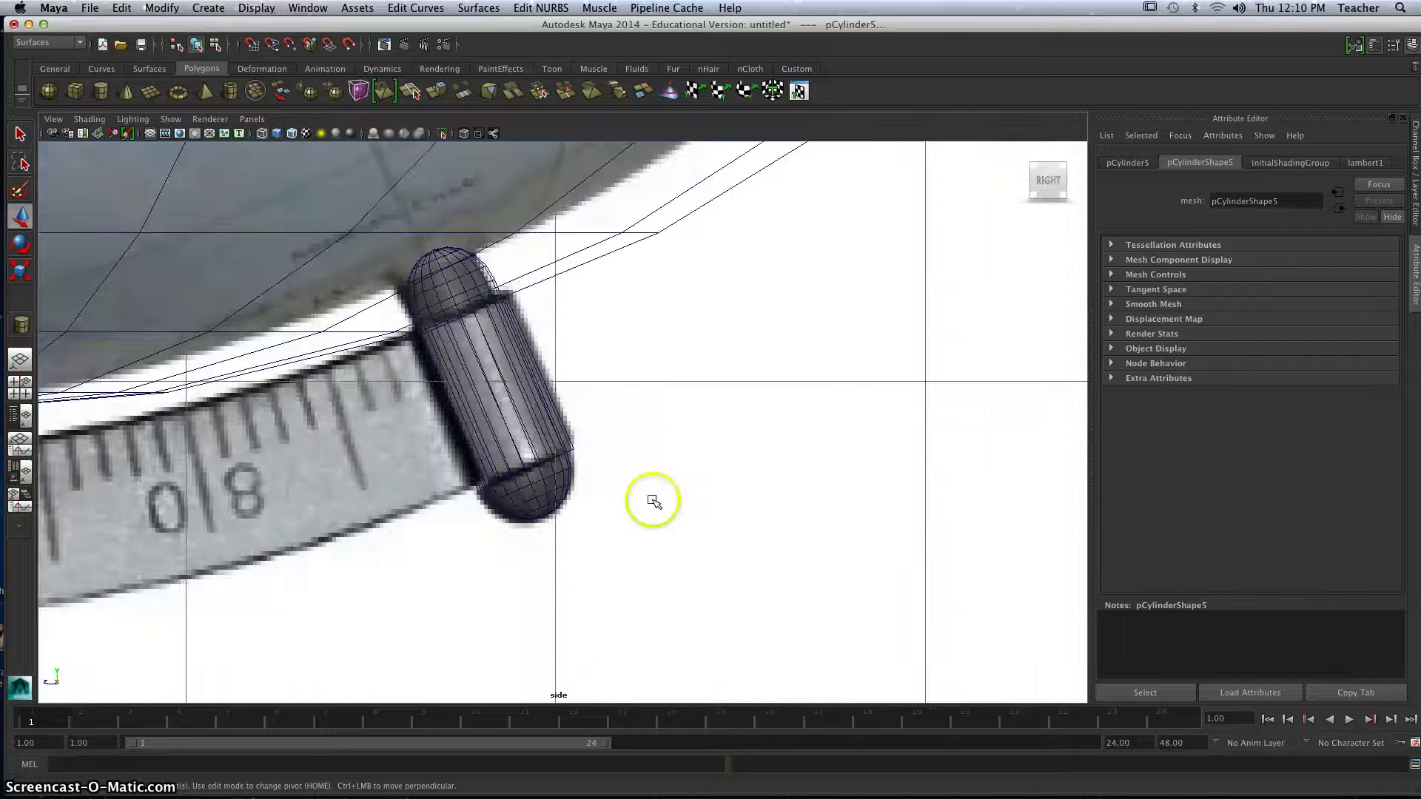
scroll(615, 468, down, 10)
alt+middle_drag(587, 386, 691, 587)
scroll(691, 587, down, 4)
click(265, 138)
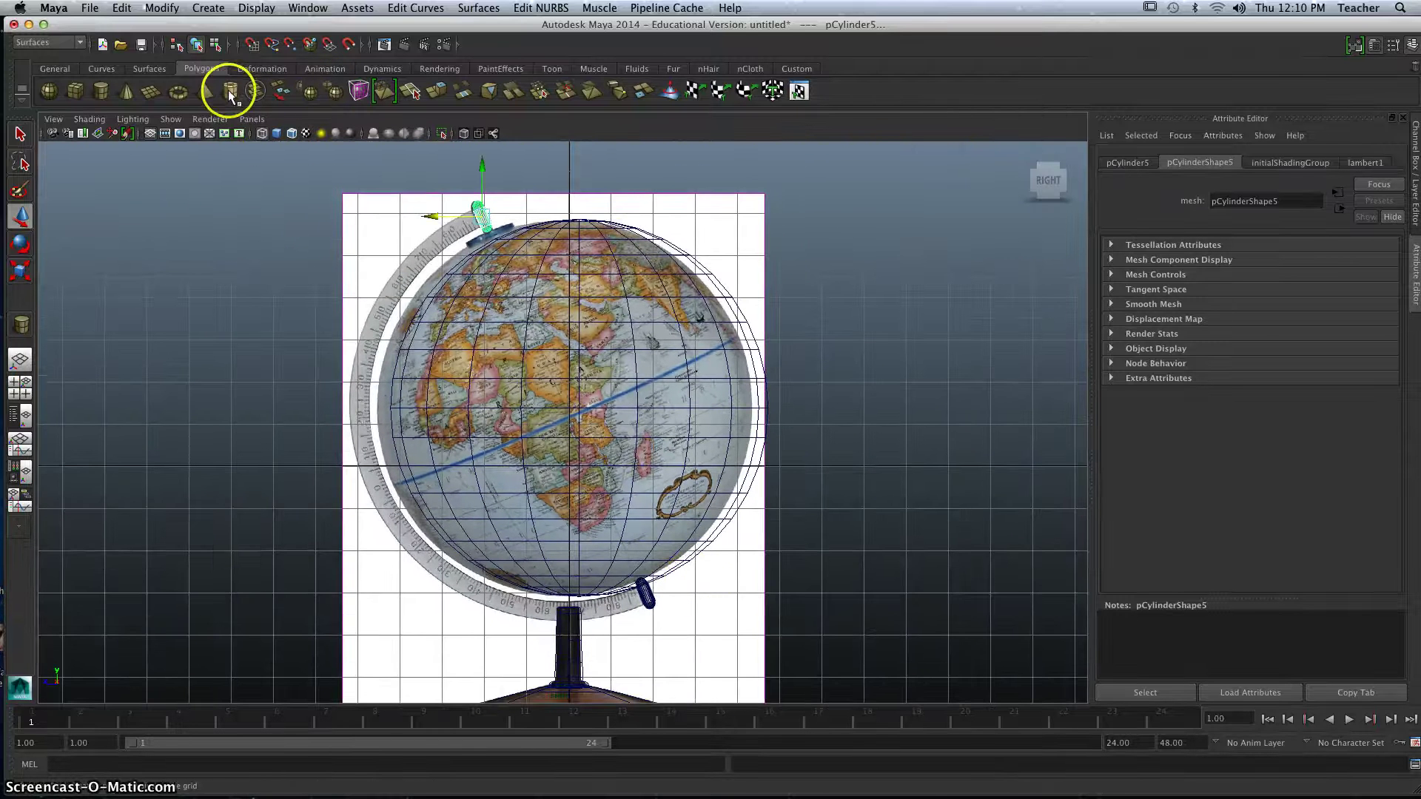
click(231, 89)
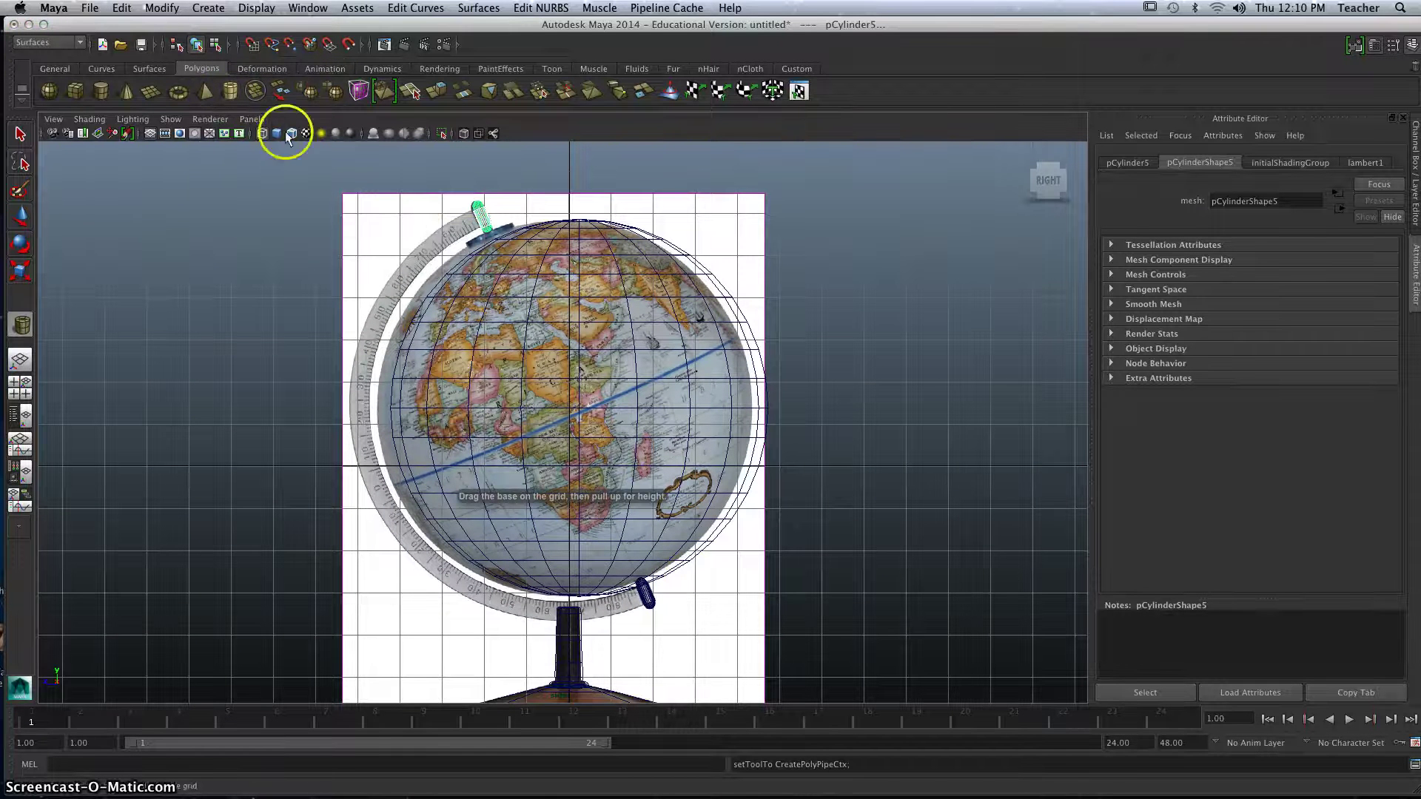
drag(407, 245, 568, 371)
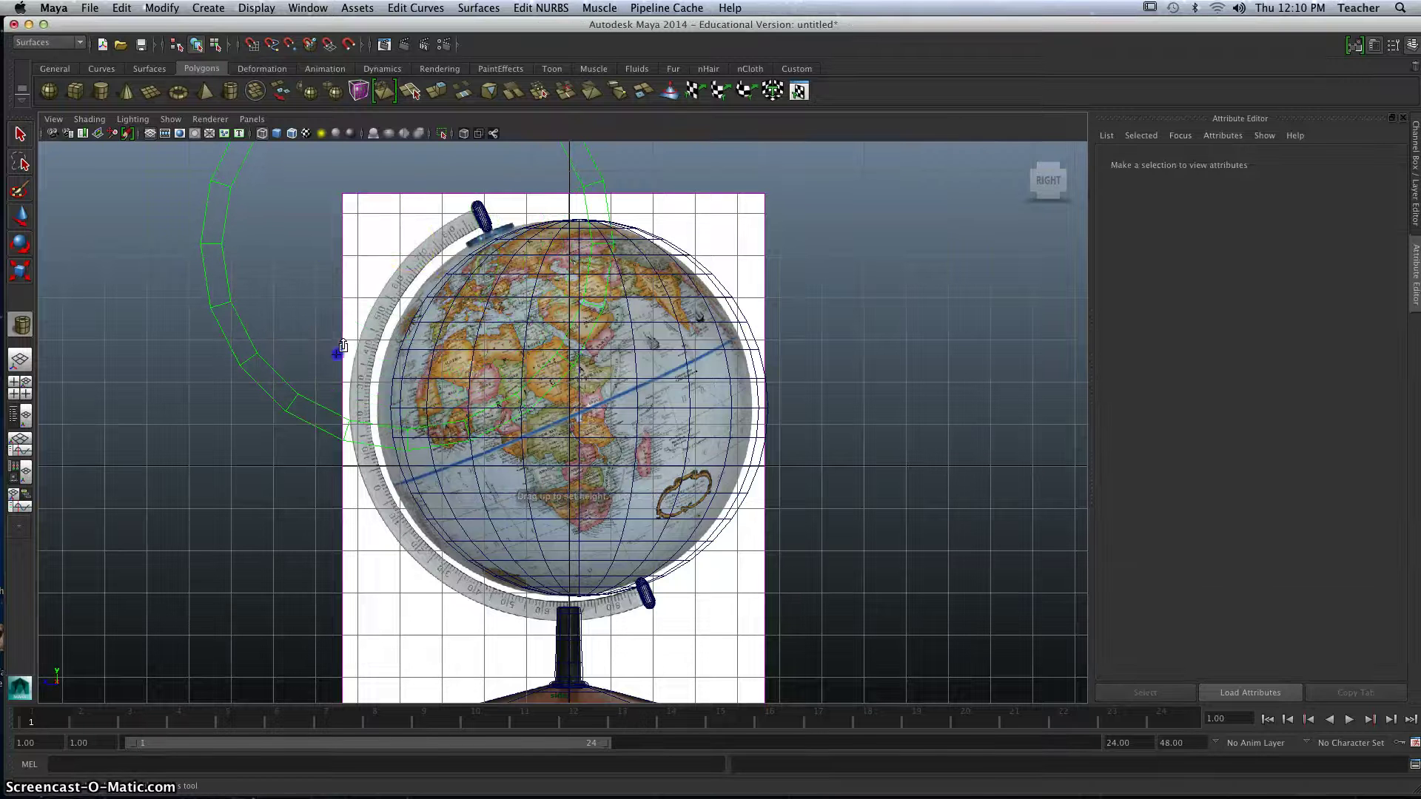
click(349, 323)
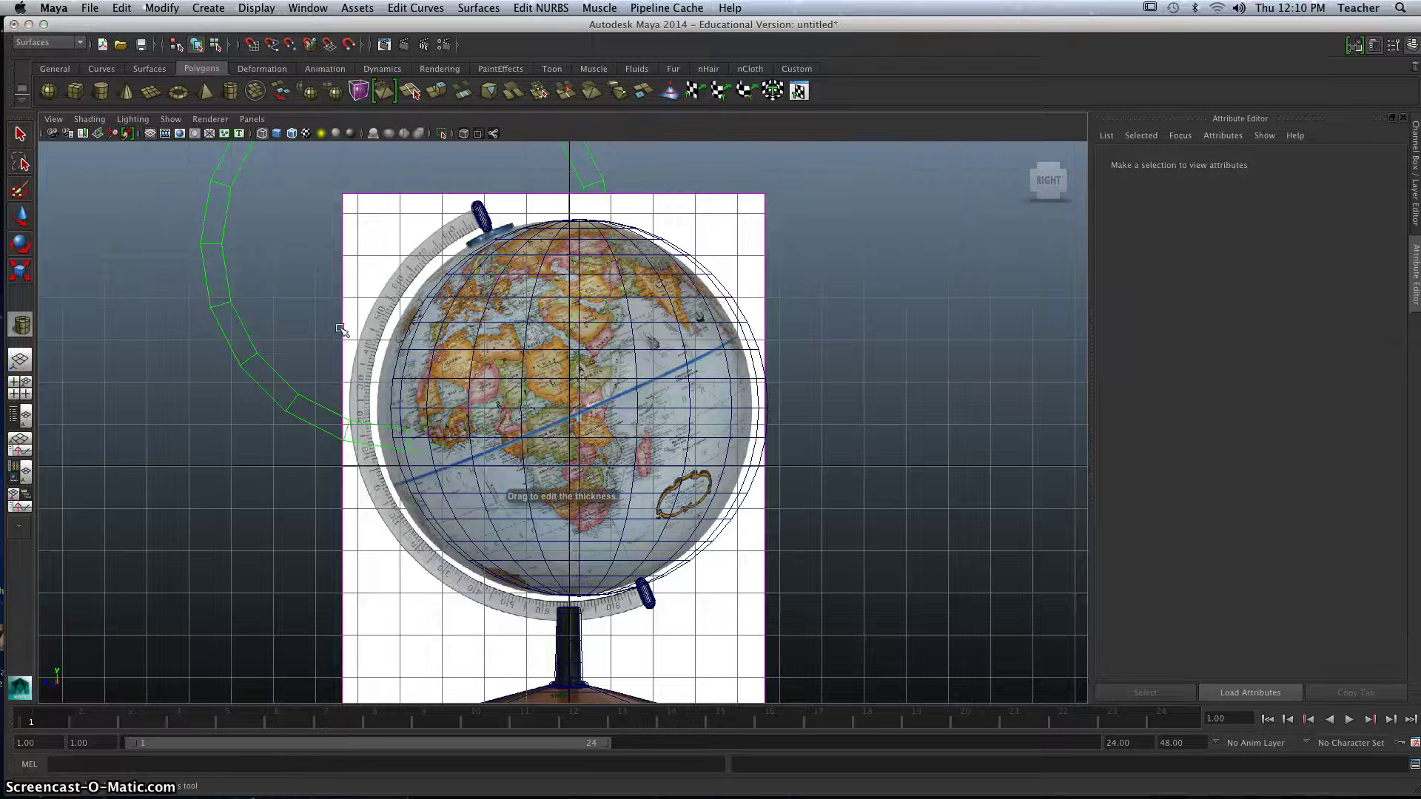
click(333, 319)
key(Delete)
key(space)
key(space)
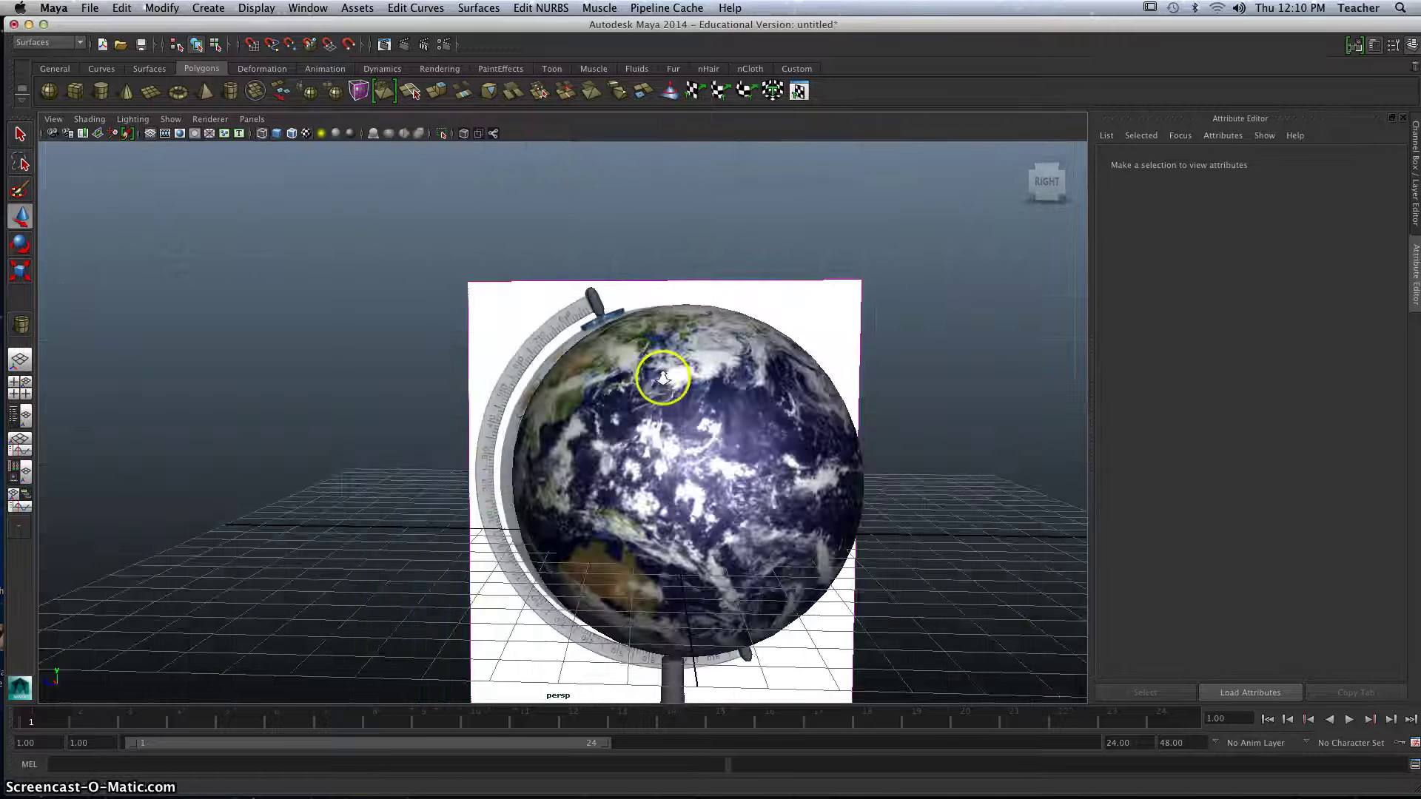
- Create a polygon pipe on the grid beside the globe, about 4.06 in radius, 0.34 high and 0.5 thick
scroll(660, 377, down, 3)
alt+drag(717, 412, 640, 401)
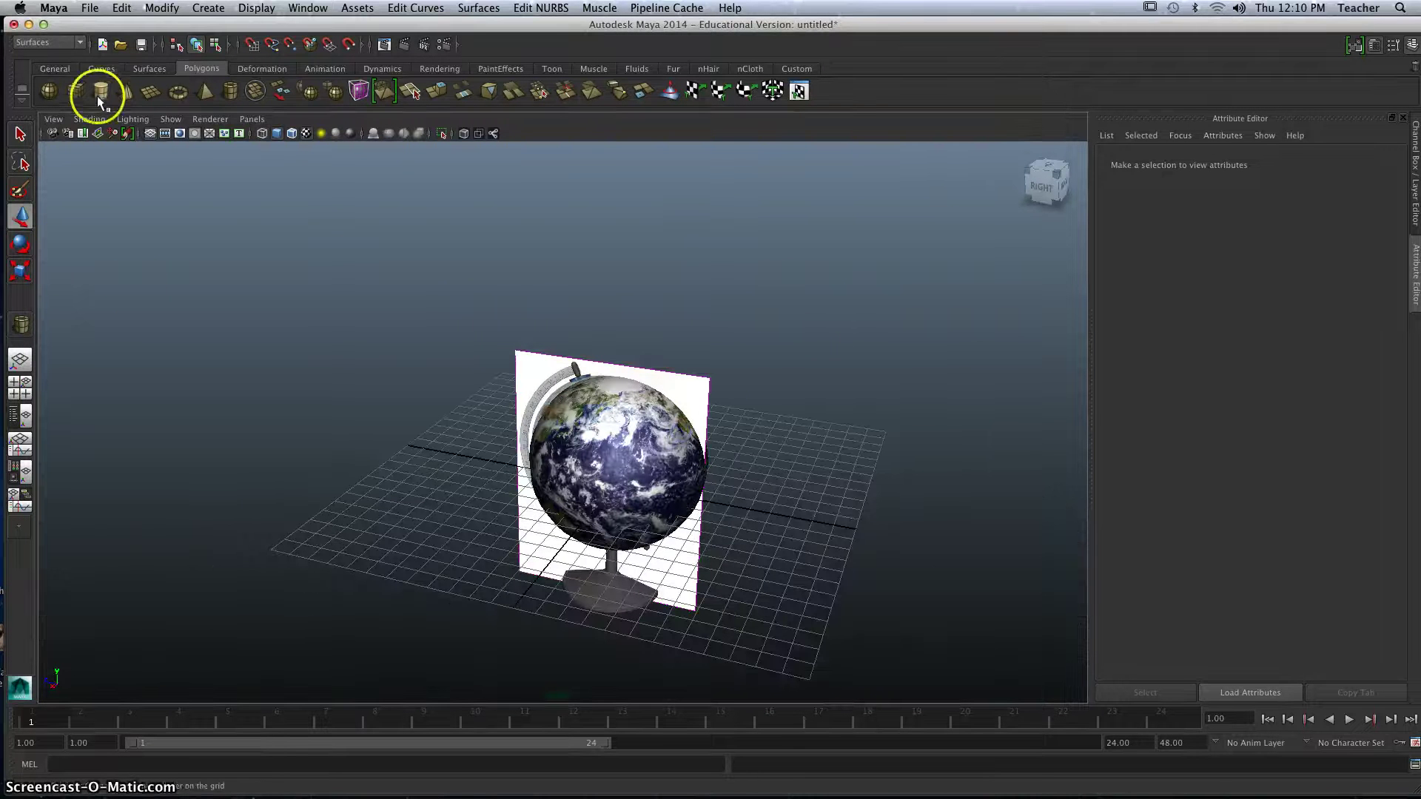
click(228, 90)
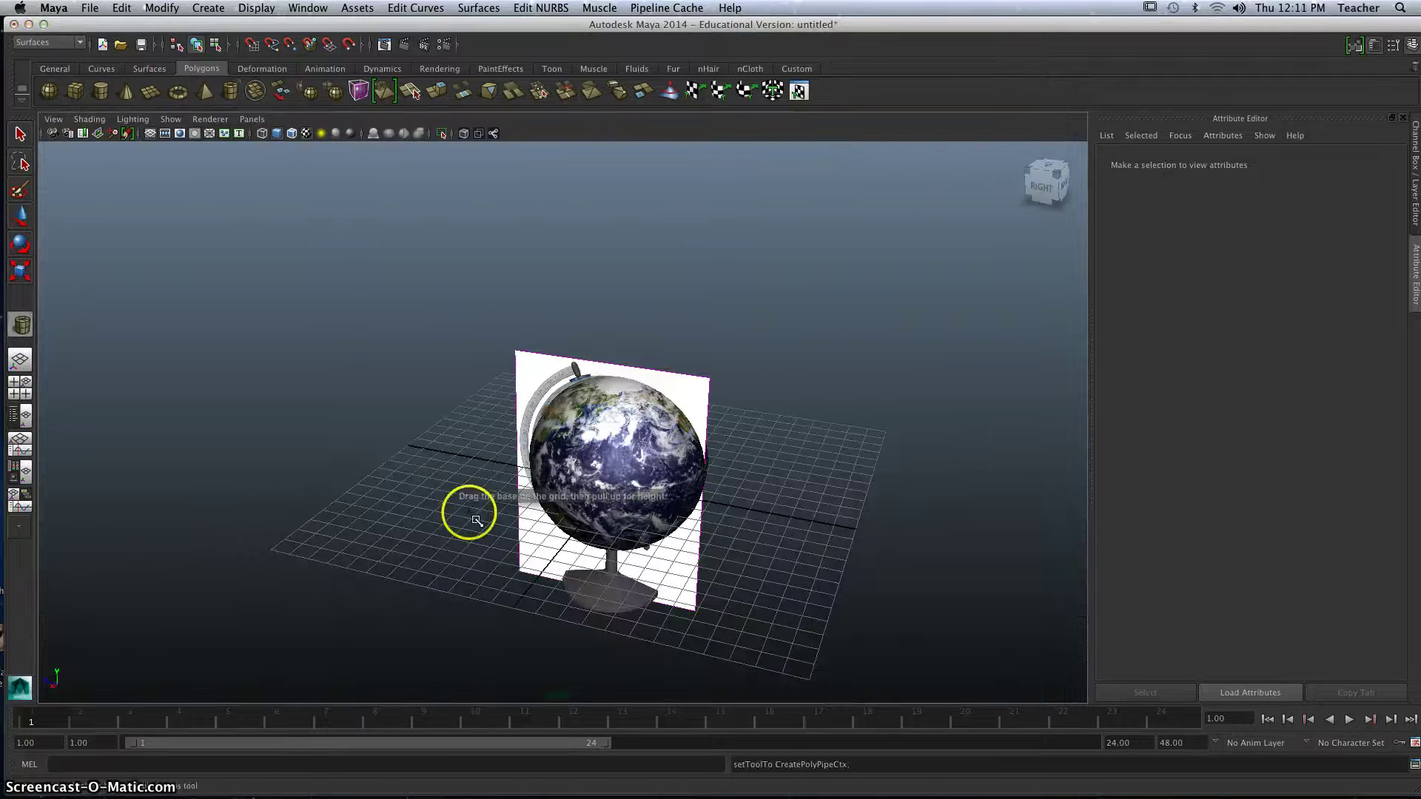
drag(384, 504, 426, 494)
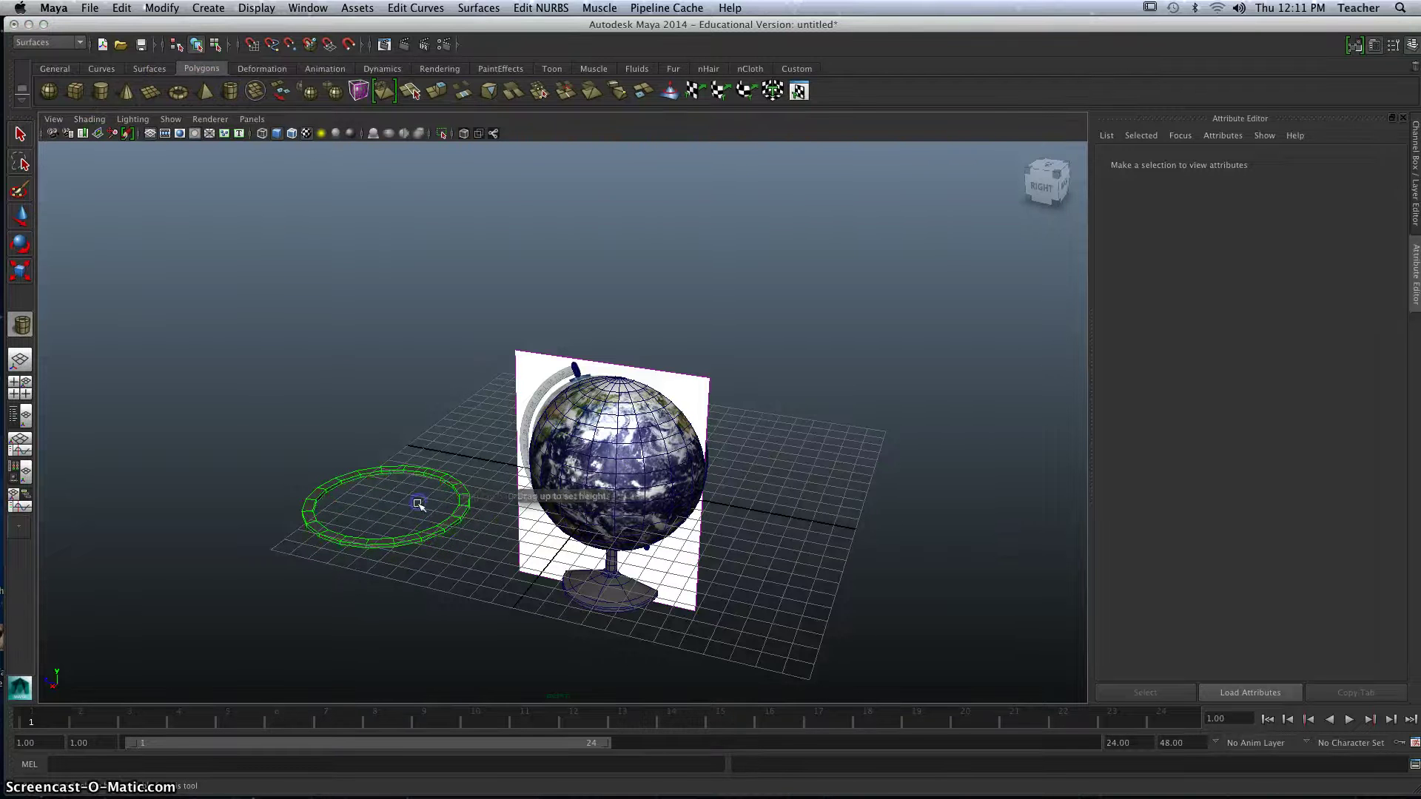
scroll(386, 516, up, 4)
alt+middle_drag(358, 526, 444, 504)
alt+drag(444, 504, 454, 517)
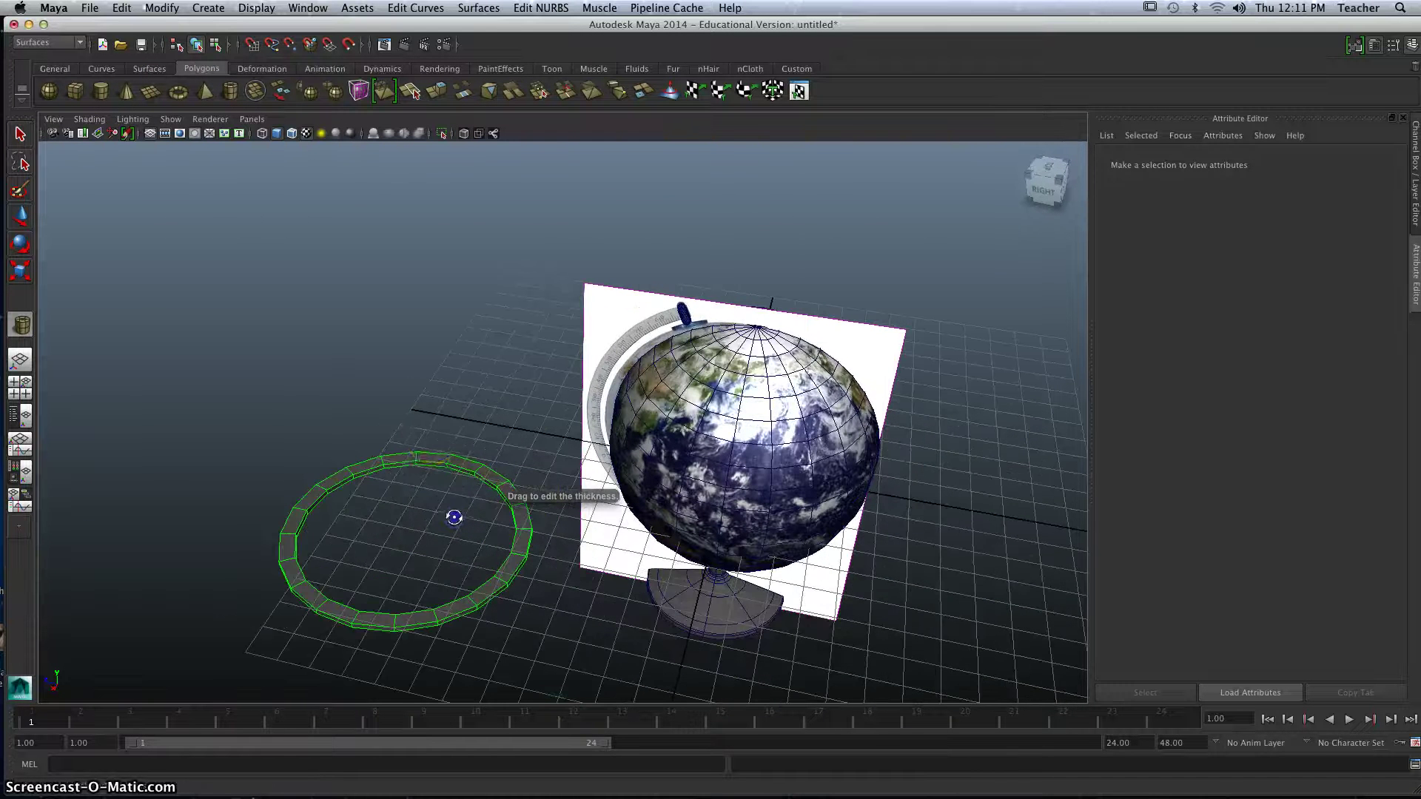
drag(431, 447, 434, 467)
alt+drag(448, 555, 474, 534)
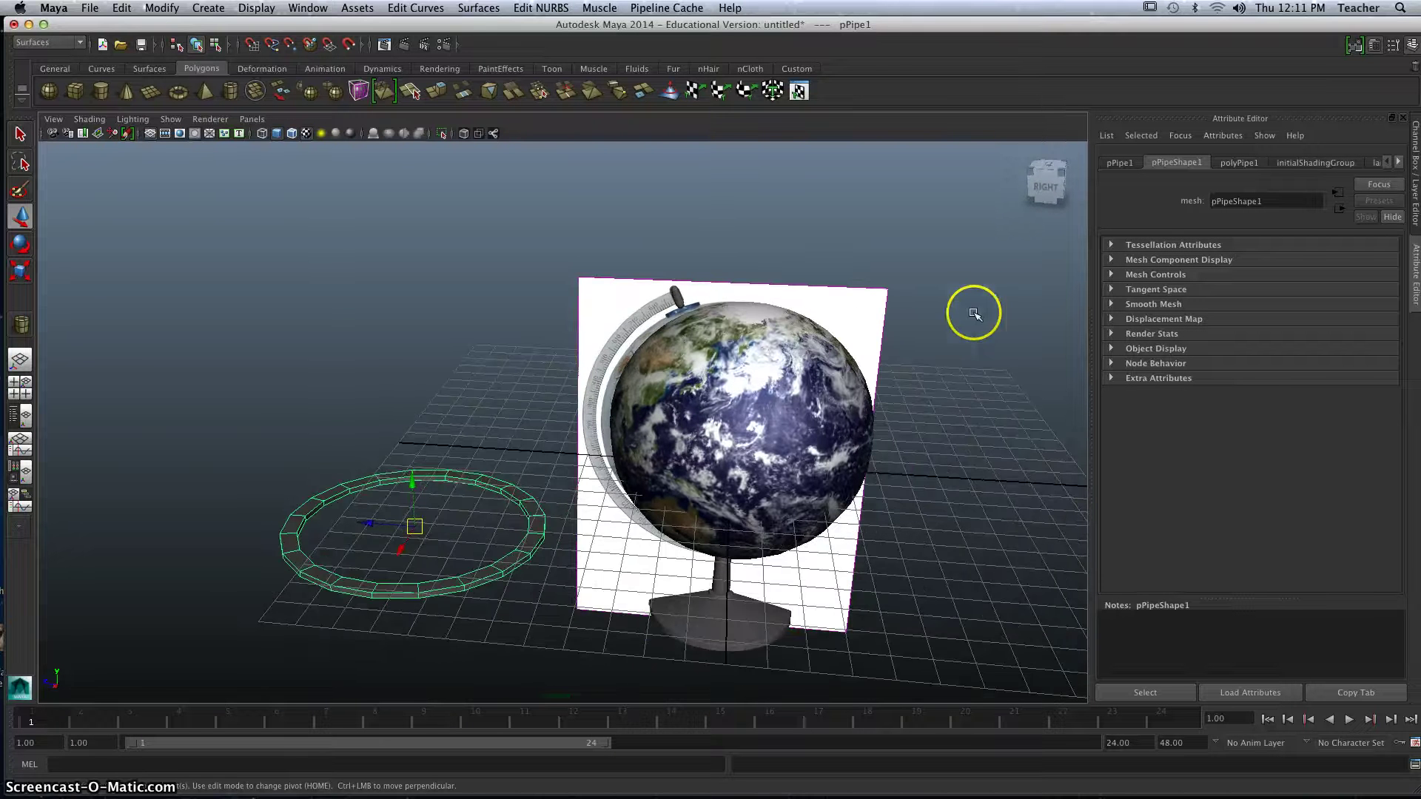
- Set the pipe's Subdivisions Axis to 35
click(1239, 163)
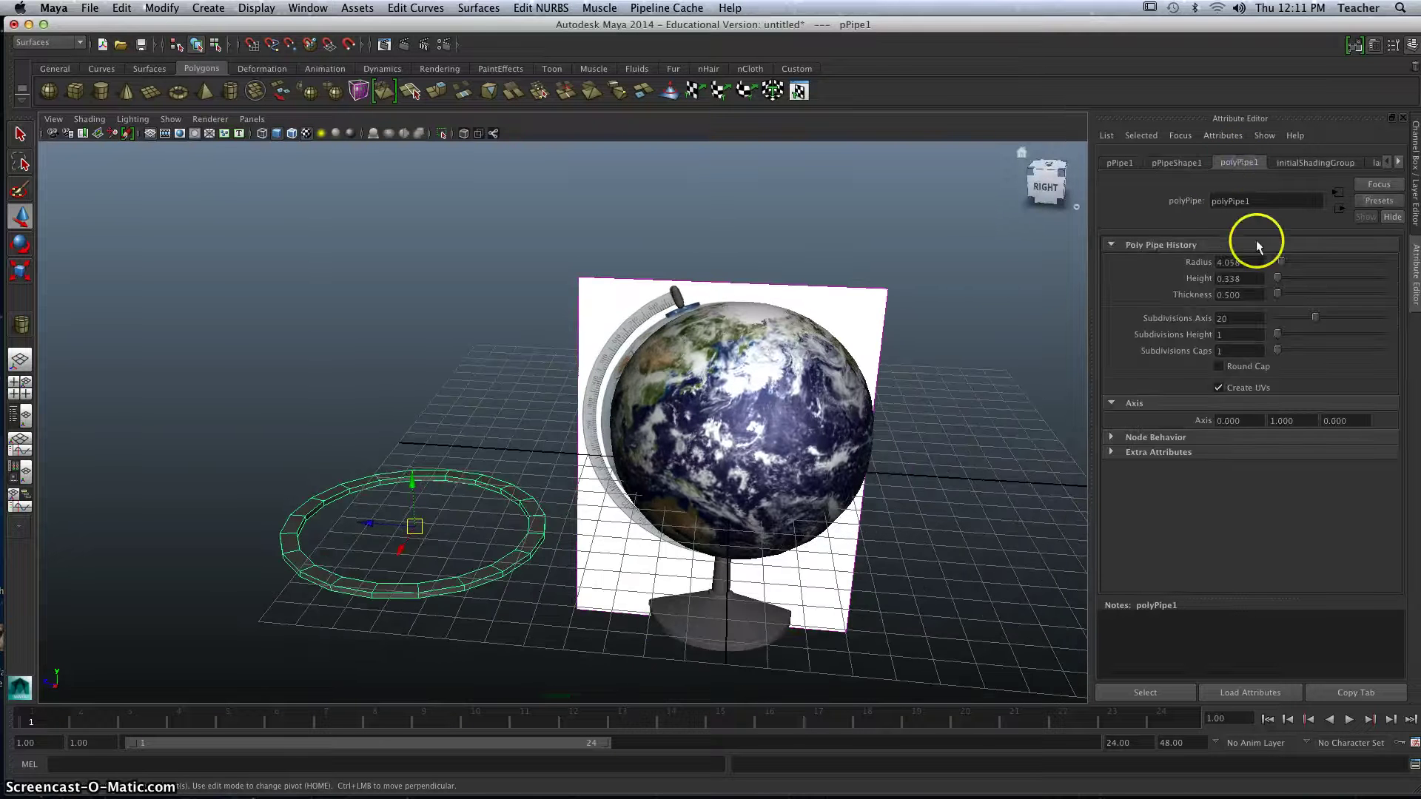
drag(1314, 320, 1350, 320)
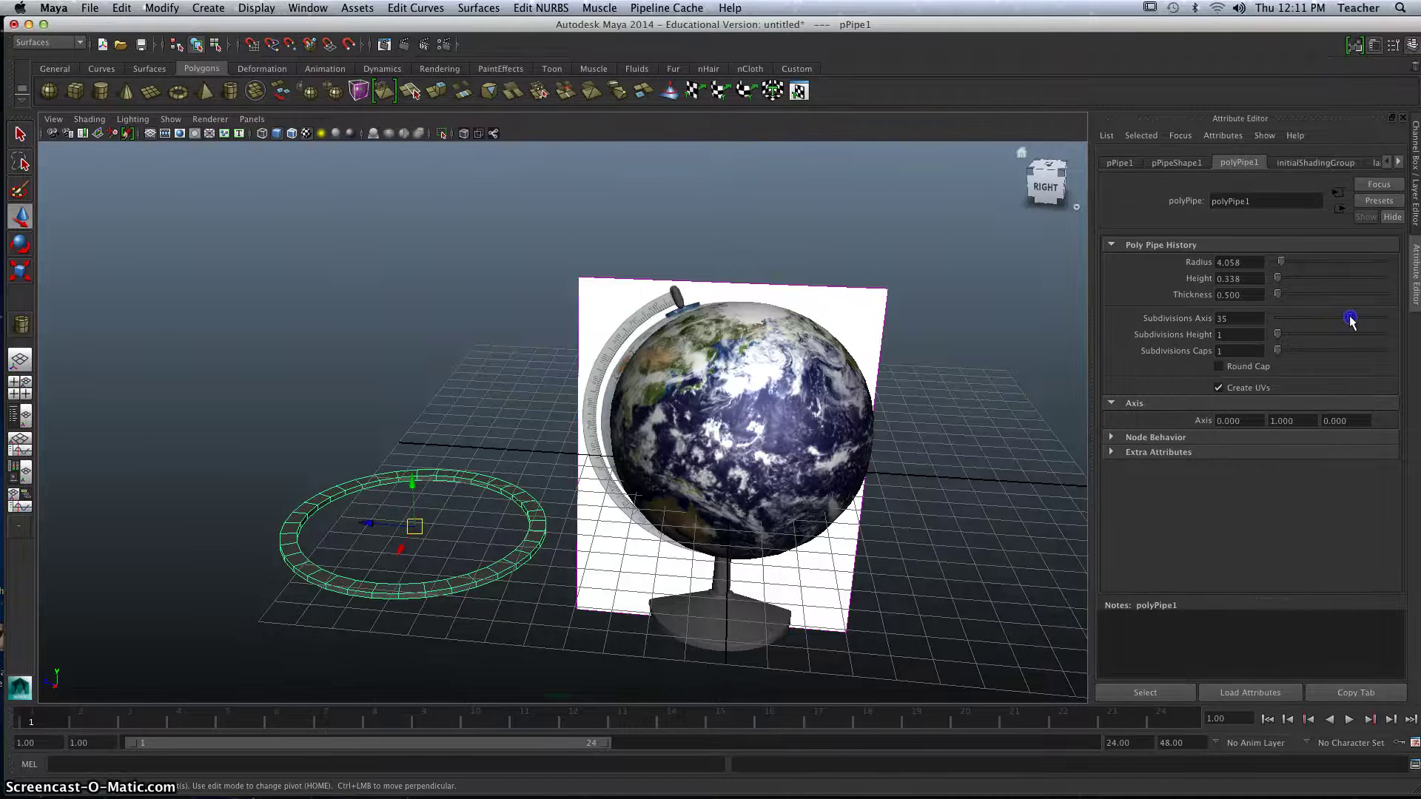
alt+drag(466, 461, 509, 453)
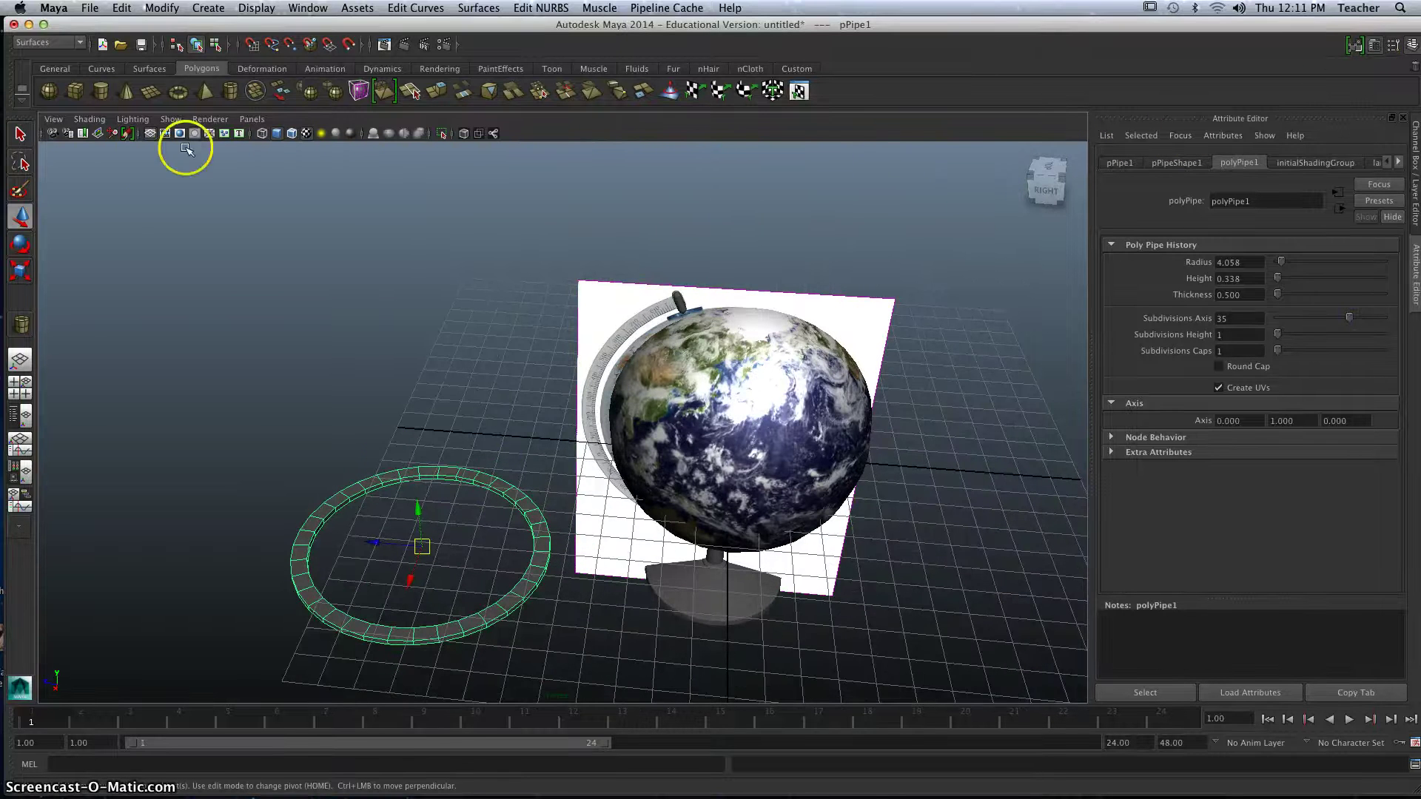
- Rotate the pipe upright so it parallels the reference plane, setting Rotate Z to -90
click(24, 252)
alt+drag(344, 325, 474, 300)
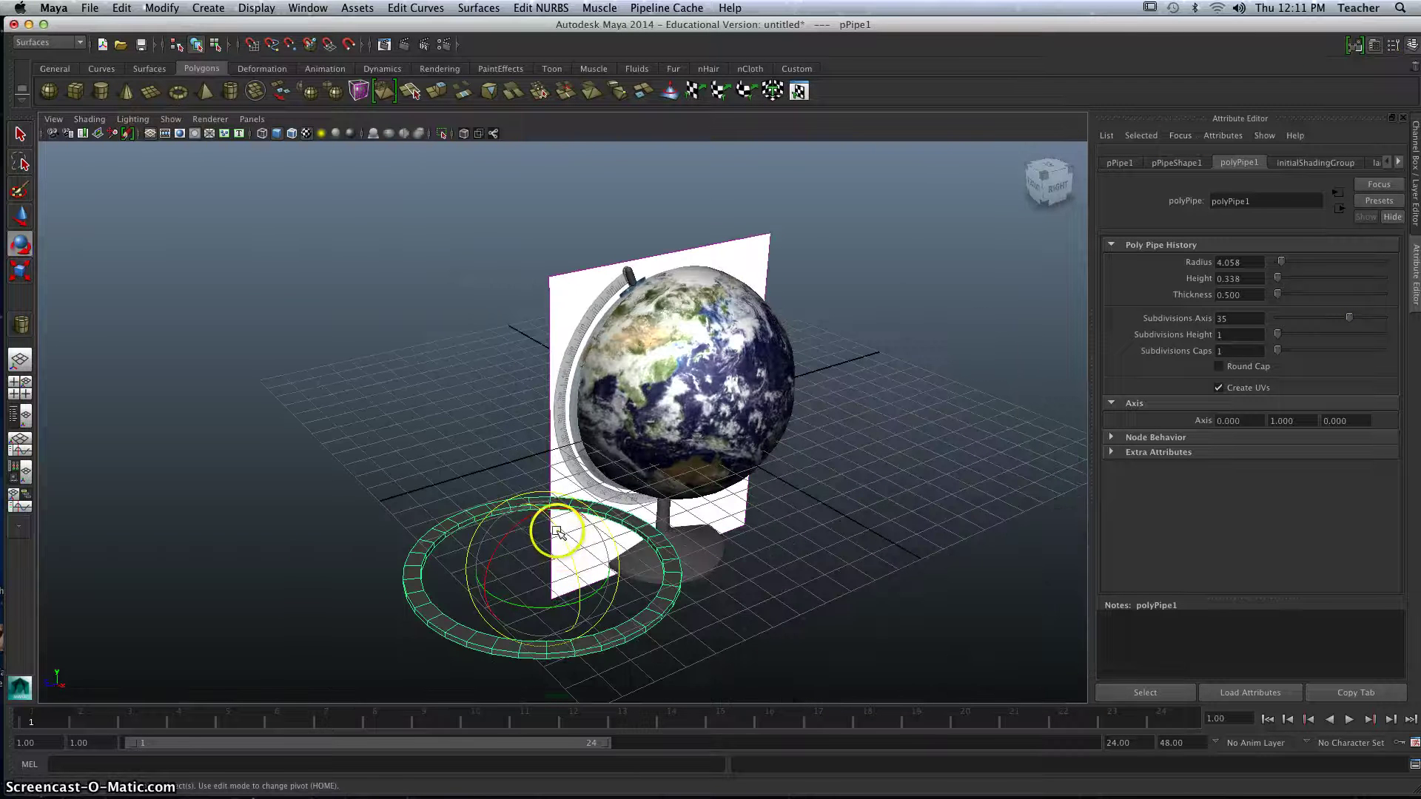
drag(559, 531, 729, 544)
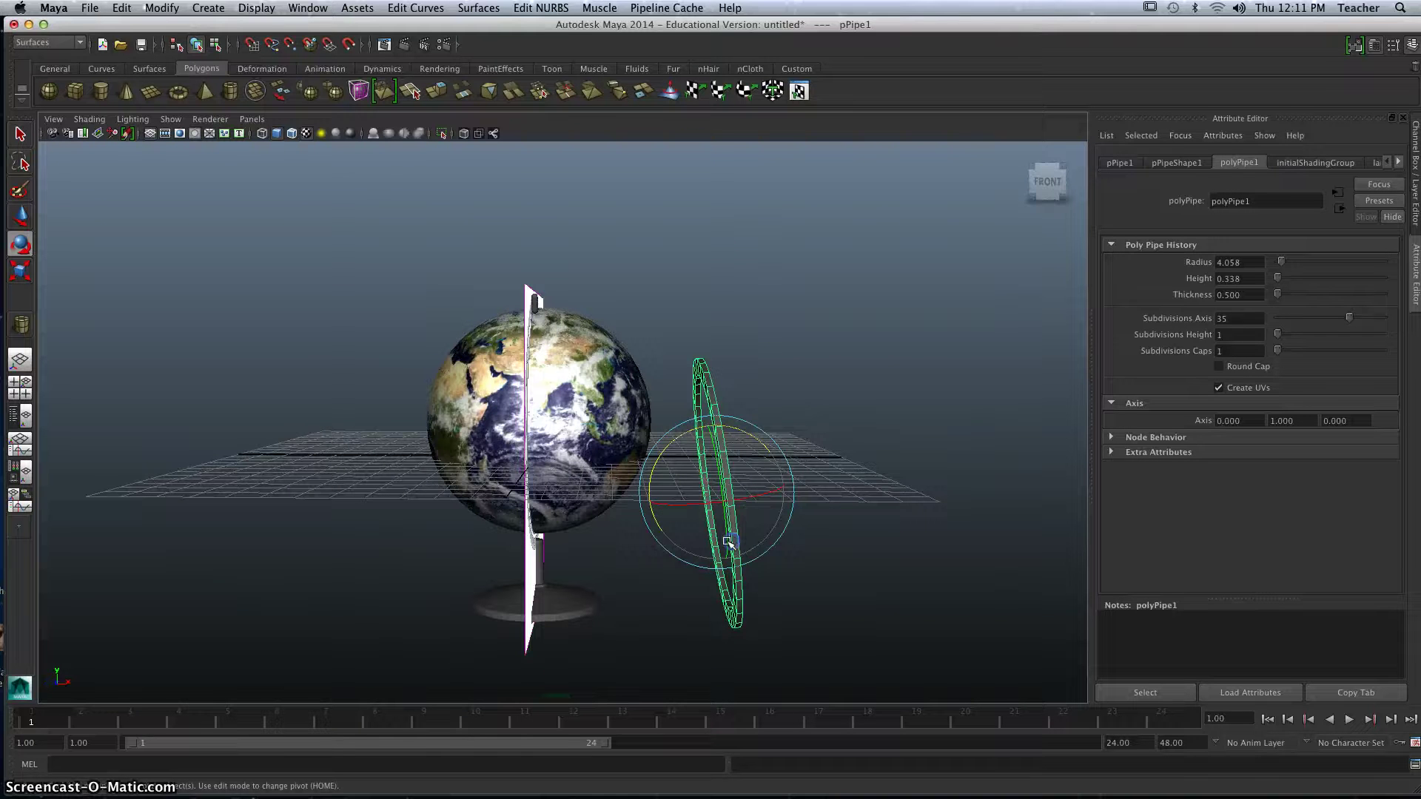
click(1373, 46)
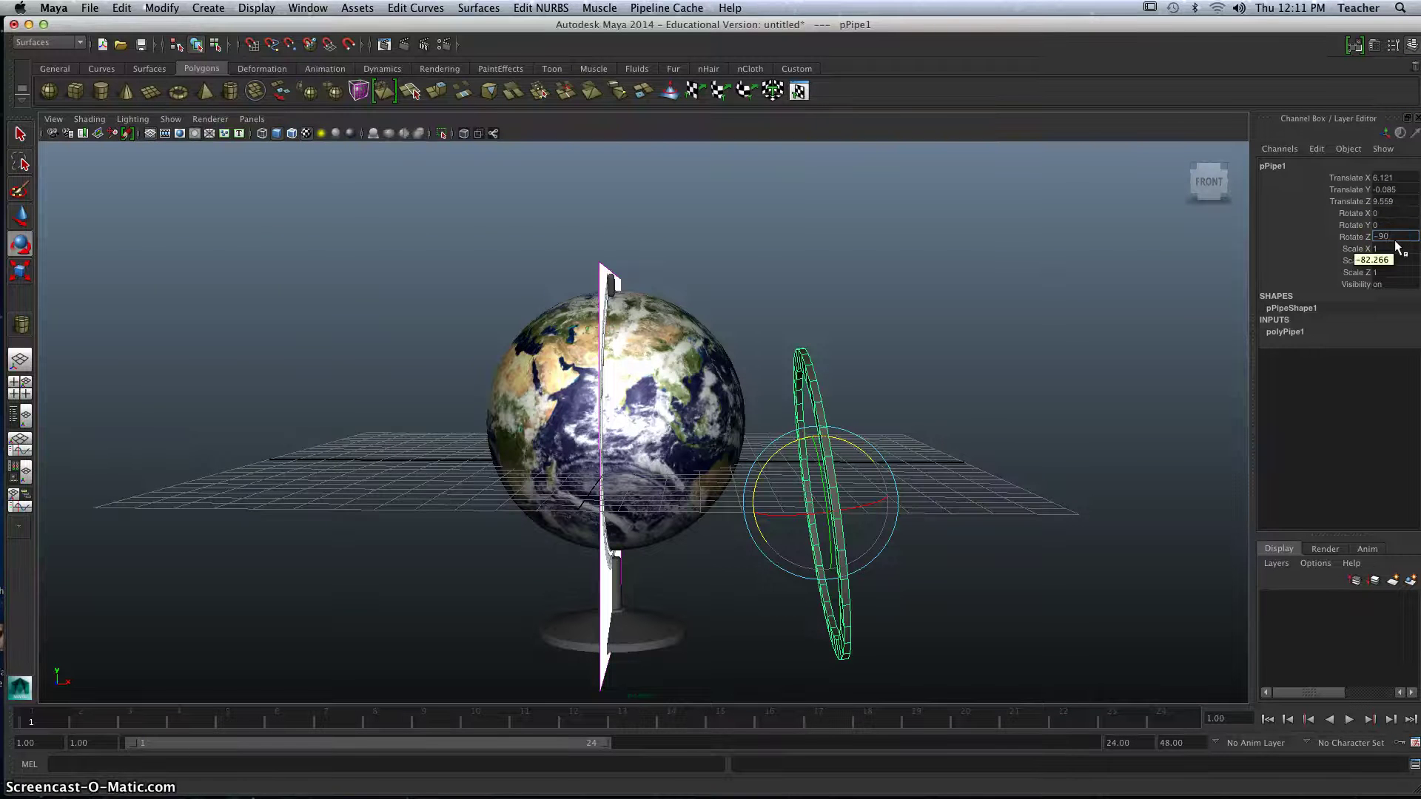
key(Return)
- Move the upright pipe in the perspective view until it stands beside the globe, at about X 2.26, Z 1.65
alt+drag(889, 358, 539, 302)
click(21, 216)
alt+drag(393, 356, 704, 530)
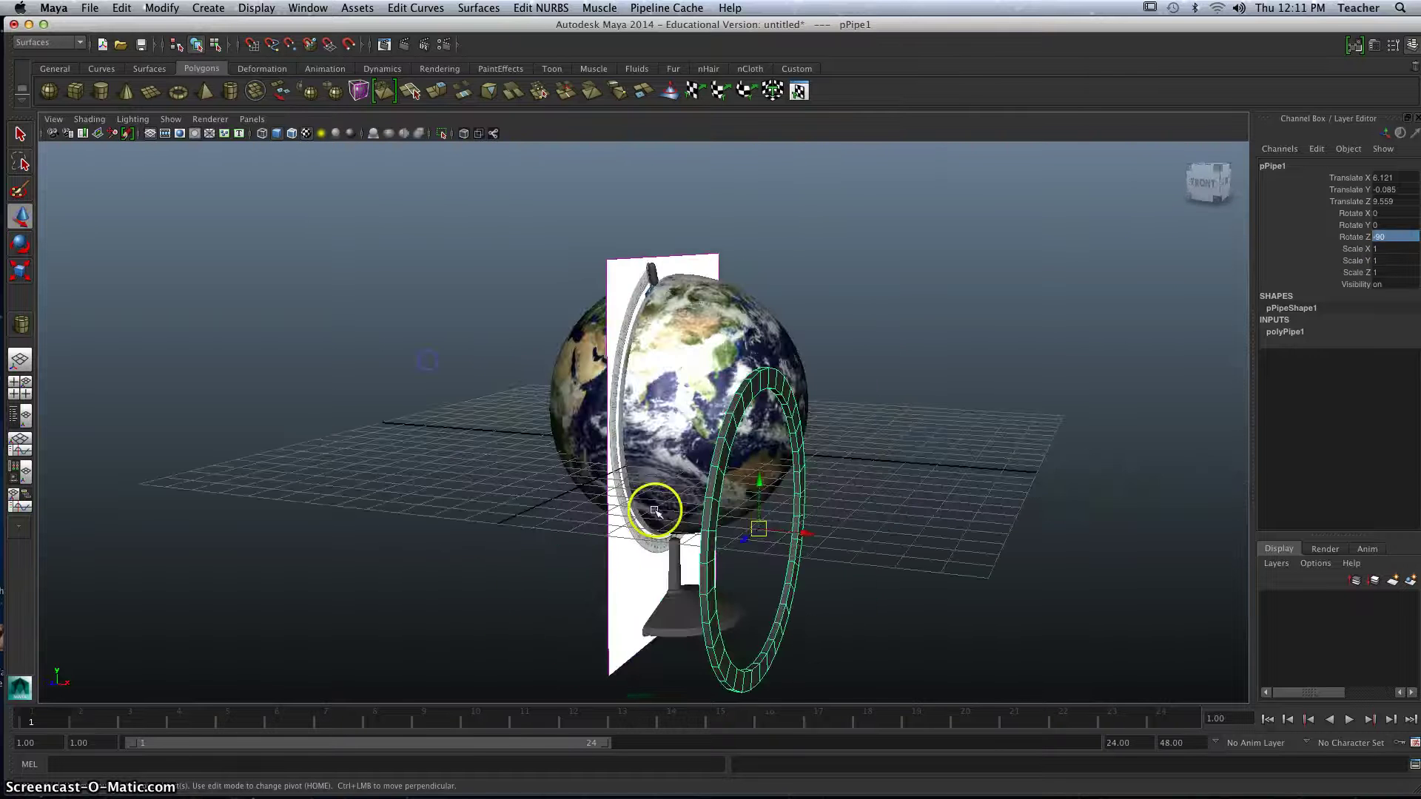
click(798, 532)
drag(798, 531, 711, 489)
- Centre the pipe over the globe in the side view, at about Y 1.57, Z 0.2
key(space)
key(space)
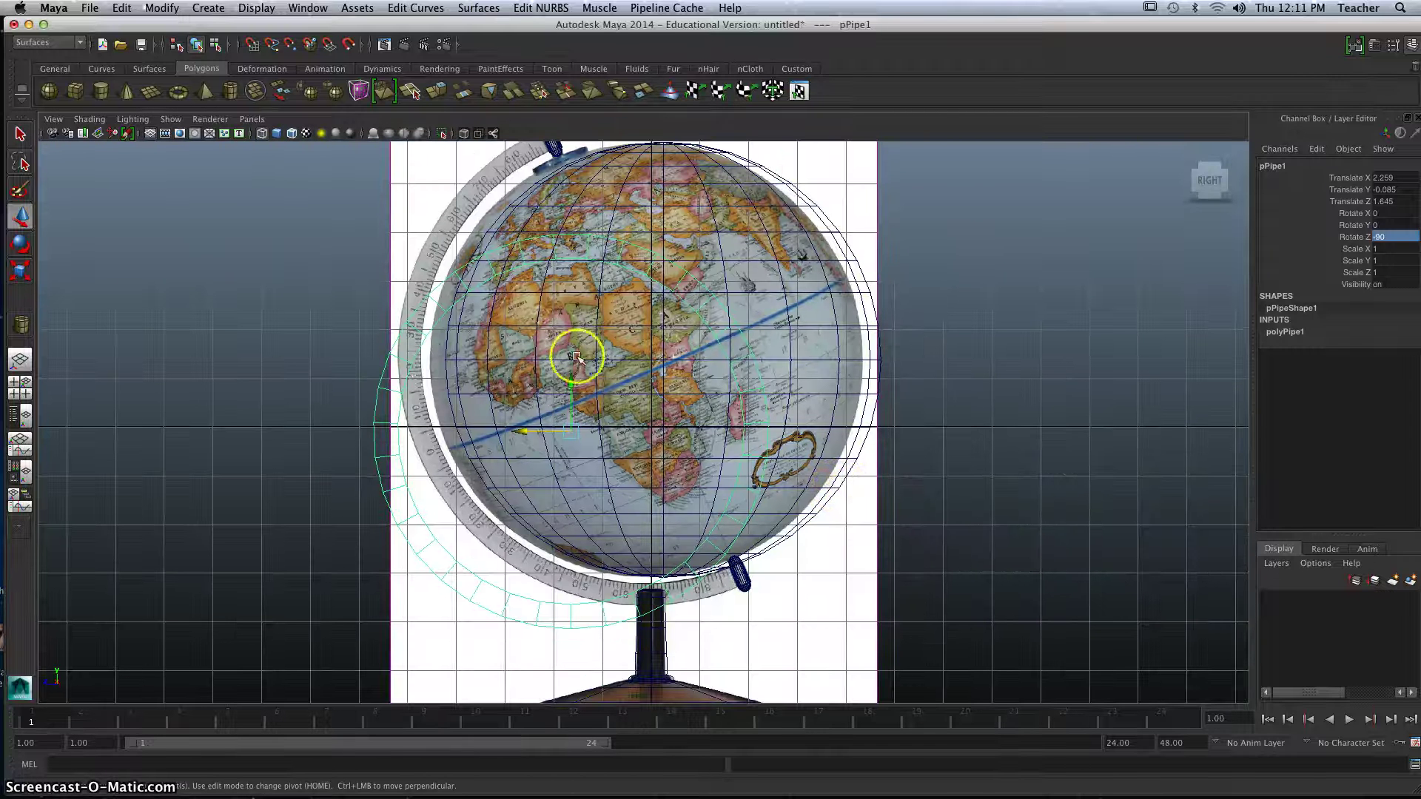
drag(571, 426, 594, 334)
alt+middle_drag(678, 358, 531, 372)
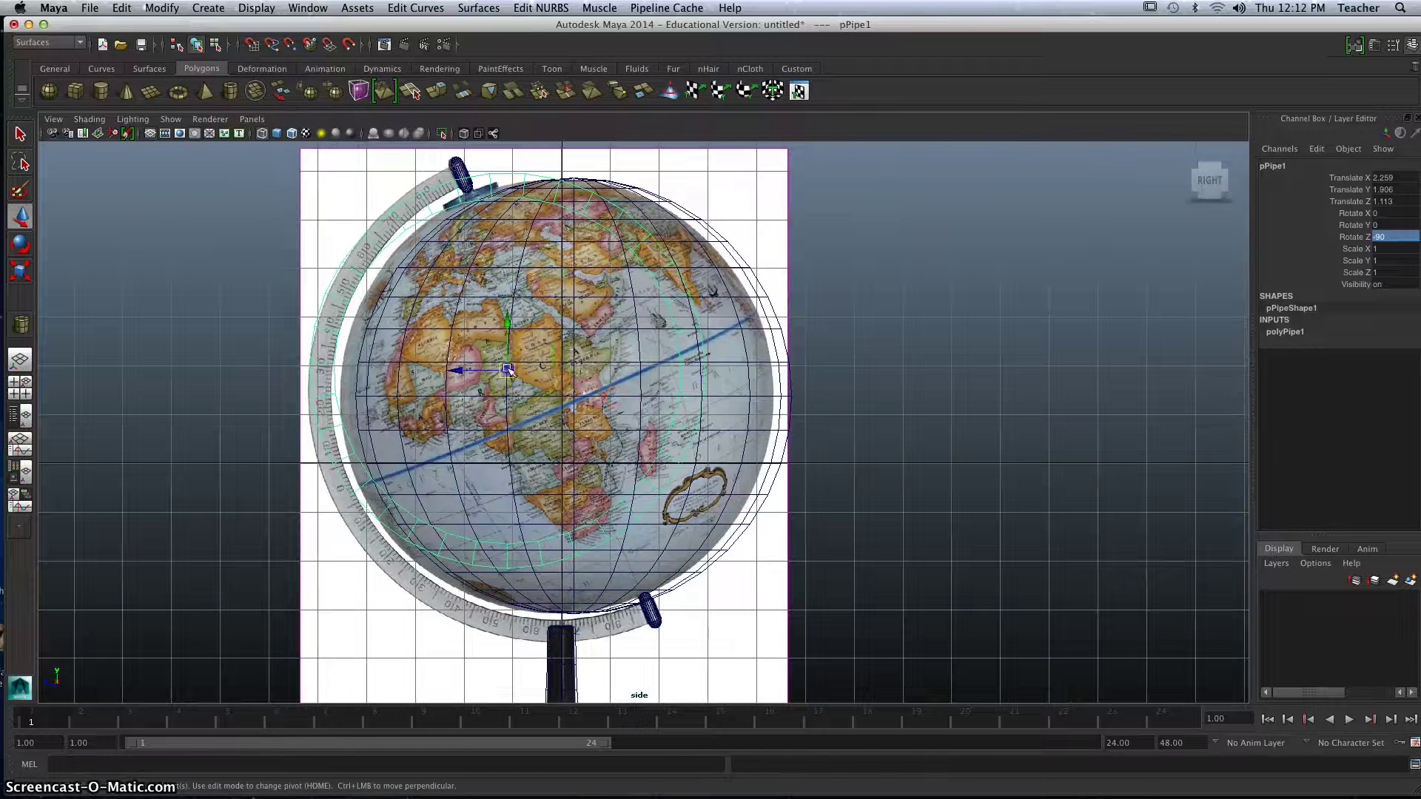
drag(508, 370, 567, 383)
- Scale the pipe uniformly to 1.27 and lower it to about Y 1.47 to match the reference's graduated arc
click(18, 272)
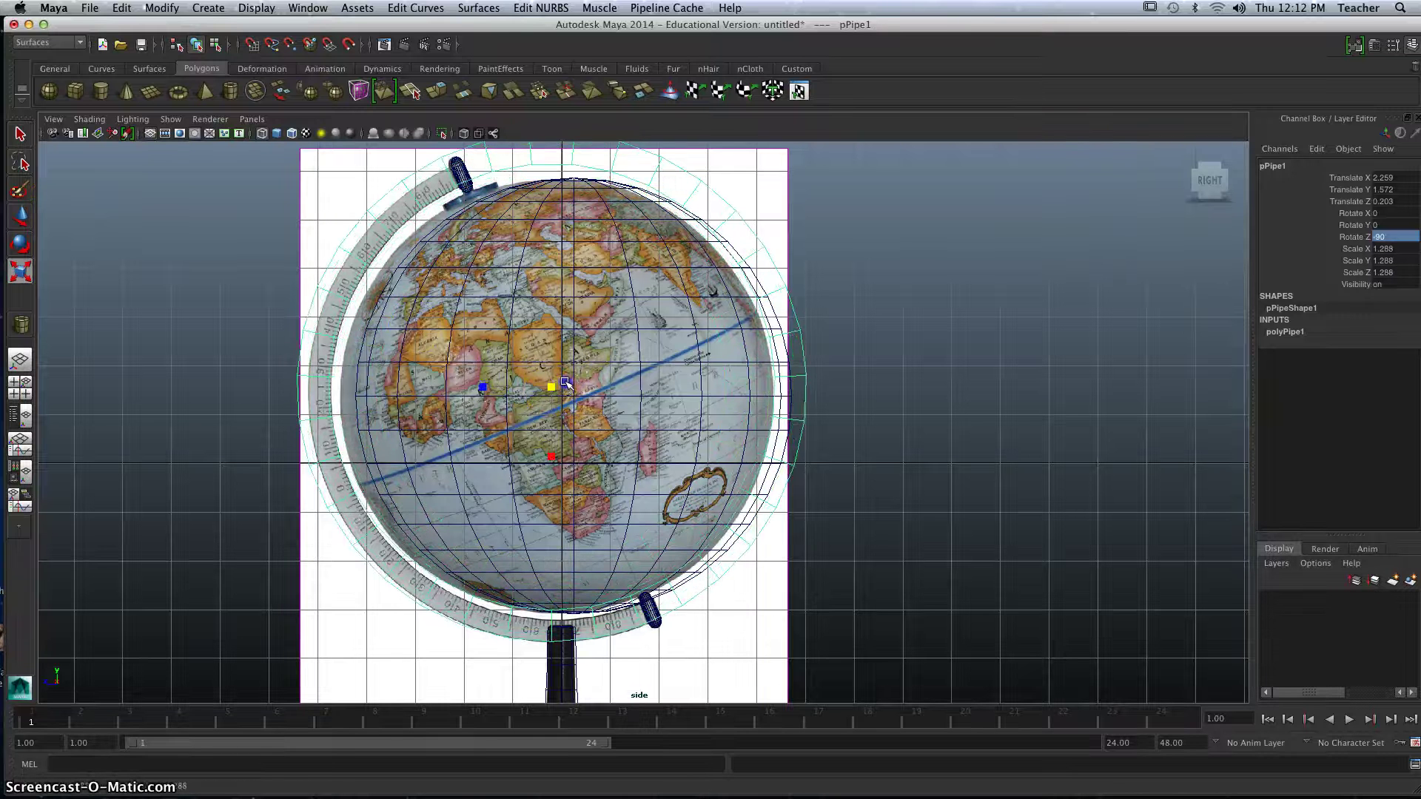
click(21, 222)
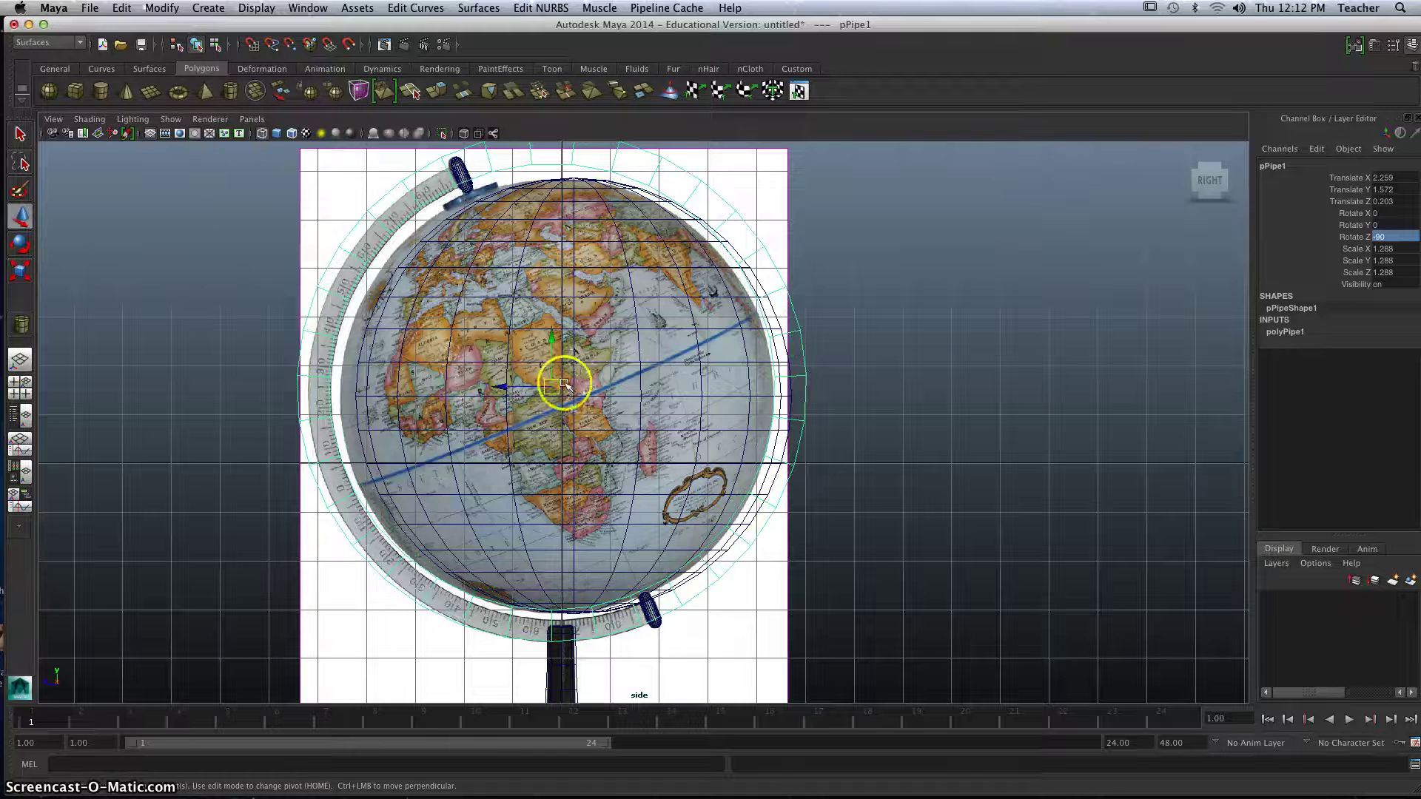
drag(557, 385, 553, 393)
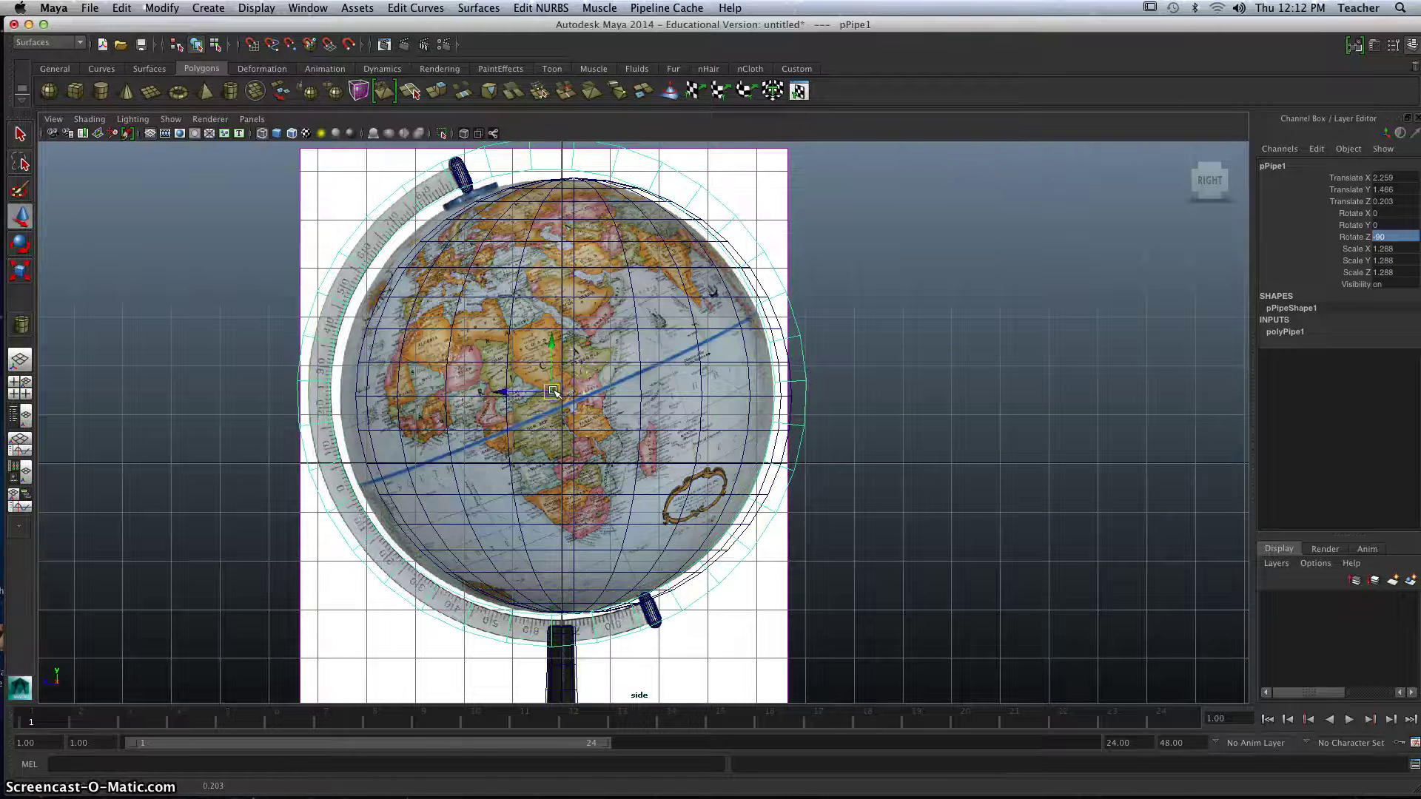
click(615, 382)
click(20, 270)
drag(551, 393, 546, 400)
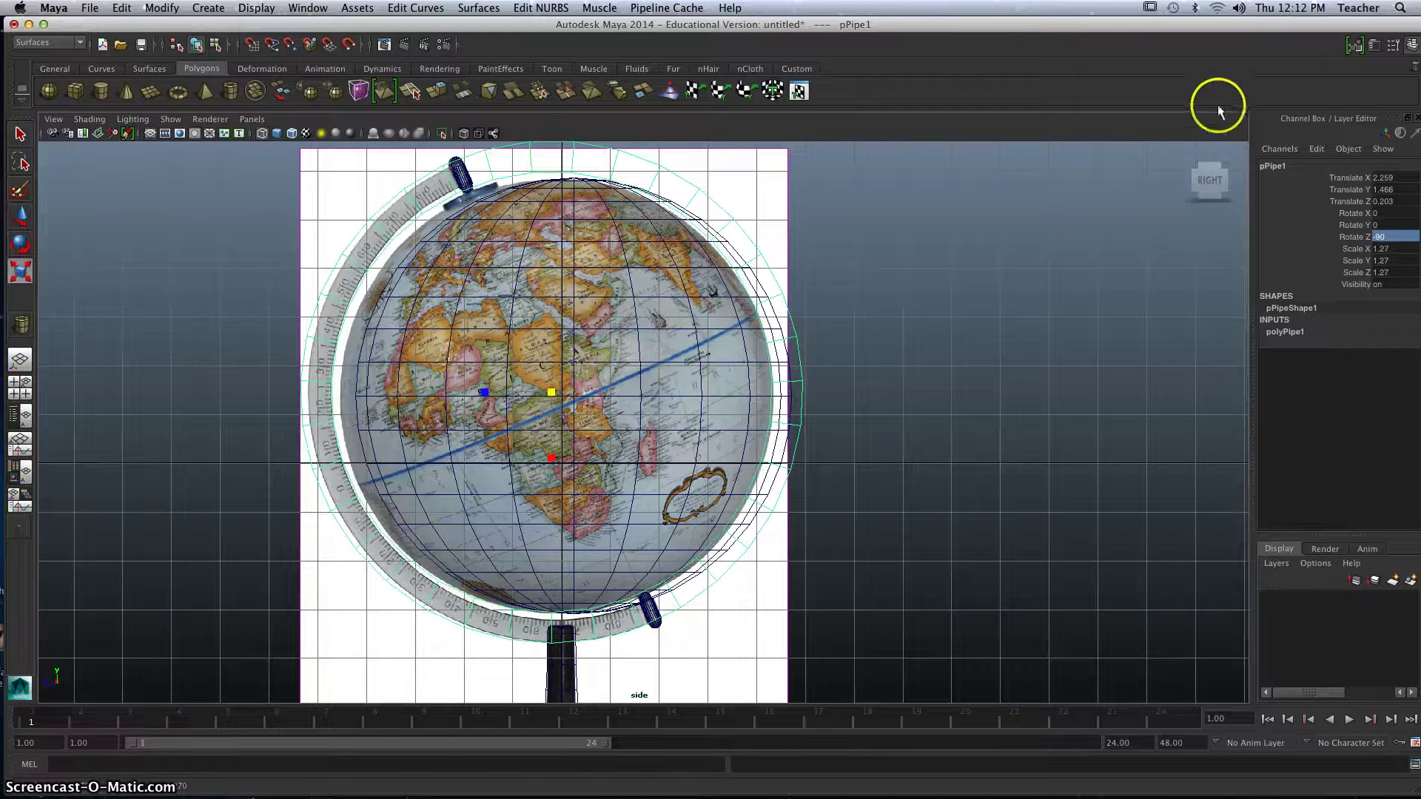
- Try a pipe thickness of 0.709, restore it to 0.5 and deselect the pipe
click(1374, 45)
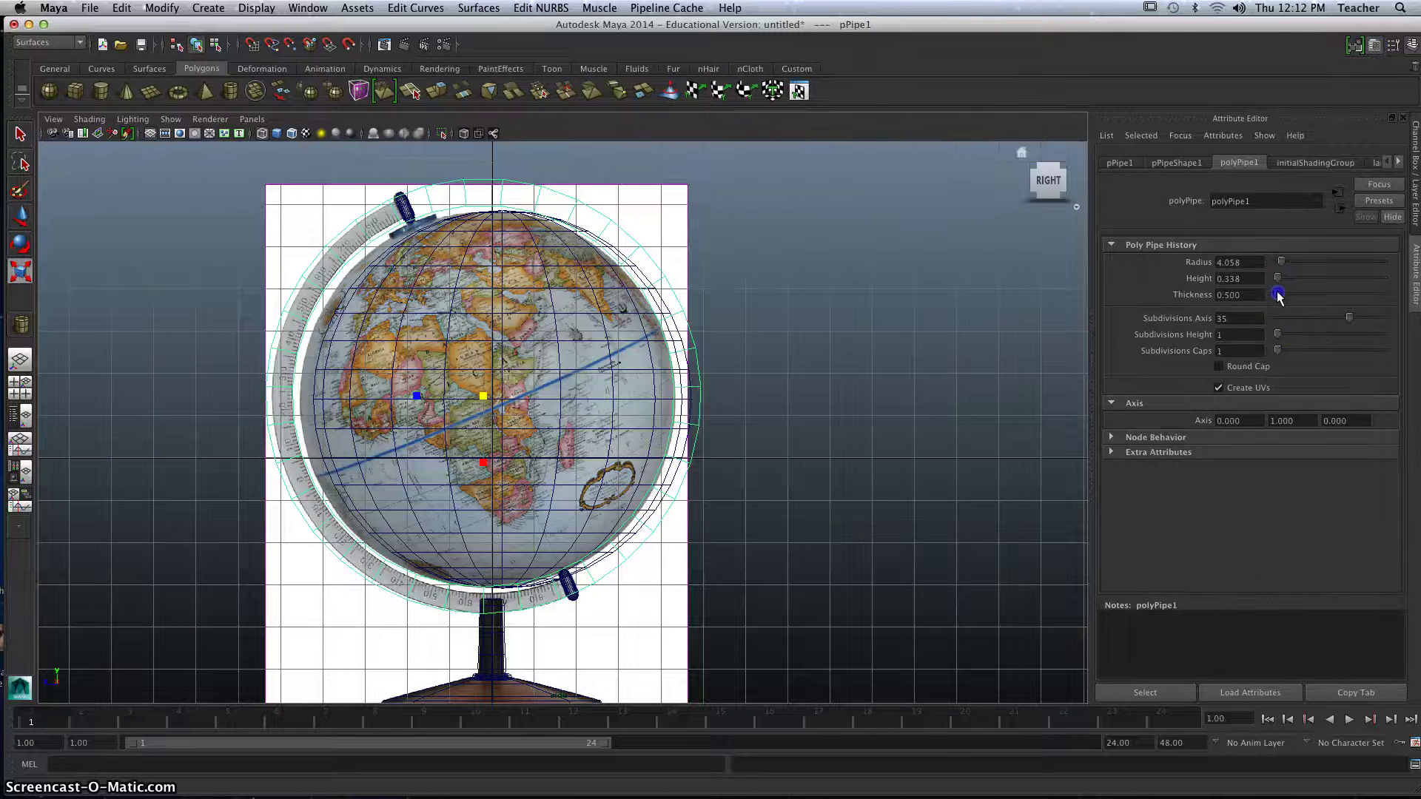
drag(1279, 295, 1279, 295)
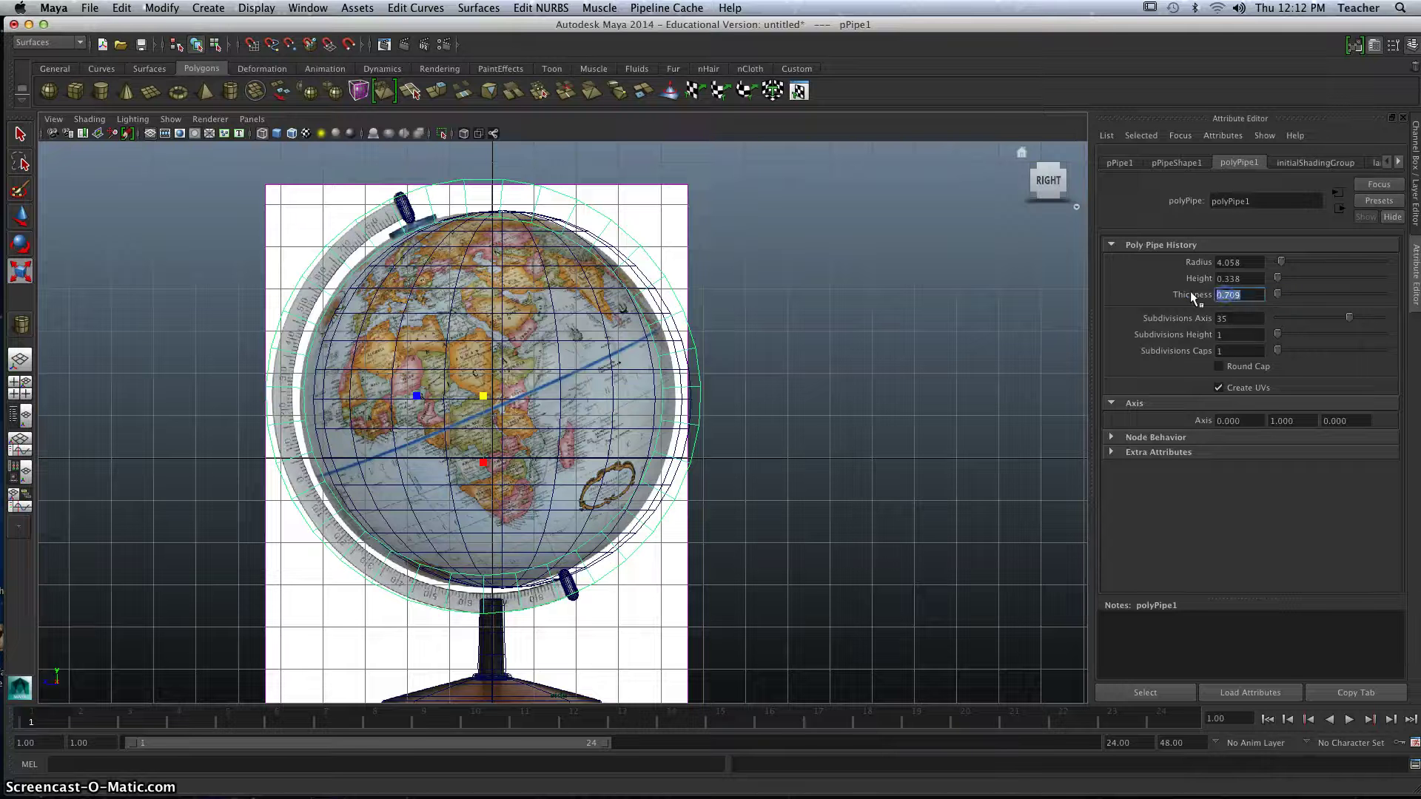
text(0.5)
key(Return)
click(1019, 309)
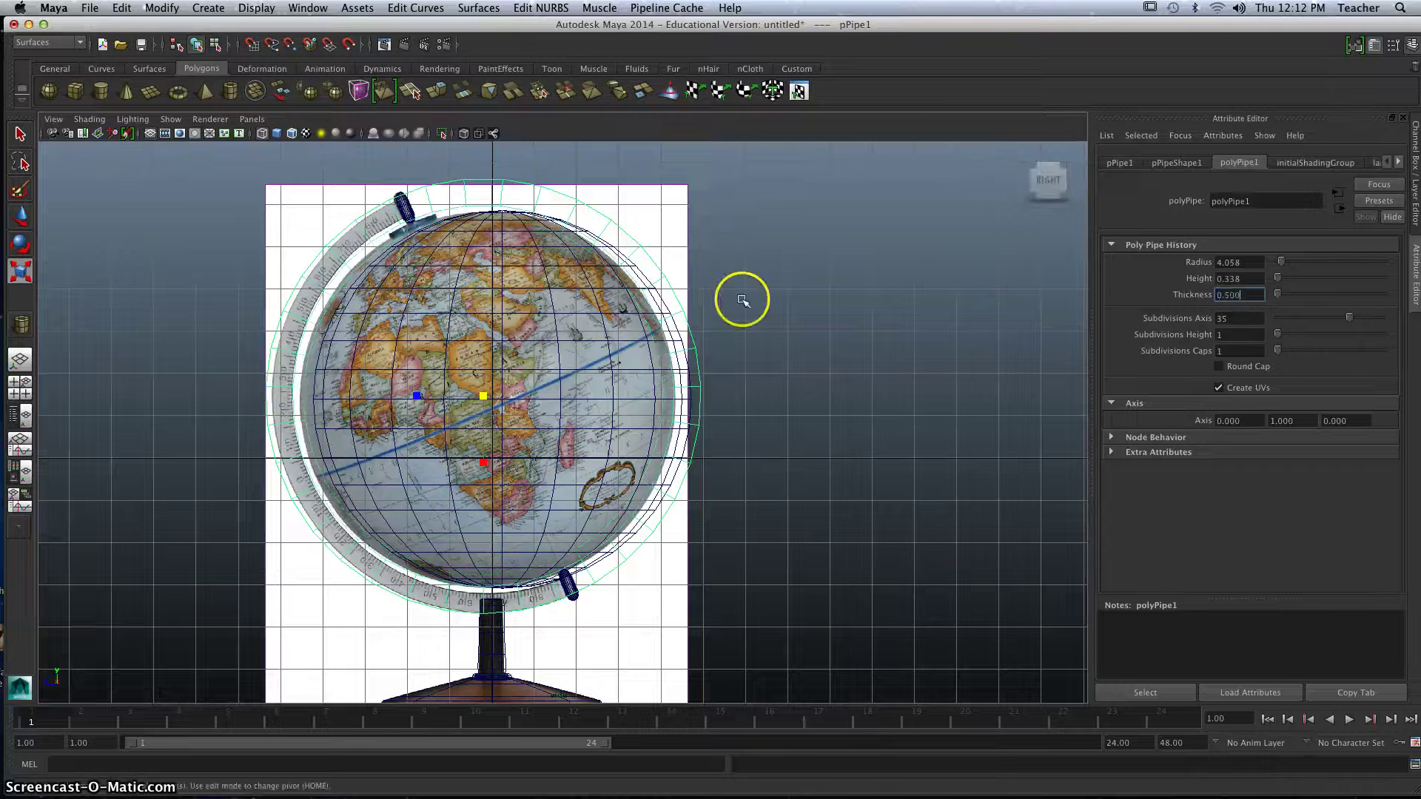
click(709, 346)
- Select the pipe in the perspective view and move it sideways until it encircles the globe along the reference plane
key(space)
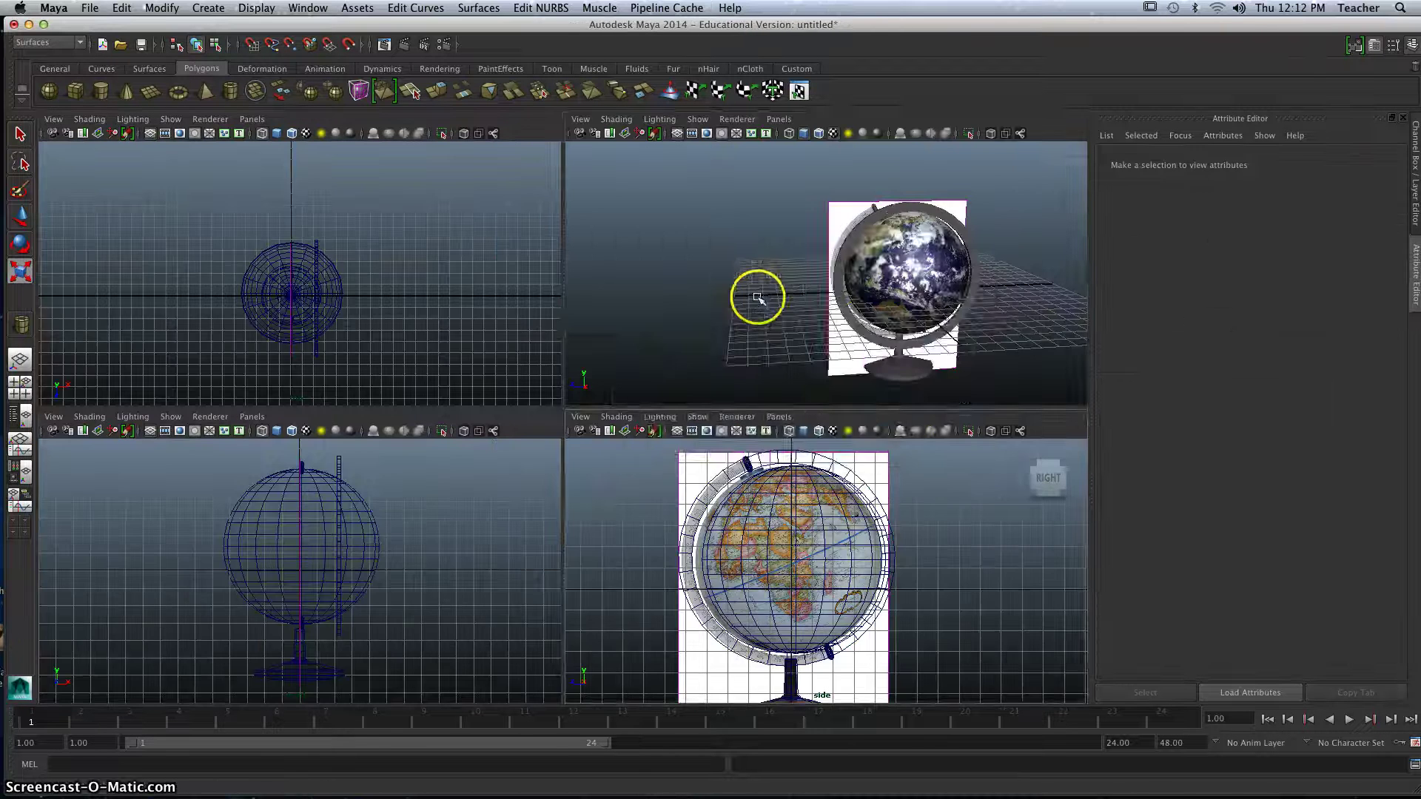
key(space)
alt+drag(725, 320, 657, 333)
click(20, 216)
alt+drag(475, 360, 607, 363)
click(722, 407)
drag(692, 402, 580, 389)
- Set the pipe's thickness to 0.3
double_click(1220, 318)
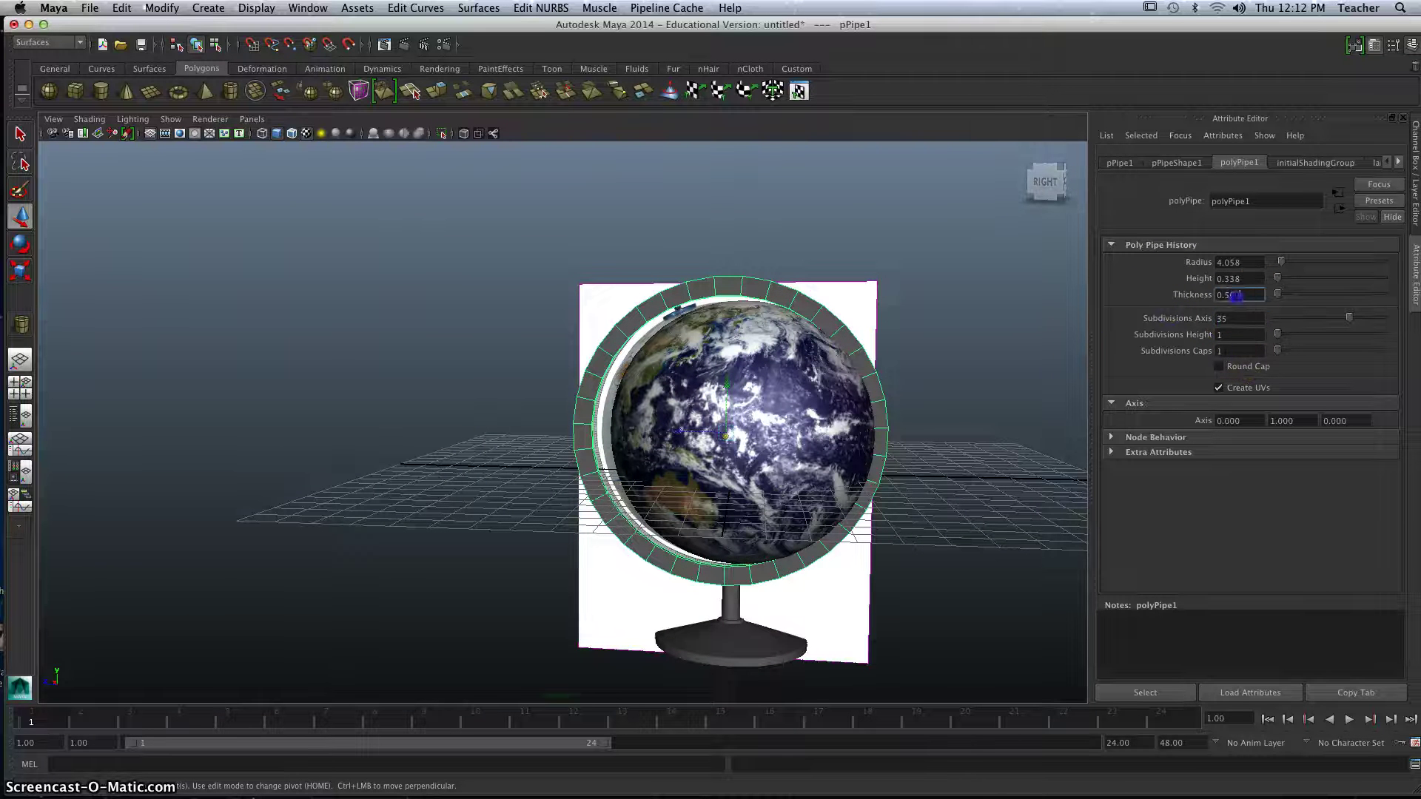
text(.3)
key(Return)
alt+drag(744, 319, 741, 320)
- Nudge the pipe slightly in the side view to line it up with the reference's graduated arc
click(20, 270)
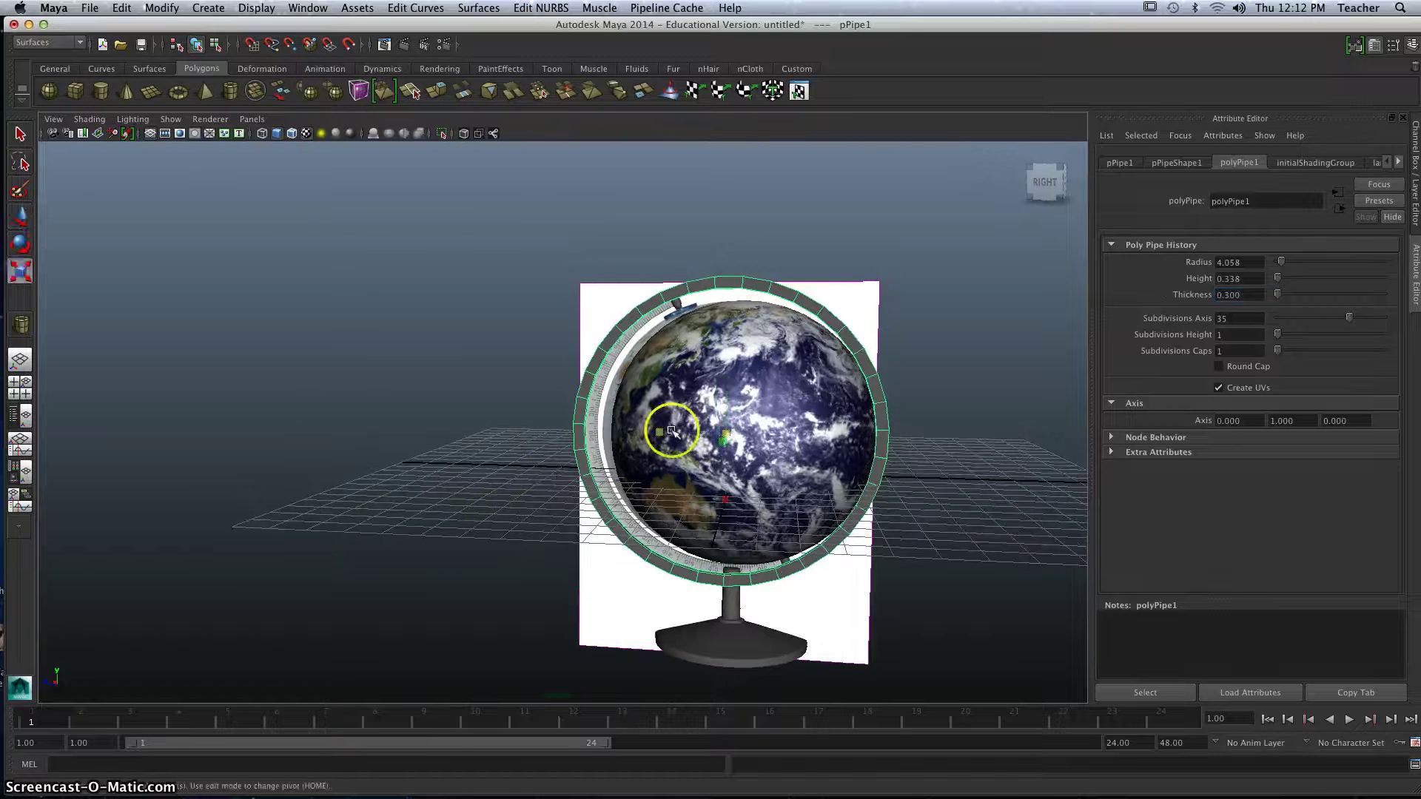
alt+drag(679, 422, 721, 436)
key(space)
key(space)
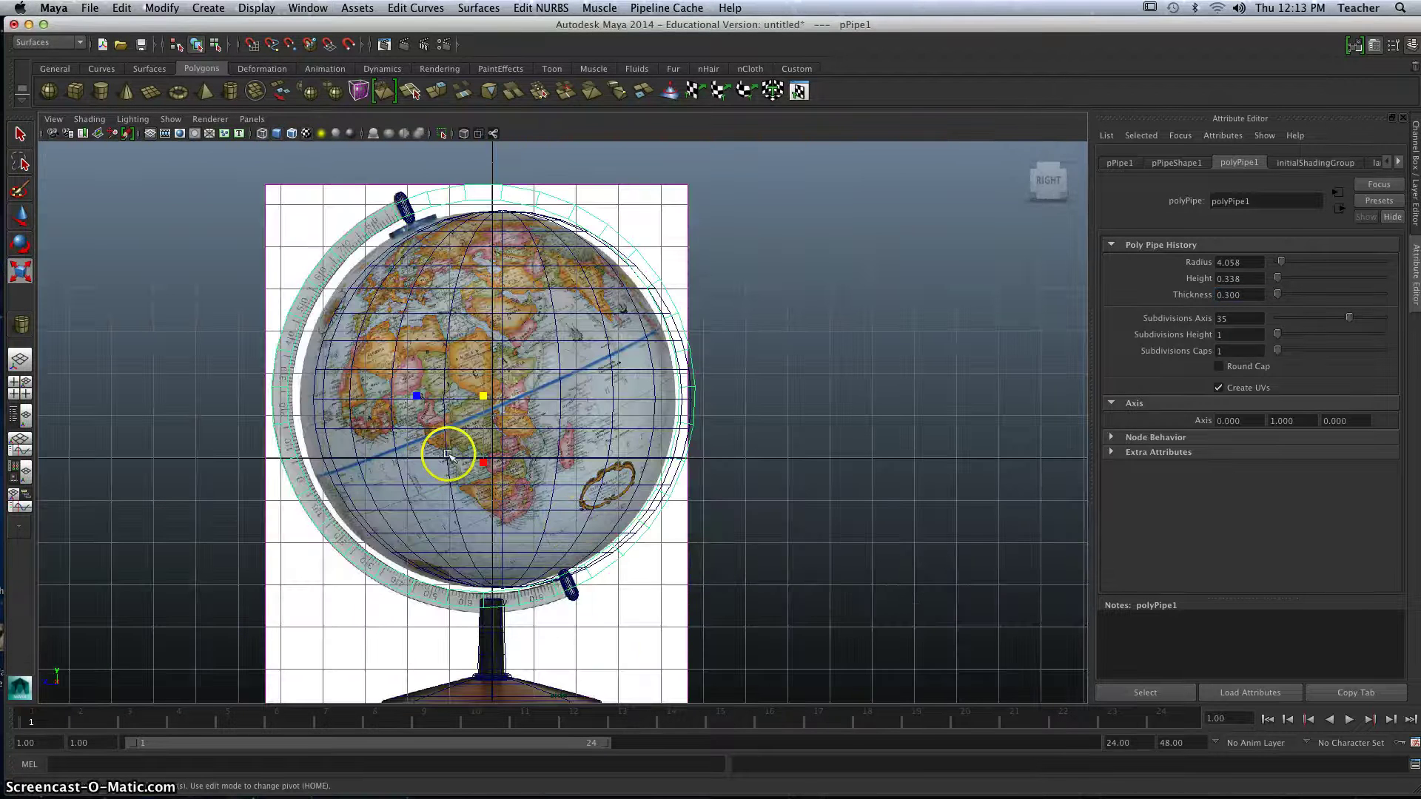
click(20, 214)
drag(485, 398, 486, 399)
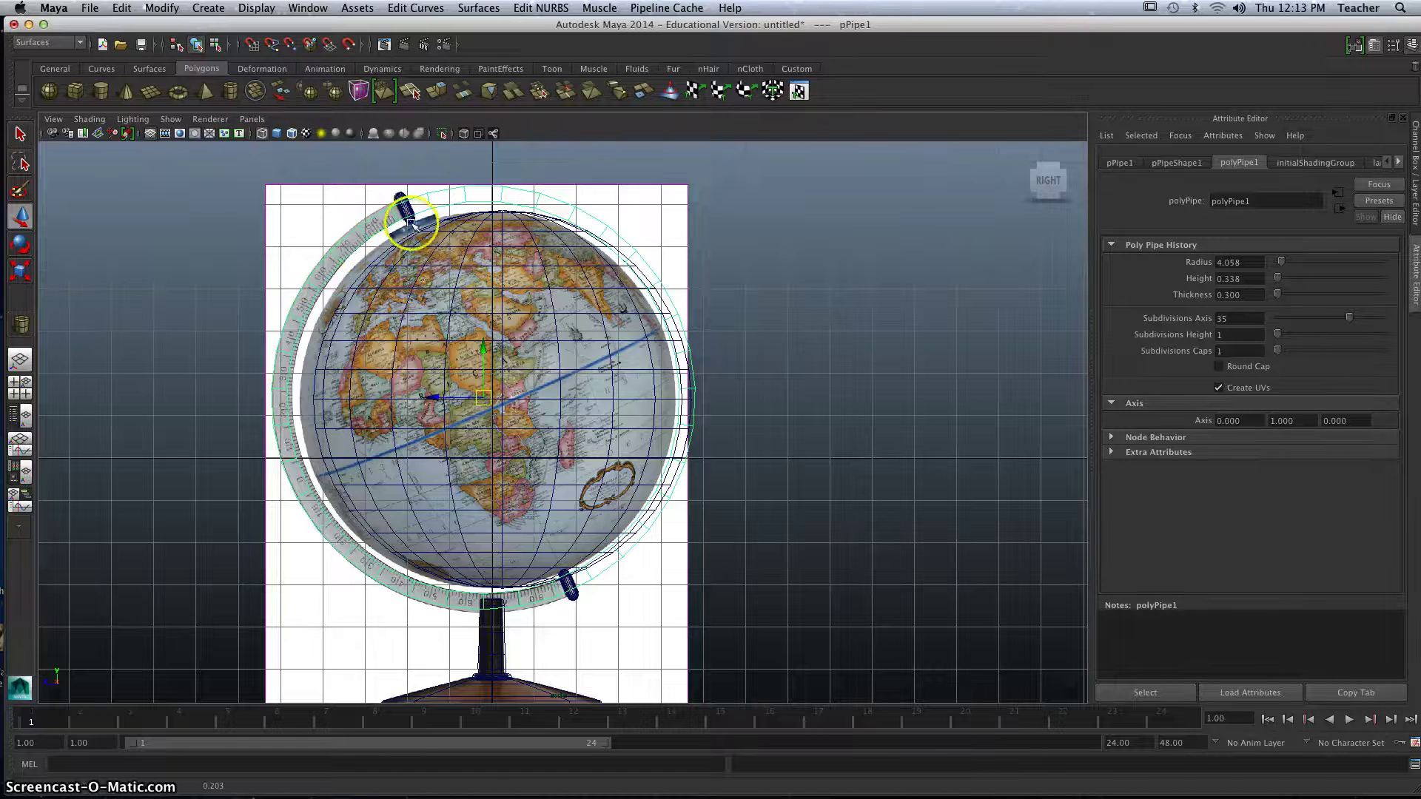
- In the perspective view, switch the pipe to face selection and delete its segments just past the upper pole pin
key(space)
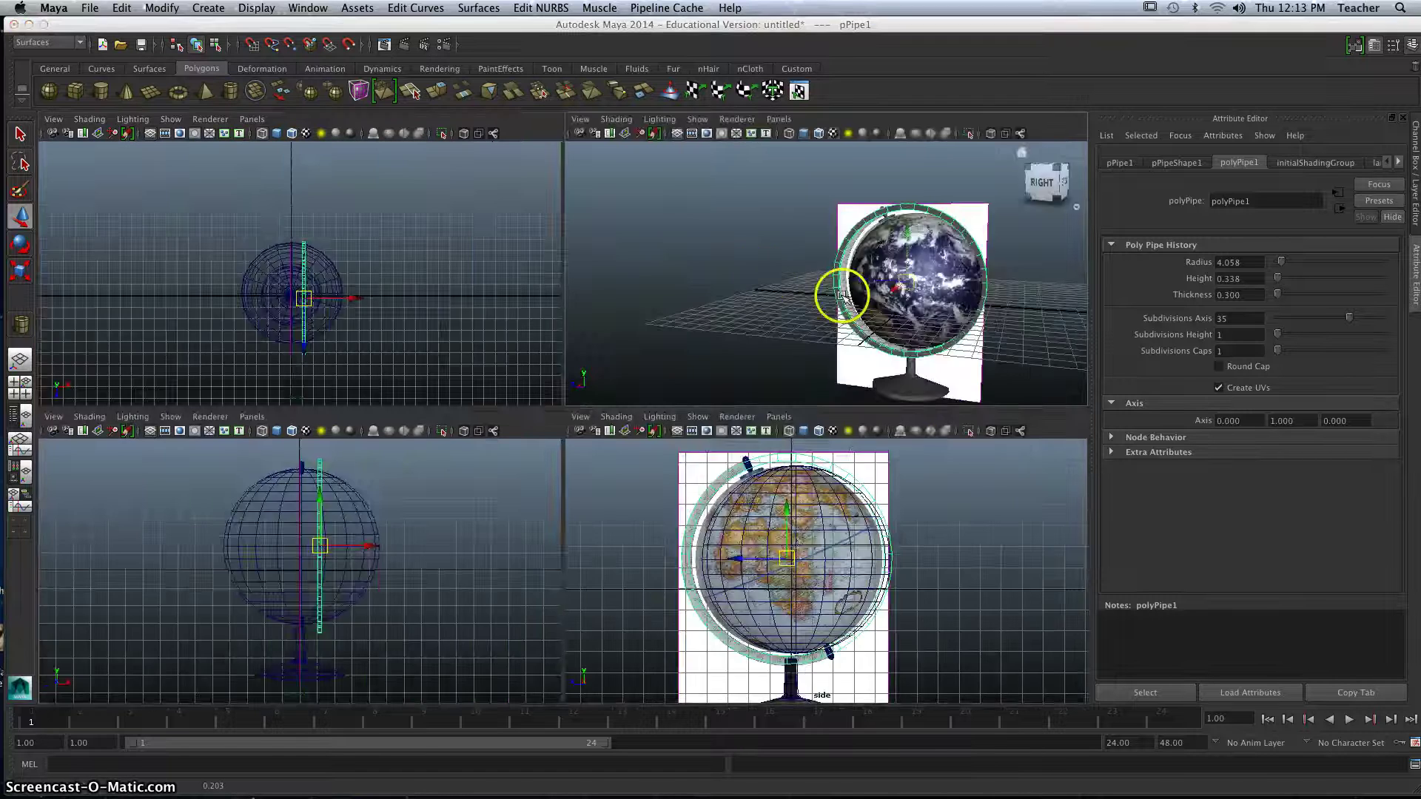
key(space)
key(f)
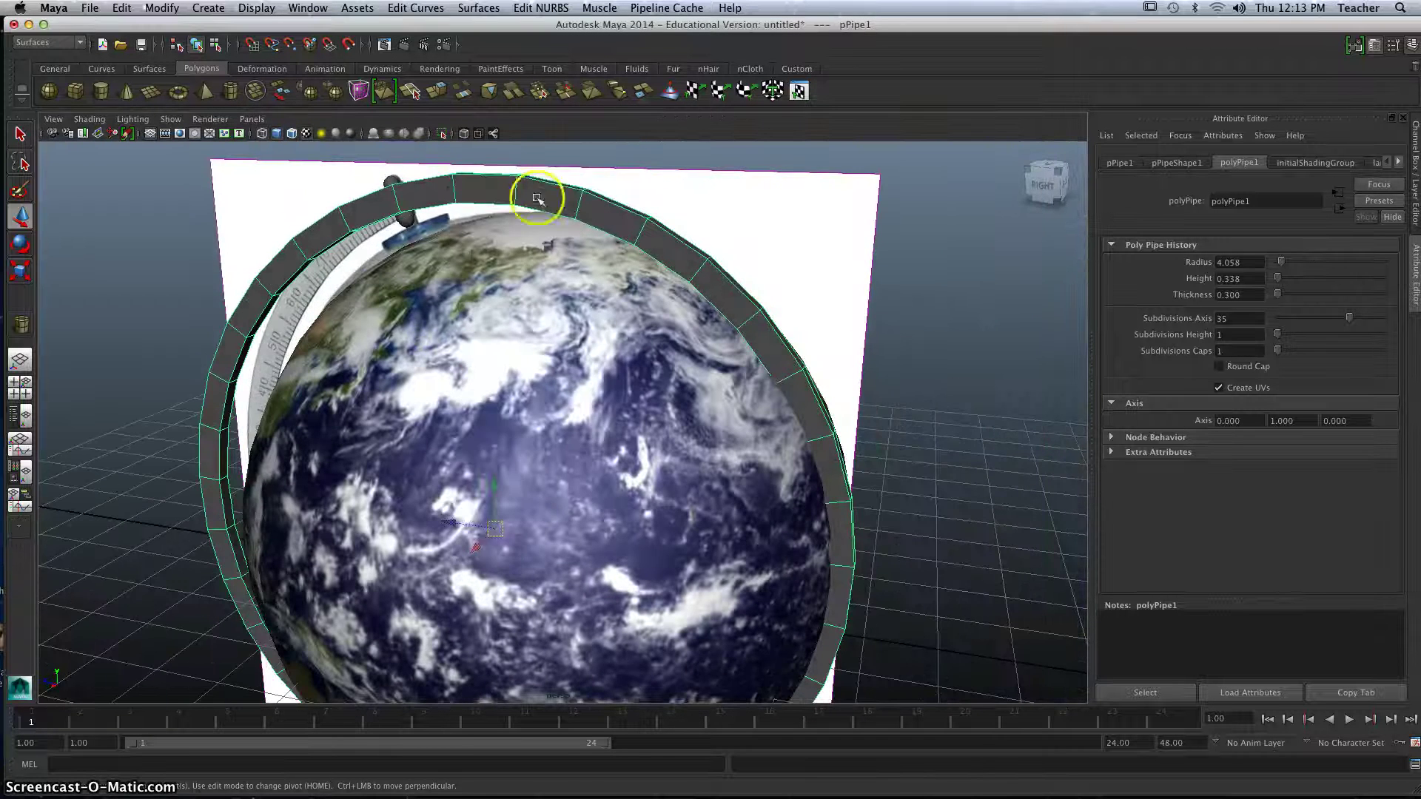
right_drag(537, 197, 549, 237)
mouse_move(549, 238)
alt+mouse_down()
mouse_move(571, 235)
mouse_move(561, 244)
alt+mouse_up()
right_drag(566, 204, 561, 233)
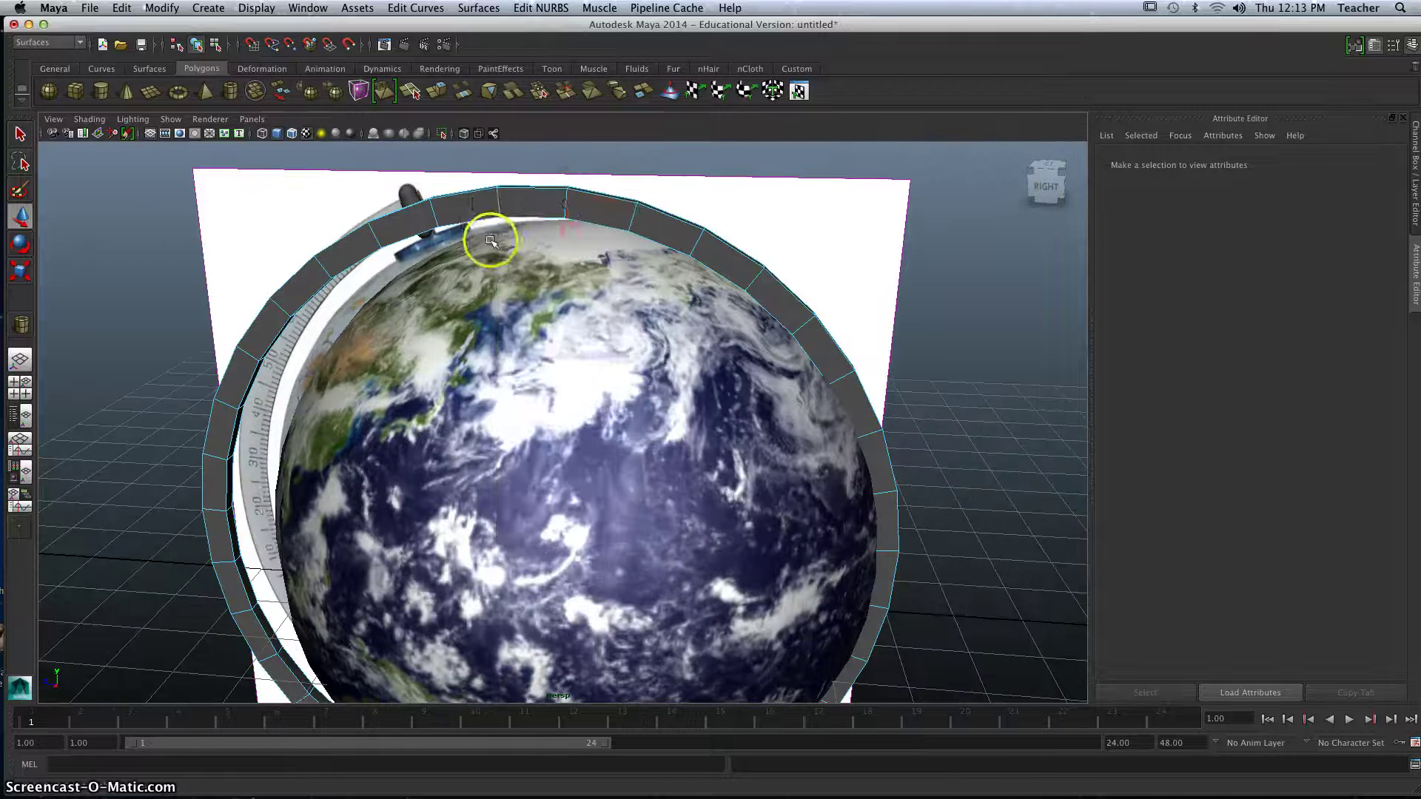
scroll(489, 239, down, 3)
alt+drag(483, 250, 510, 234)
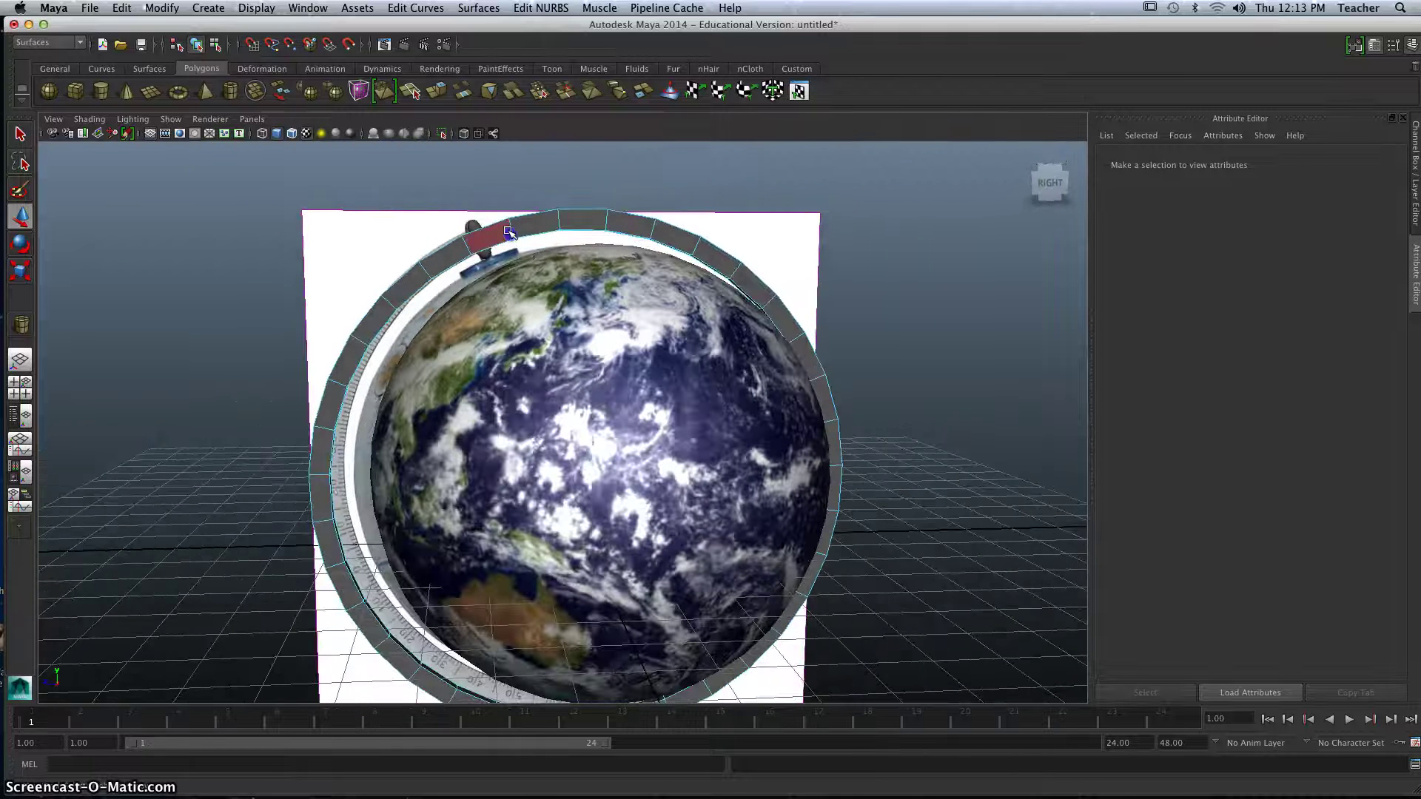
drag(595, 249, 595, 250)
key(Delete)
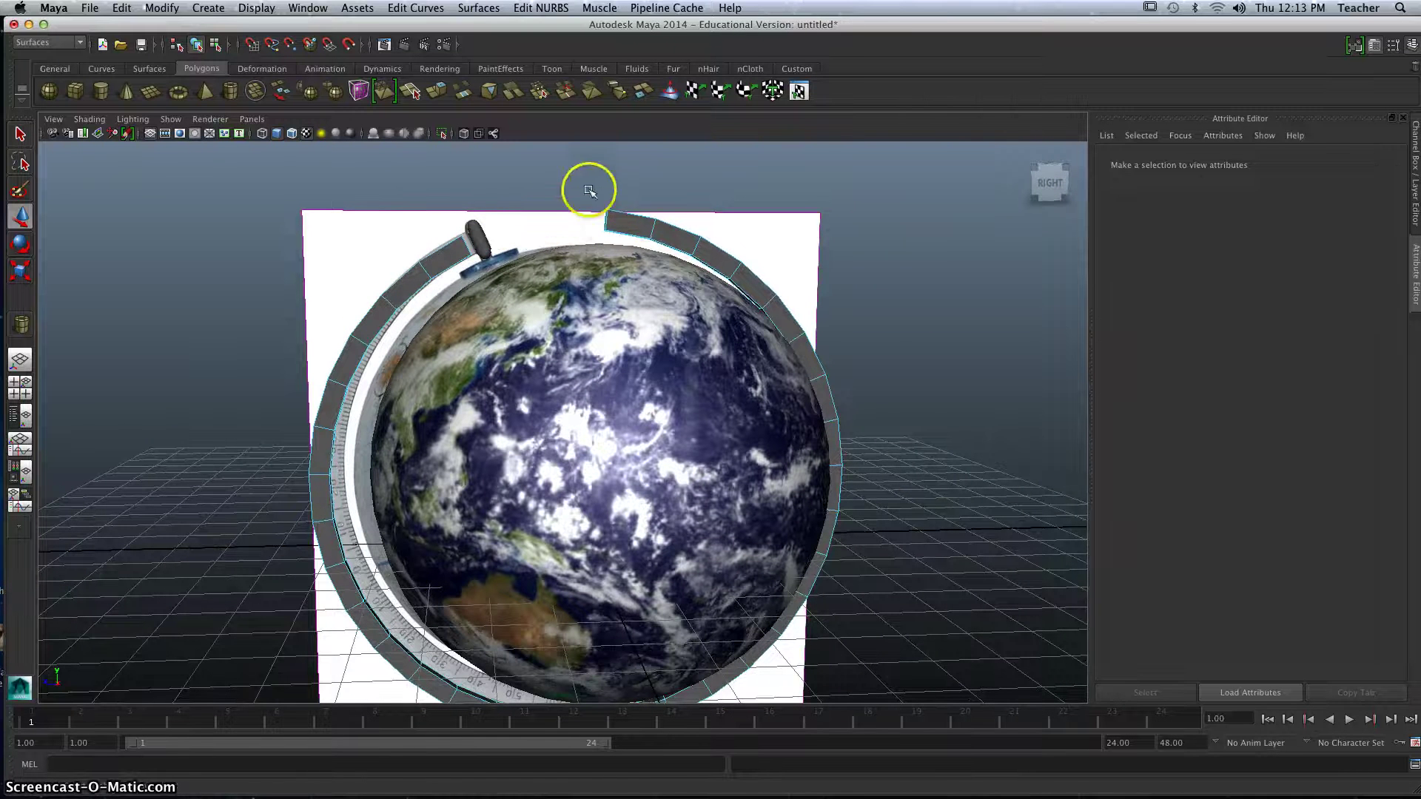
- Delete the pipe's remaining faces along the side away from the graduated arc, down to near the lower pole pin
drag(587, 190, 782, 343)
key(Delete)
alt+middle_drag(823, 437, 565, 267)
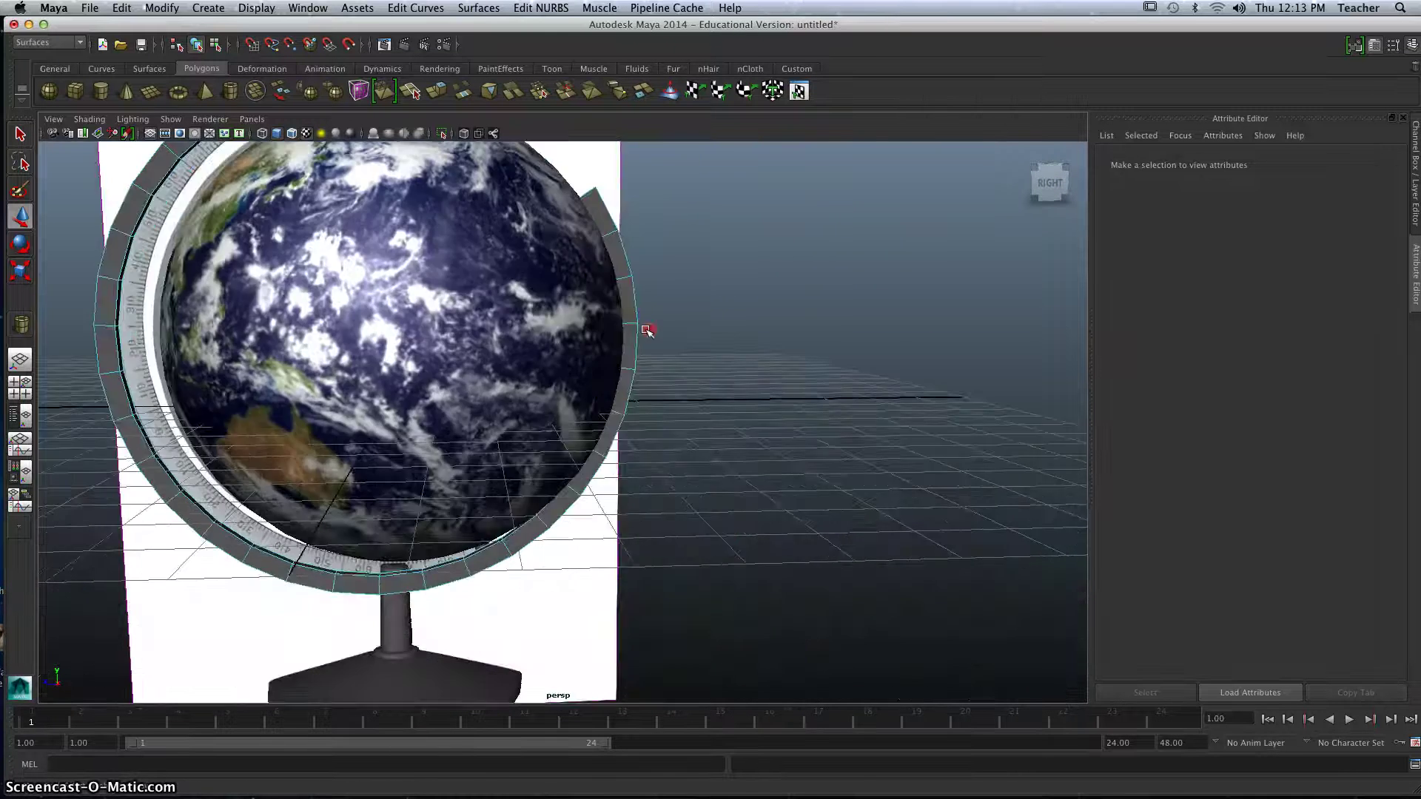
drag(440, 168, 698, 586)
drag(620, 180, 567, 421)
drag(538, 479, 460, 477)
key(Delete)
- Select a border edge at the arc's open lower end and close it with Fill Hole from the Polygons menu set
click(546, 464)
scroll(460, 477, up, 5)
alt+middle_drag(460, 477, 643, 429)
scroll(561, 463, up, 3)
alt+drag(555, 463, 493, 469)
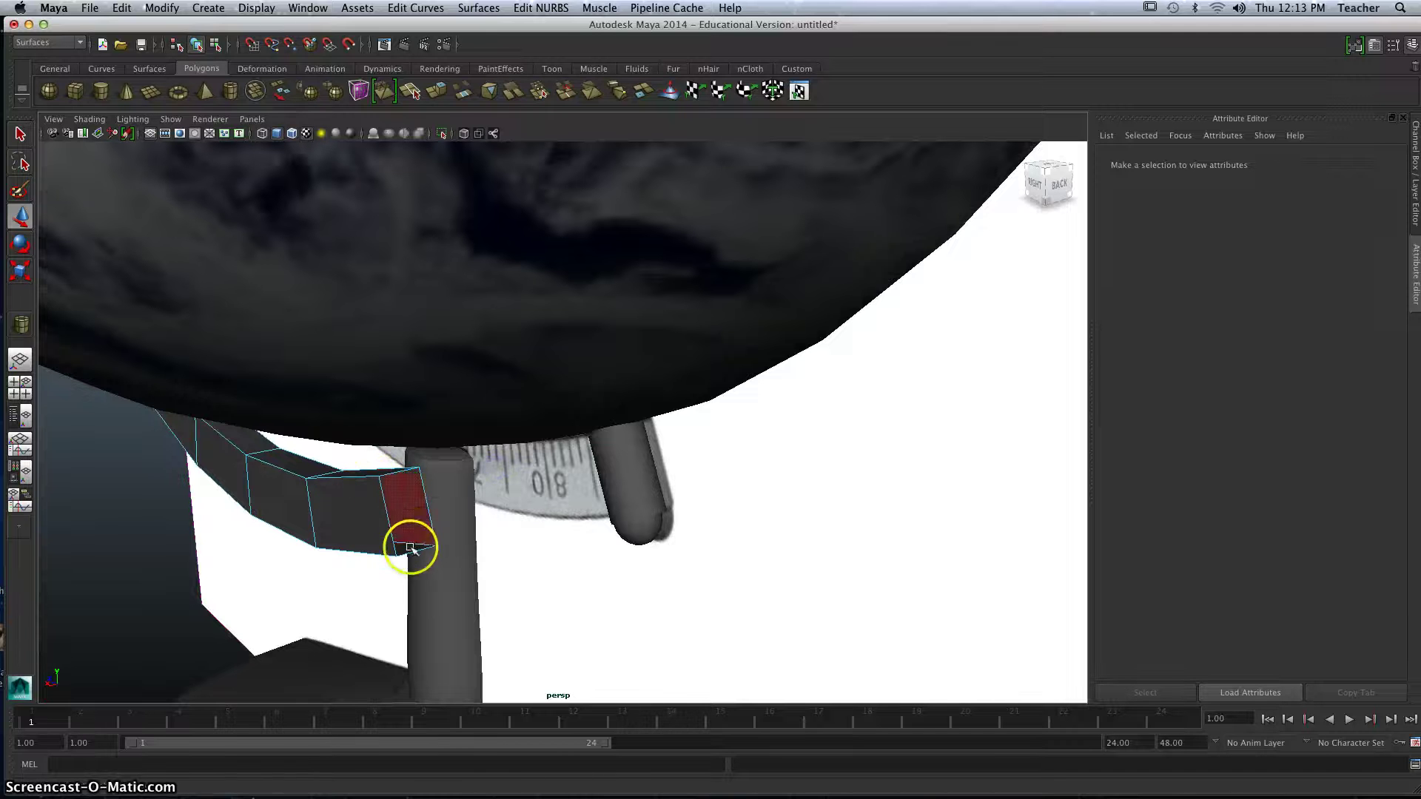
right_drag(422, 460, 429, 478)
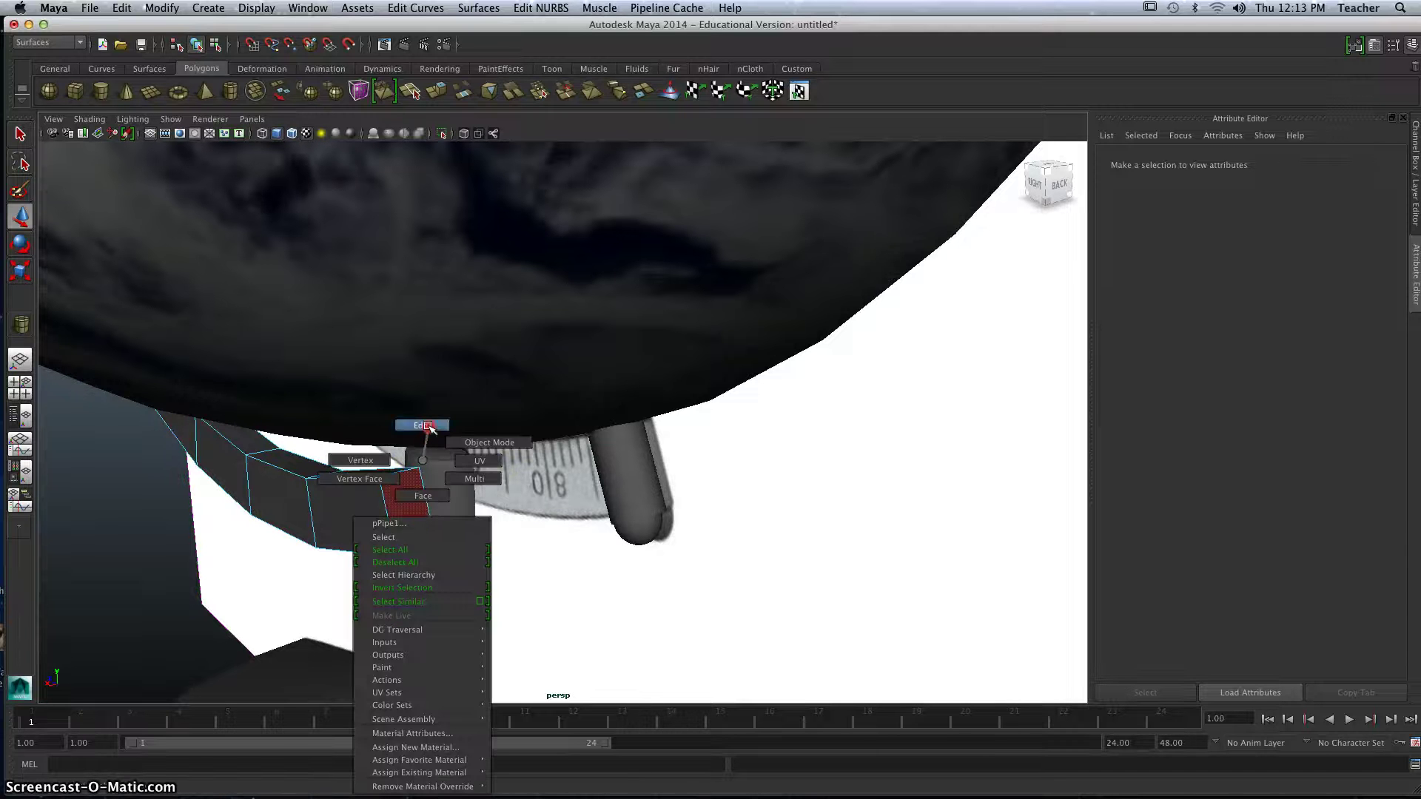
right_drag(429, 428, 430, 429)
click(424, 492)
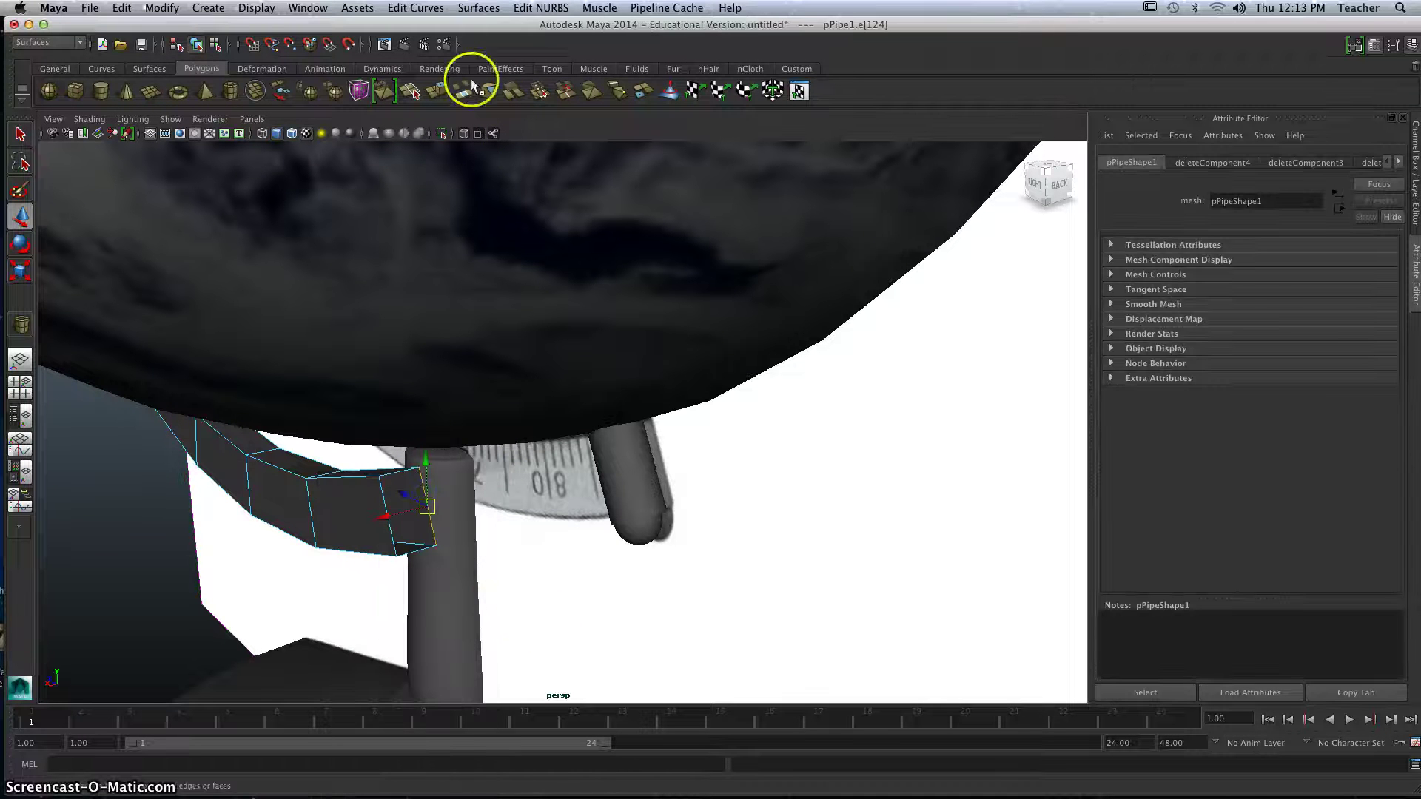
click(51, 42)
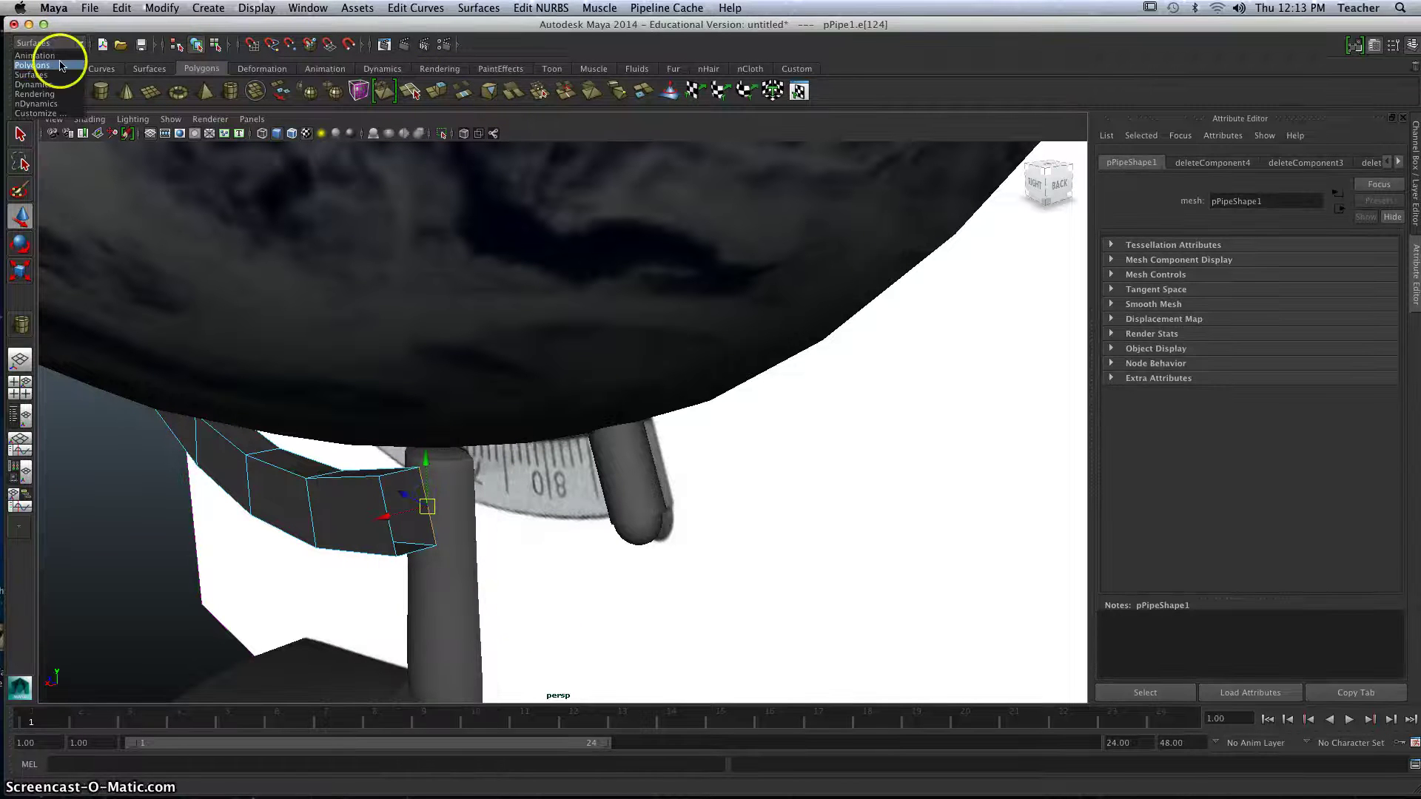
click(35, 66)
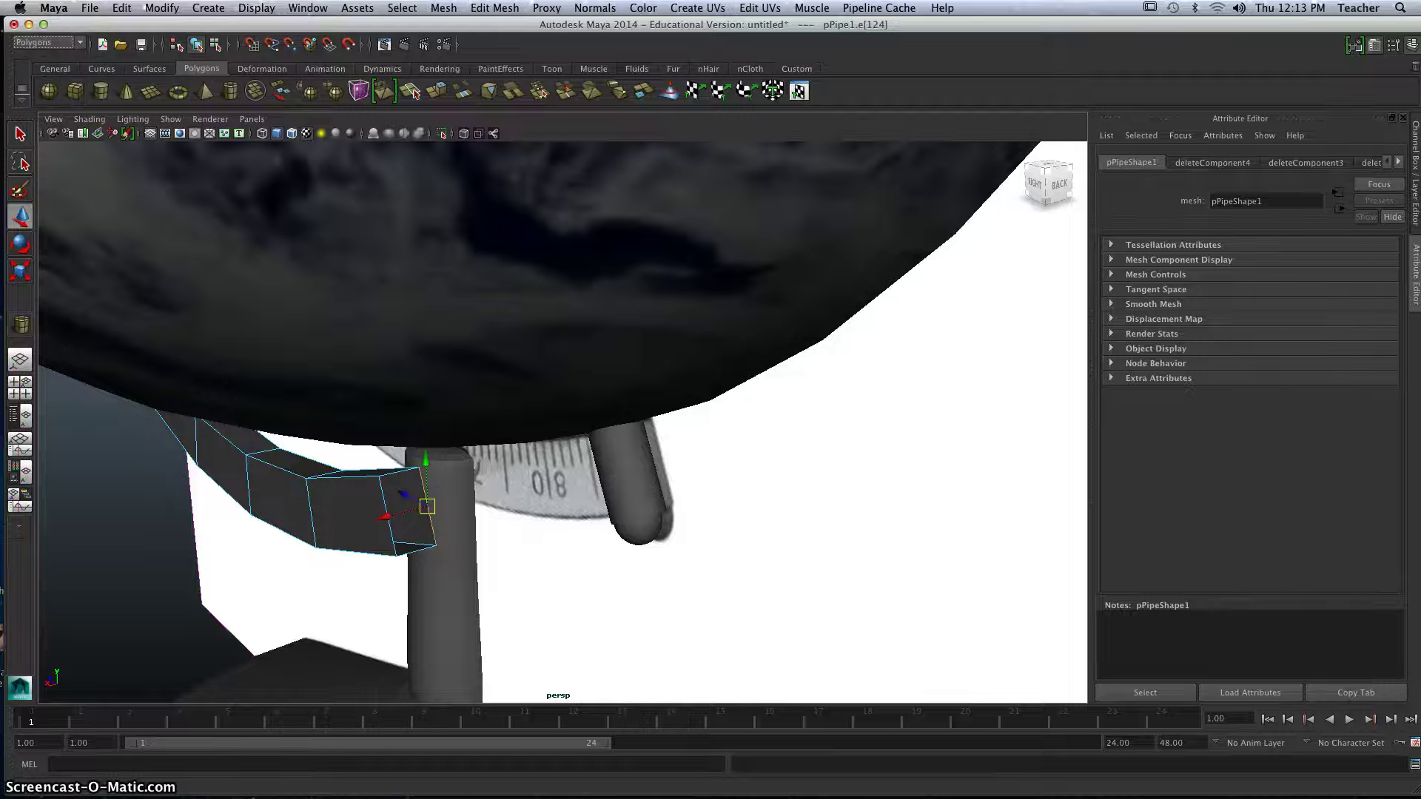
click(445, 8)
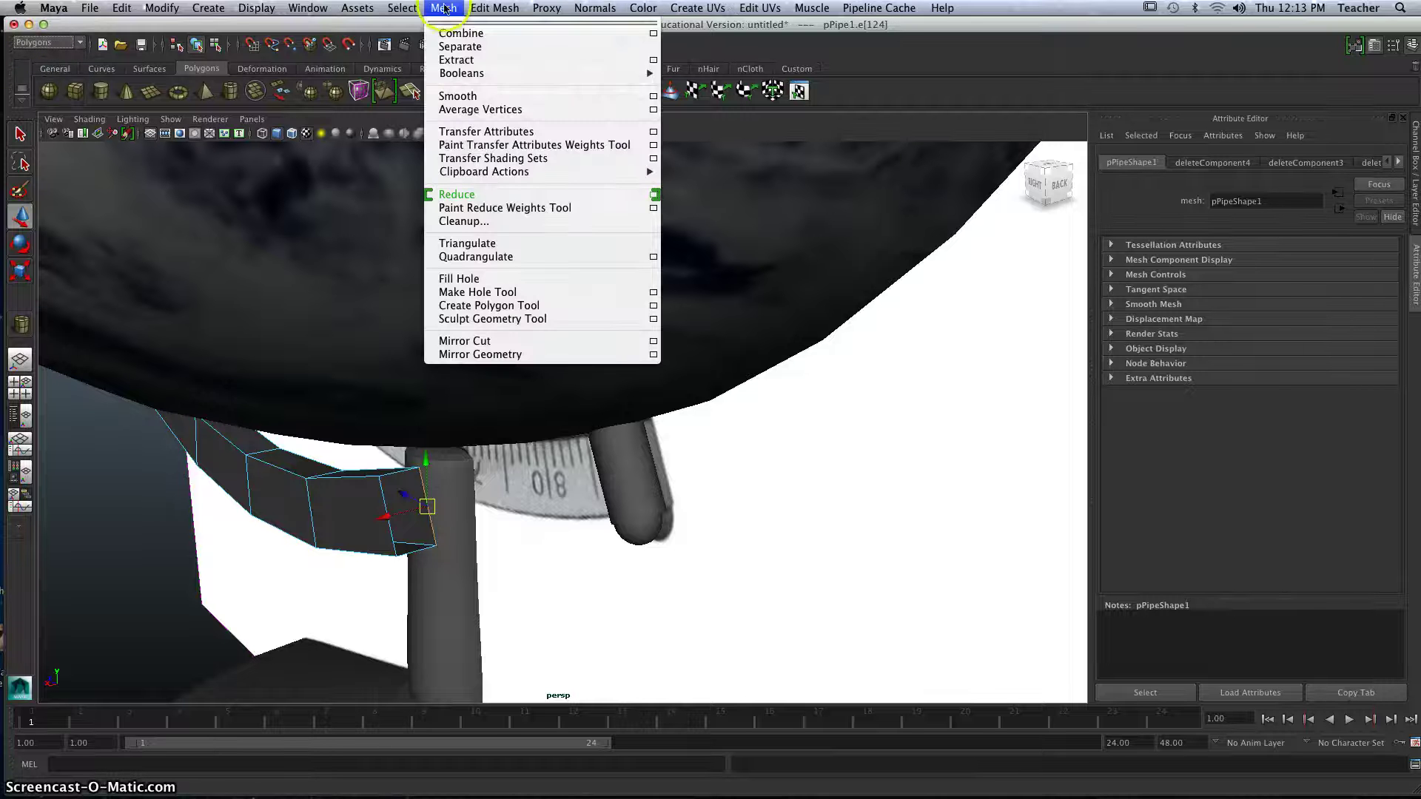
click(456, 280)
- Select a border edge at the arc's open upper end and close it with Fill Hole
scroll(565, 416, up, 10)
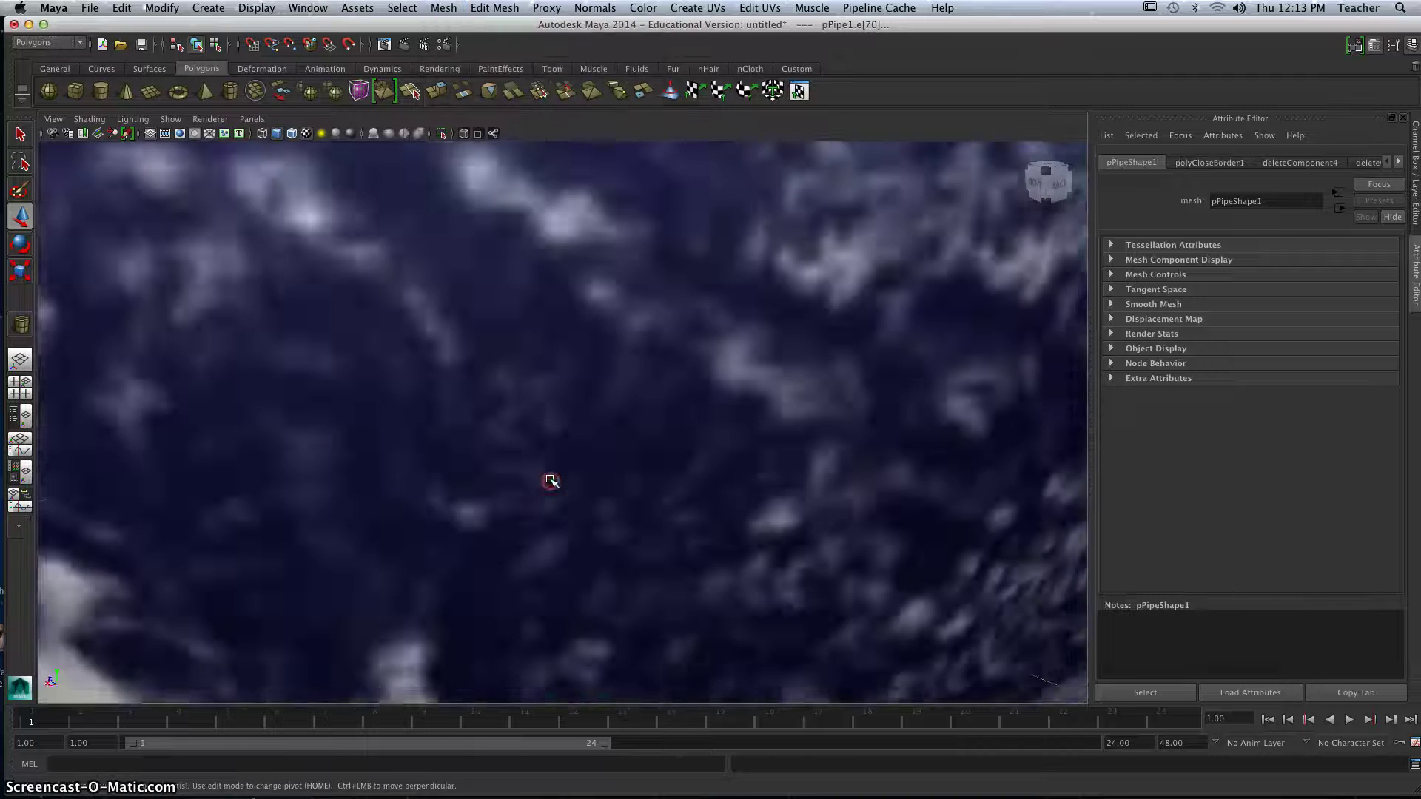
scroll(550, 481, down, 10)
alt+middle_drag(559, 273, 559, 578)
alt+middle_drag(552, 358, 570, 393)
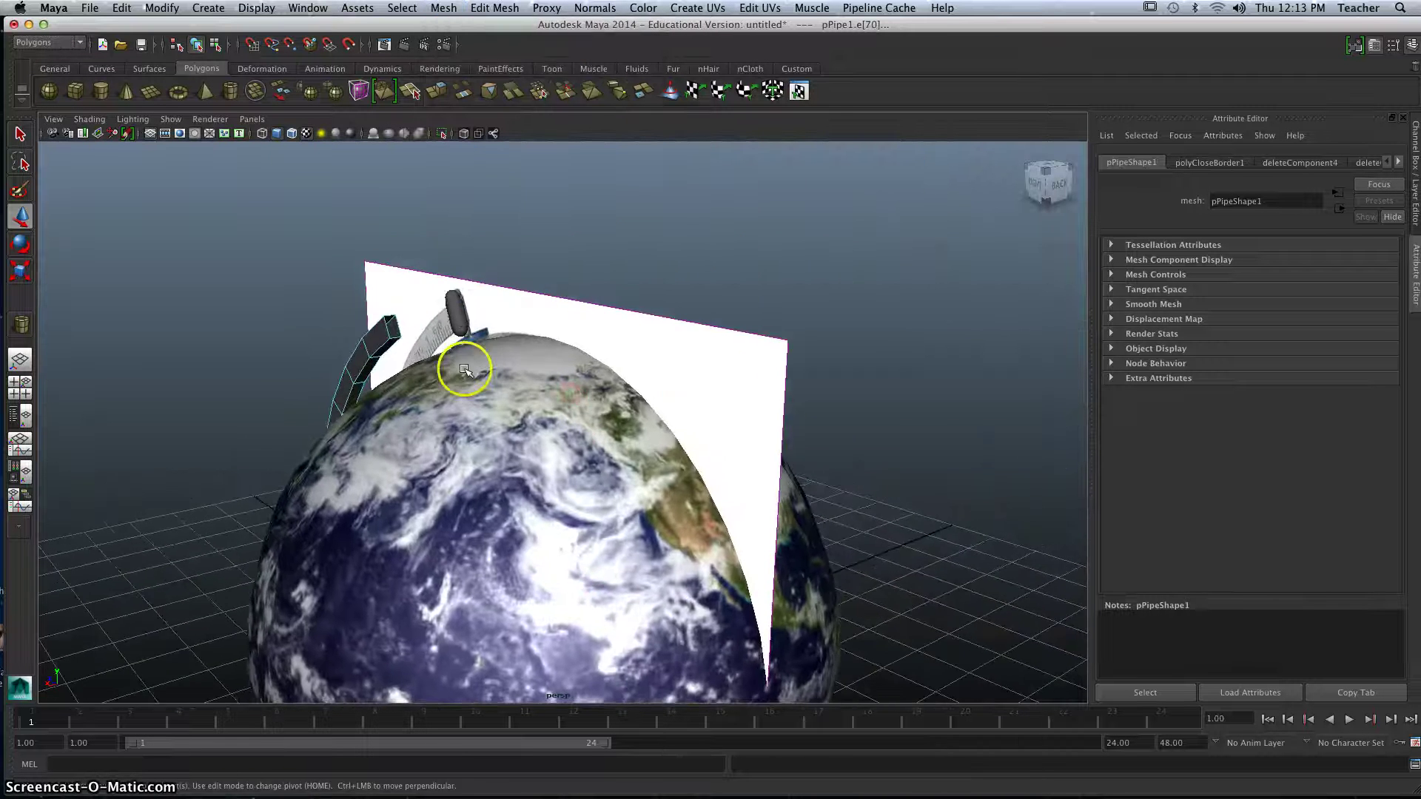
alt+middle_drag(449, 359, 552, 416)
scroll(460, 384, up, 6)
click(386, 279)
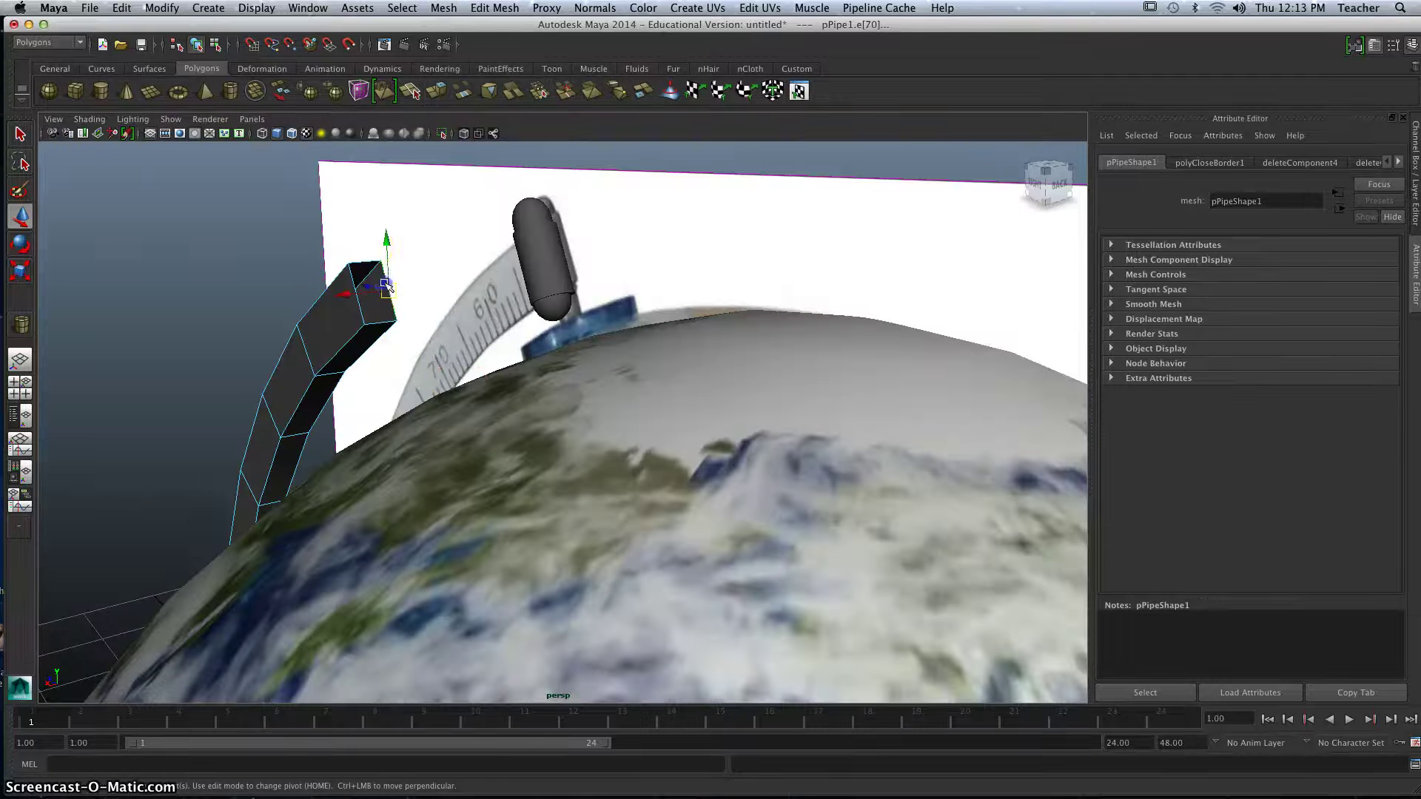
click(363, 260)
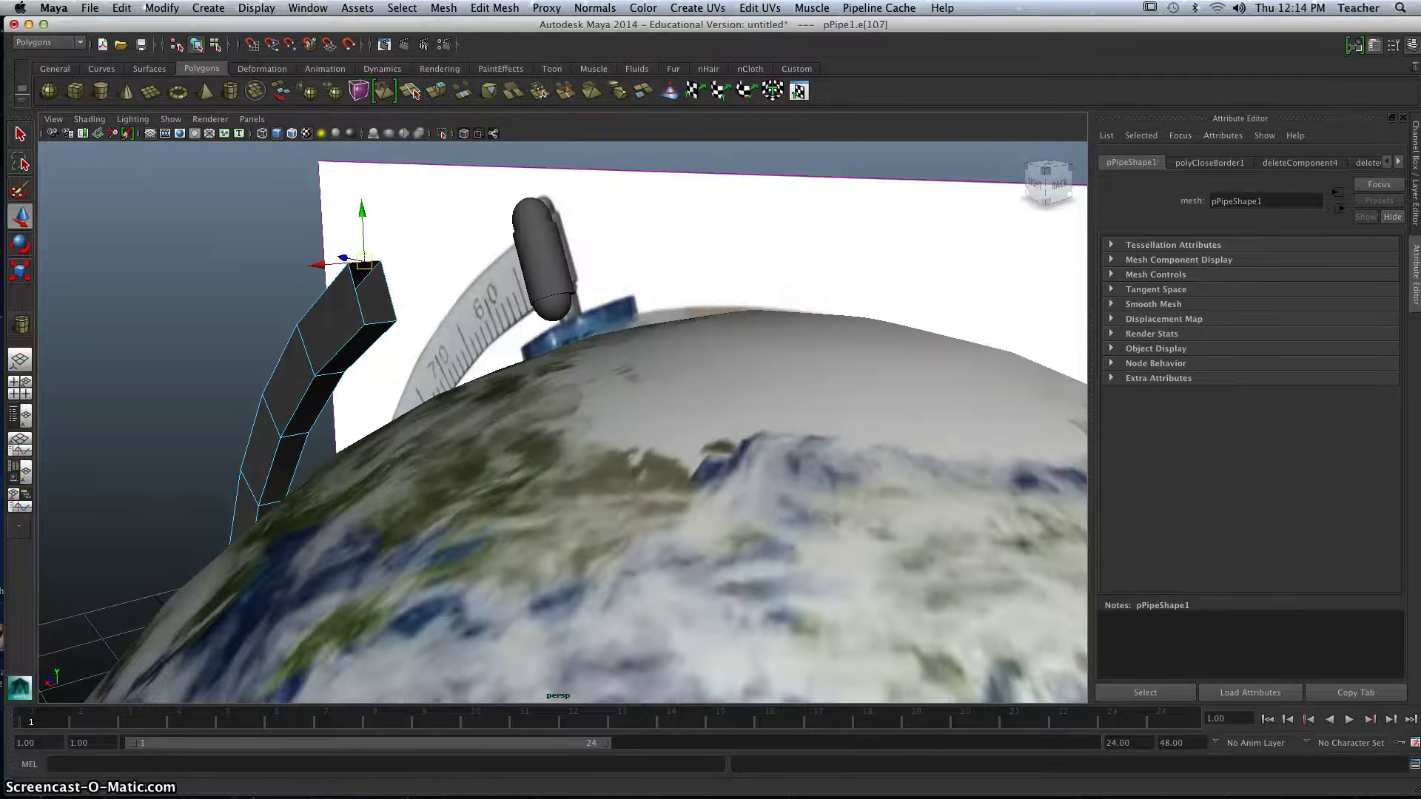
click(443, 7)
click(460, 276)
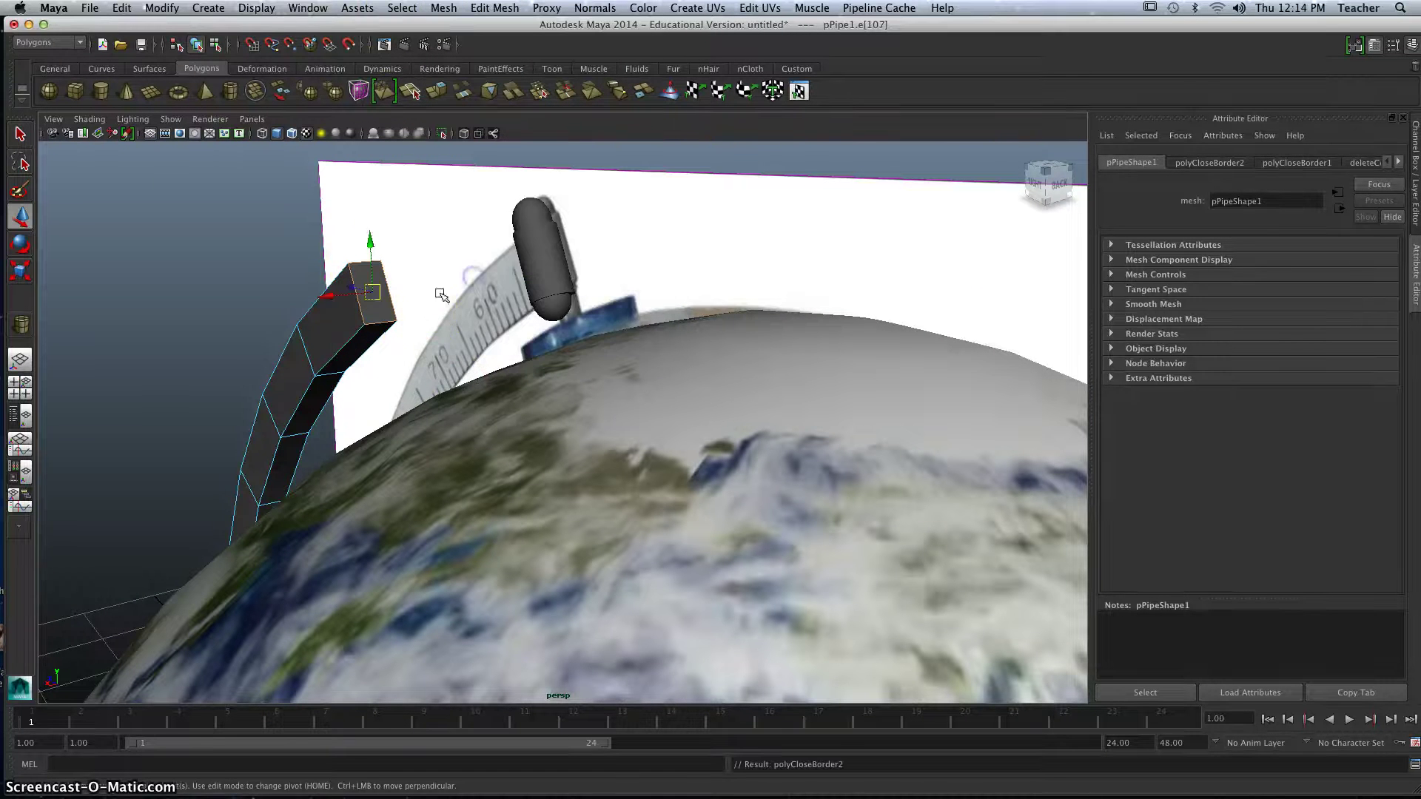
- Return the arc to object mode, move it sideways in line with the pole pins and scale it across its width
alt+drag(432, 313, 523, 331)
scroll(524, 330, down, 2)
alt+middle_drag(523, 330, 566, 253)
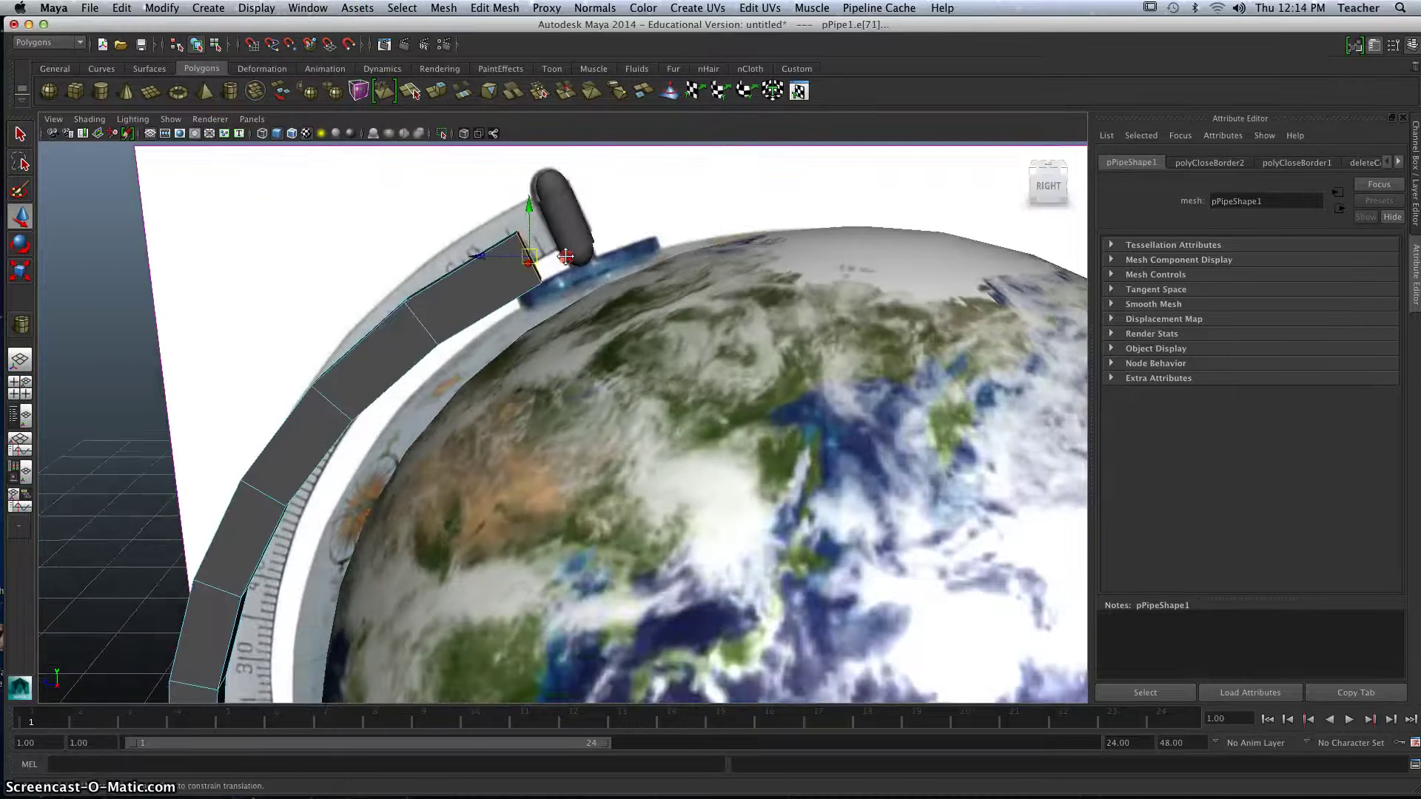
alt+drag(566, 252, 237, 228)
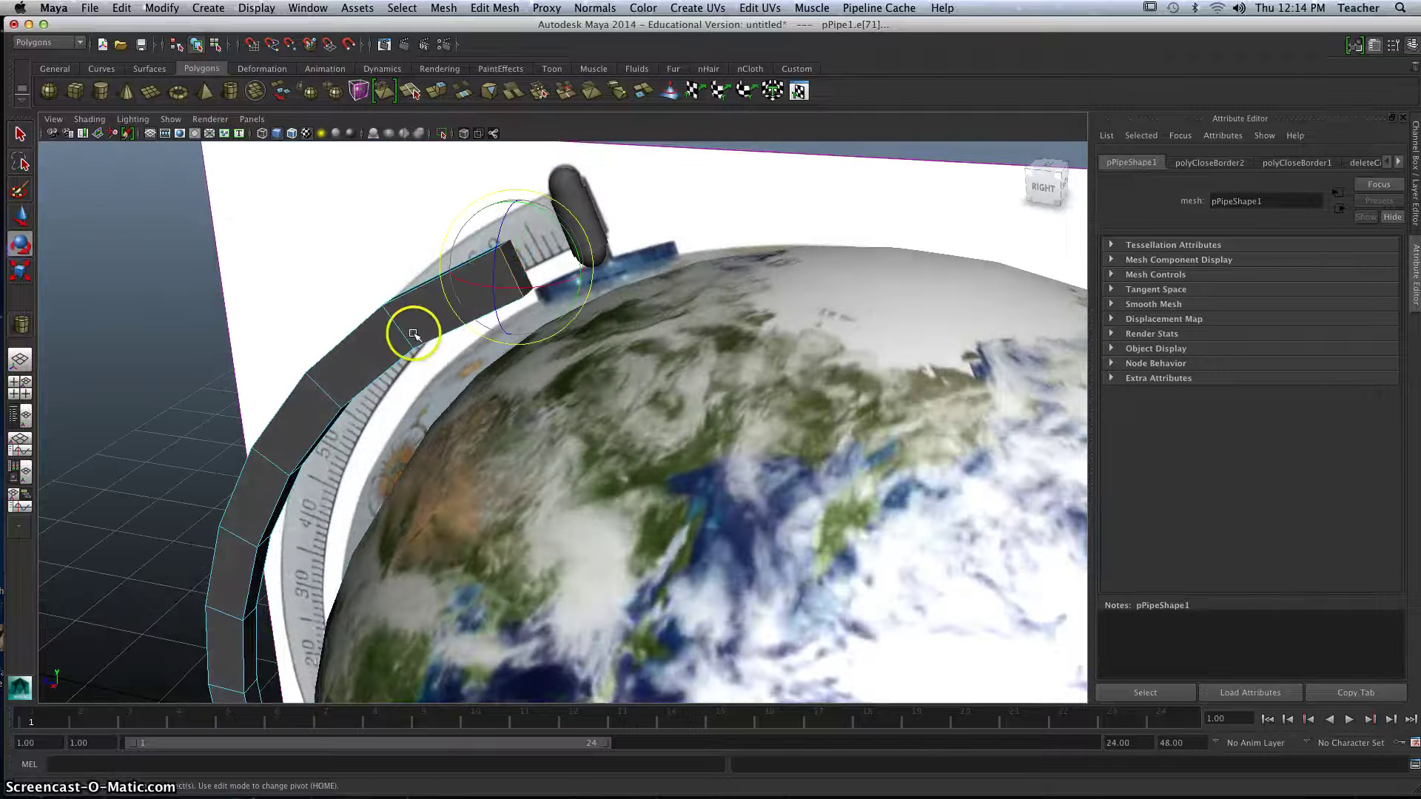
right_drag(380, 334, 419, 319)
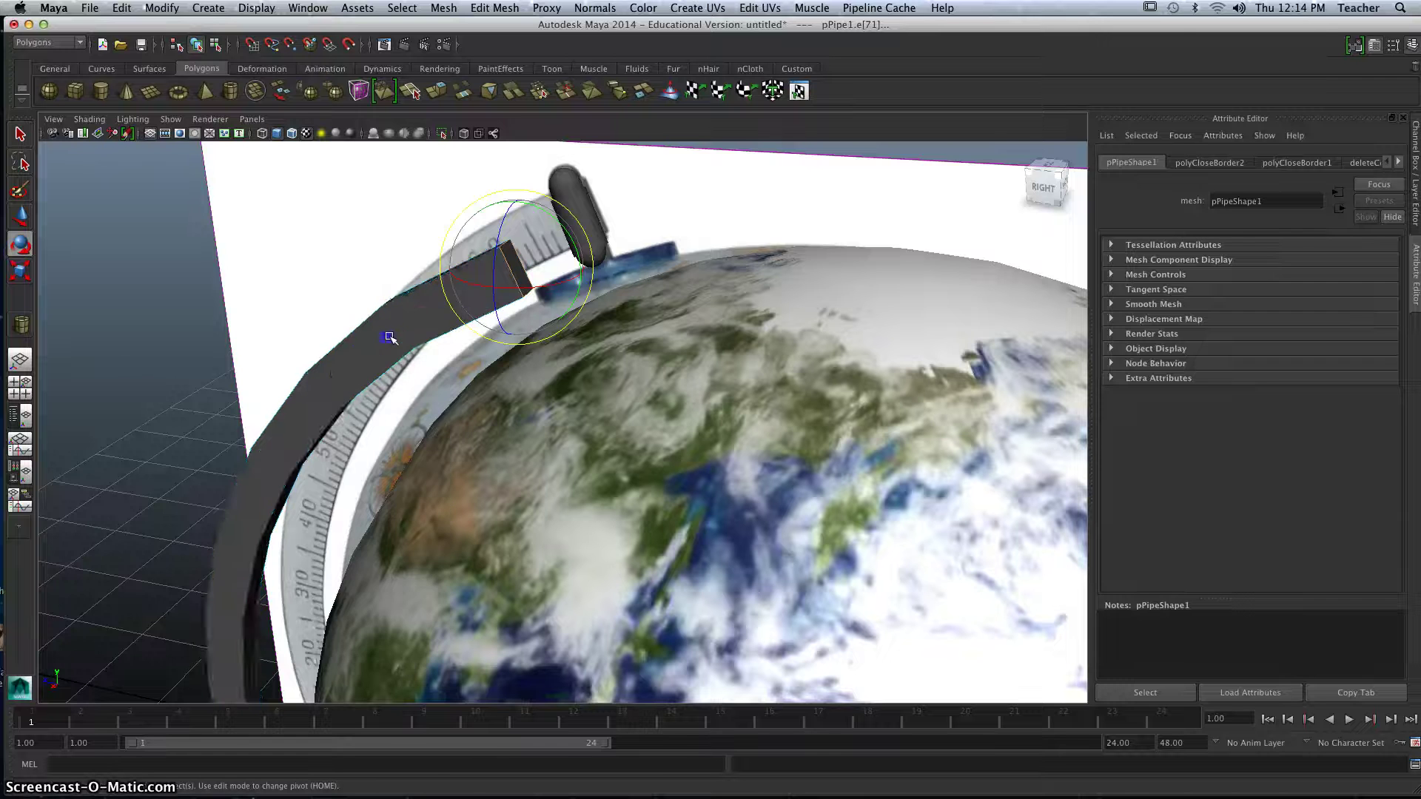
click(21, 216)
alt+drag(296, 398, 762, 397)
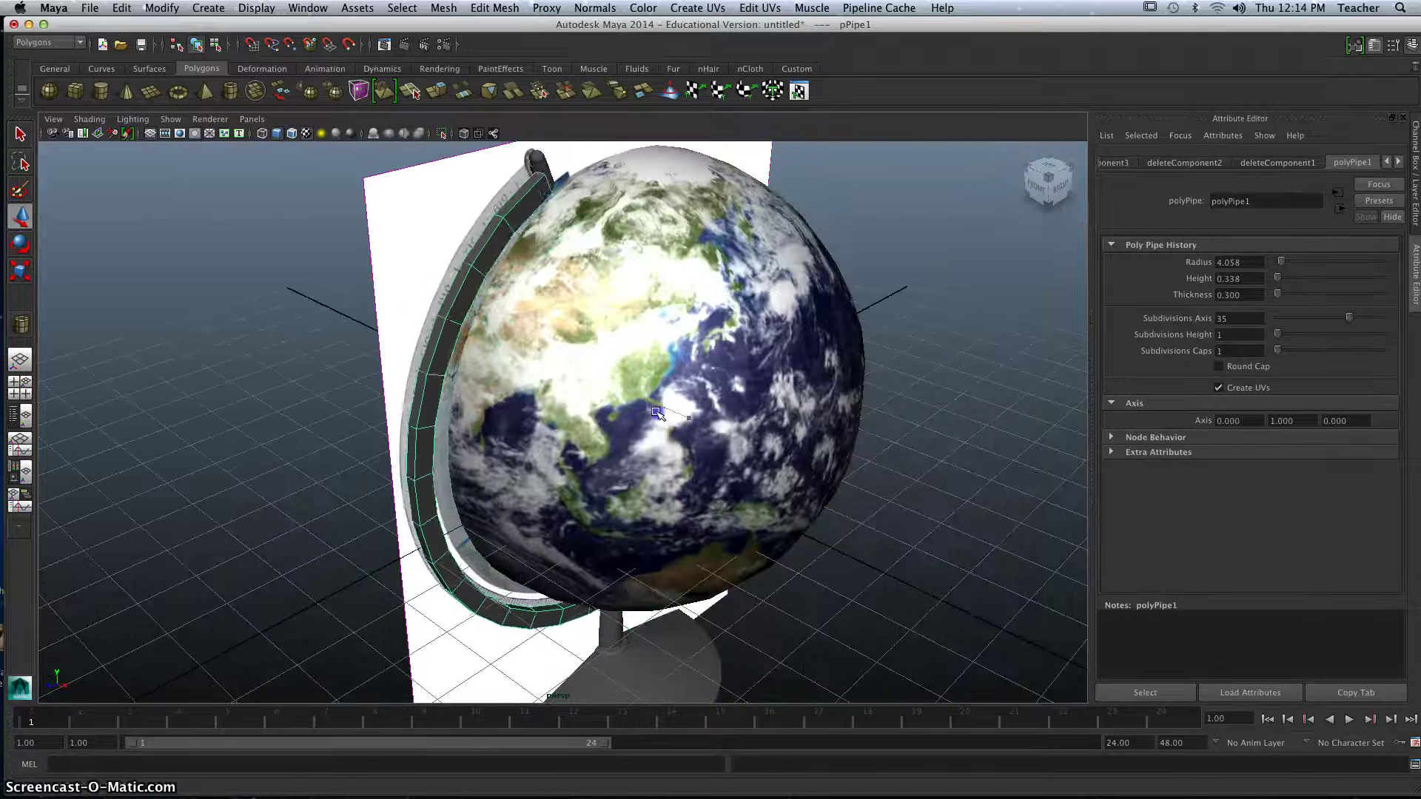
alt+drag(655, 412, 674, 299)
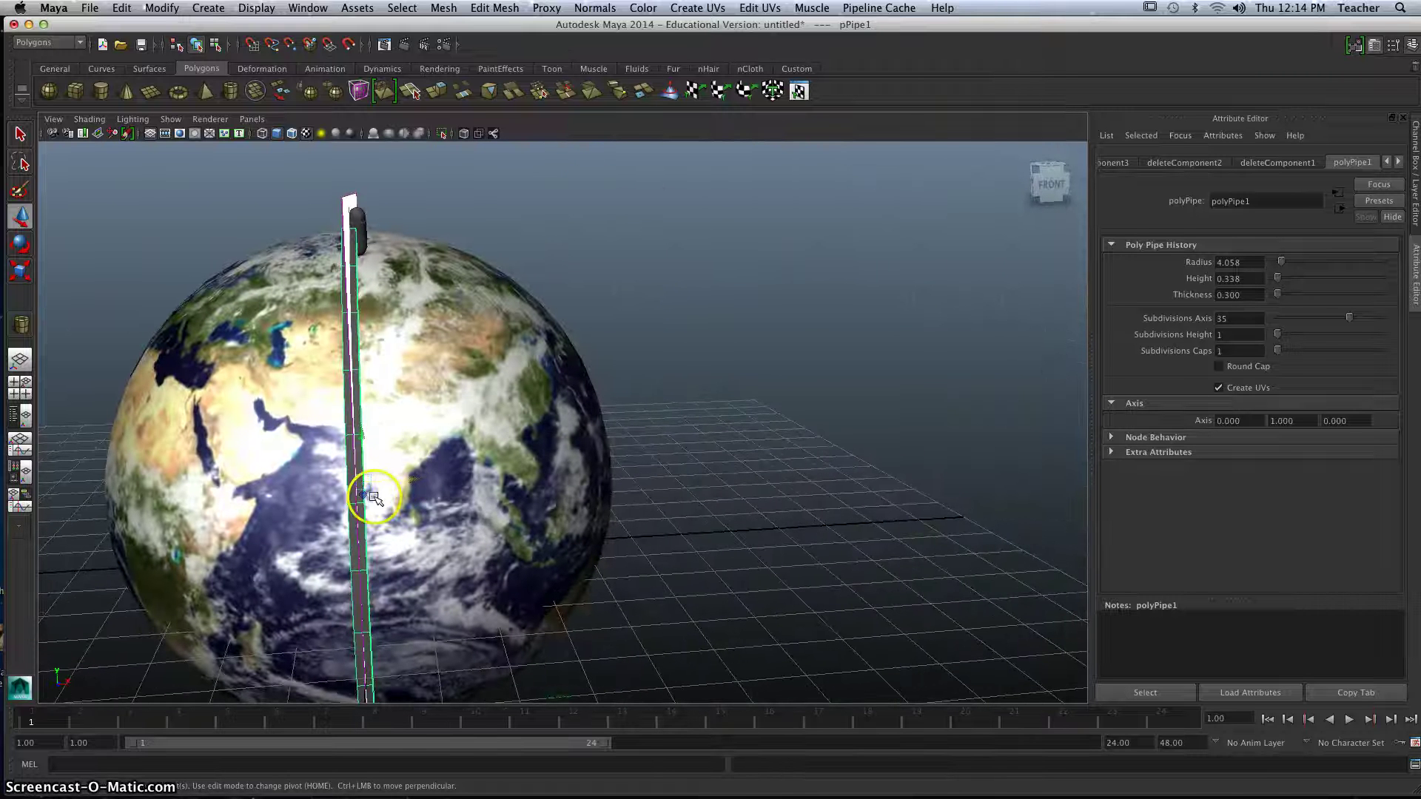
drag(413, 479, 420, 479)
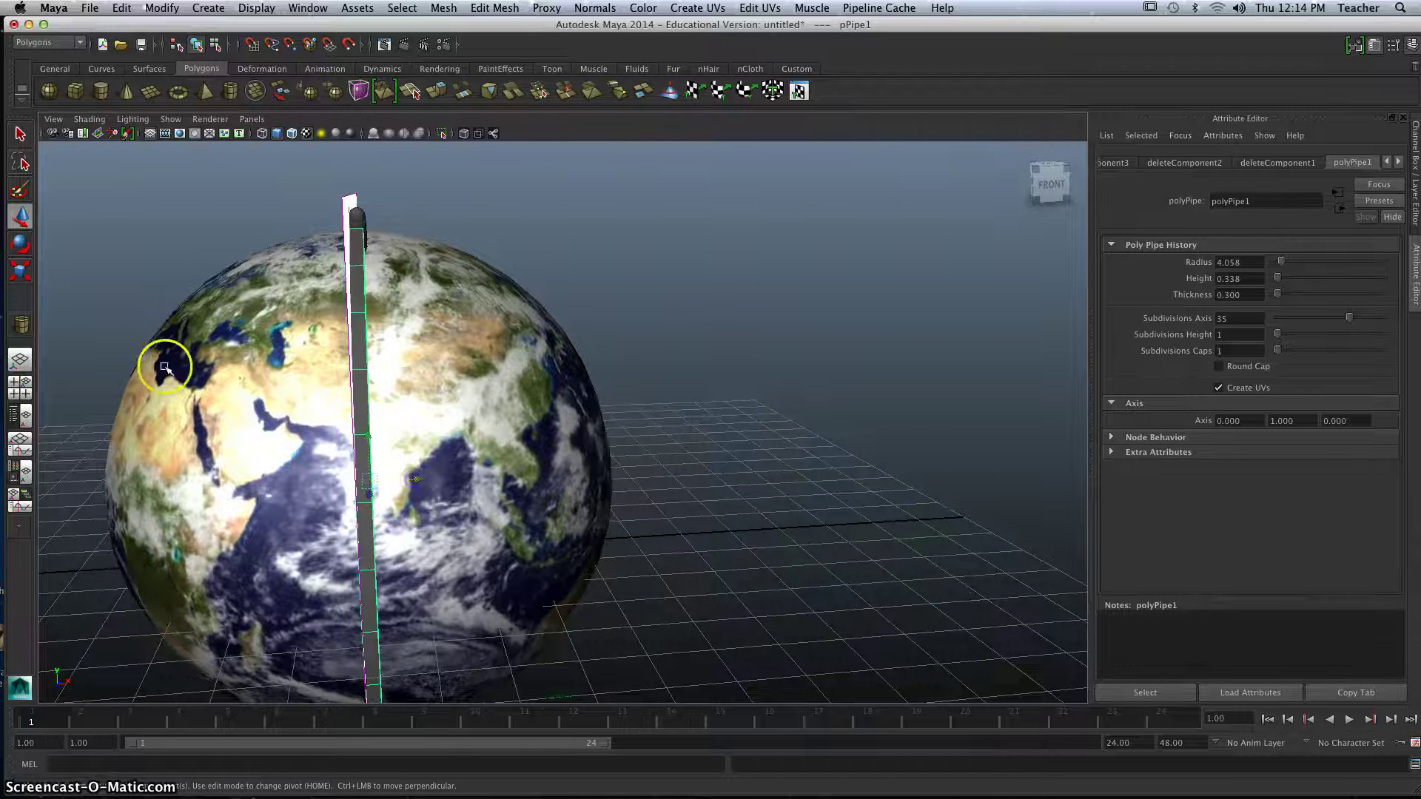
click(22, 271)
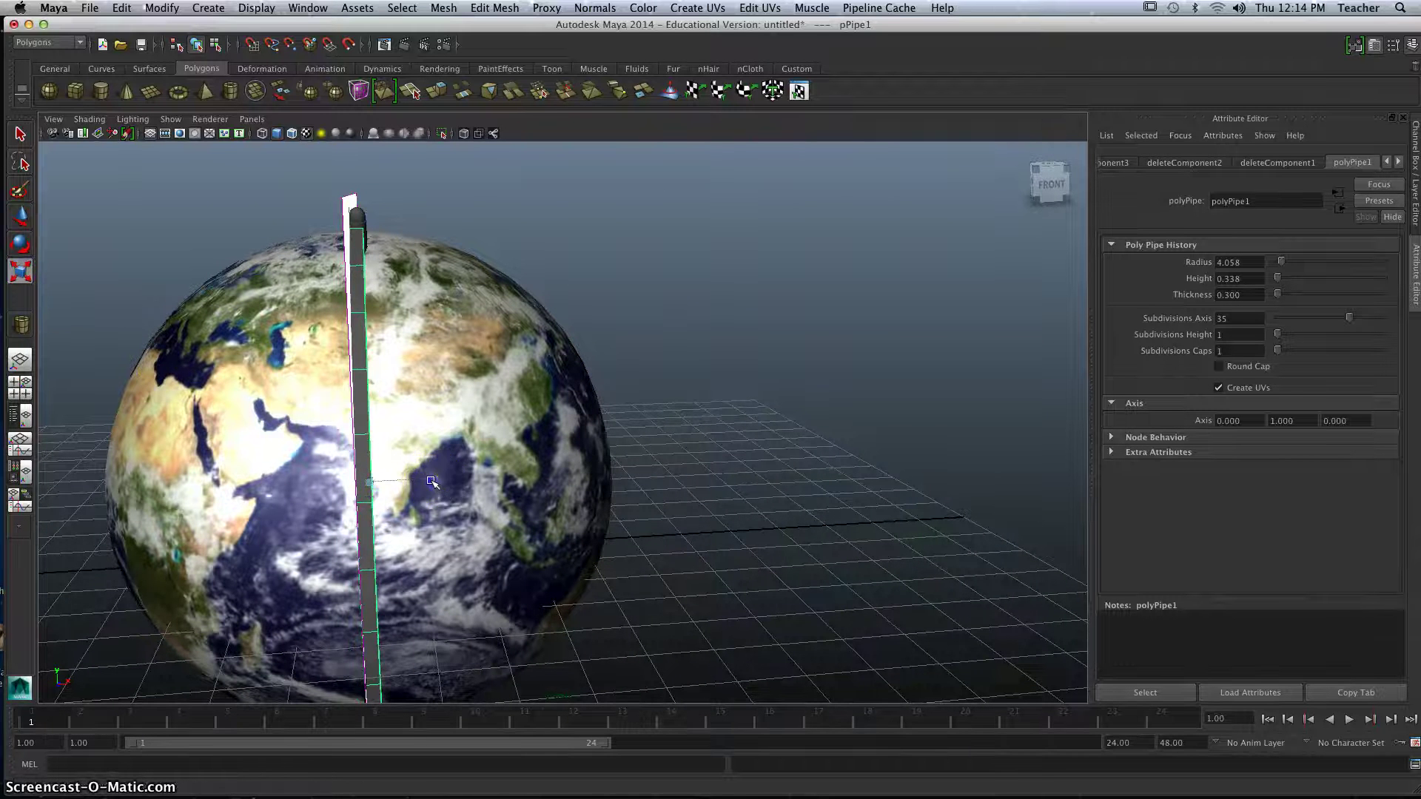
mouse_move(429, 481)
mouse_down()
mouse_move(411, 482)
mouse_move(418, 418)
mouse_move(268, 425)
mouse_up()
- Select the arc's upper end face and move it until it meets the upper pole pin
alt+middle_drag(562, 376, 495, 434)
scroll(501, 451, up, 6)
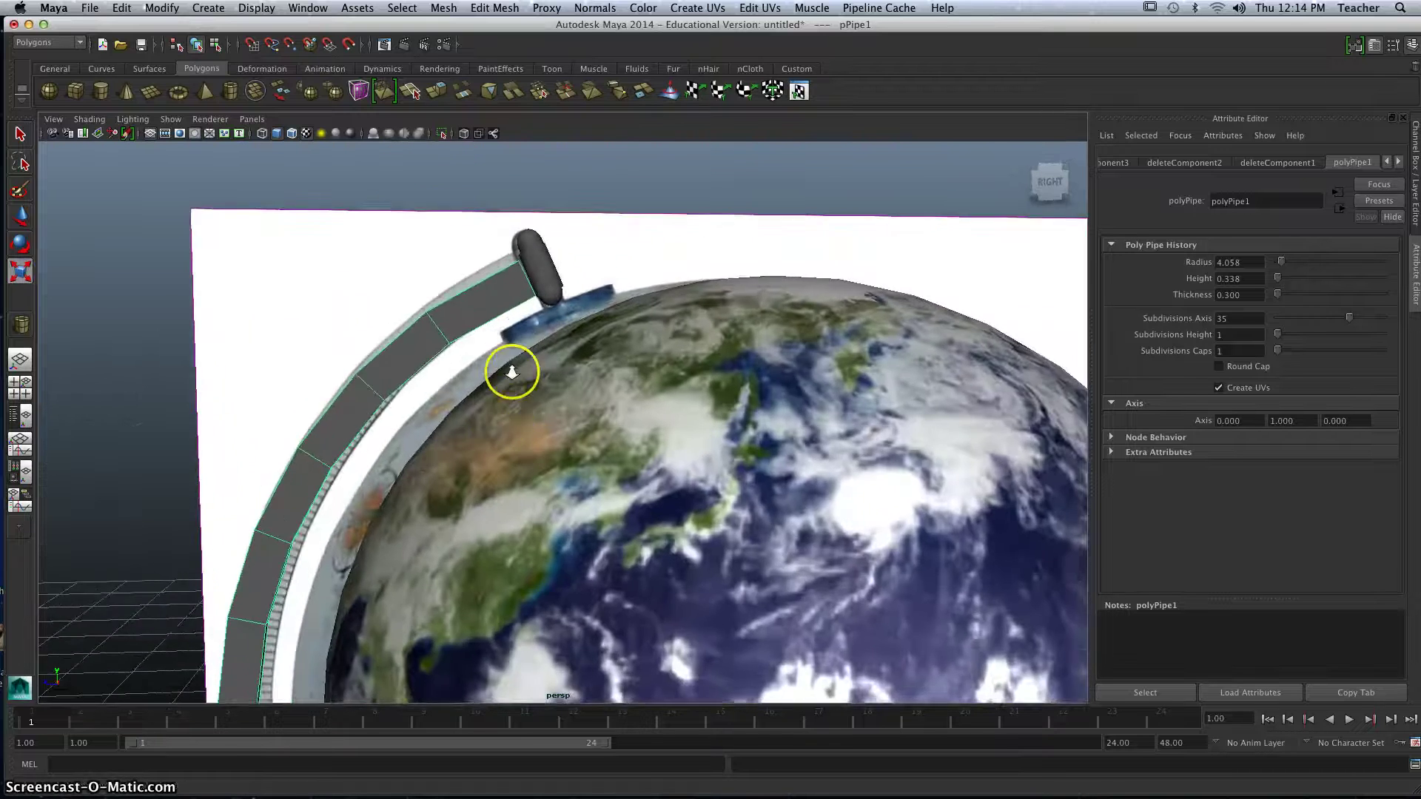
alt+middle_drag(517, 349, 447, 406)
alt+drag(447, 407, 438, 320)
right_drag(517, 208, 521, 245)
click(536, 205)
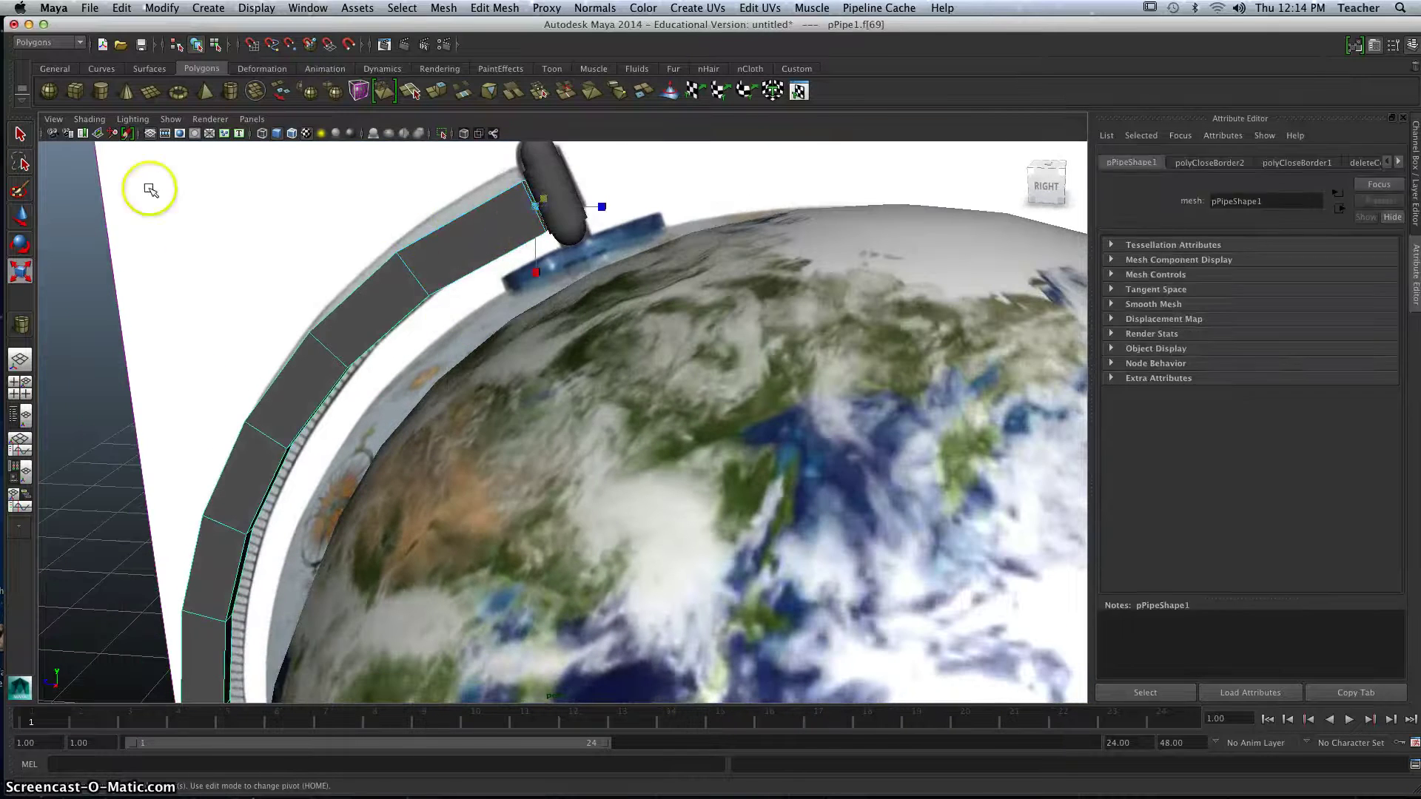
click(20, 214)
drag(495, 206, 542, 163)
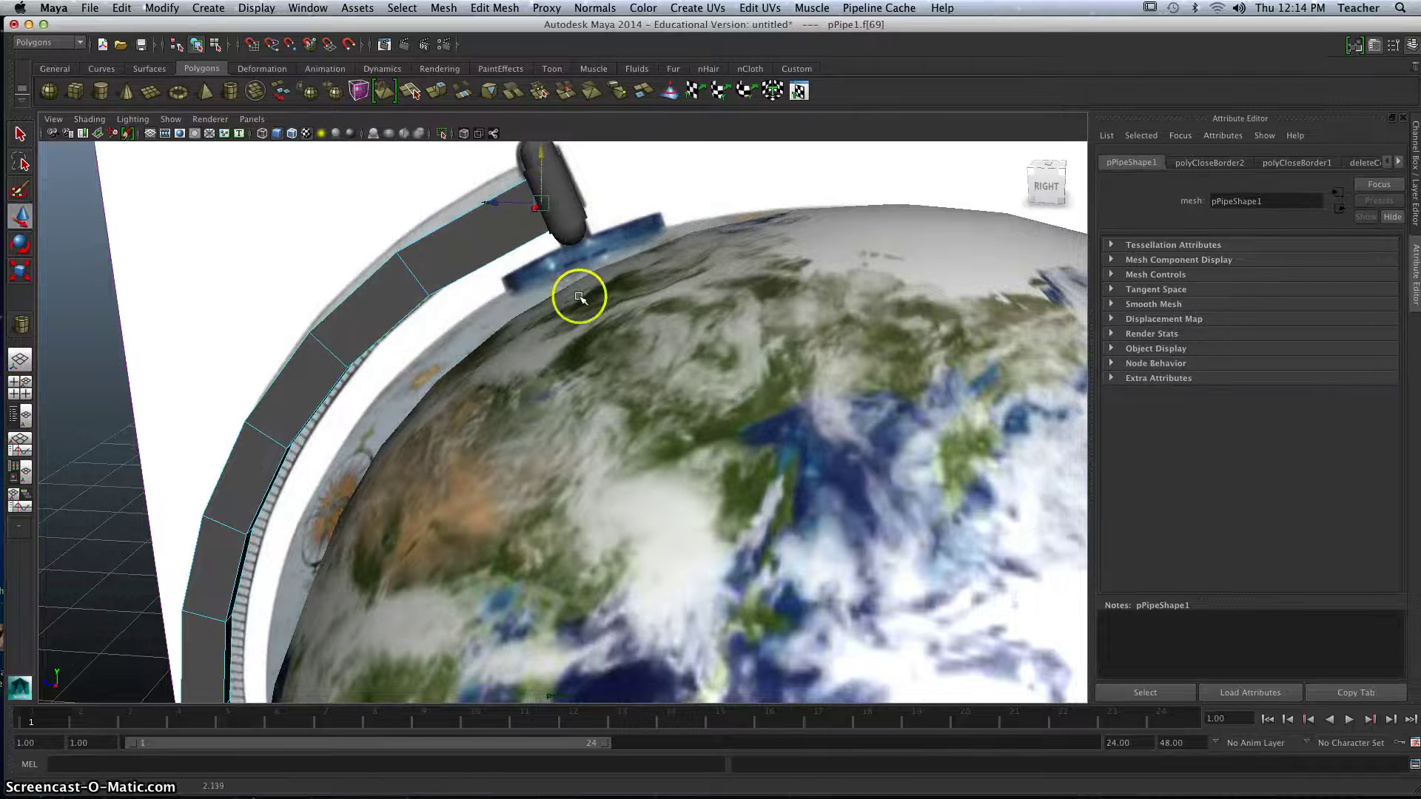
- Select the arc's lower end face and move it outward and up until it meets the lower pole pin
key(space)
key(space)
key(space)
key(space)
alt+middle_drag(637, 444, 622, 317)
alt+right_drag(621, 318, 562, 295)
alt+drag(562, 294, 648, 399)
alt+right_drag(648, 398, 718, 558)
alt+drag(717, 558, 732, 457)
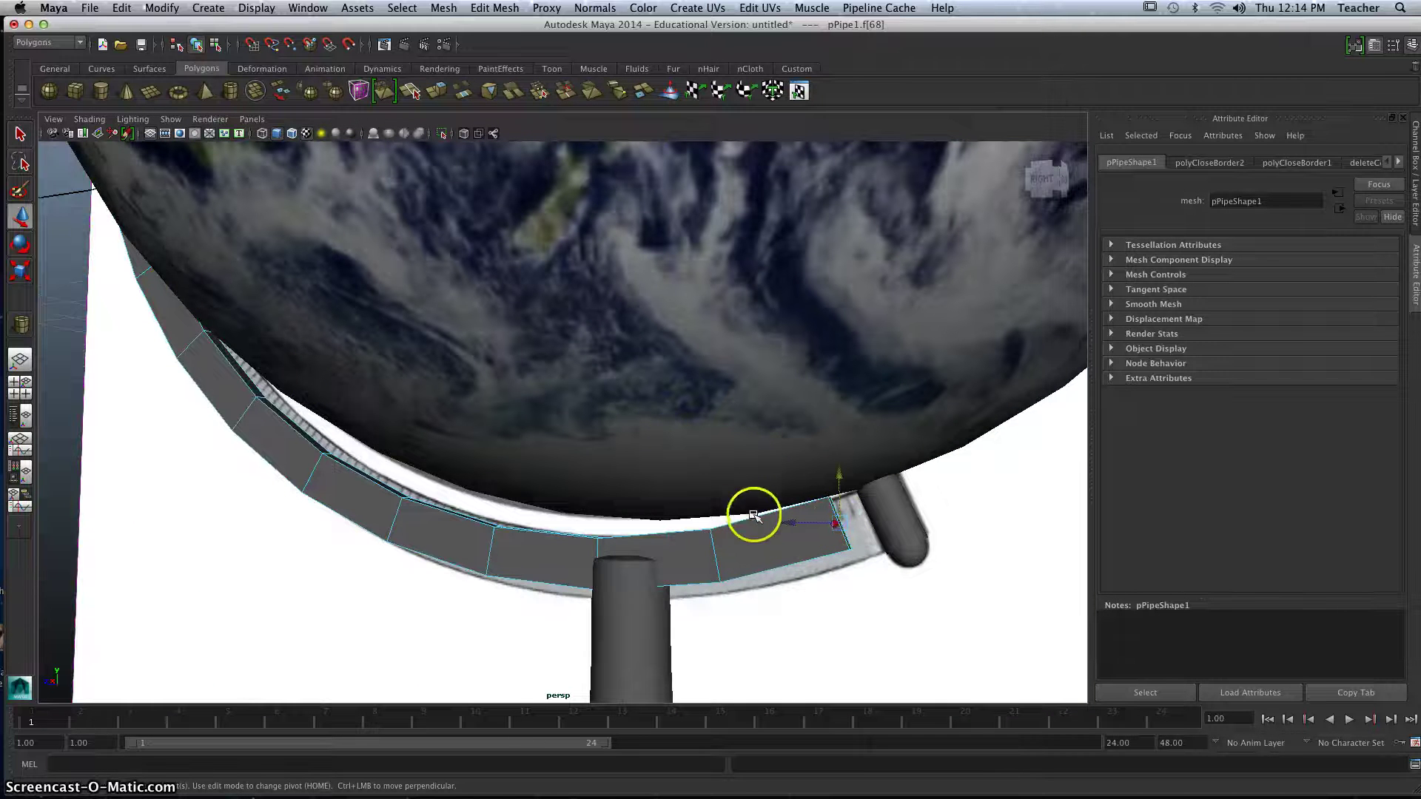
drag(796, 523, 825, 523)
drag(872, 481, 871, 472)
click(872, 471)
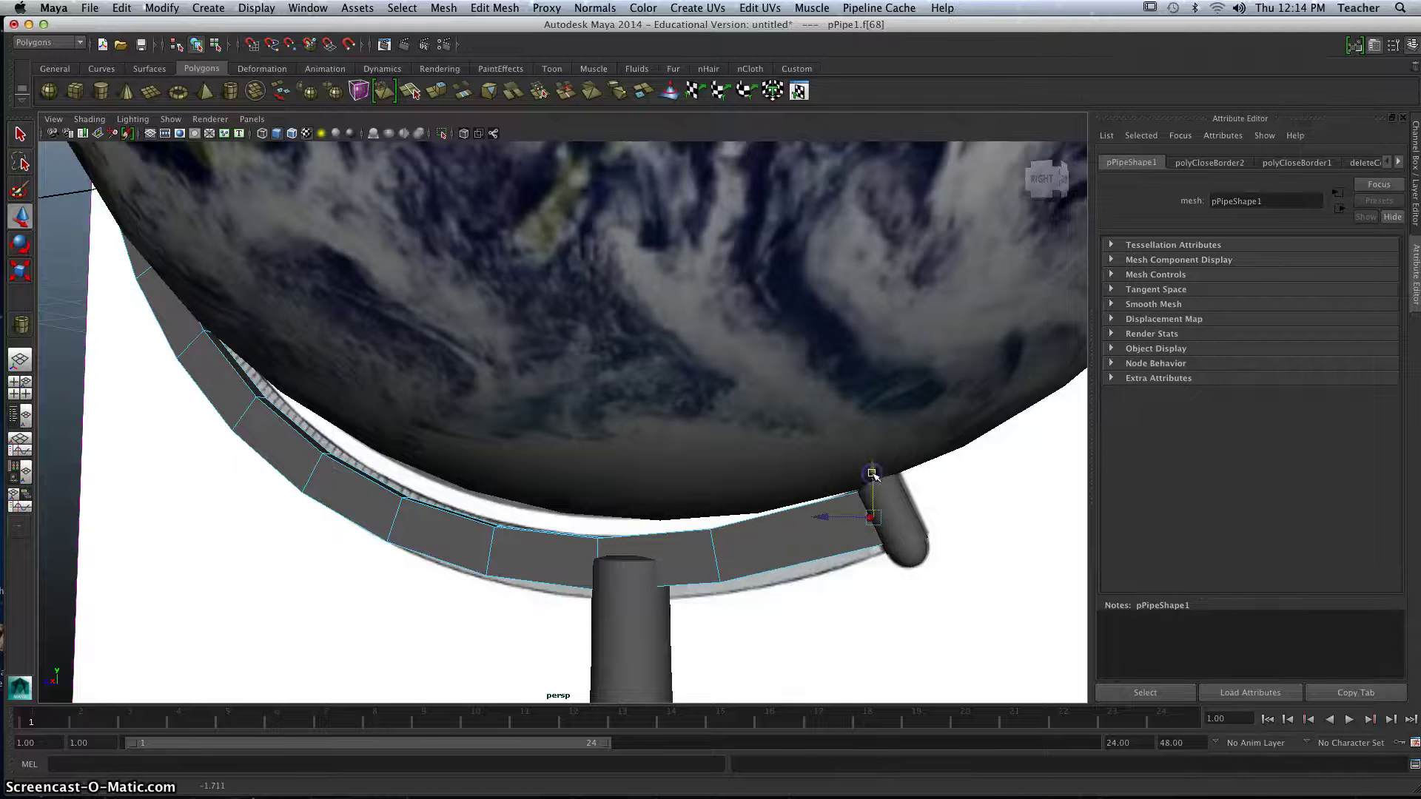
- Leave face editing, clear the selection and review how the arc fits the globe, pins and stand
click(760, 442)
key(space)
key(space)
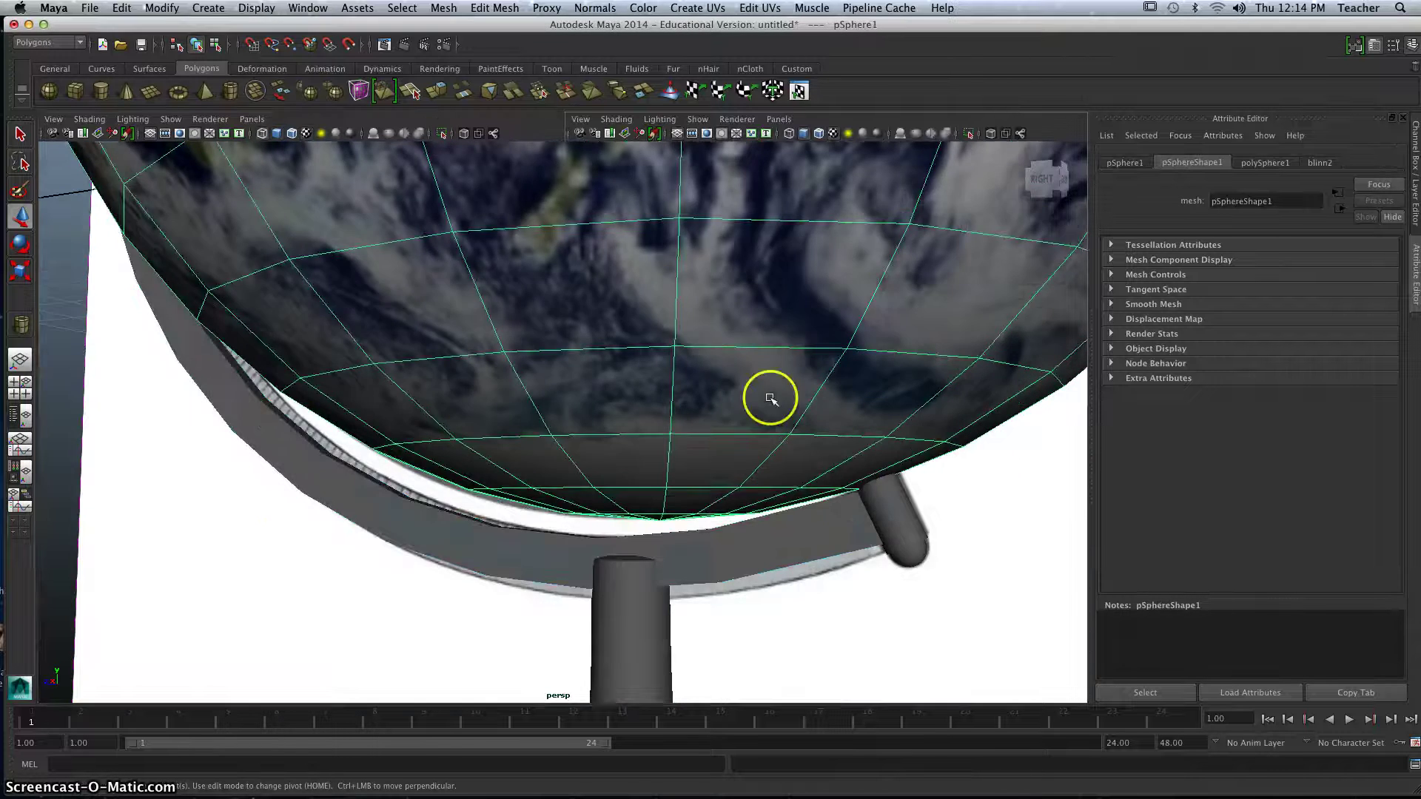
scroll(703, 469, down, 5)
mouse_move(710, 484)
alt+mouse_down()
mouse_move(789, 510)
mouse_move(736, 503)
mouse_move(752, 523)
mouse_move(779, 516)
alt+mouse_up()
click(843, 521)
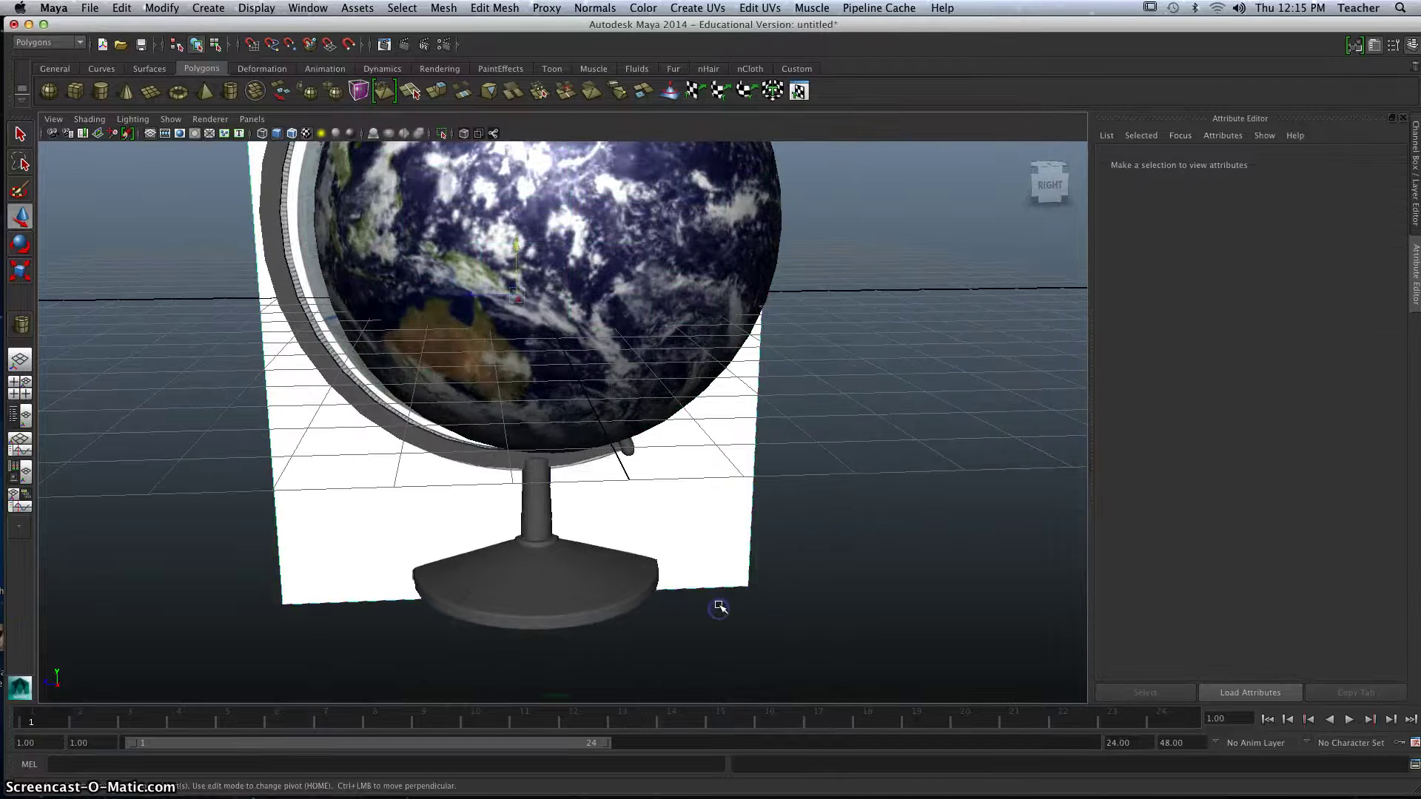
- Select the reference image plane behind the globe and delete it from the scene
drag(718, 609, 720, 608)
drag(797, 540, 717, 609)
key(Delete)
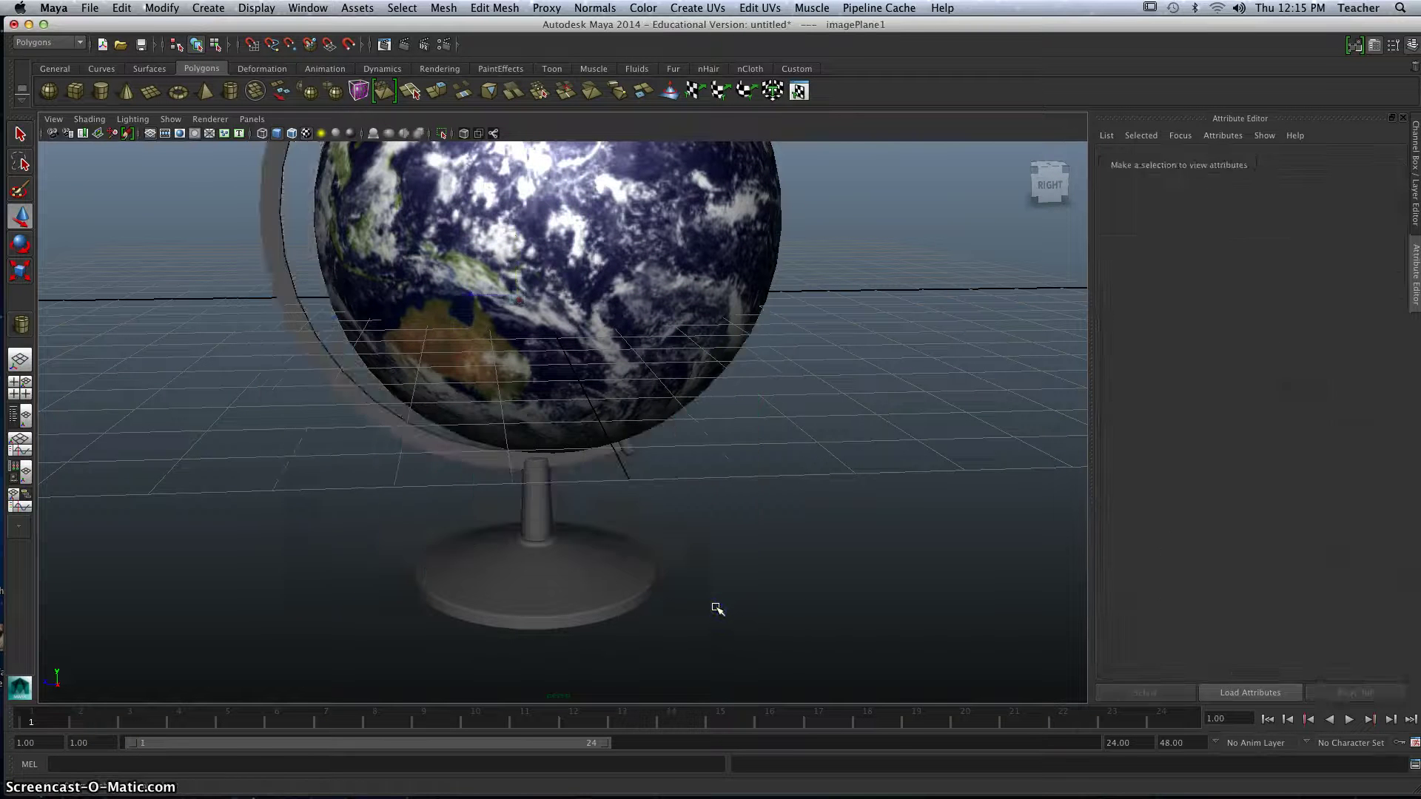
- Nudge the earth sphere sideways toward the meridian arc and slightly upward to center it between the pole pins, and clear the selection
alt+middle_drag(789, 471, 784, 558)
scroll(784, 559, down, 5)
alt+drag(785, 560, 756, 545)
click(585, 318)
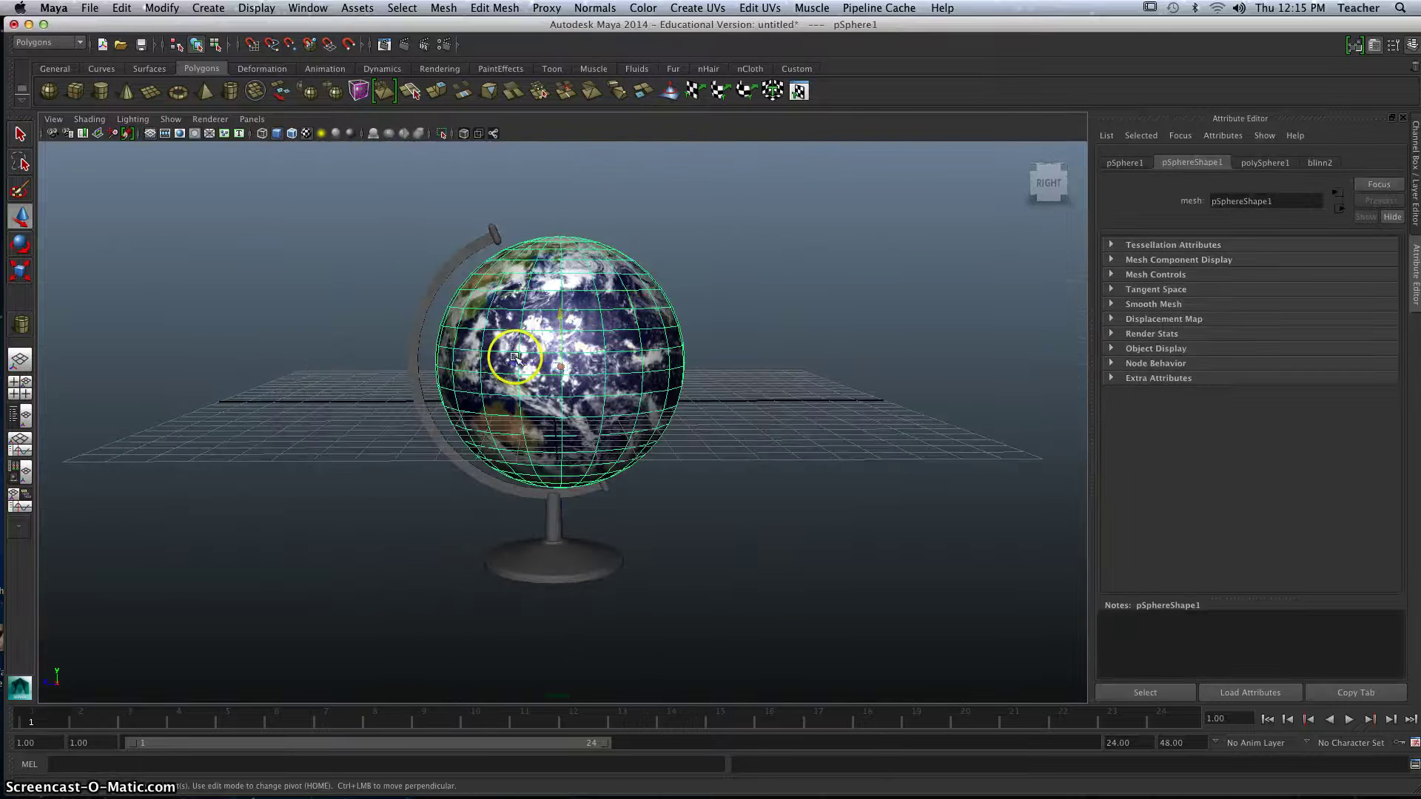
drag(516, 360, 507, 359)
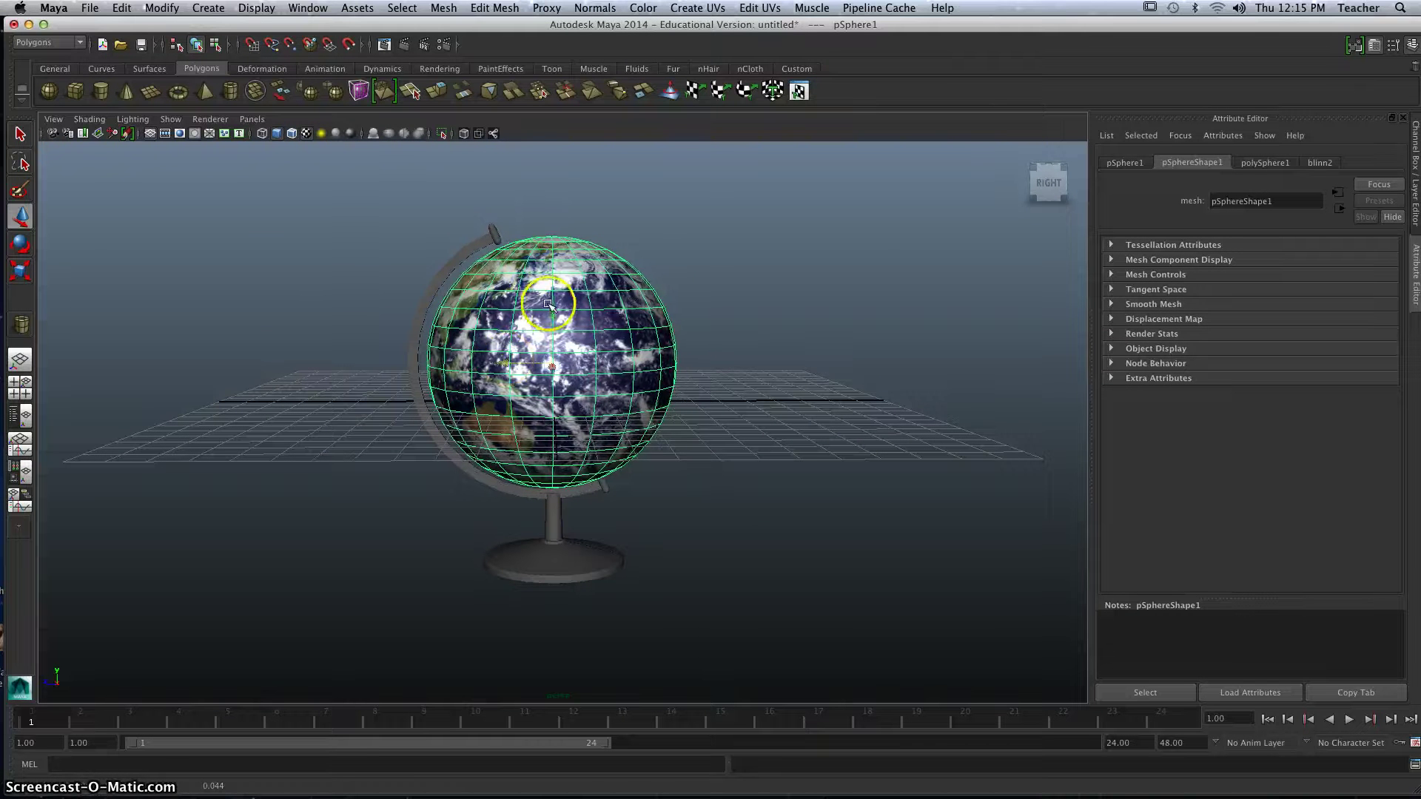
drag(549, 309, 550, 305)
drag(521, 362, 515, 362)
click(717, 358)
alt+drag(673, 467, 723, 442)
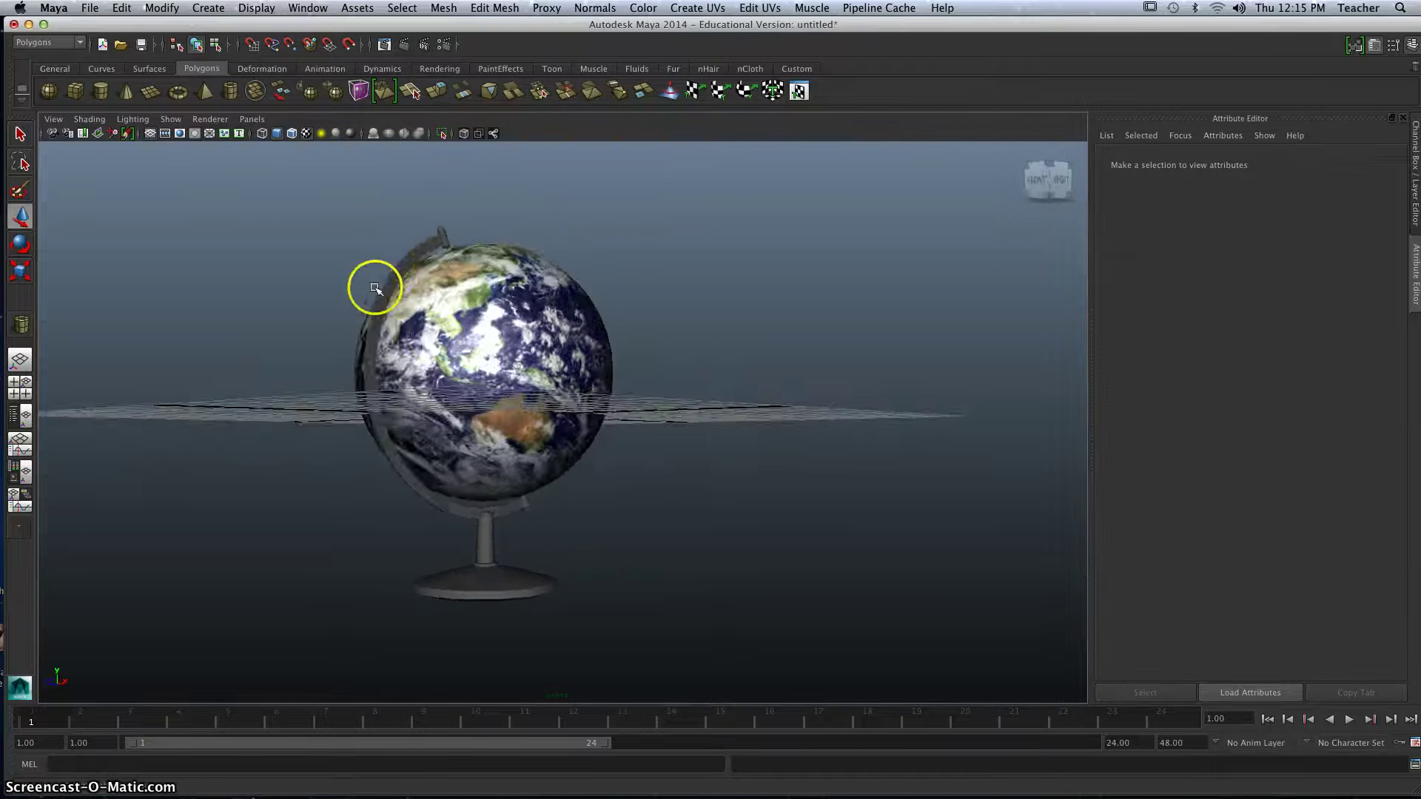
alt+drag(375, 296, 563, 273)
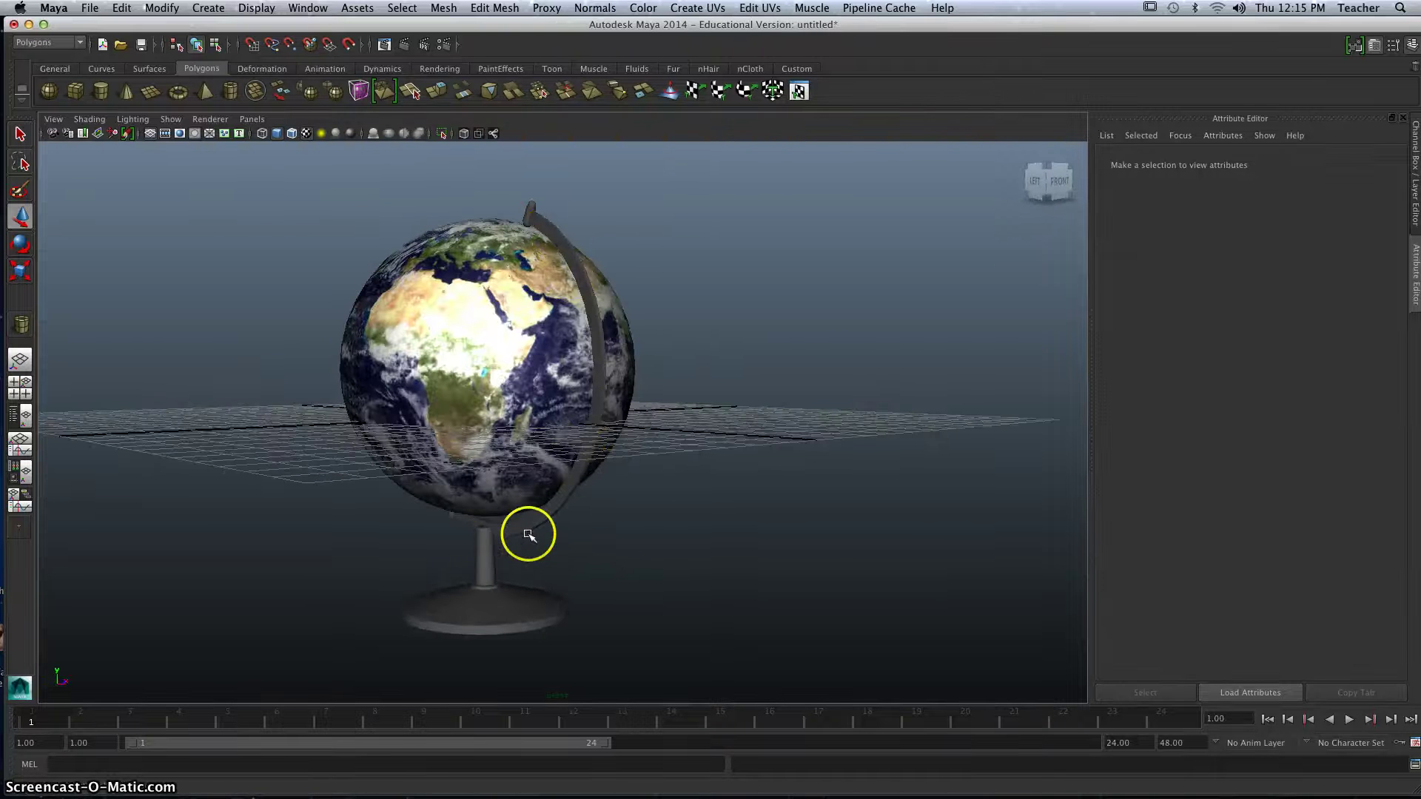
alt+drag(524, 535, 501, 459)
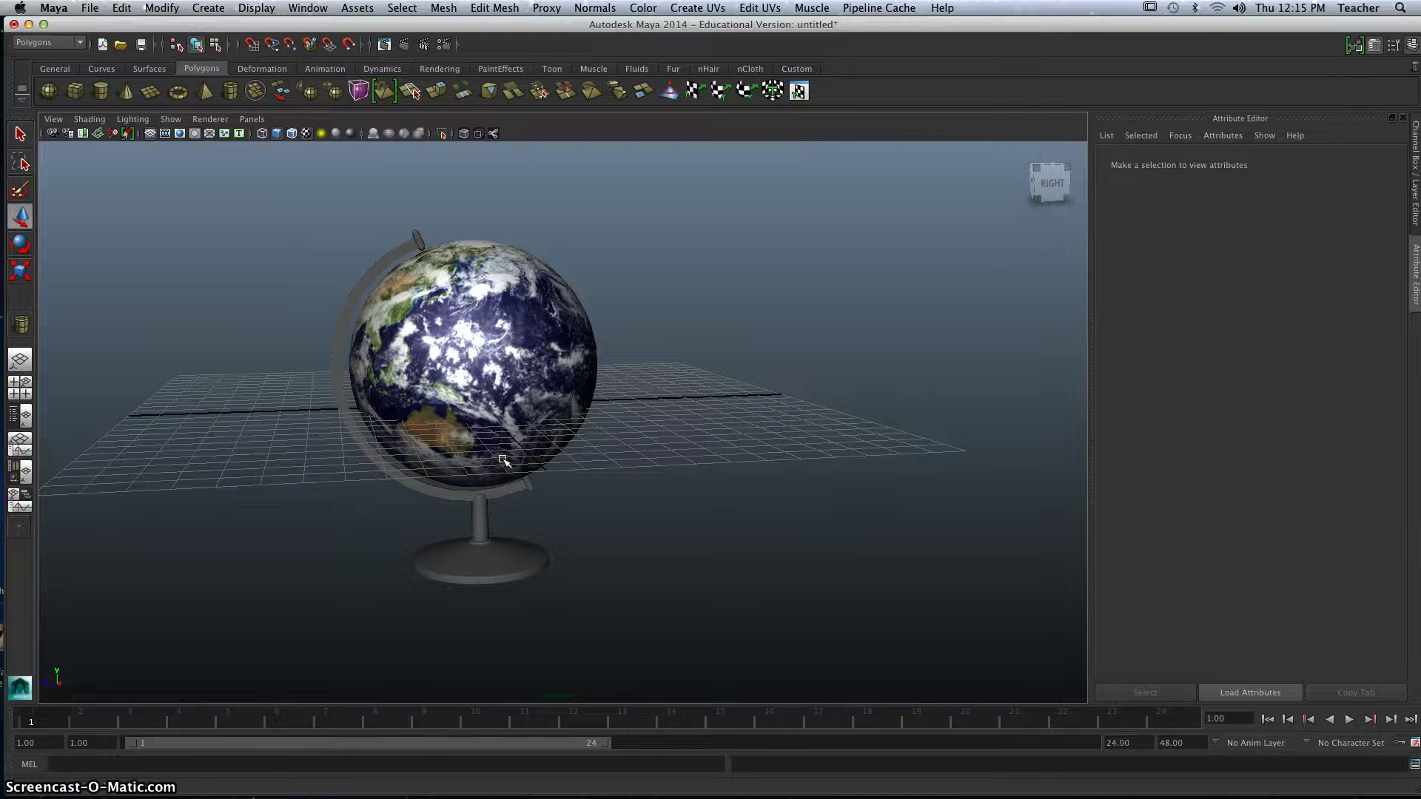
alt+drag(647, 422, 671, 424)
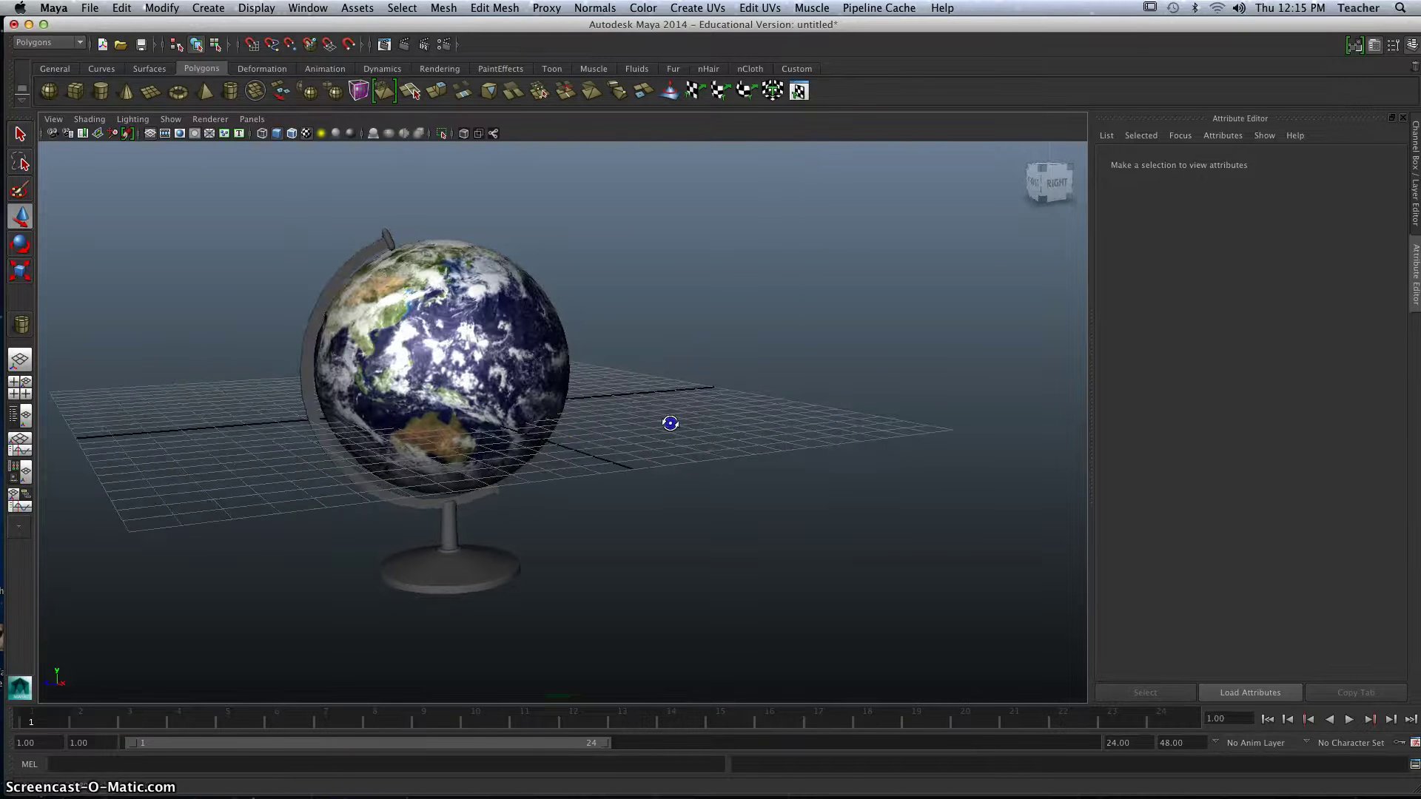